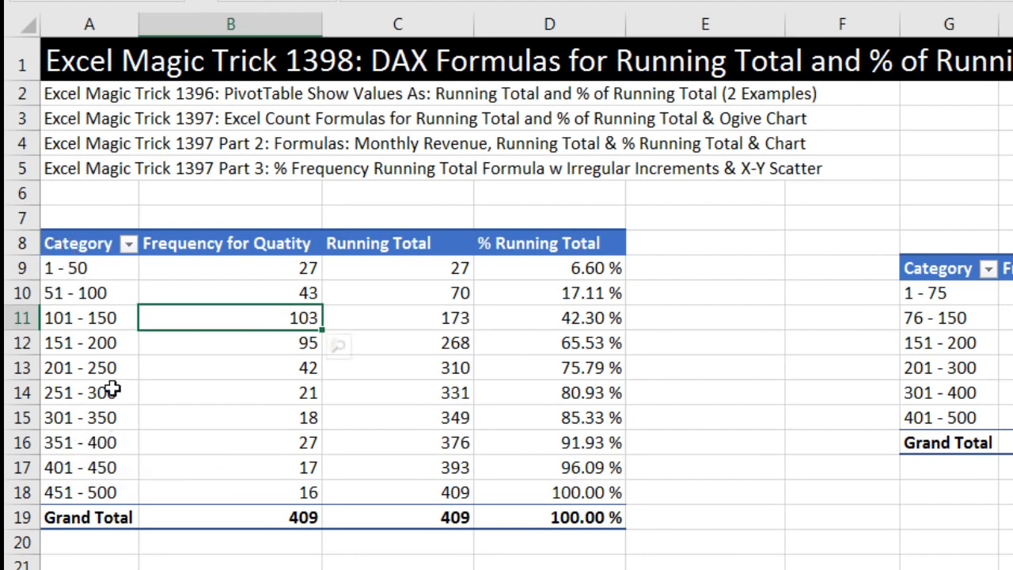
Examine the finished frequency PivotTable and the monthly Total Quantity PivotTable, including their running total and percentage columns
mouse_move(267, 314)
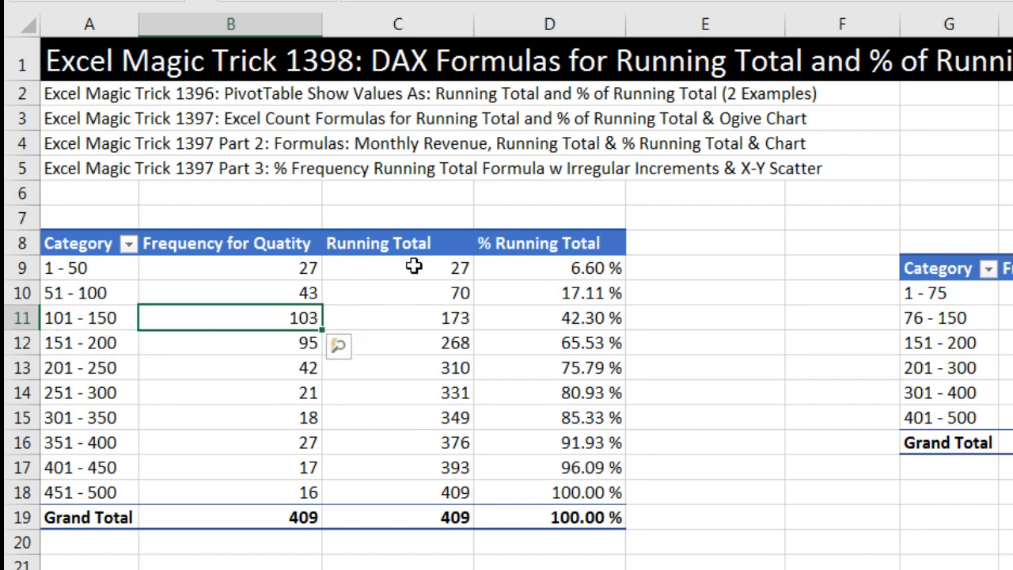
click(438, 324)
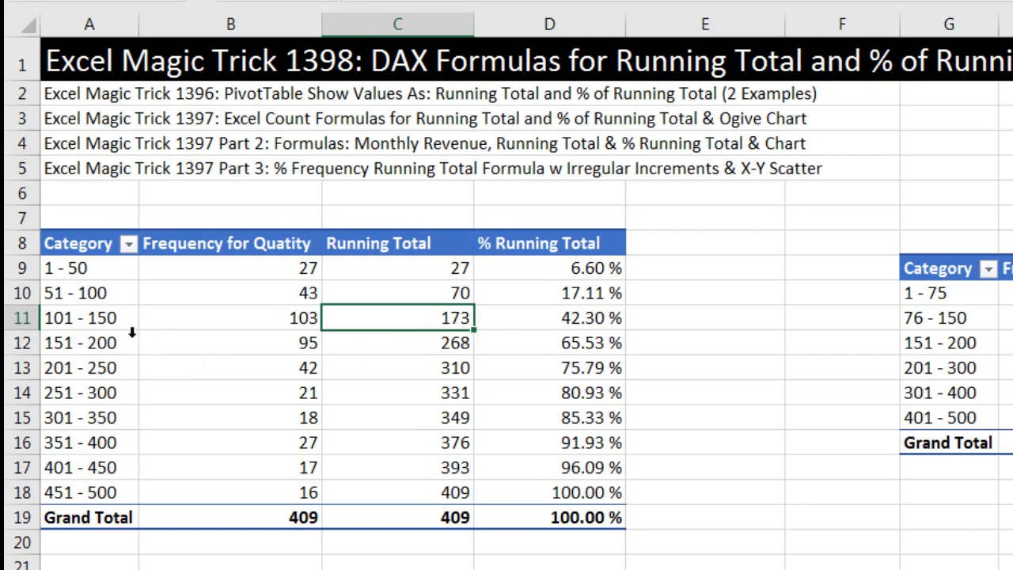
click(564, 319)
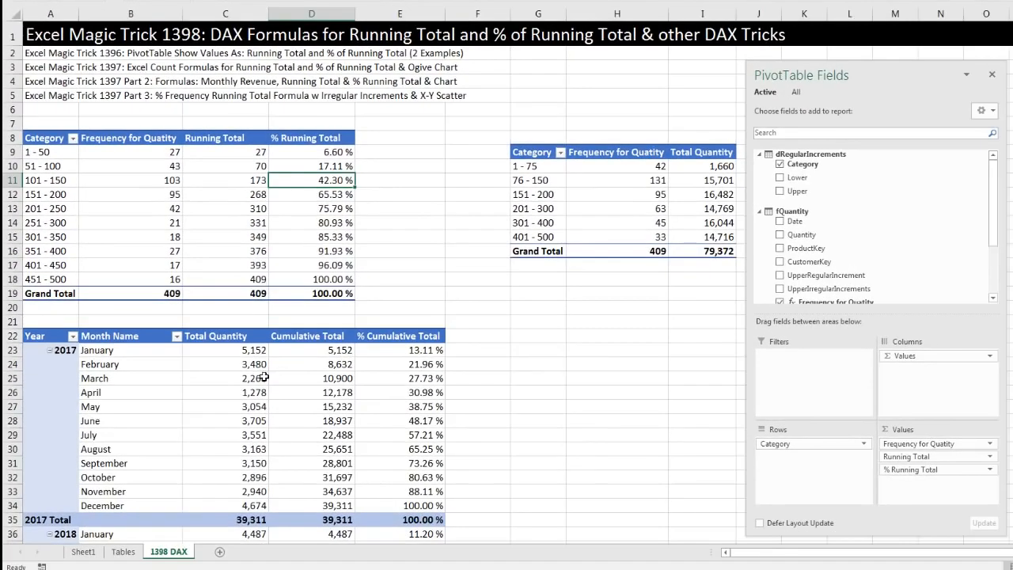
click(213, 409)
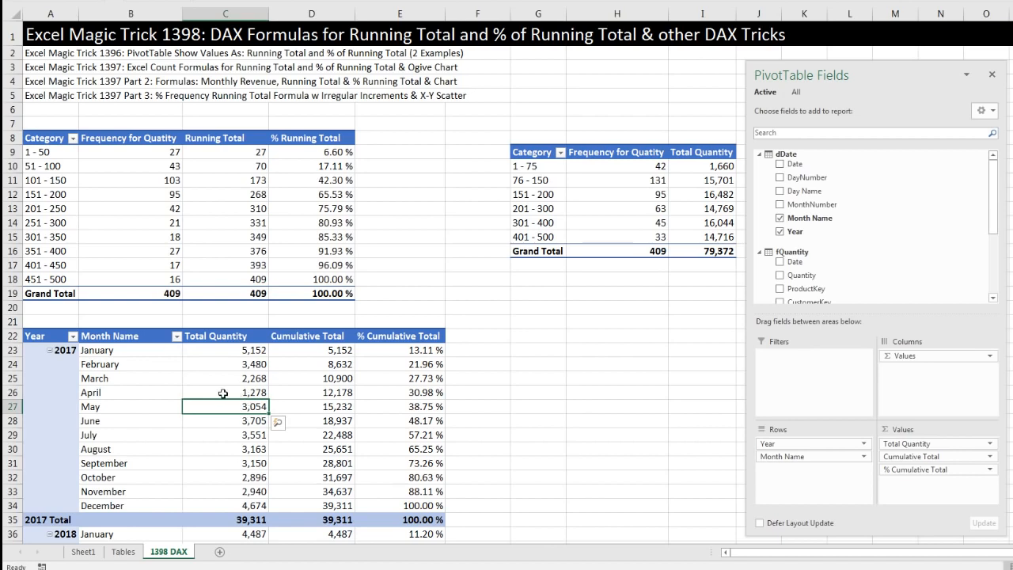
drag(119, 393, 407, 400)
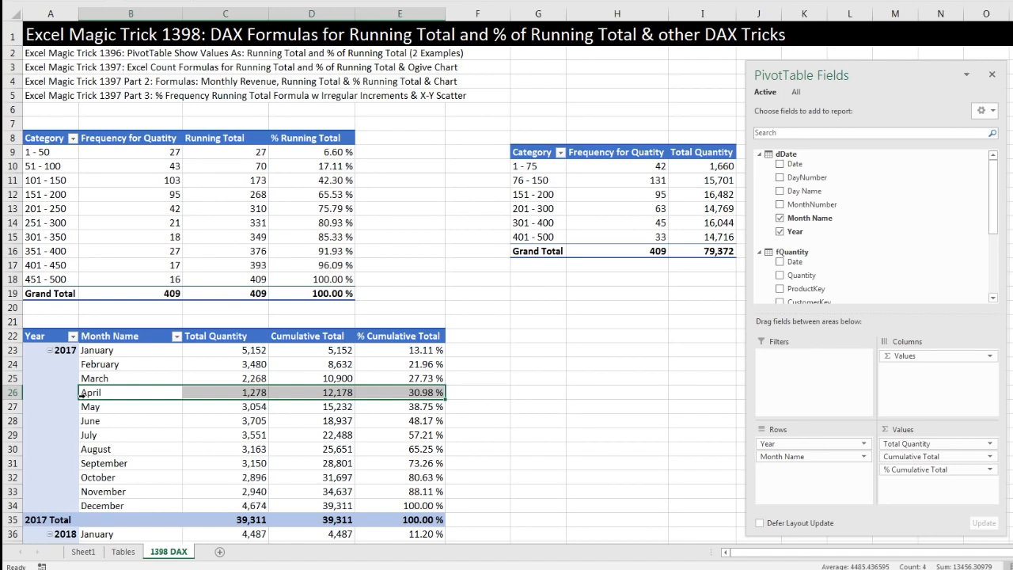
click(136, 196)
click(165, 398)
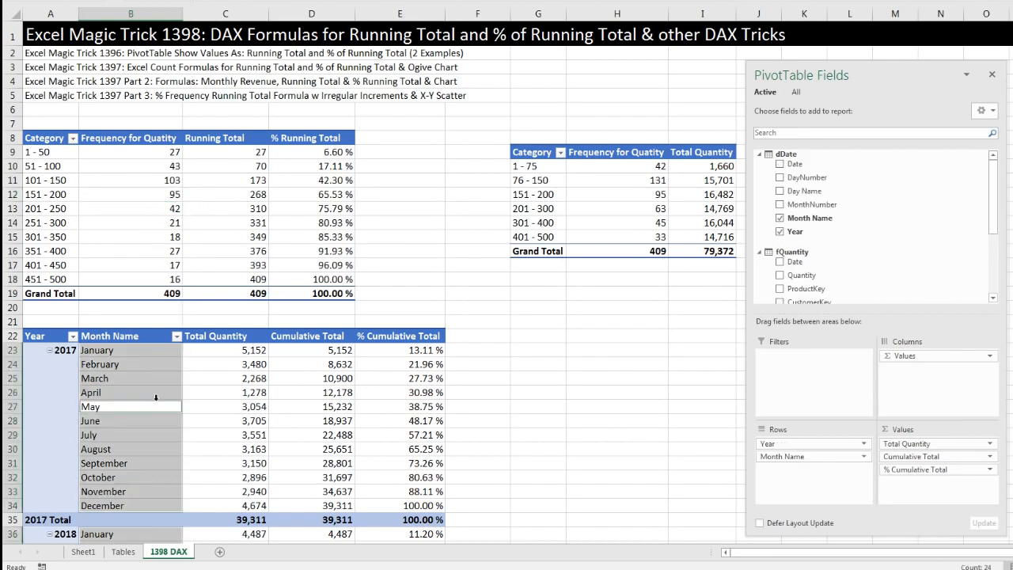
click(150, 395)
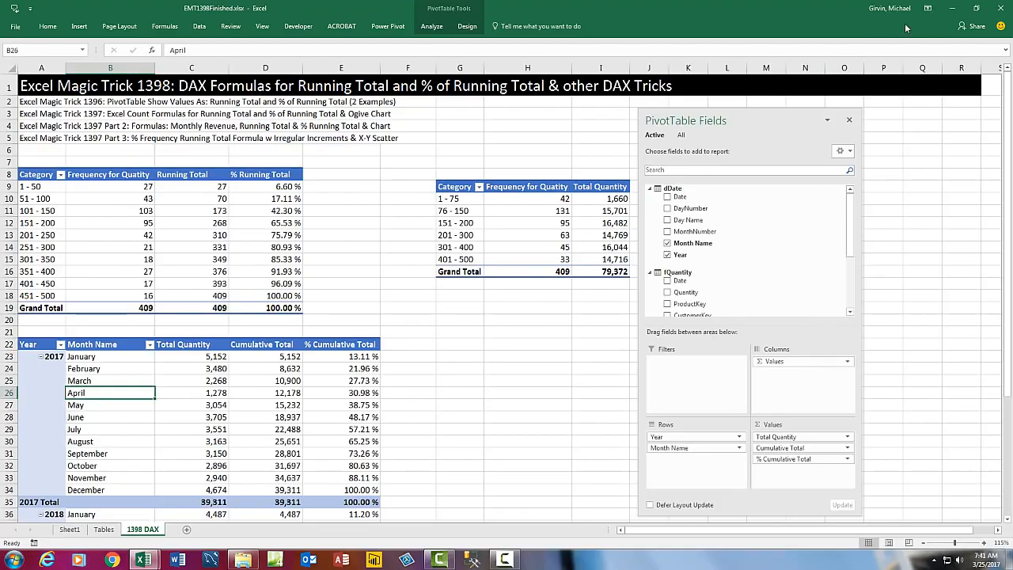
Close the finished workbook and check the table name of the quantity transactions table in EMT1398Start.xlsx
click(1002, 13)
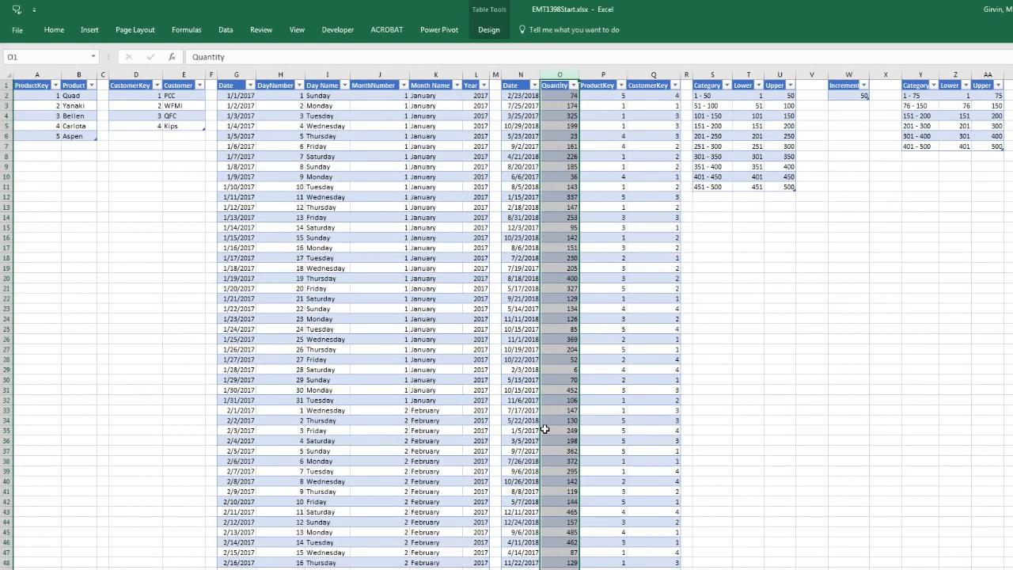
click(568, 158)
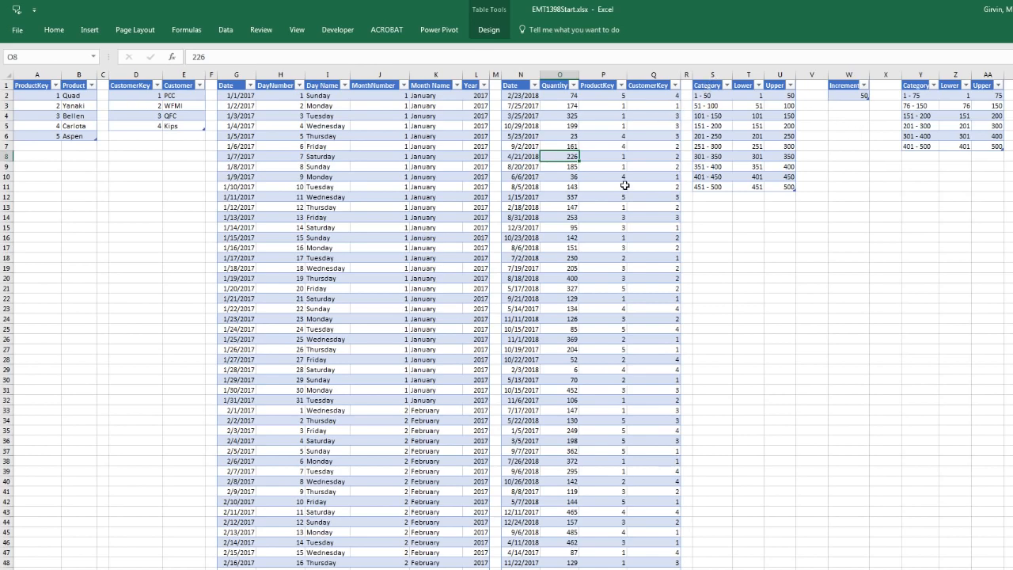
click(485, 34)
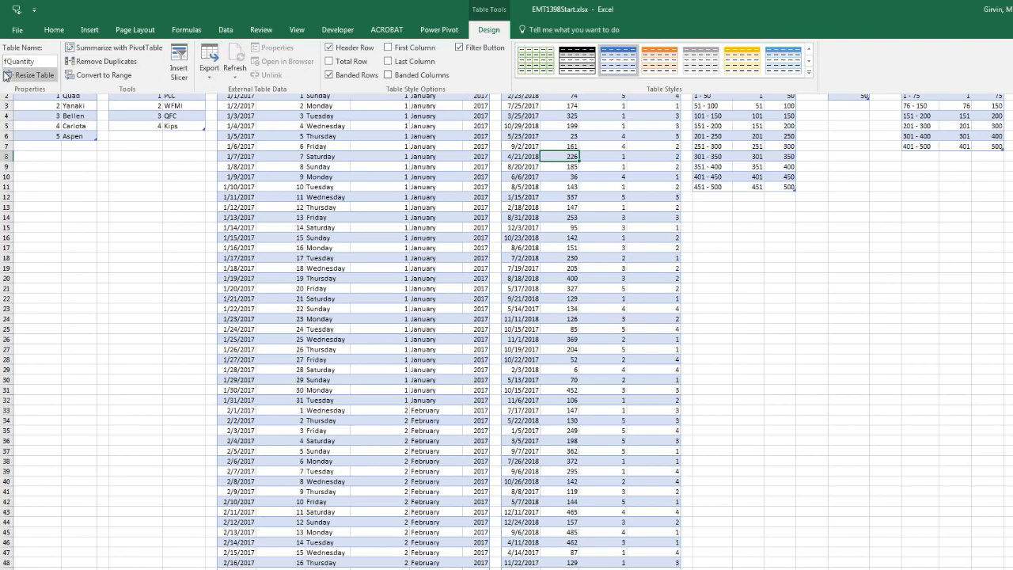
click(425, 148)
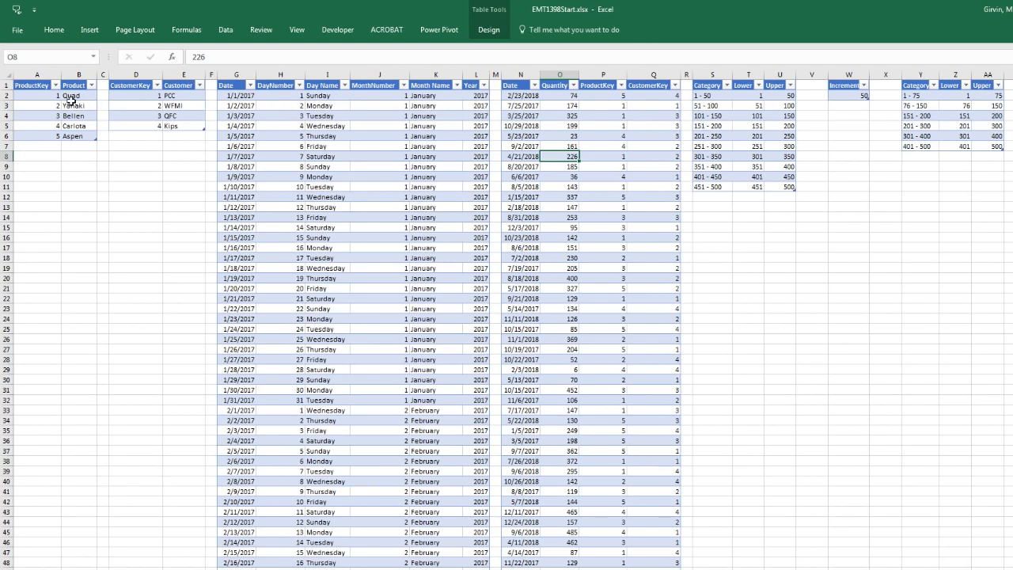
Open the Power Pivot data model and examine its table relationships in Diagram View
click(438, 36)
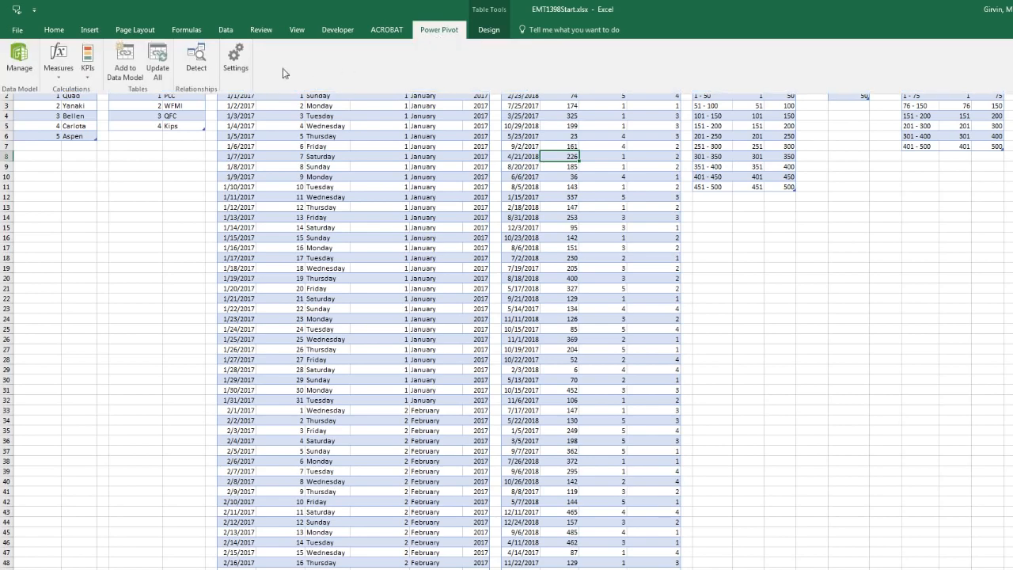
click(25, 72)
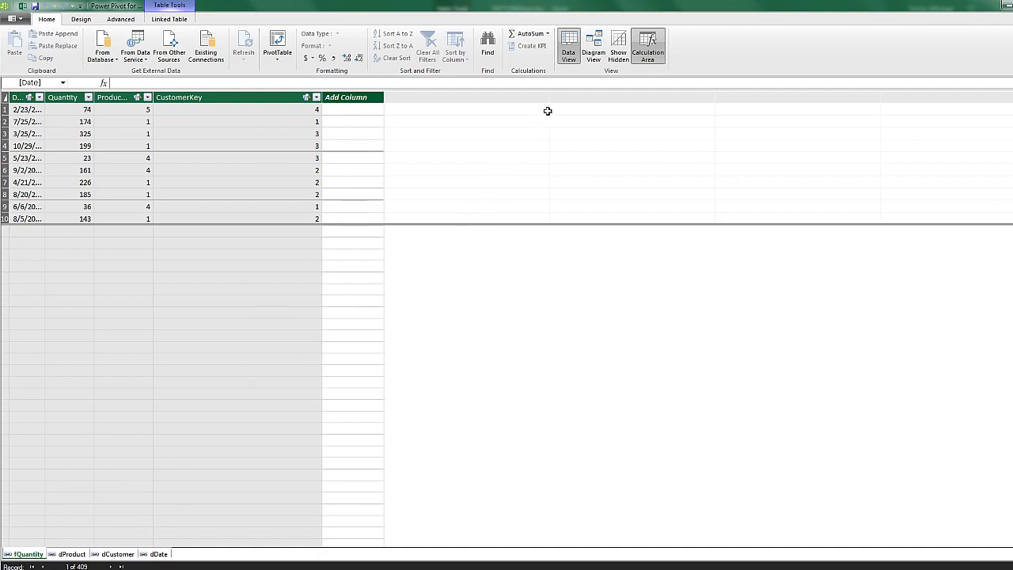
click(594, 52)
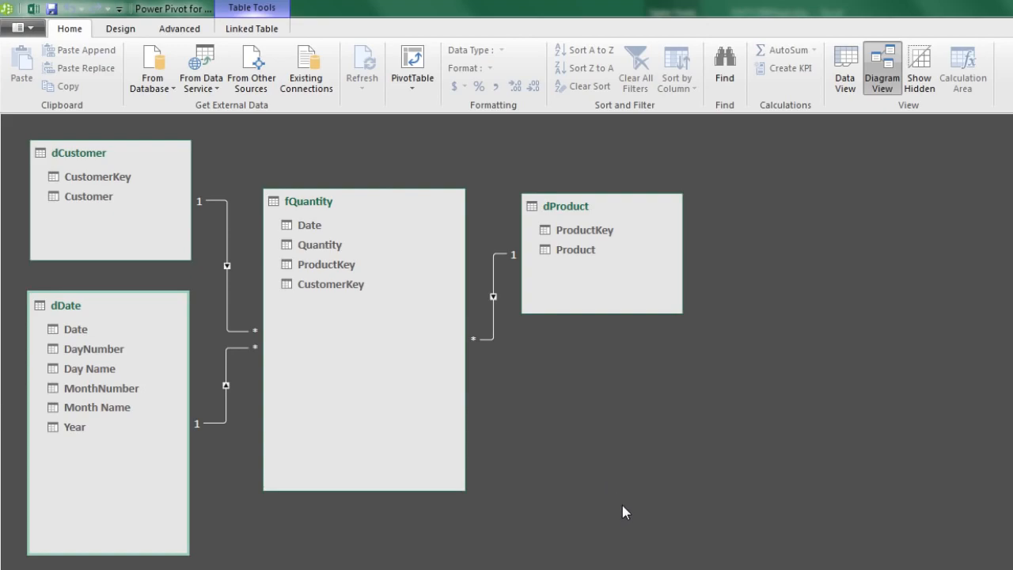
Switch back to the Excel worksheet and check the table names of the regular and irregular category tables
key(alt+Tab)
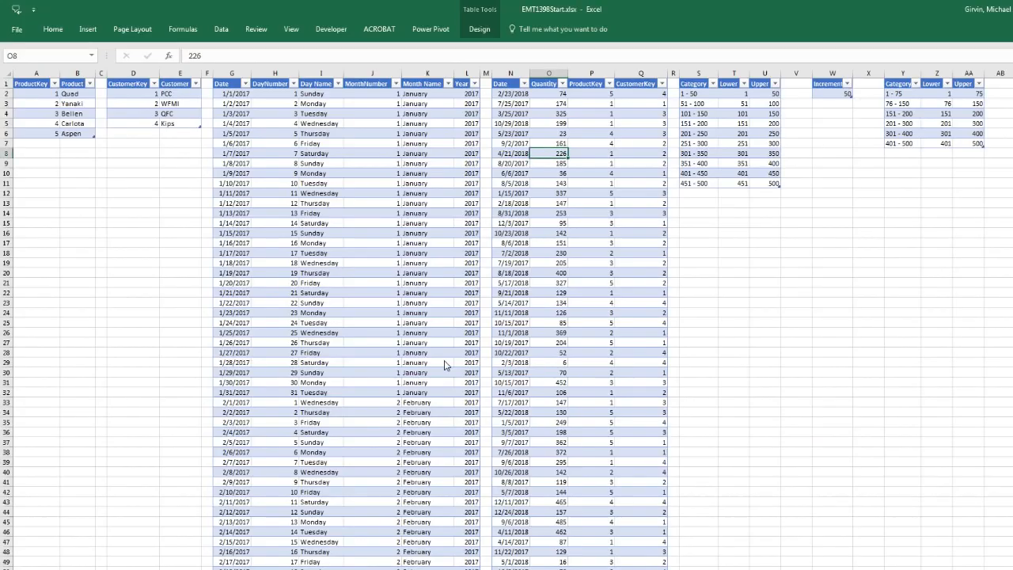
click(736, 116)
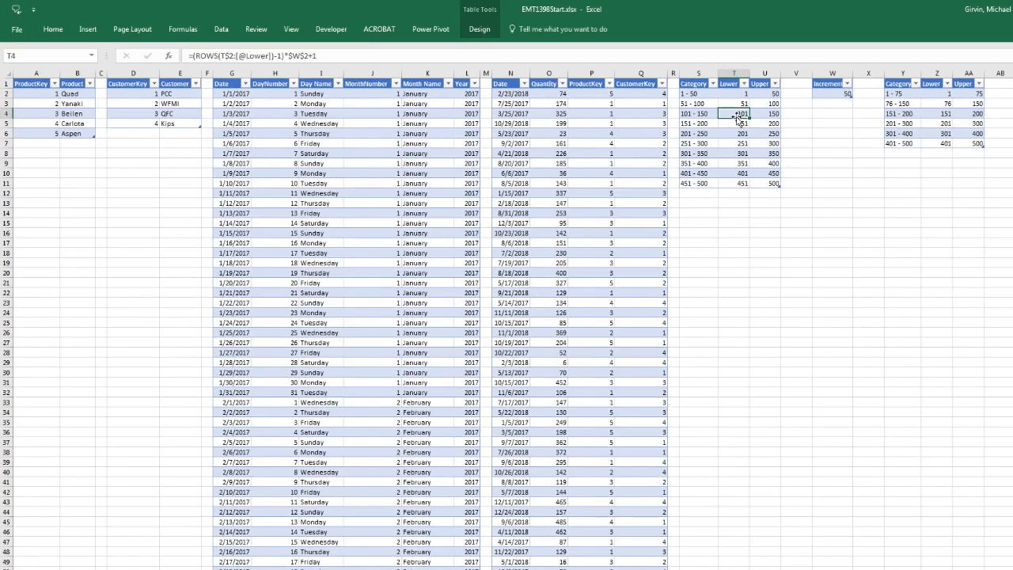
click(479, 29)
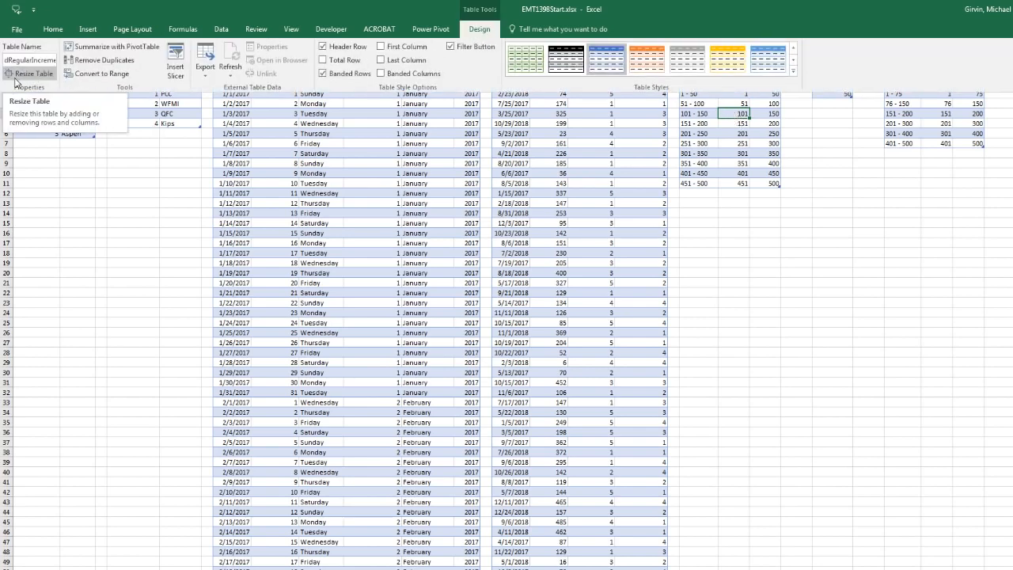
click(929, 133)
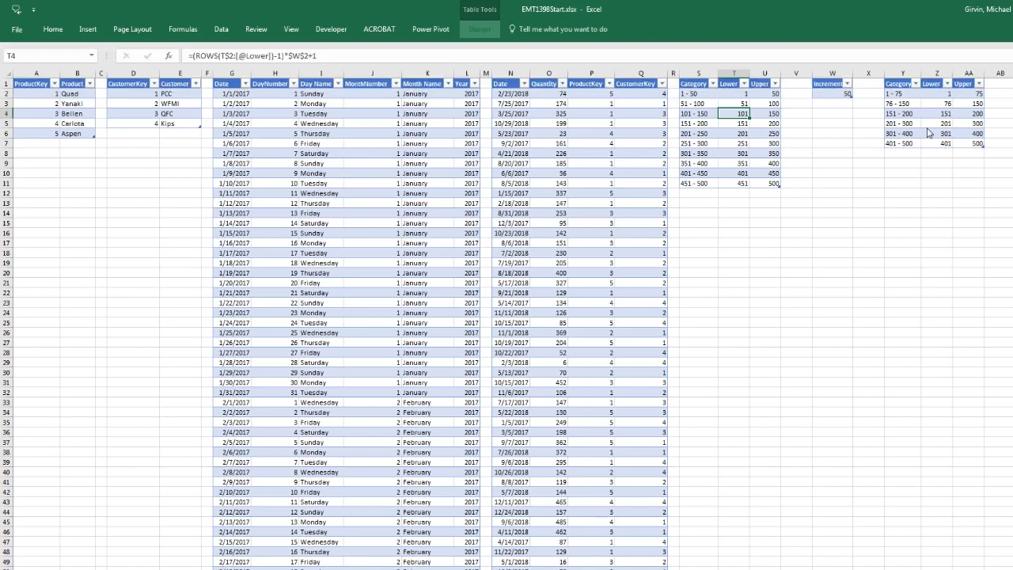
click(907, 112)
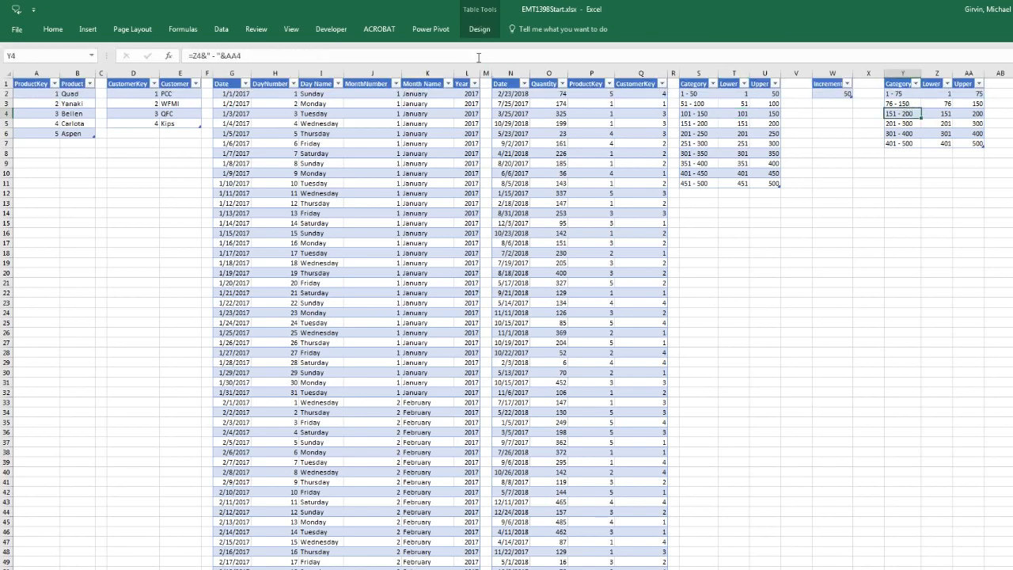
click(479, 28)
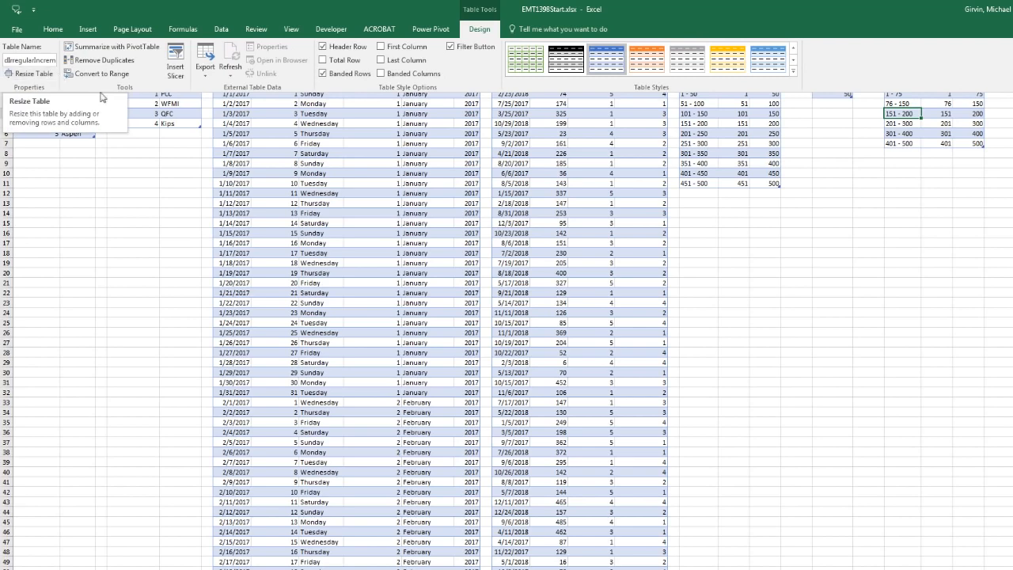
click(866, 217)
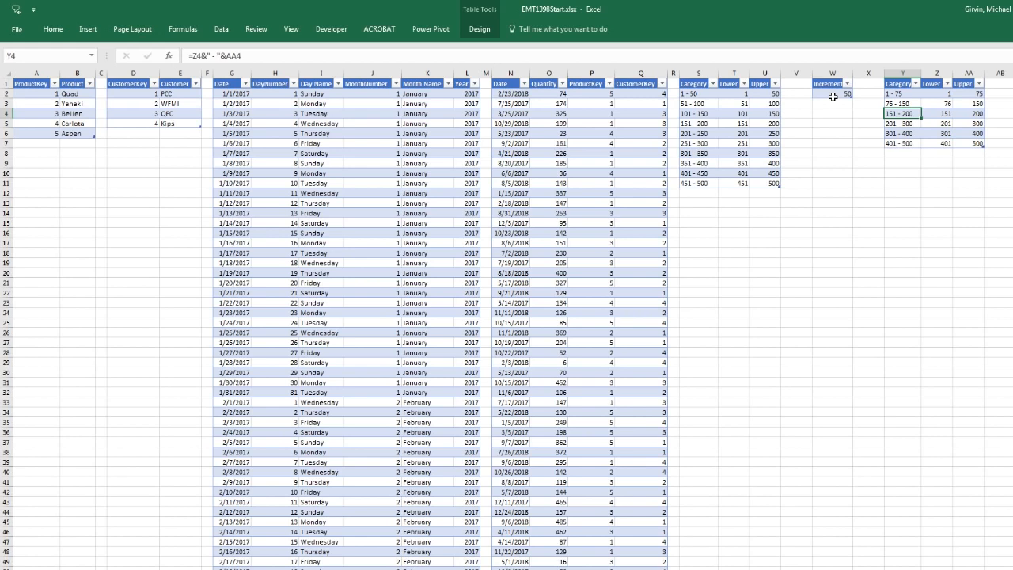
Add the regular increments category table to the Data Model
click(688, 115)
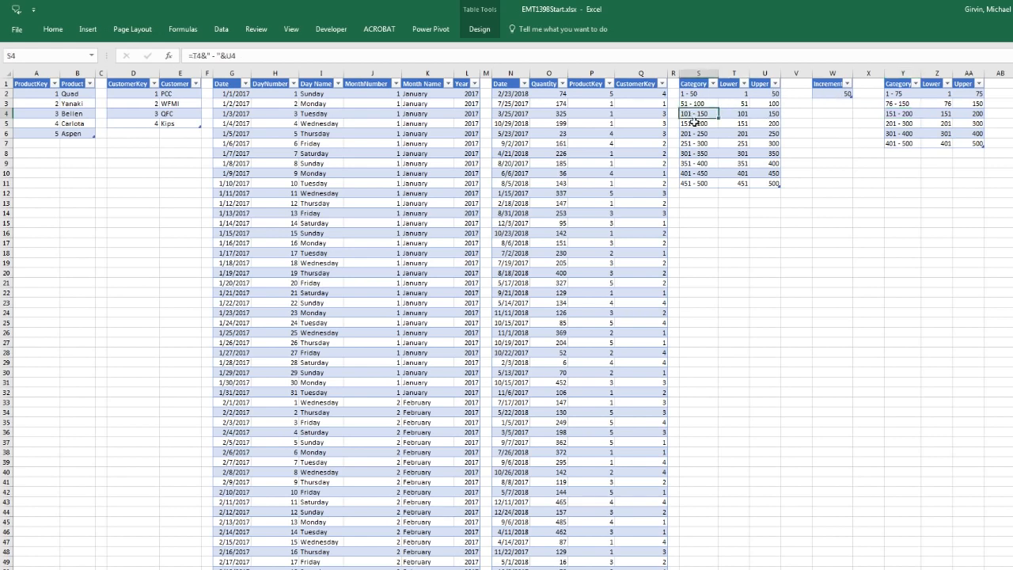
click(443, 32)
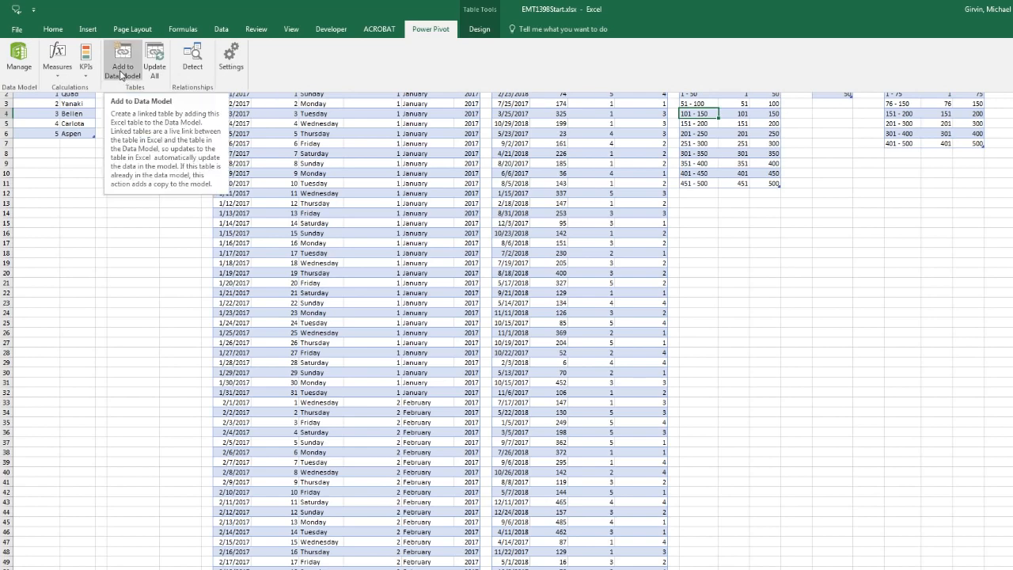
click(120, 76)
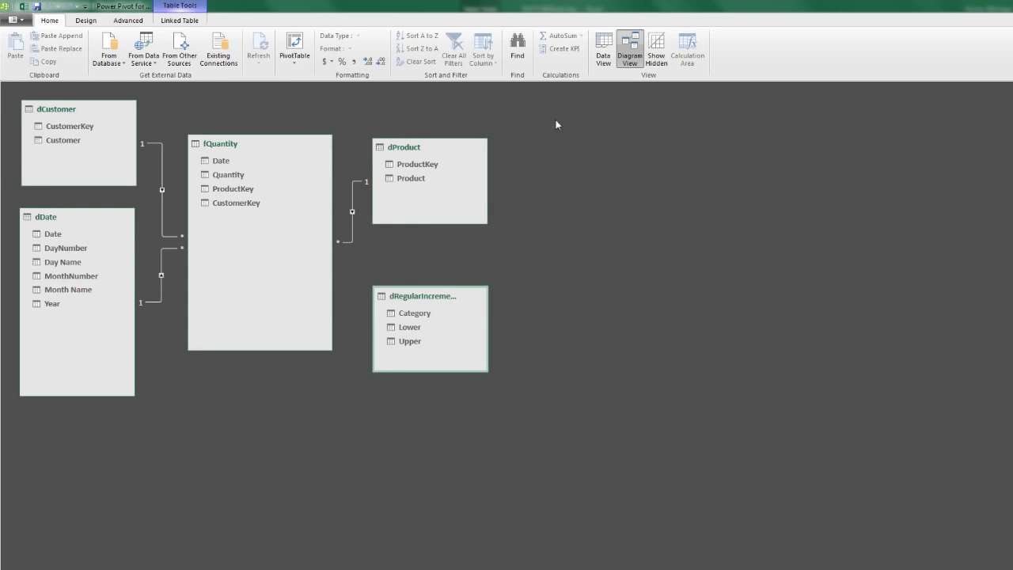
Show the fQuantity table in Data View and enlarge its data grid to display more rows
click(607, 54)
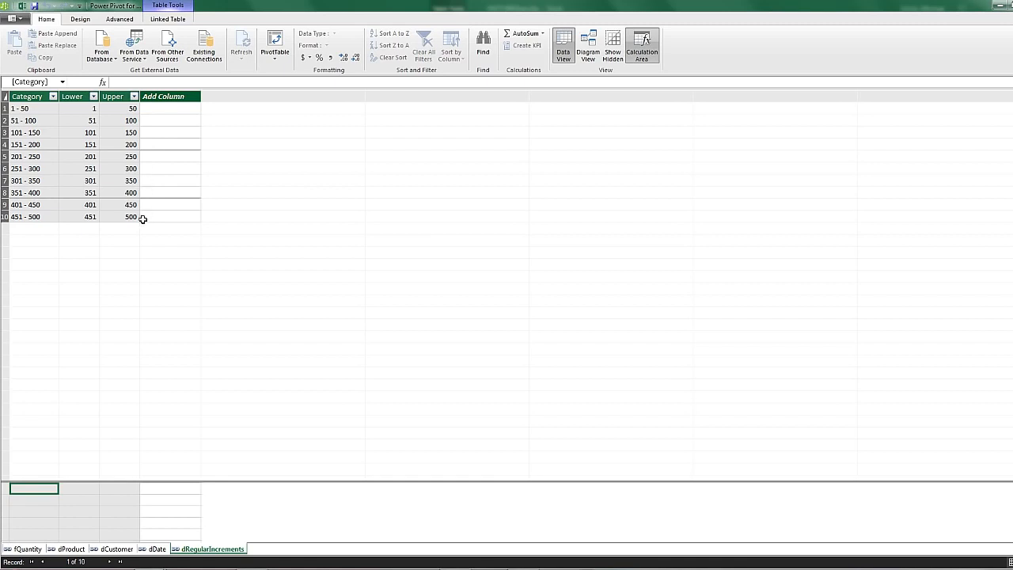
click(24, 549)
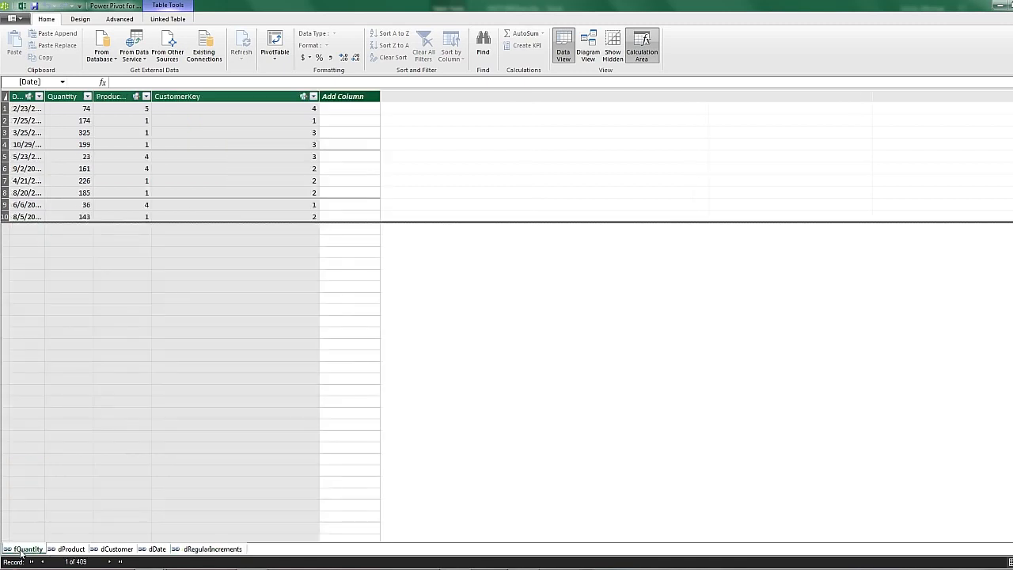
drag(168, 223, 169, 271)
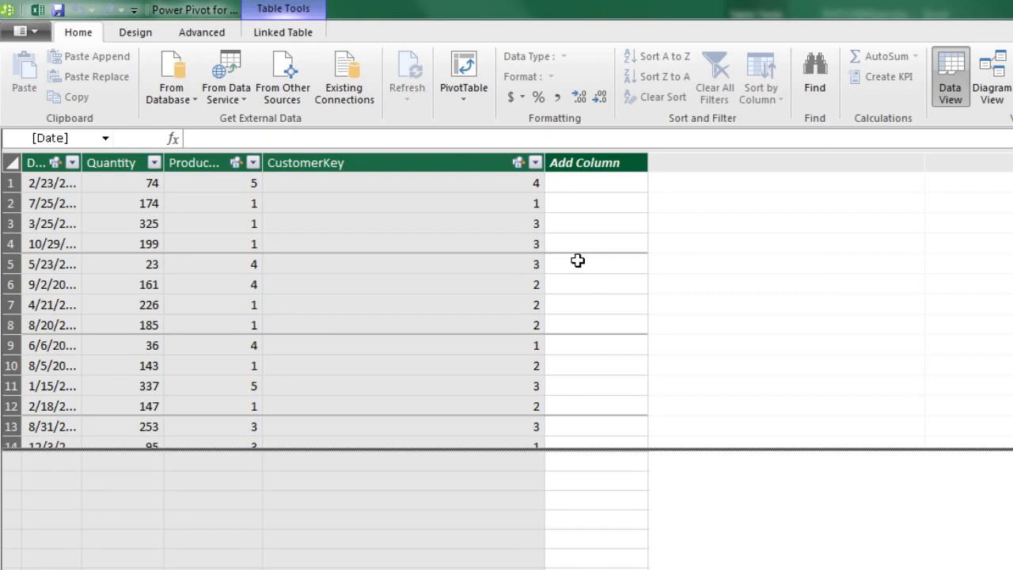
Add a new column named UpperRegularIncrement to the fQuantity table
double_click(591, 162)
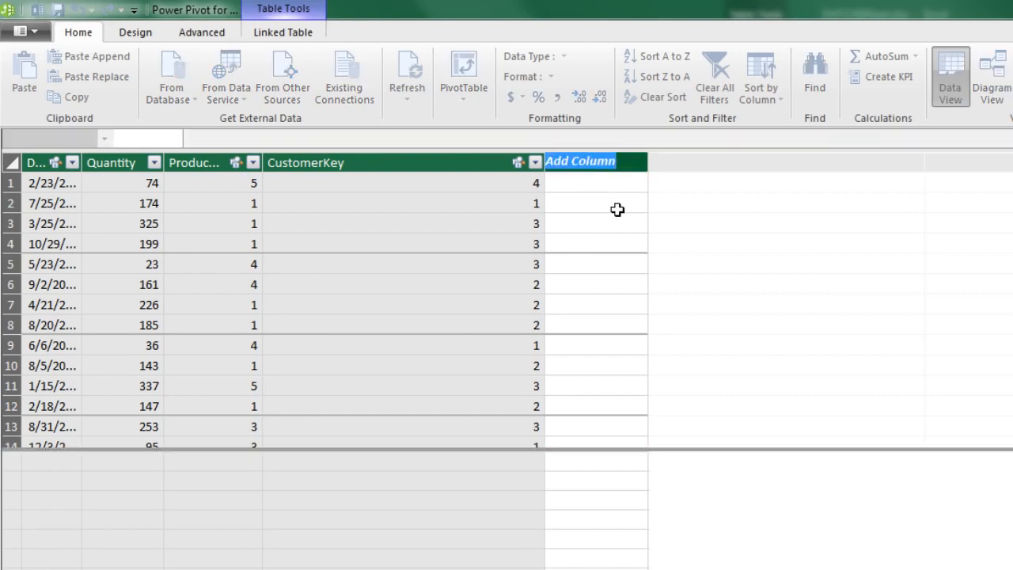
text(RegularIncrement)
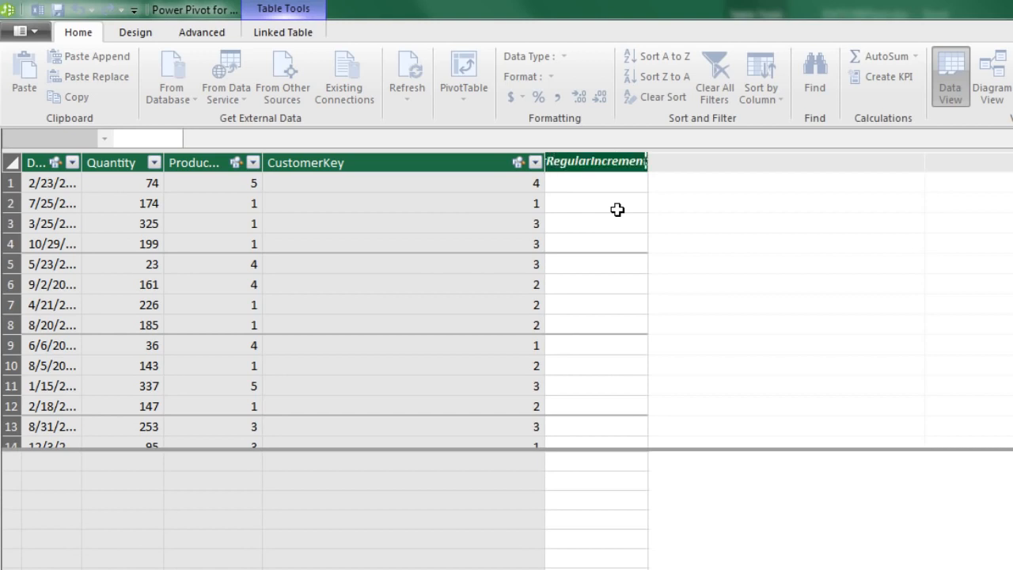
key(Return)
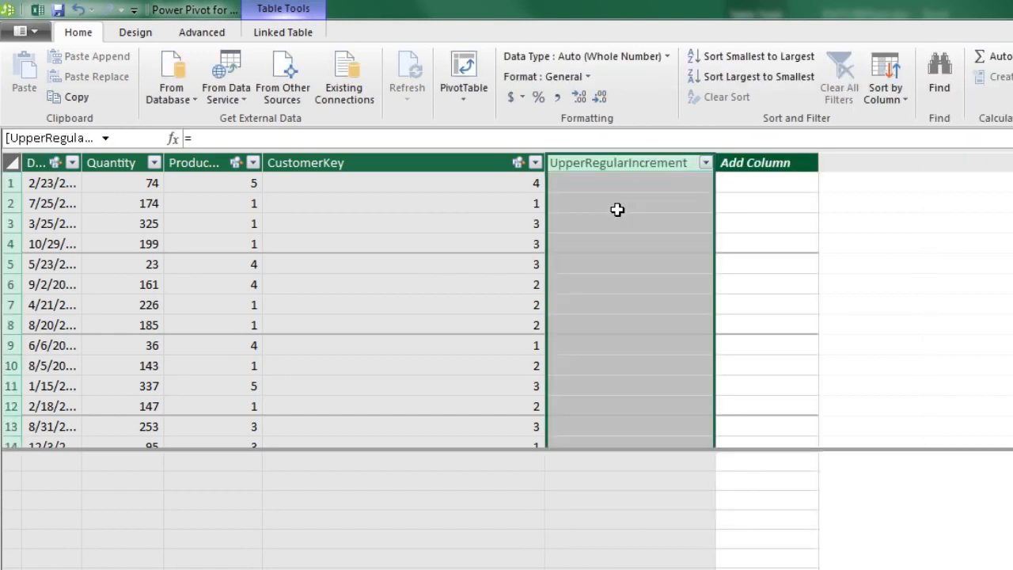
Enter the formula =CEILING(fQuantity[Quantity],50) in the UpperRegularIncrement column of the fQuantity table
click(602, 186)
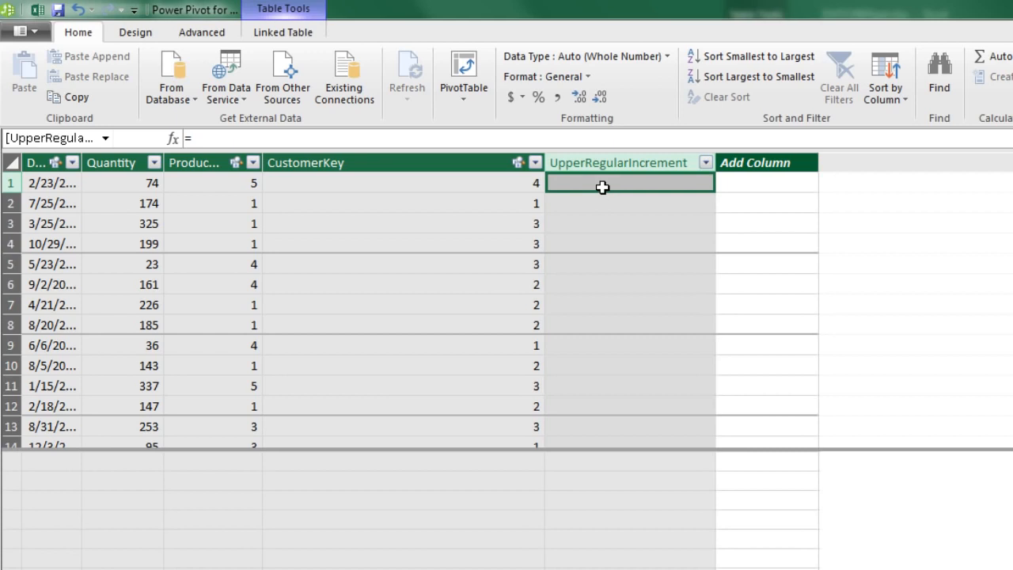
text(=)
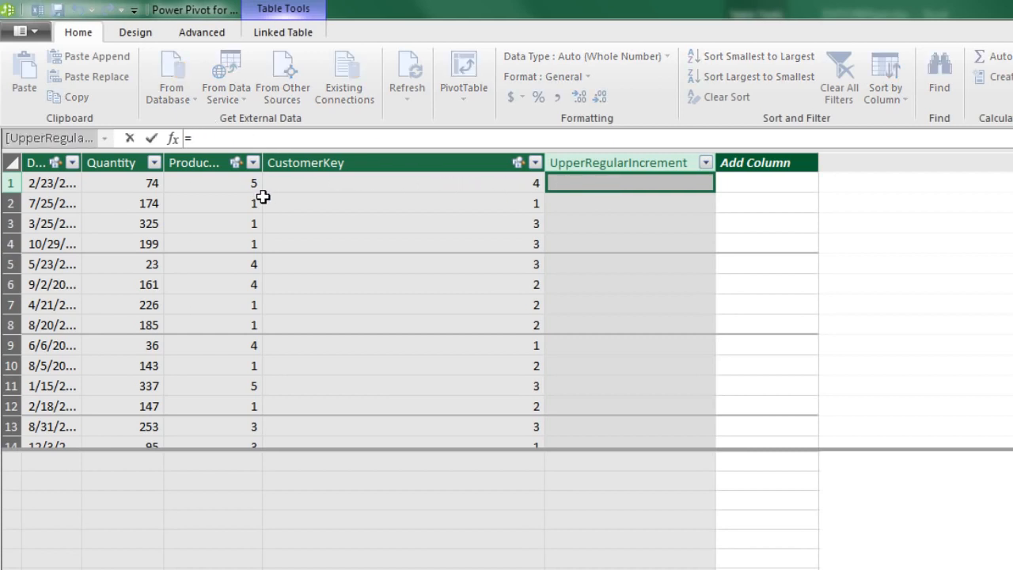
text(cei)
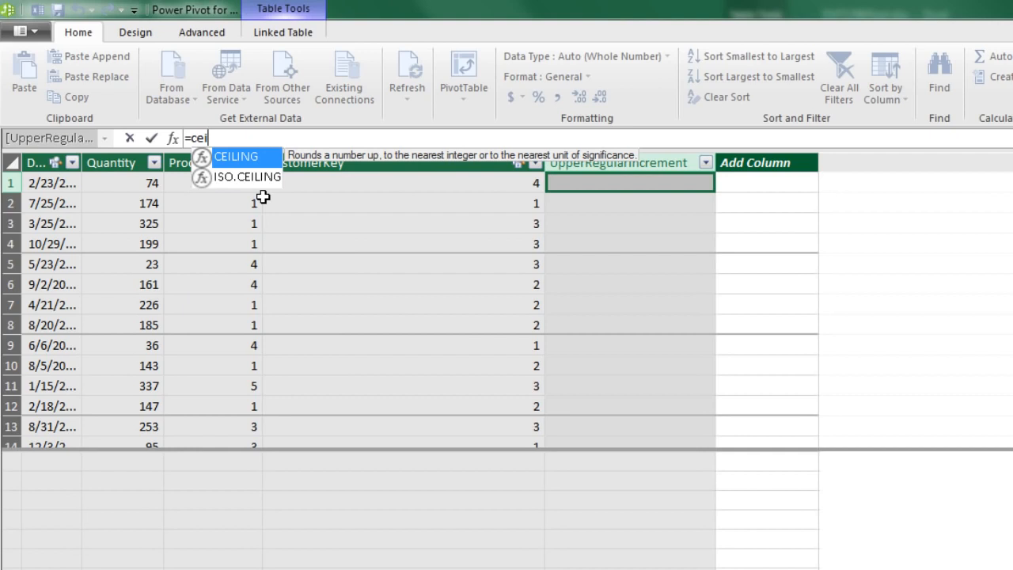
key(Tab)
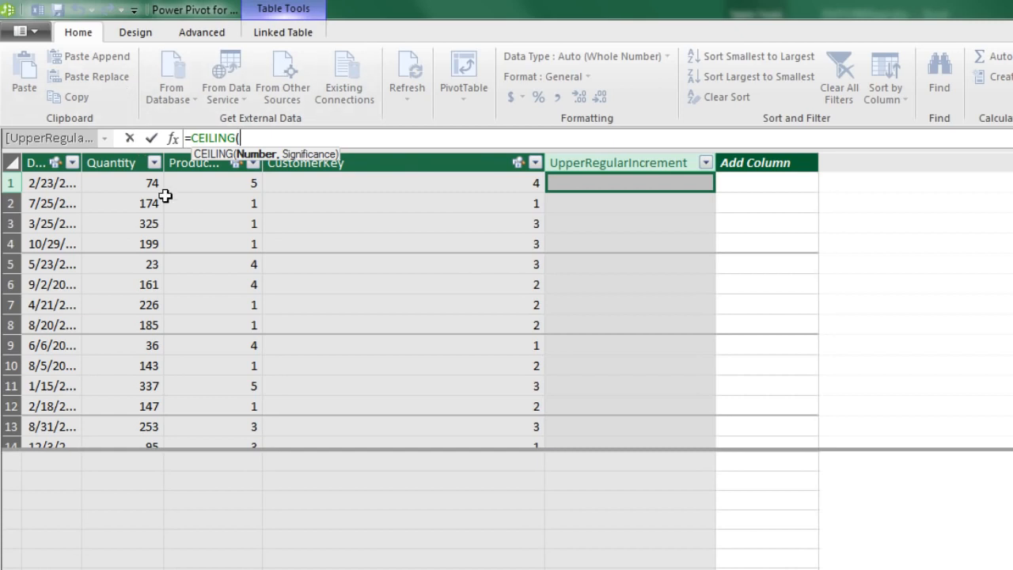
text(fQuantity)
click(117, 185)
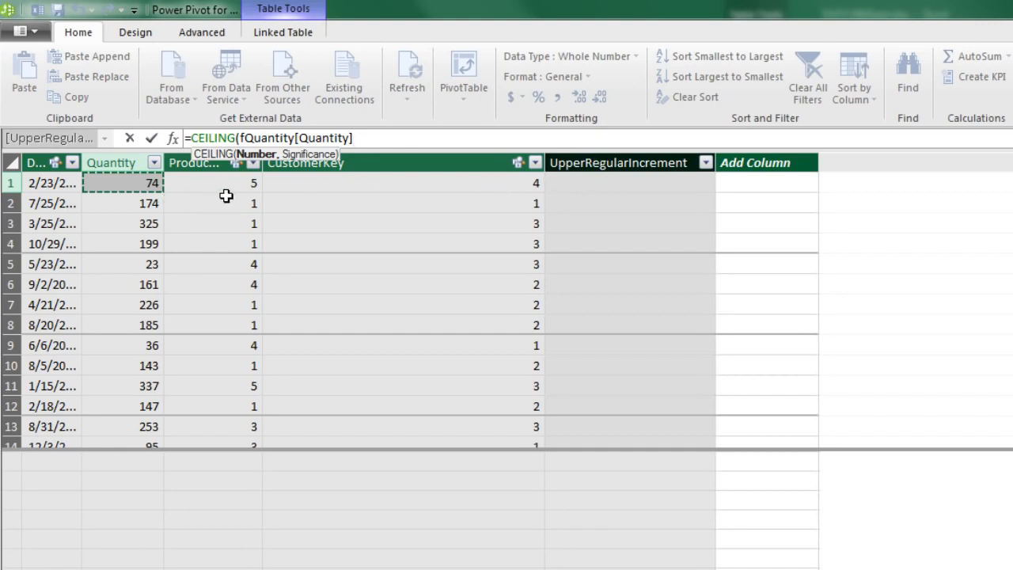
text(,)
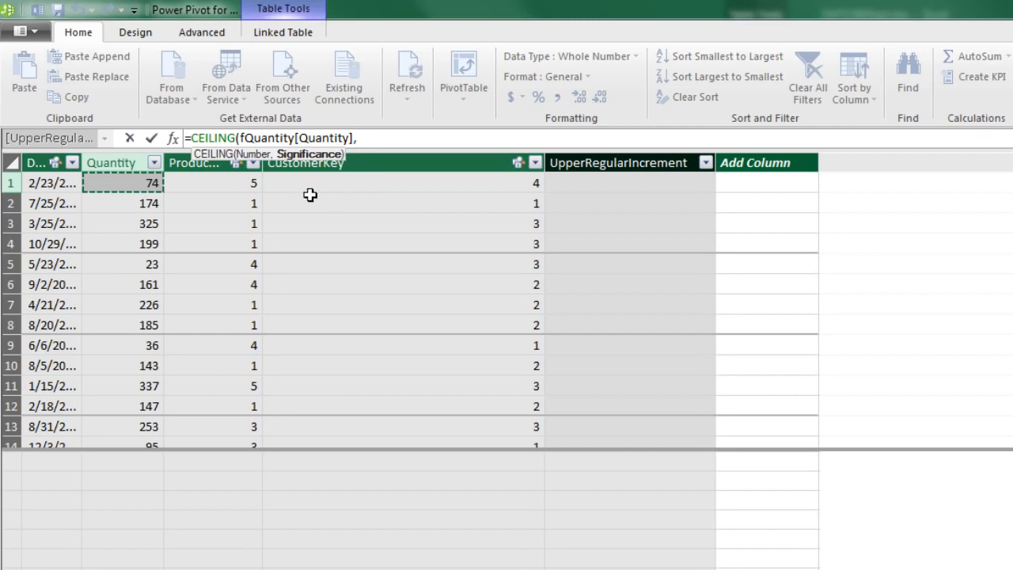
text(50)
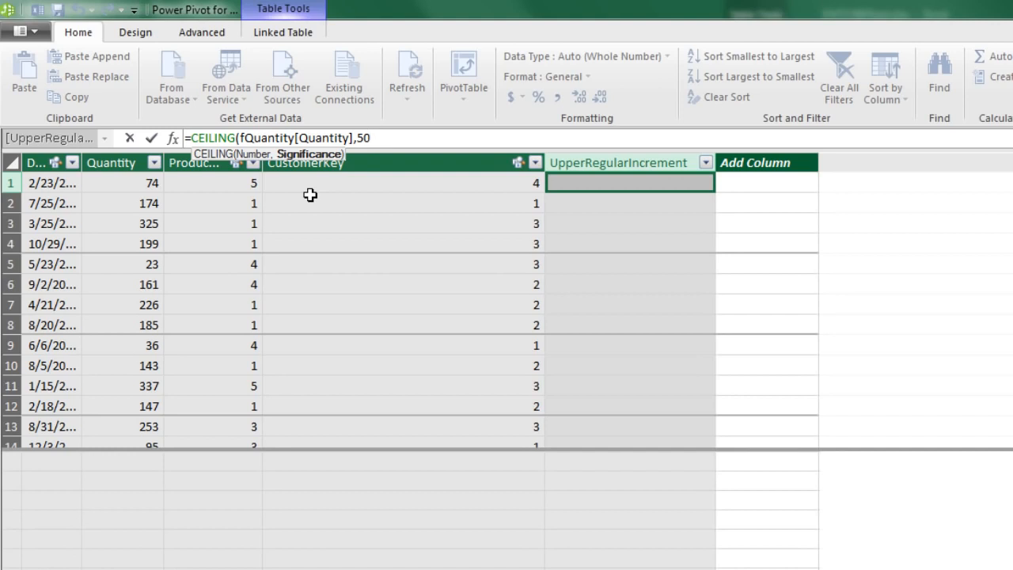
text())
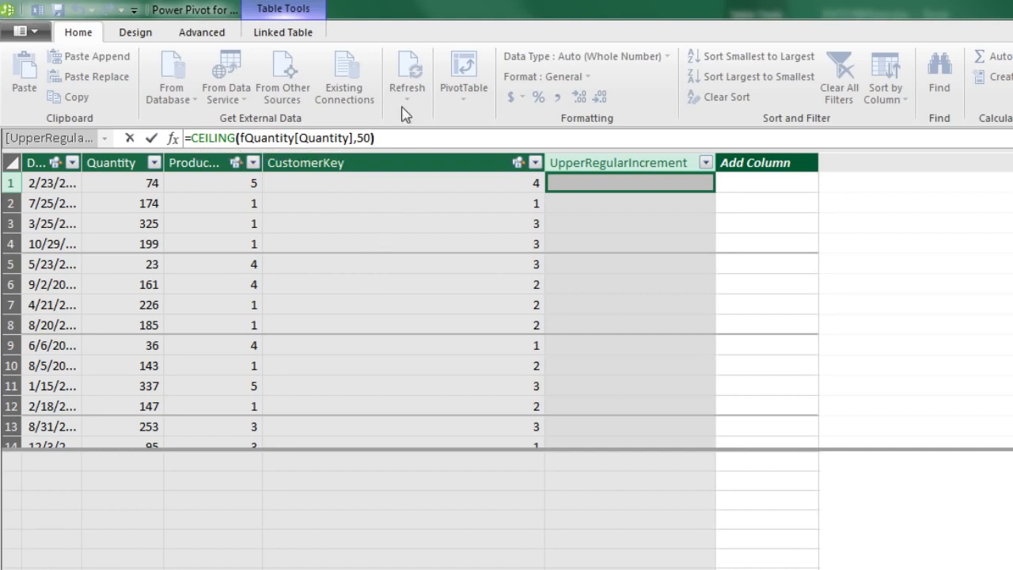
key(Return)
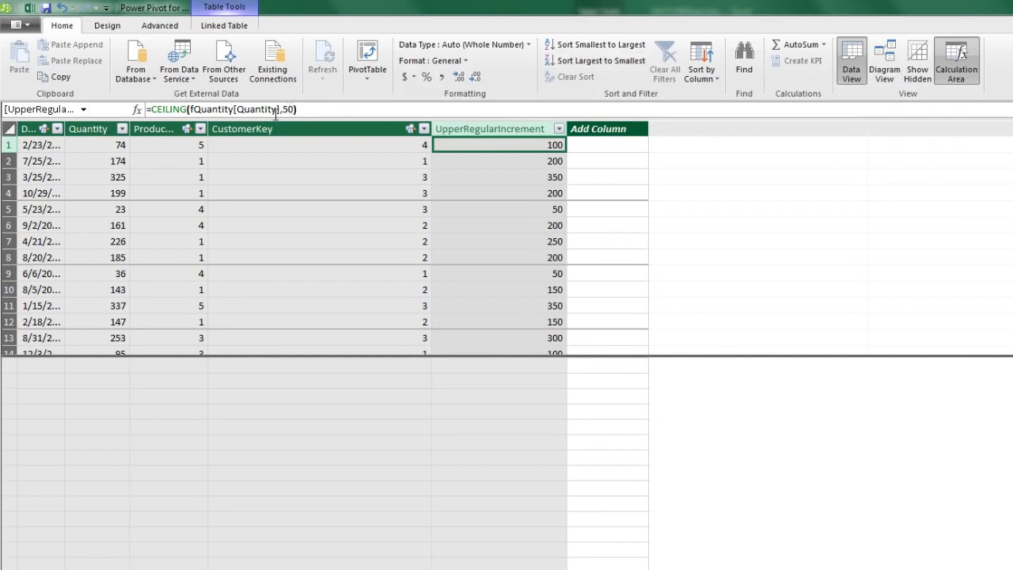
Relate the Upper field of the regular increments table to UpperRegularIncrement in fQuantity, and return to Data View
click(880, 69)
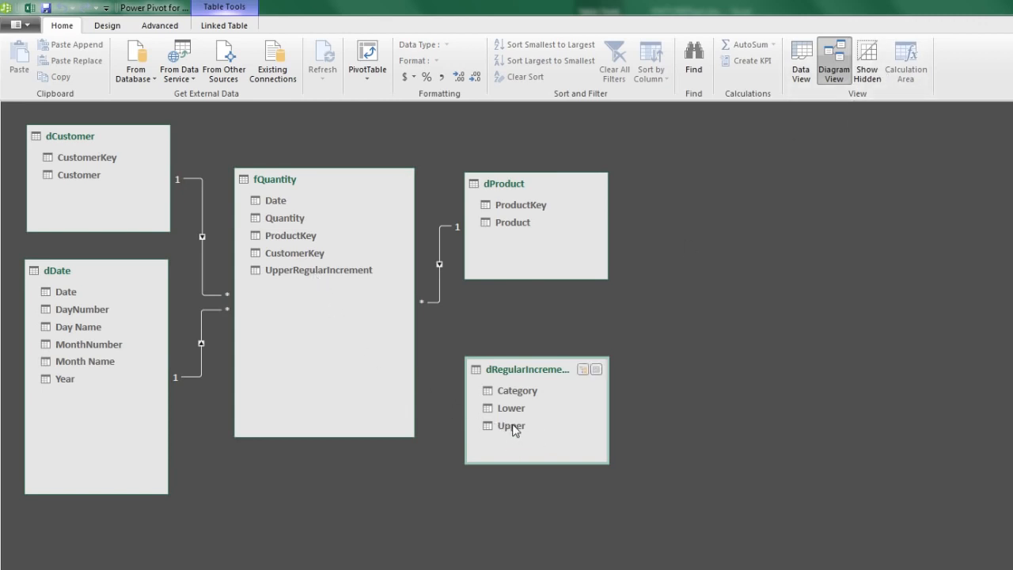
drag(513, 430, 293, 275)
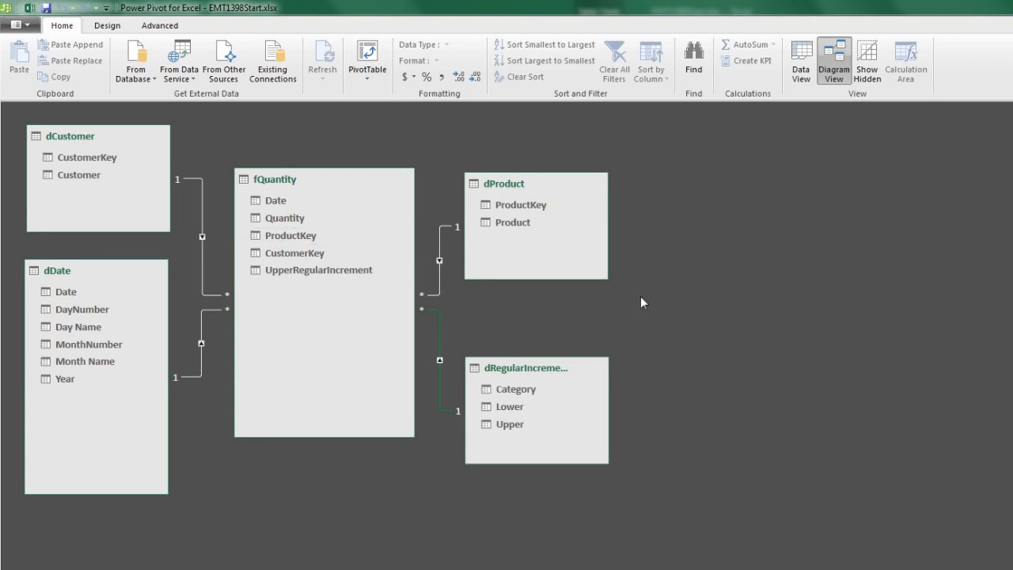
click(801, 61)
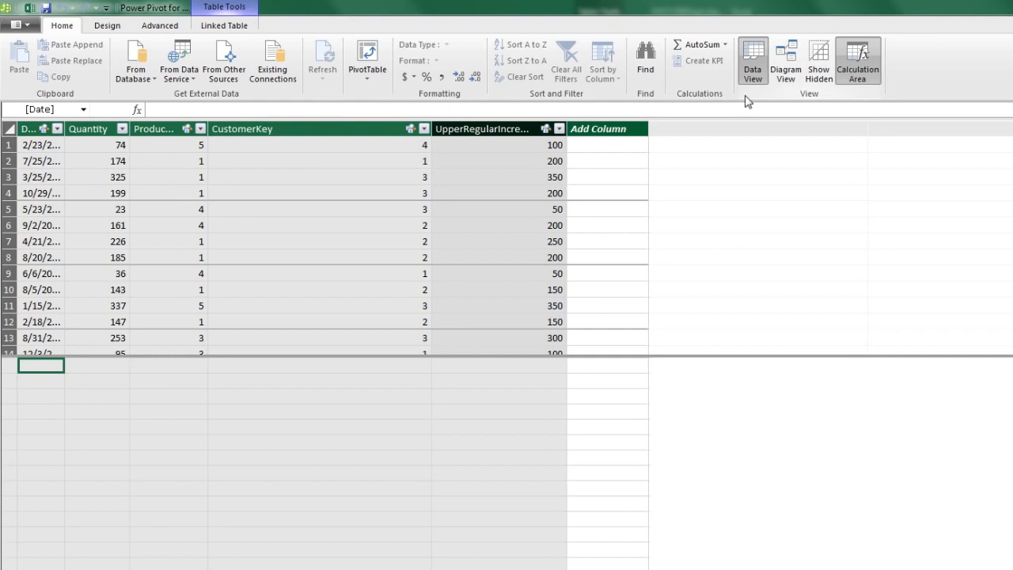
Examine the hard-coded significance argument in the UpperRegularIncrement formula without changing it
click(530, 151)
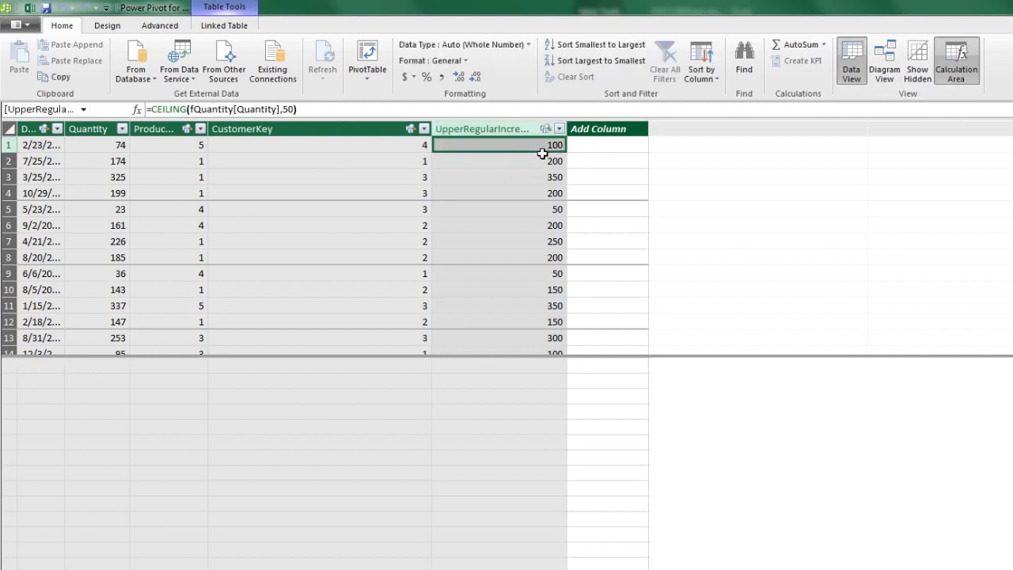
click(290, 109)
double_click(290, 109)
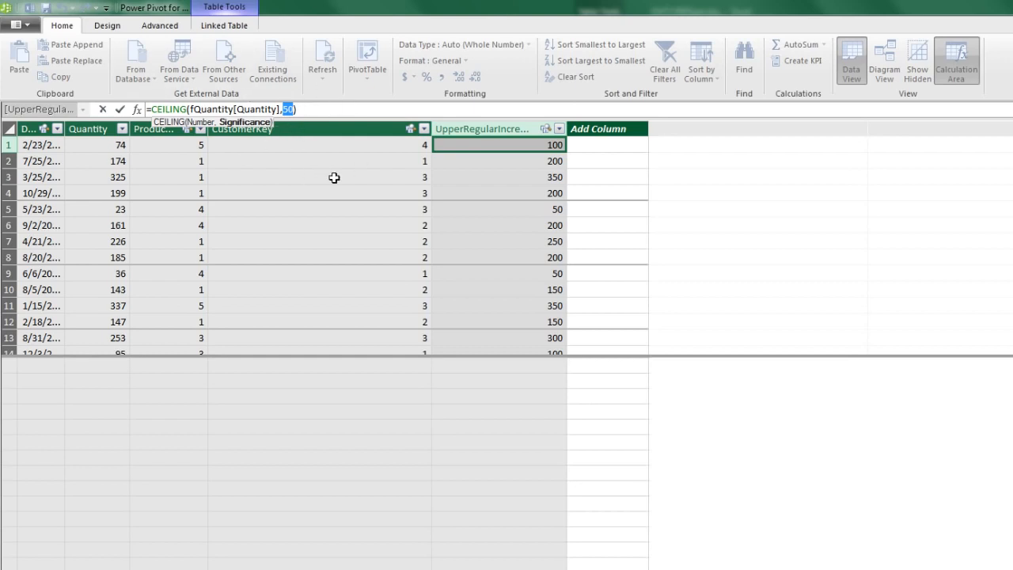
key(Return)
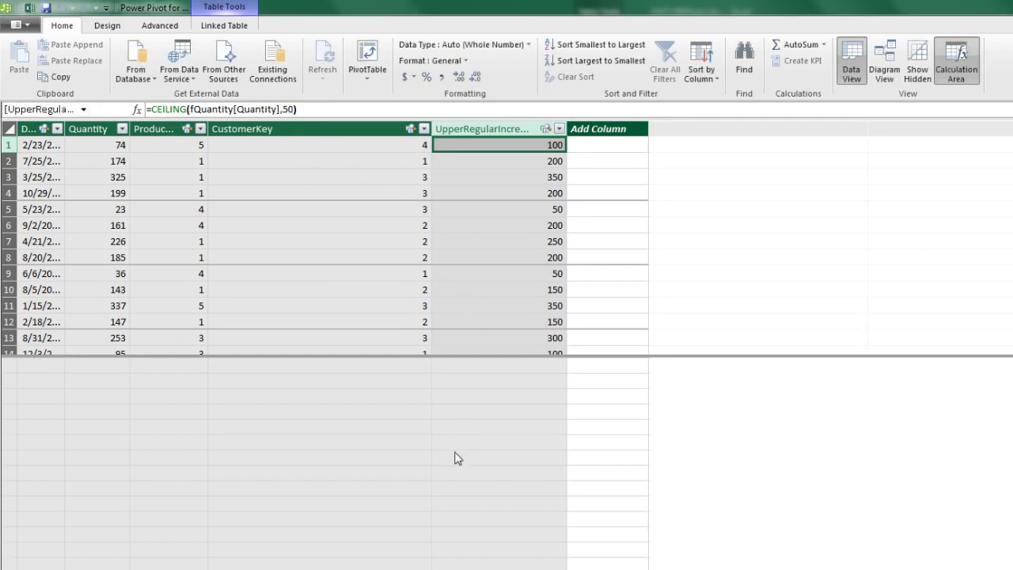
Switch to the Excel worksheet and check how the regular category table's Category, Lower and Upper formulas use the increment cell
key(alt+Tab)
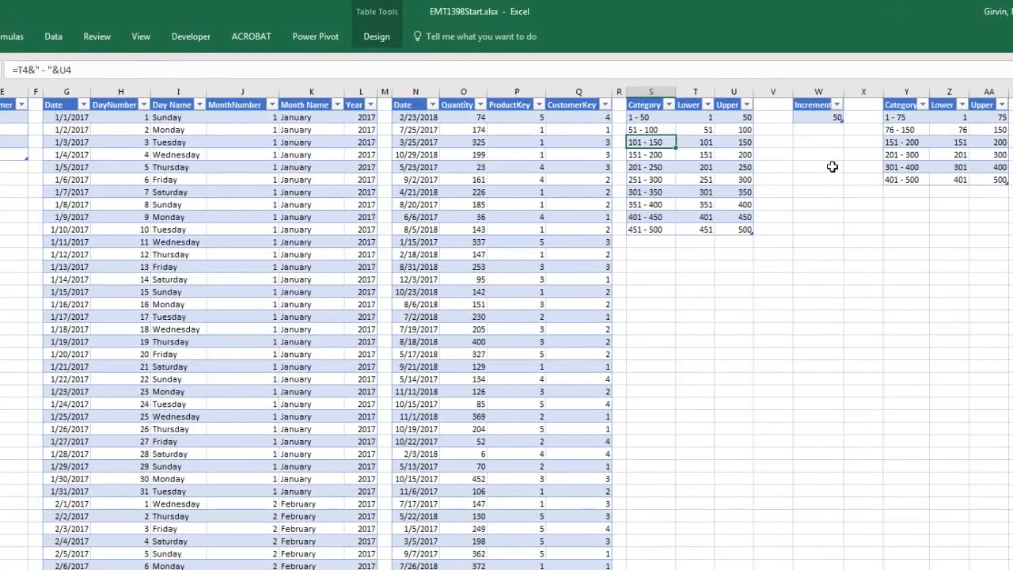
click(827, 117)
click(641, 118)
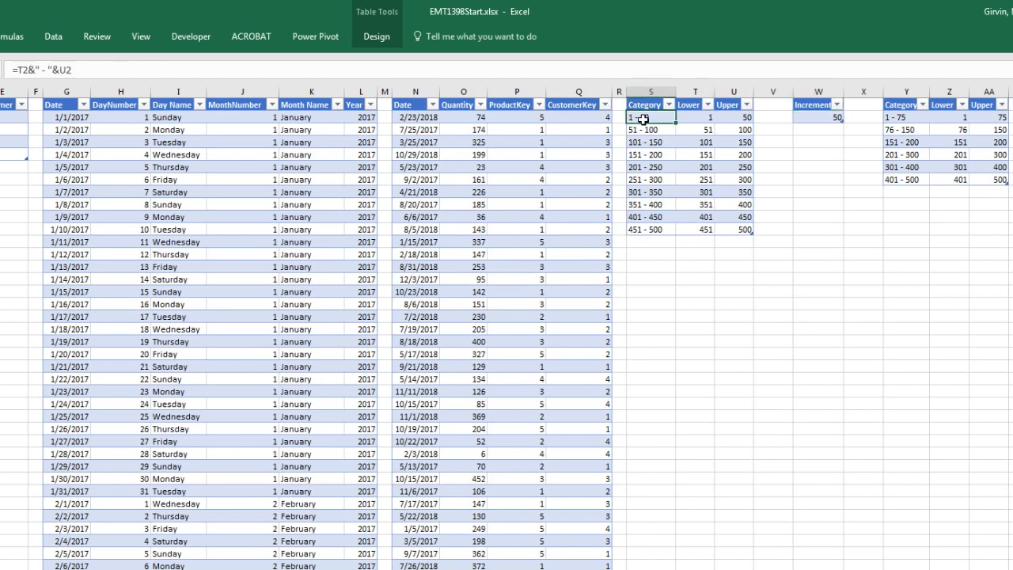
click(695, 116)
click(740, 117)
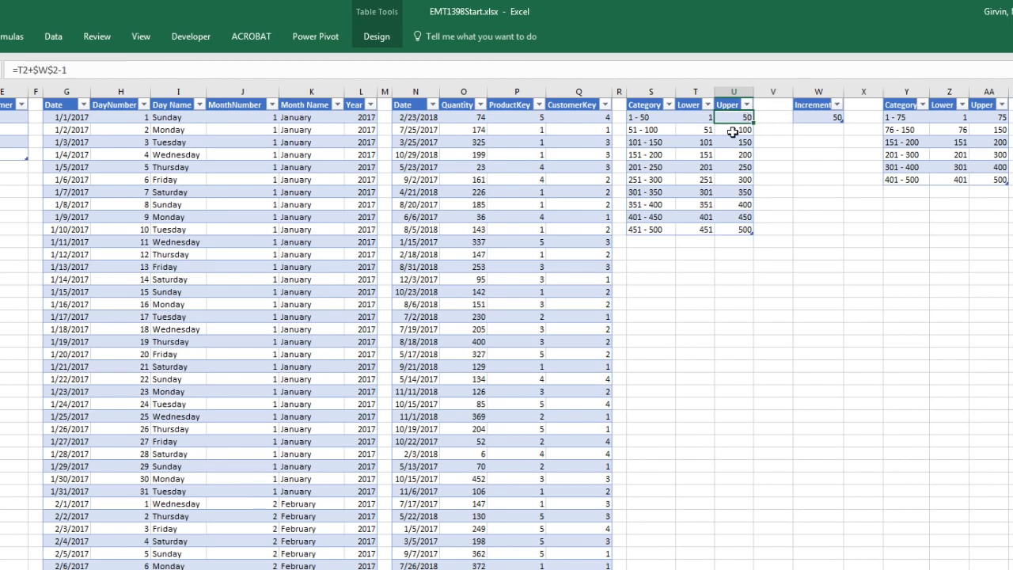
Try 25 as the value in the Increment table and restore it to 50
click(811, 119)
text(2)
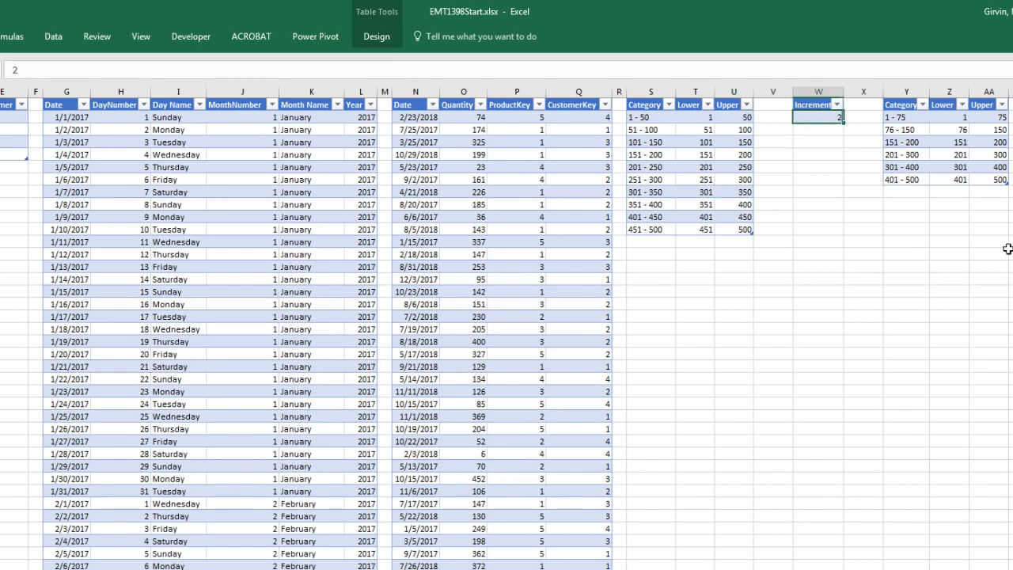
text(5)
key(Return)
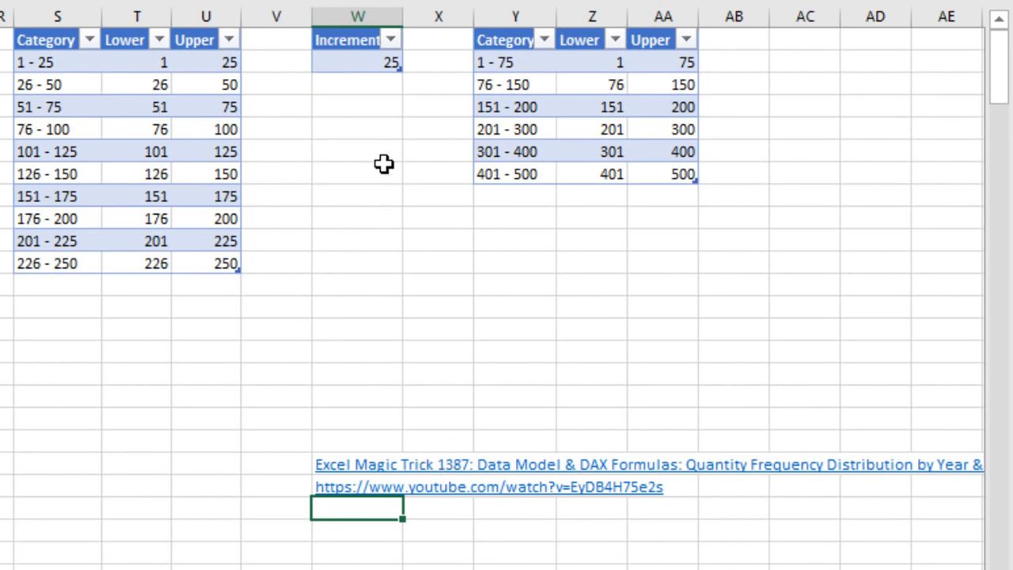
click(366, 62)
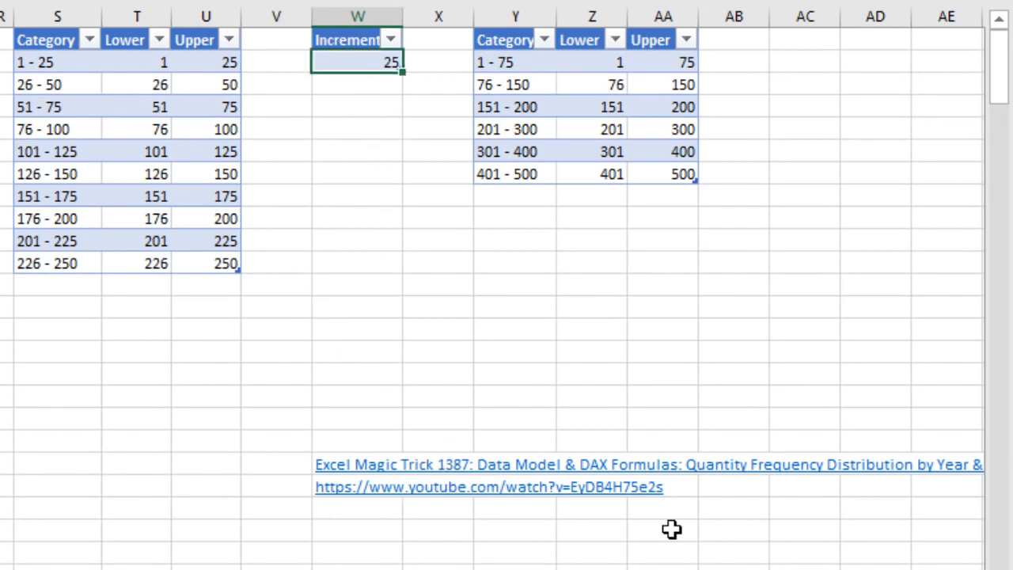
text(50)
key(Return)
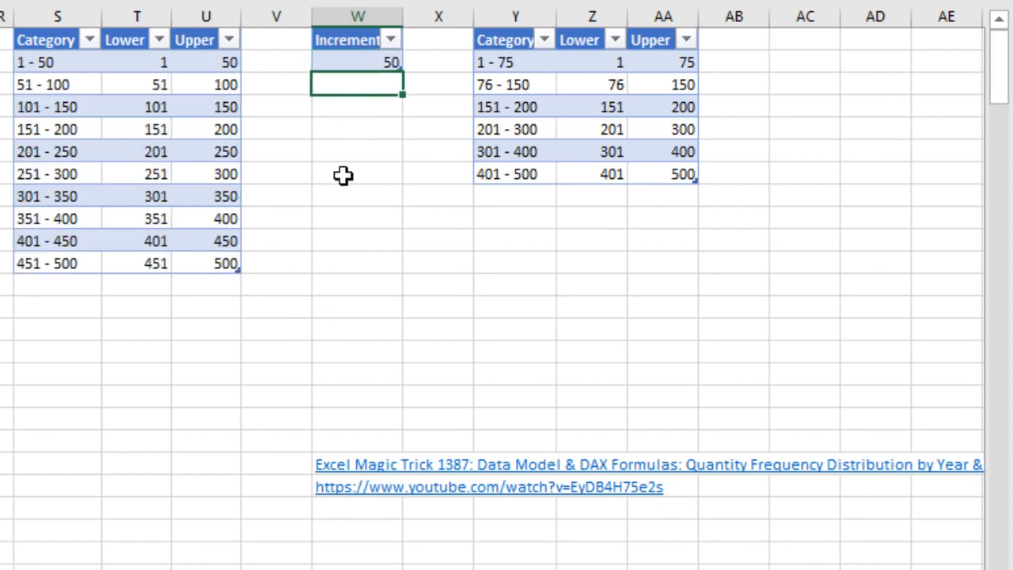
Check the name of the single-cell Increment table and add that table to the Data Model
click(362, 63)
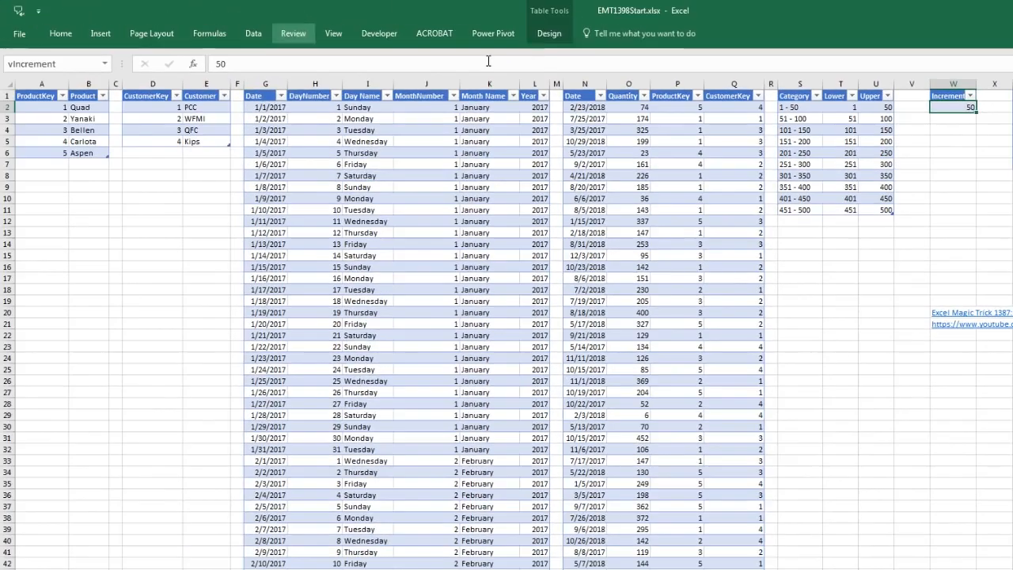
click(549, 33)
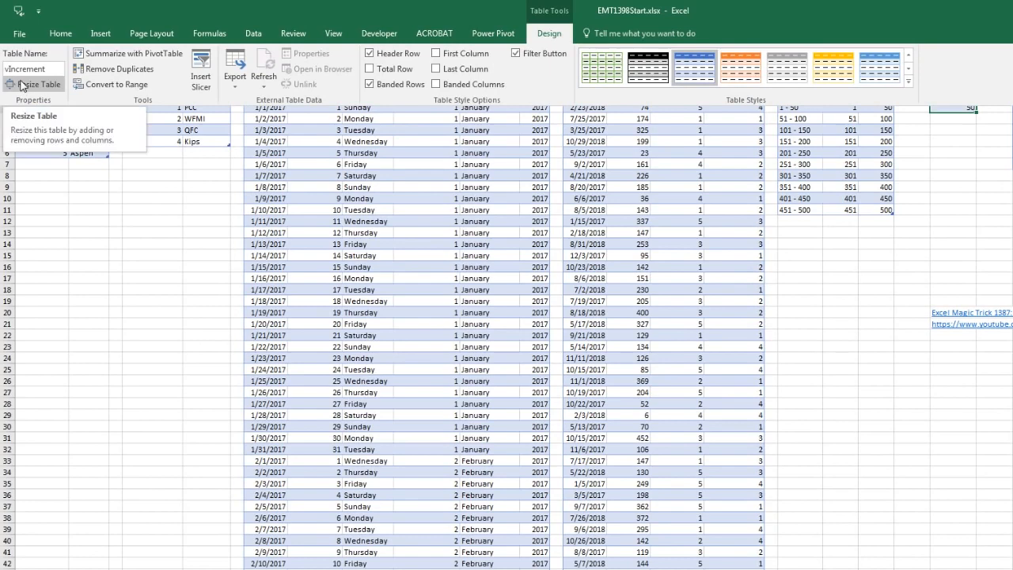
click(709, 213)
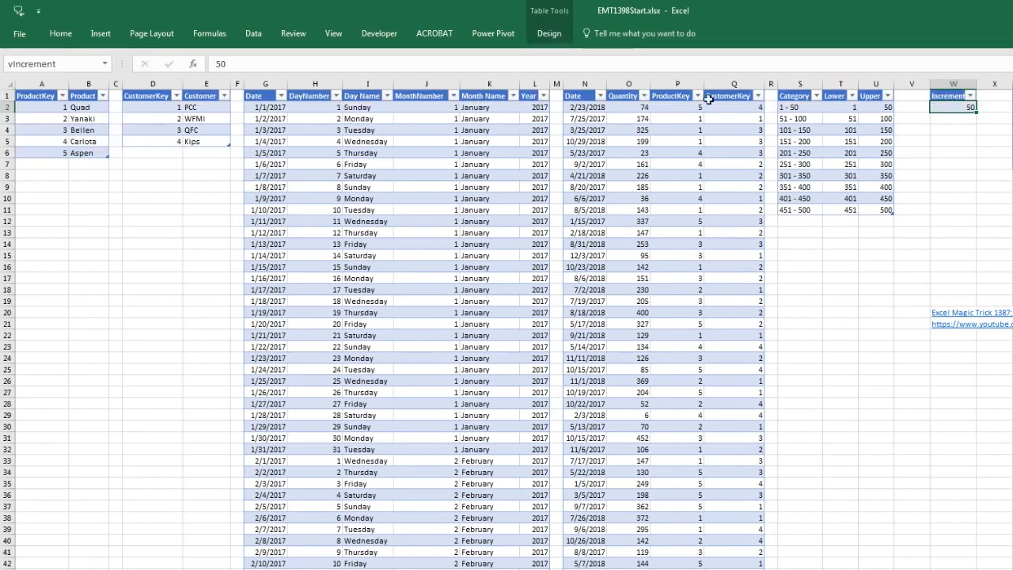
click(490, 34)
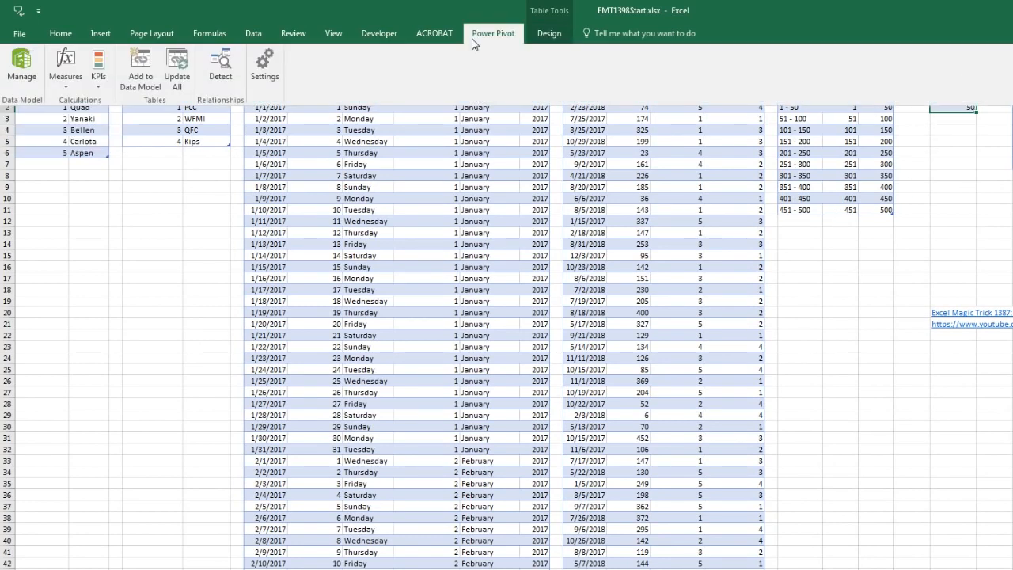
click(150, 76)
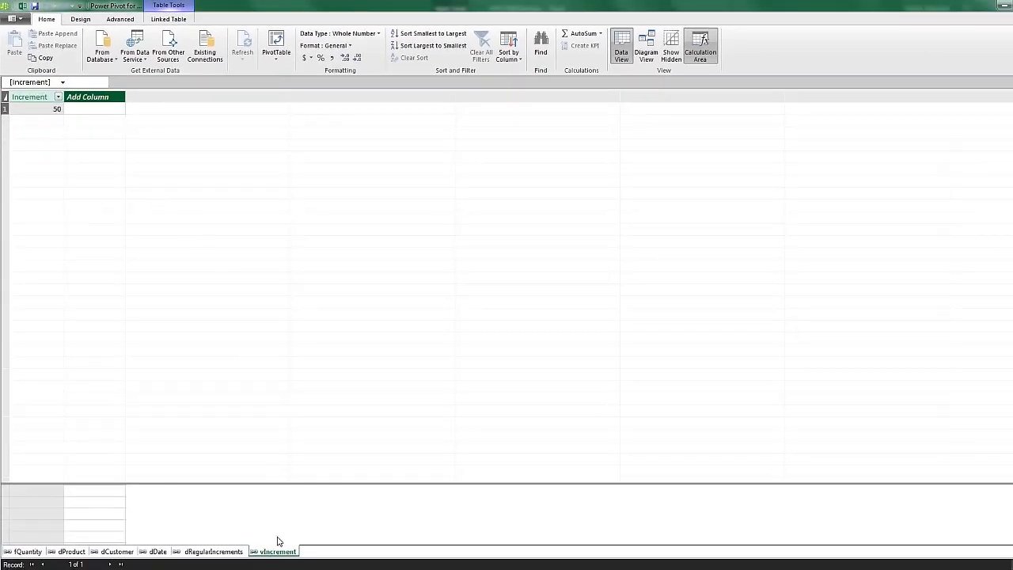
Place the vIncrement table in open space beside the related tables in Diagram View, and return to Data View
click(646, 51)
drag(521, 207, 559, 213)
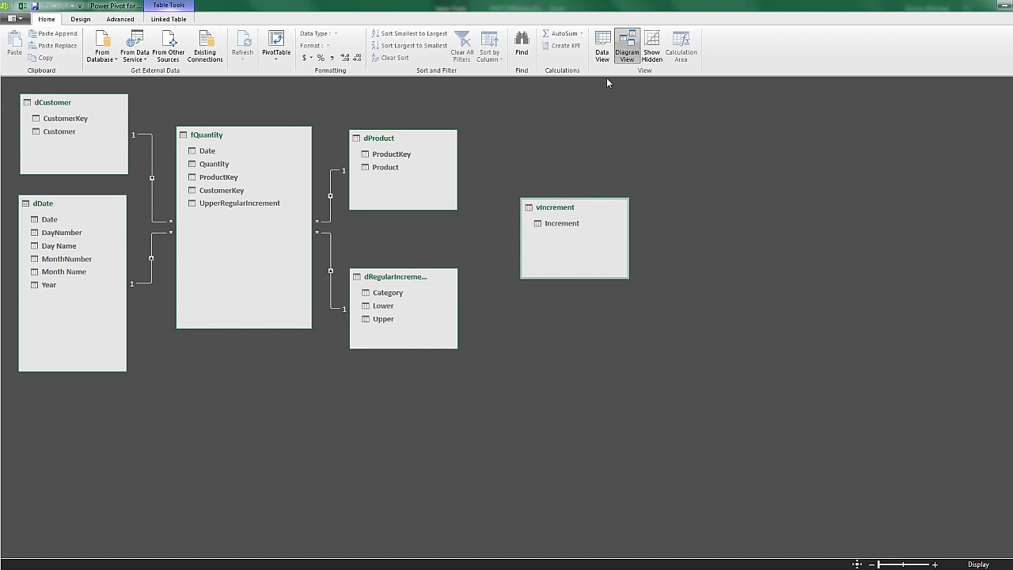
click(603, 56)
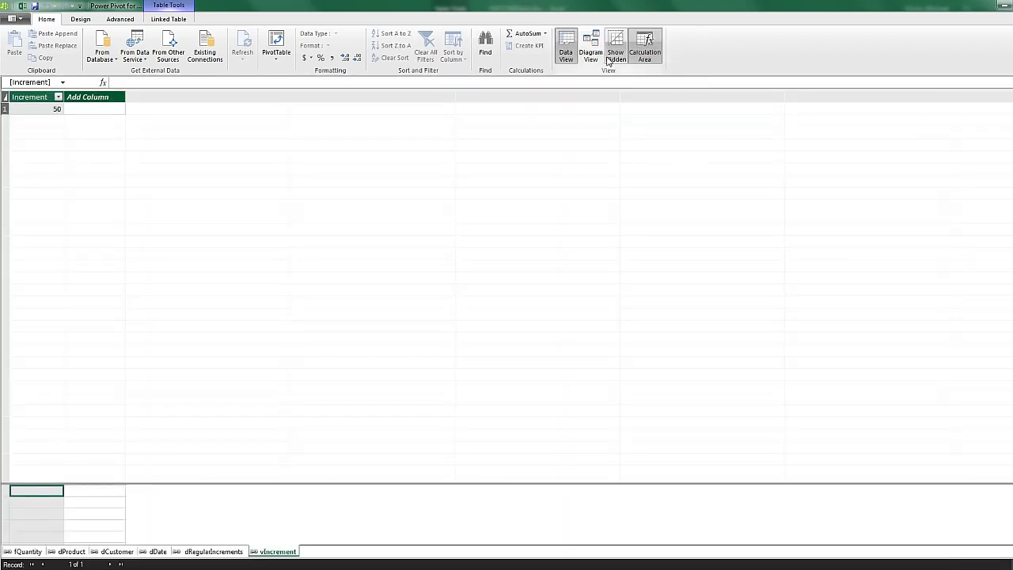
In the fQuantity table, replace the hardcoded 50 in the UpperRegularIncrement column's CEILING formula with VALUES(vIncrement[Increment])
click(27, 551)
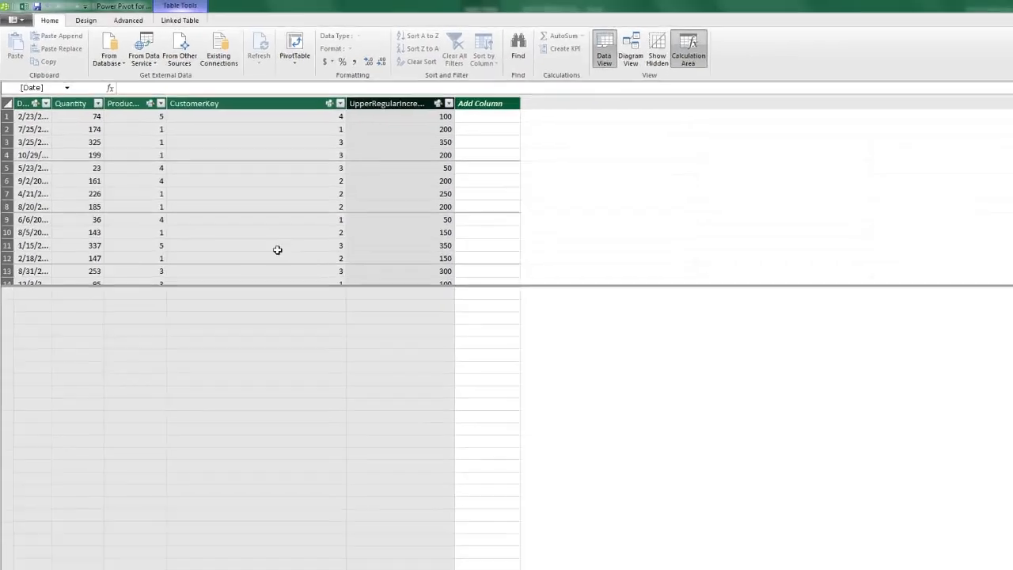
click(367, 111)
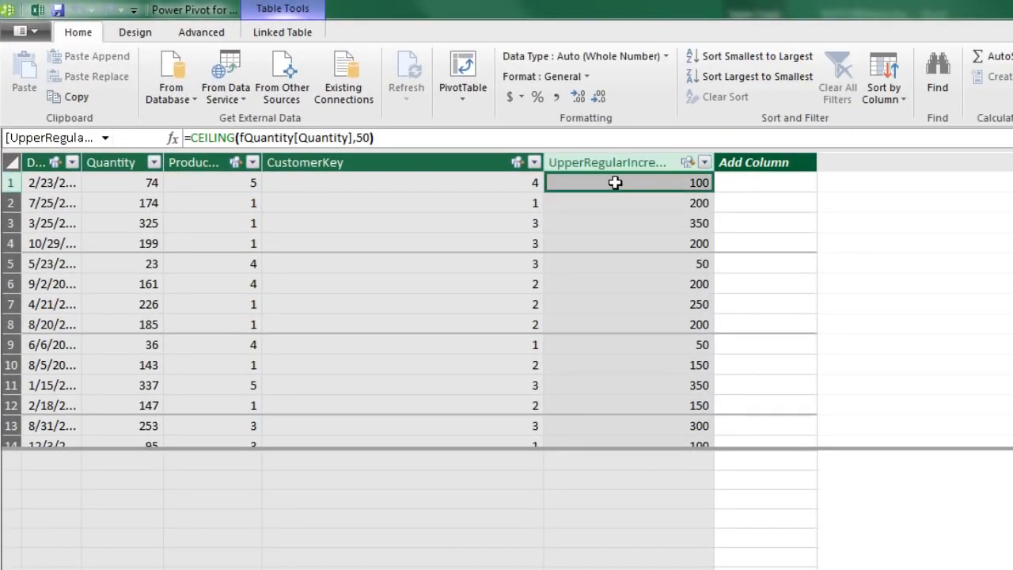
double_click(365, 138)
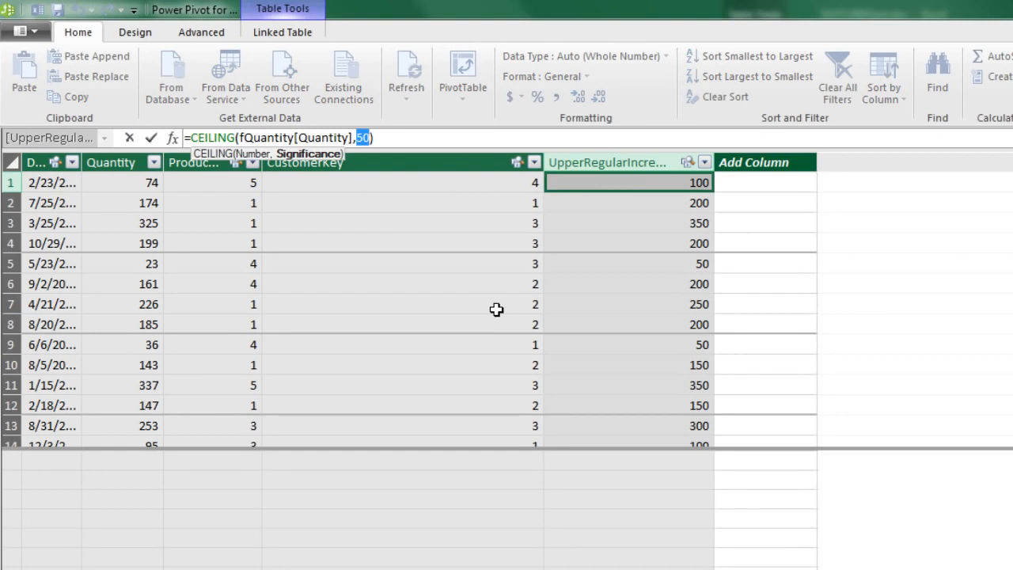
text(valu)
text(es)
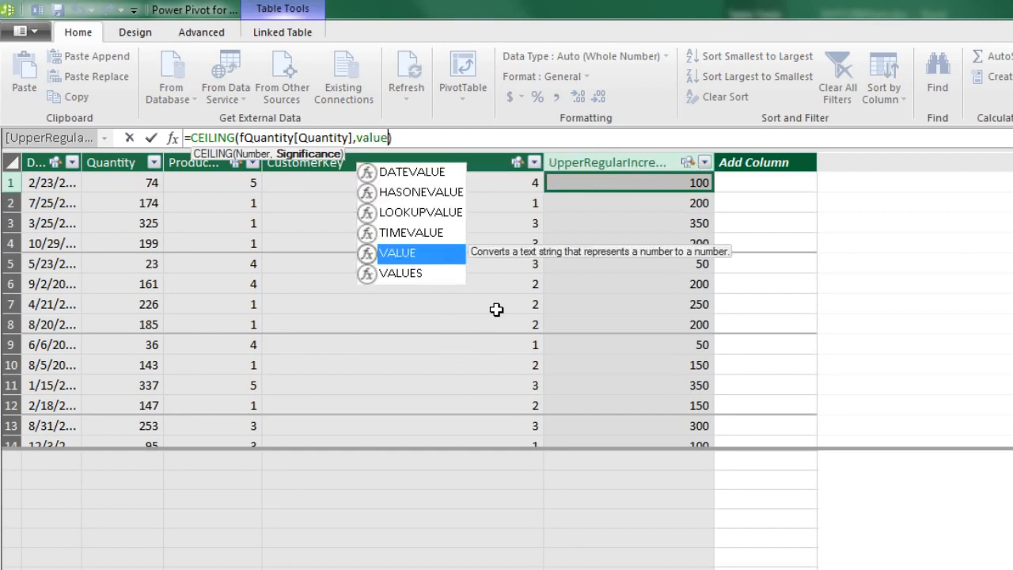
key(Tab)
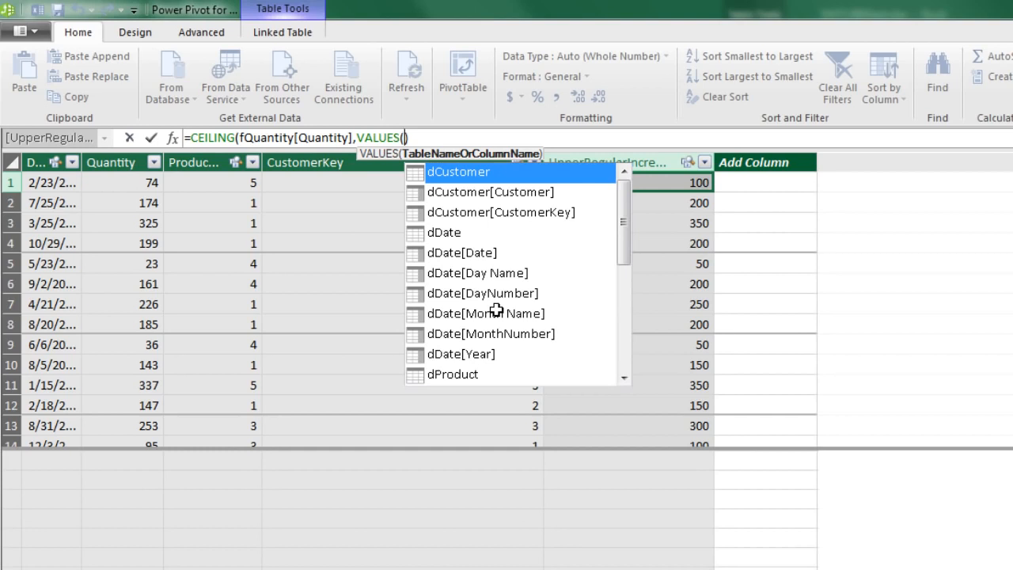
text(vi)
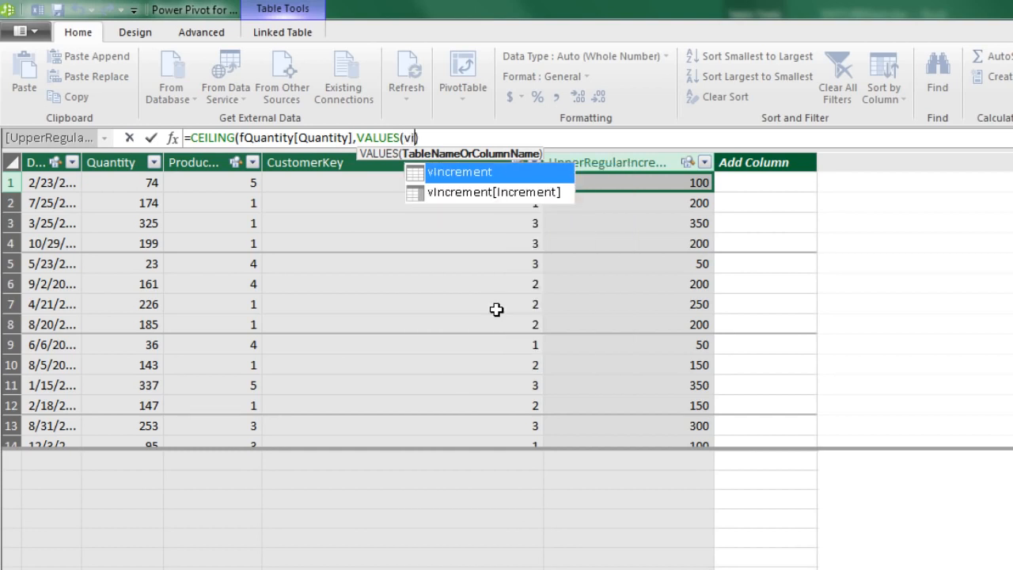
key(Down)
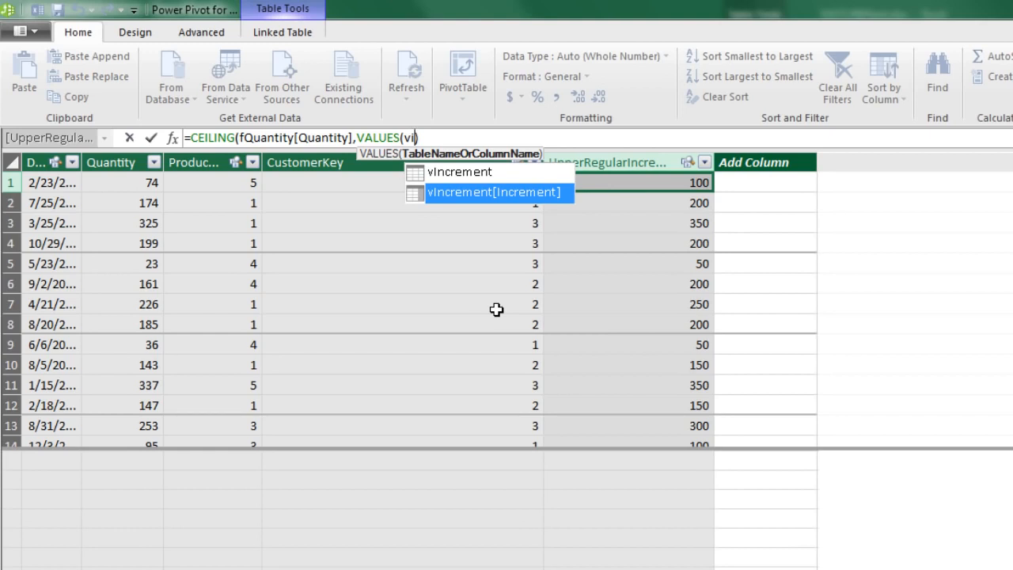
key(Tab)
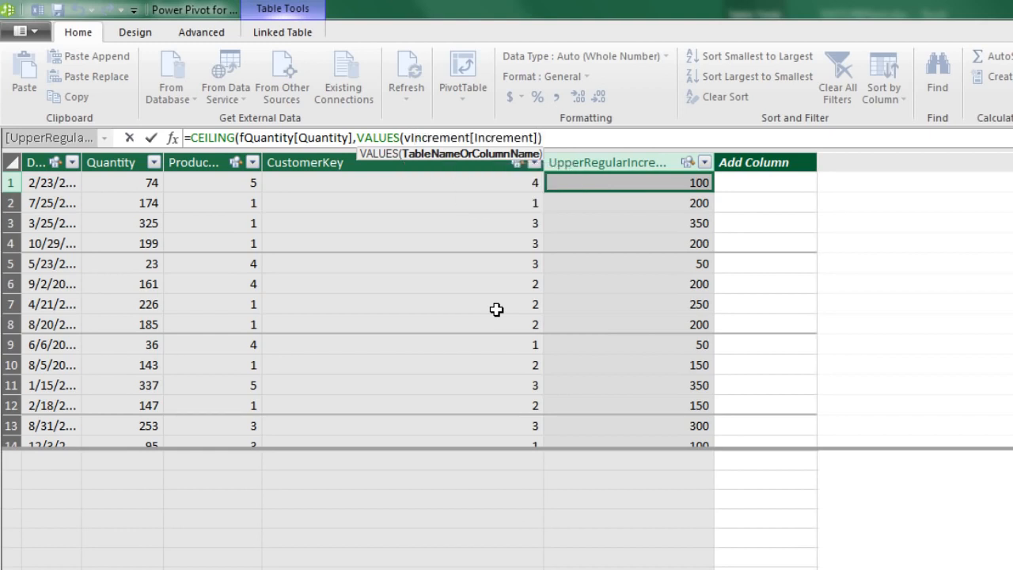
text())
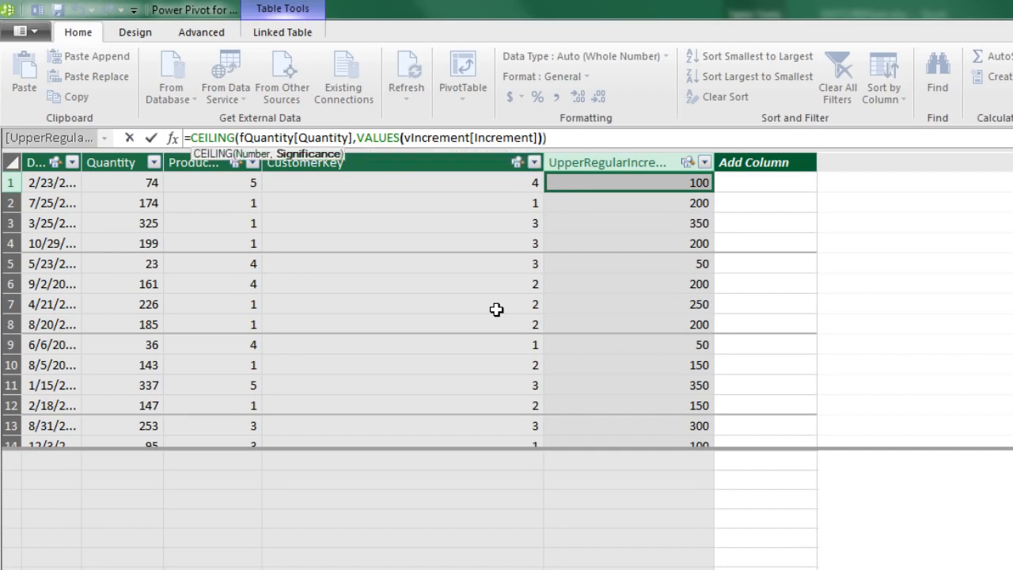
click(410, 137)
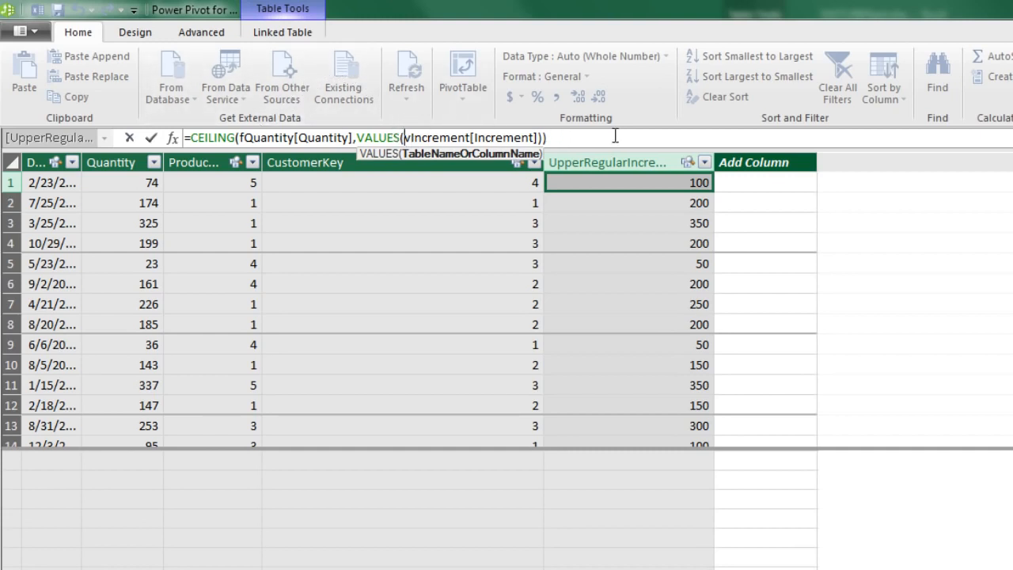
key(Return)
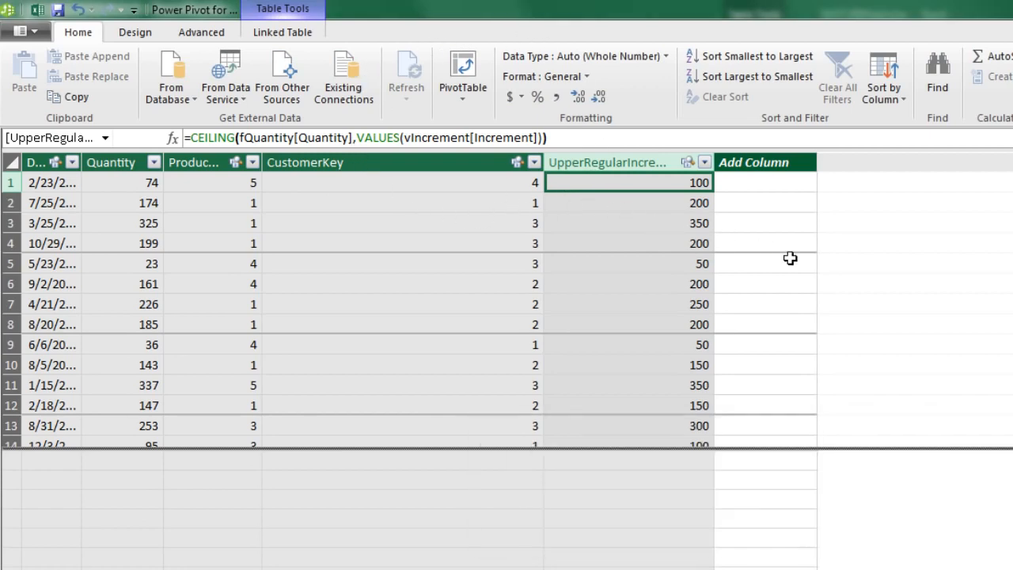
Set the Increment table's value to 25 in Excel, and check the vIncrement, dRegularIncrements and fQuantity tables in Power Pivot
key(alt+Tab)
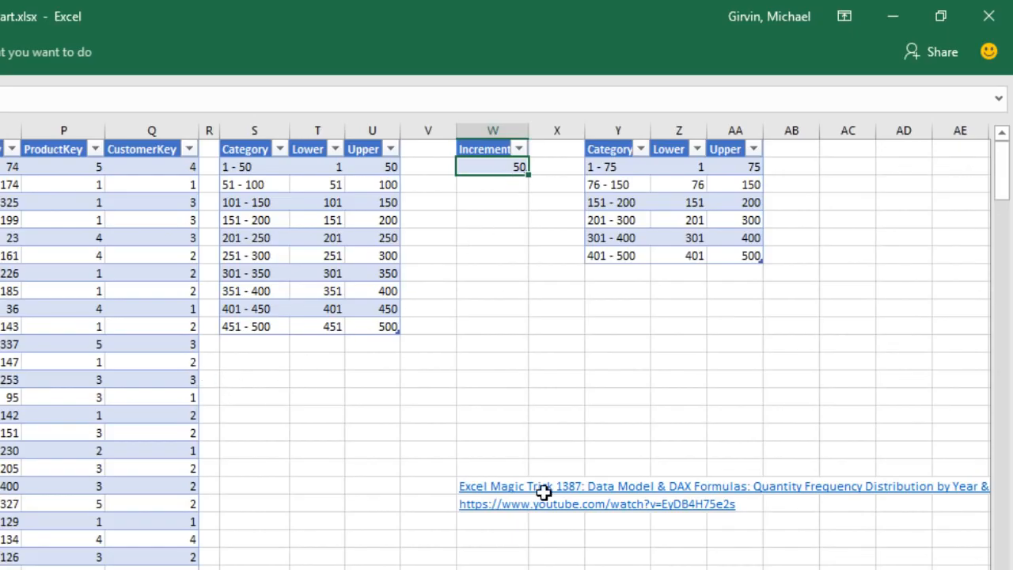
text(25)
key(Return)
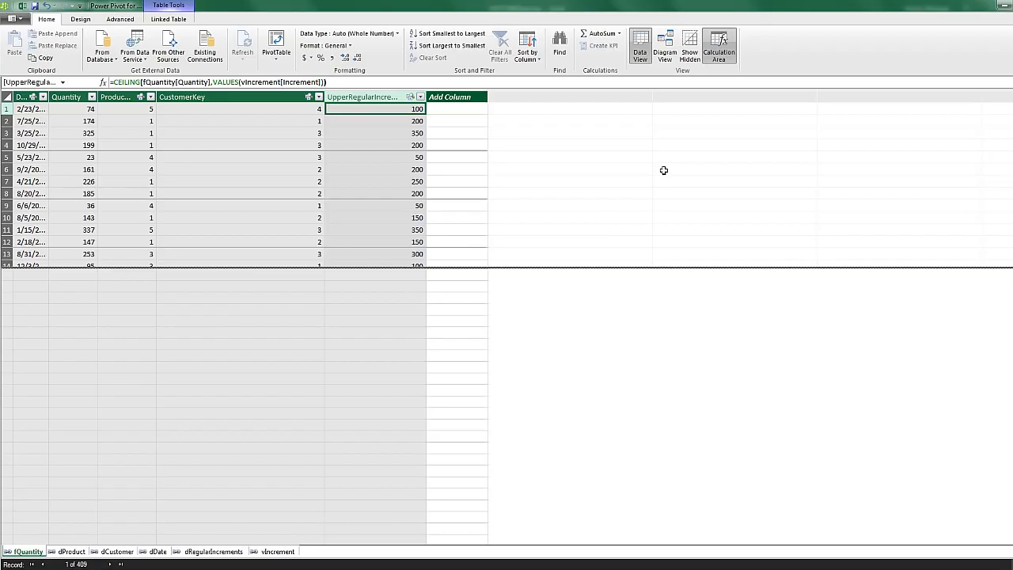
click(275, 551)
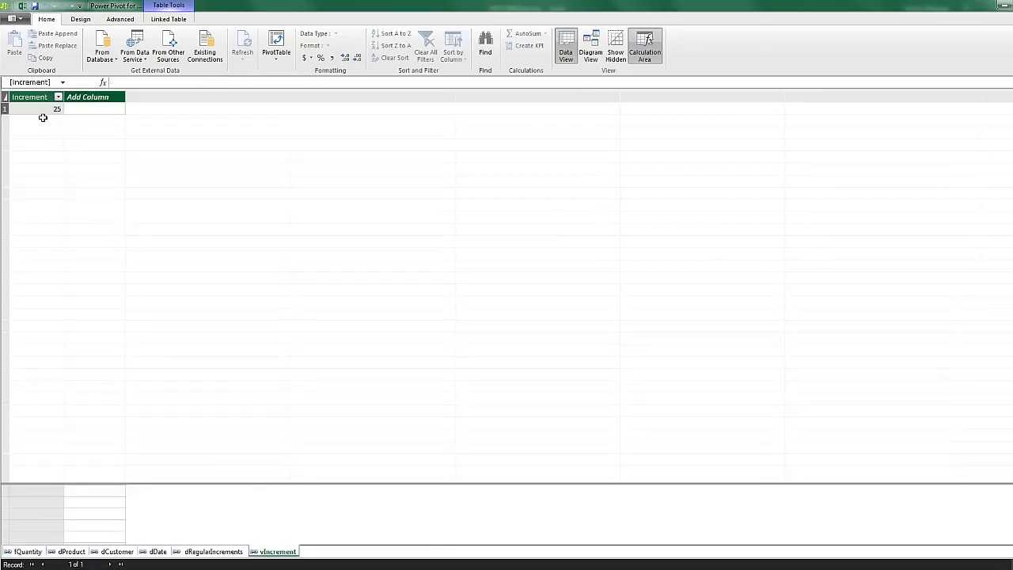
click(212, 552)
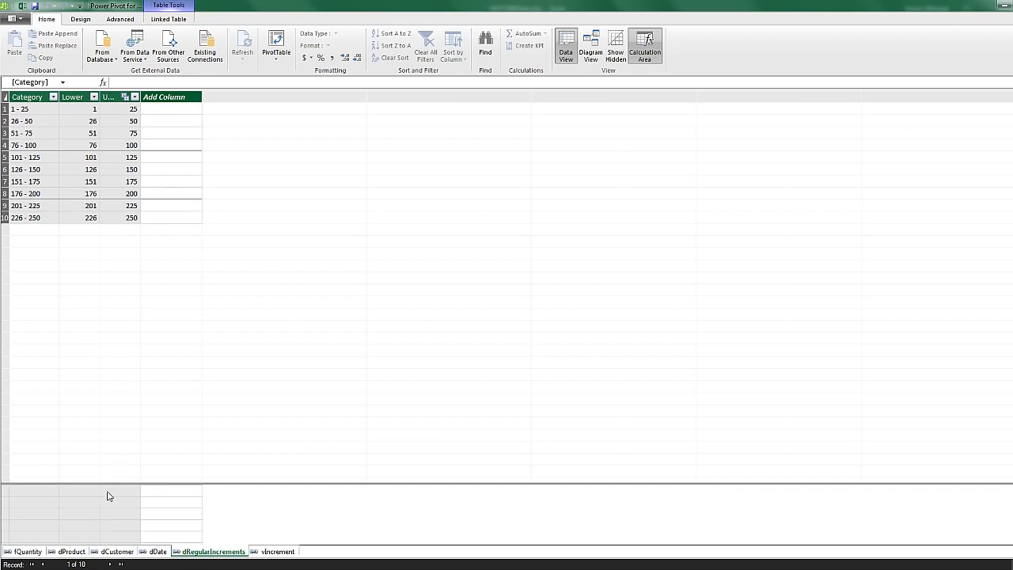
click(29, 551)
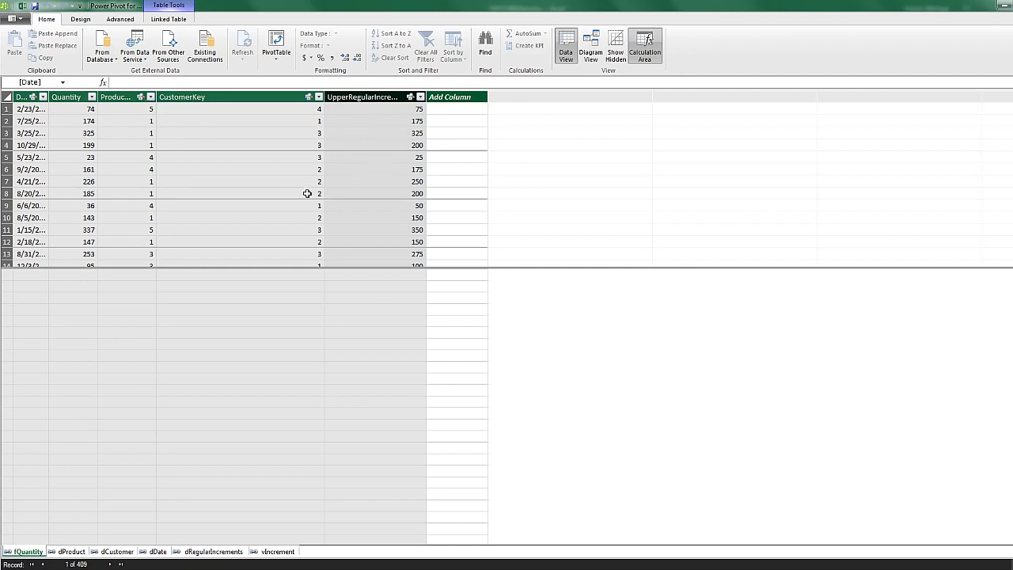
Restore the Increment value to 50 in Excel, and check the fQuantity and dRegularIncrements tables in Power Pivot
key(alt+Tab)
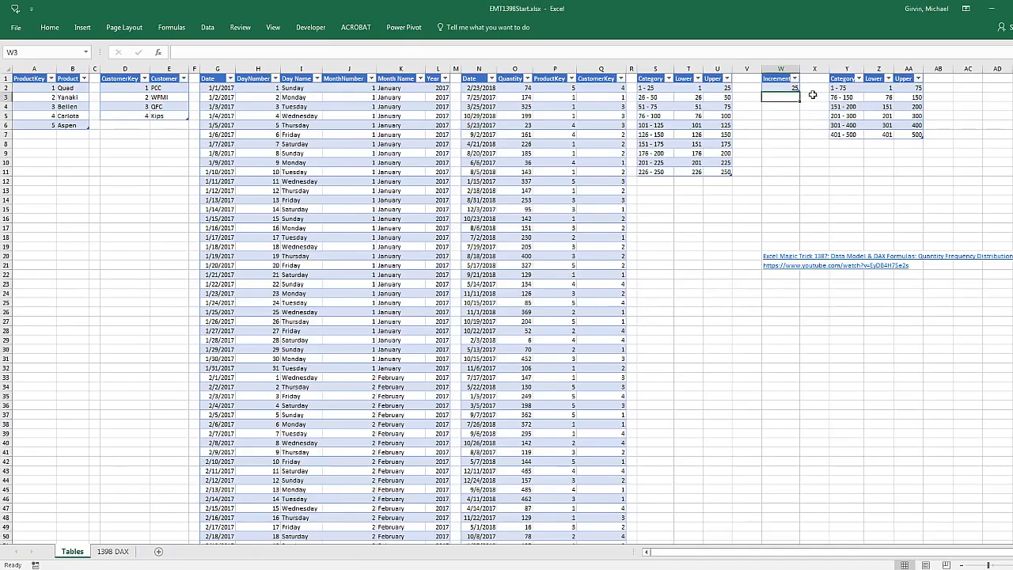
click(791, 88)
text(50)
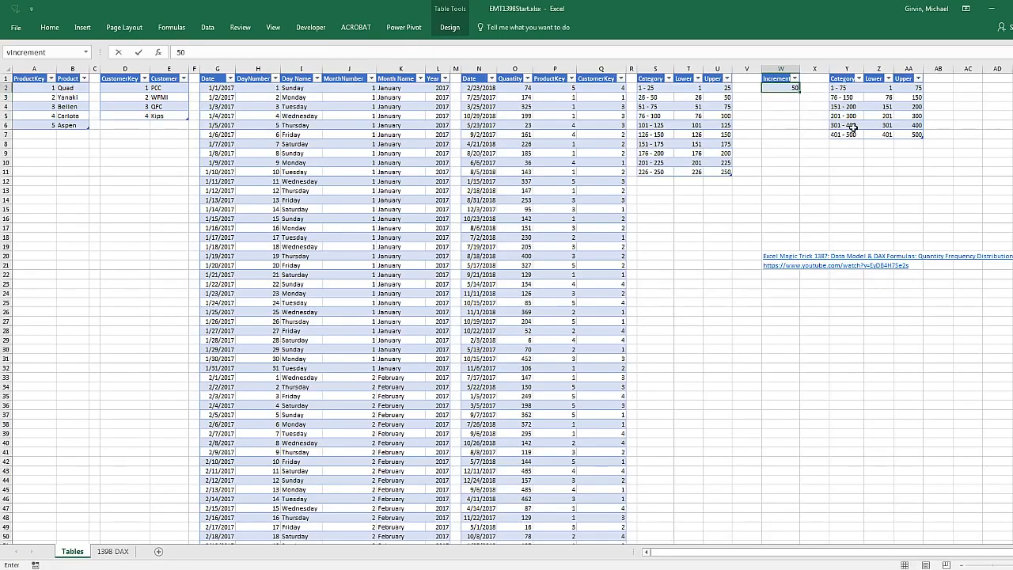
key(Return)
key(alt+Tab)
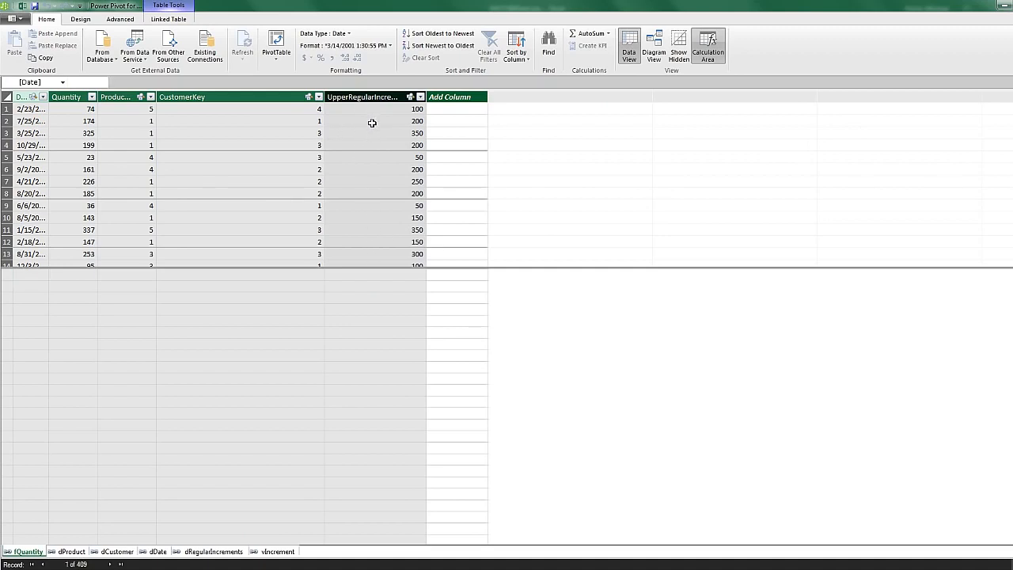
click(208, 550)
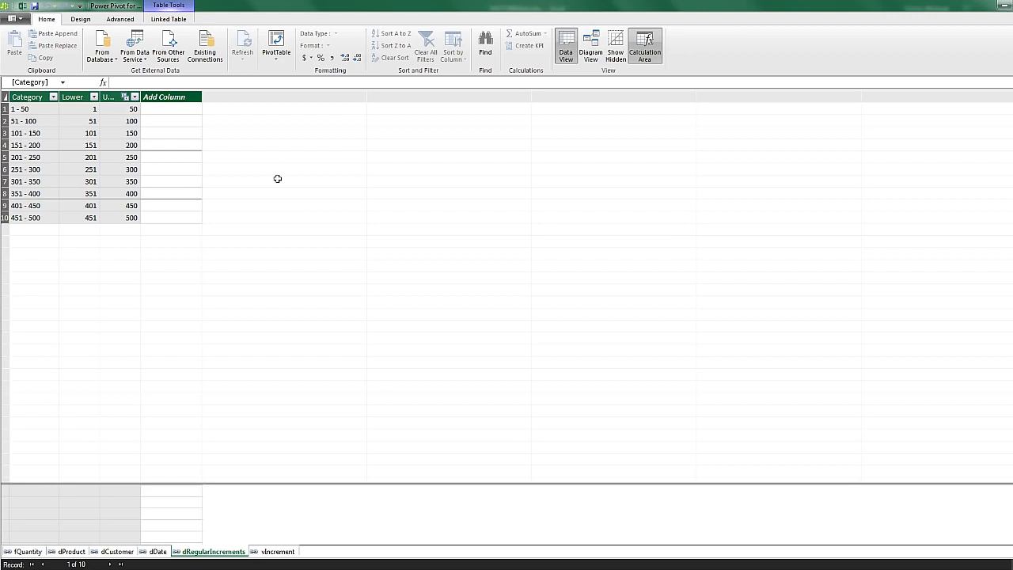
Create a PivotTable from the Data Model on the existing 1398 DAX worksheet, starting at cell A8
click(276, 41)
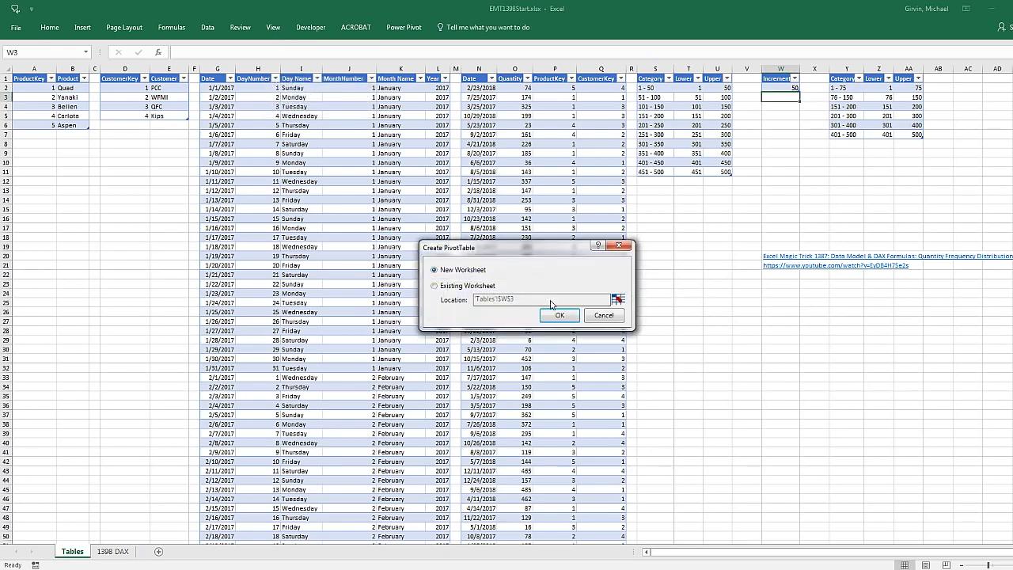
click(435, 285)
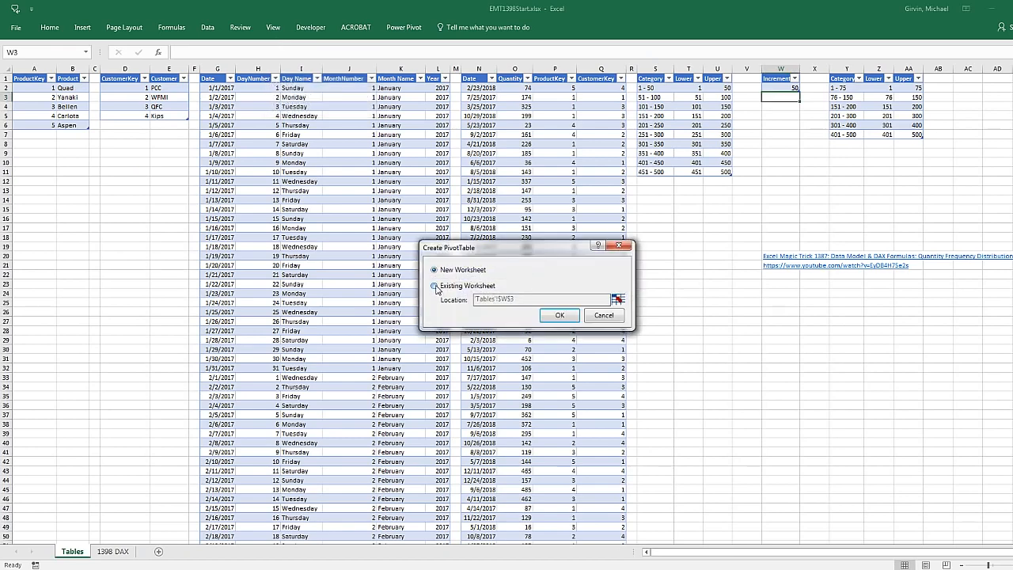
click(617, 300)
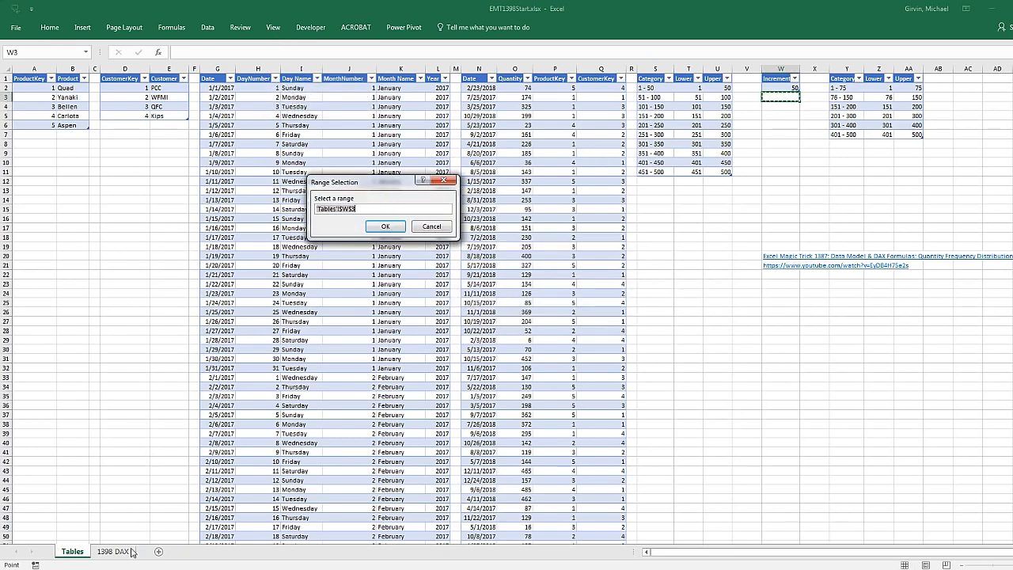
click(110, 554)
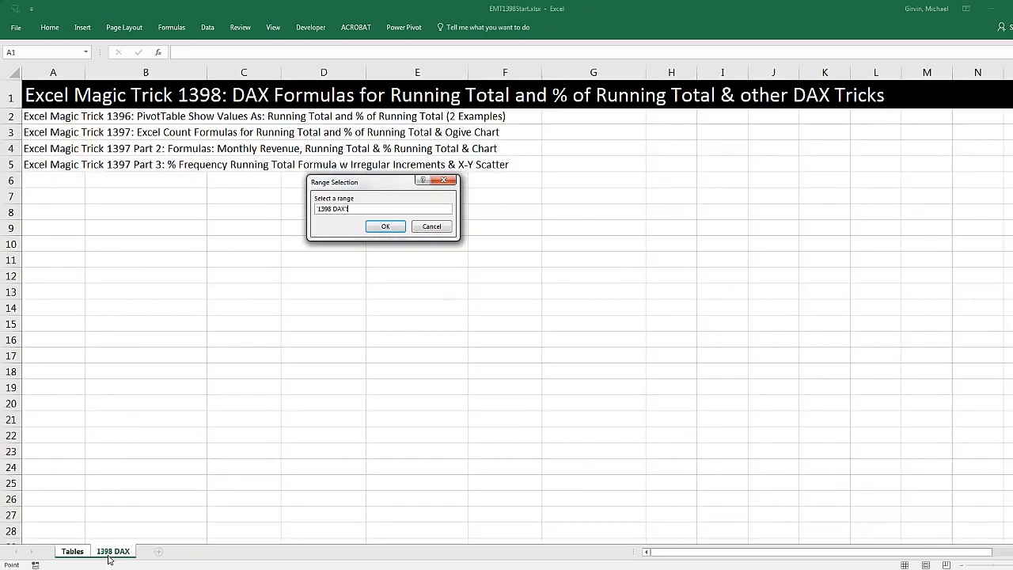
click(62, 215)
click(386, 226)
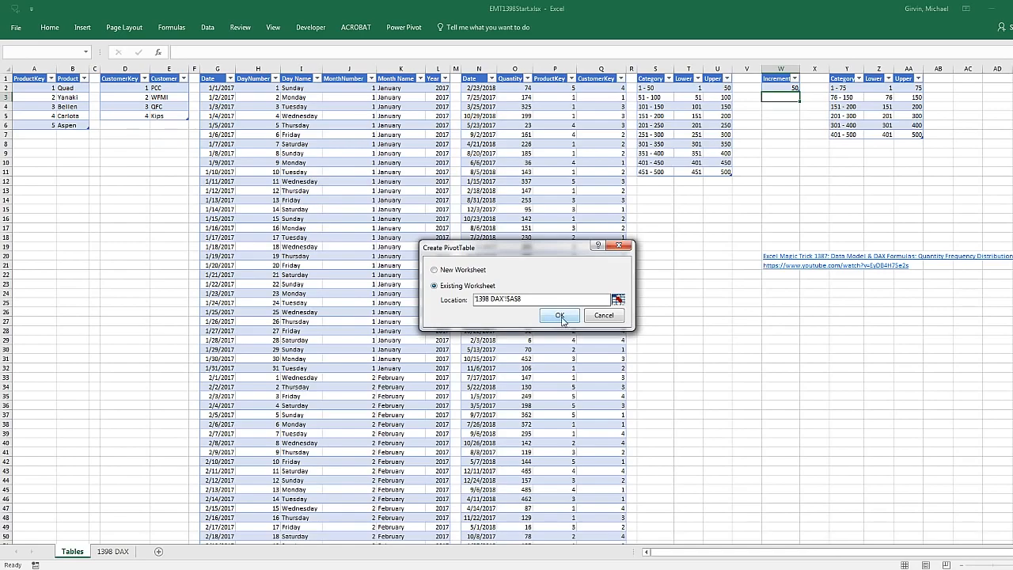
click(560, 318)
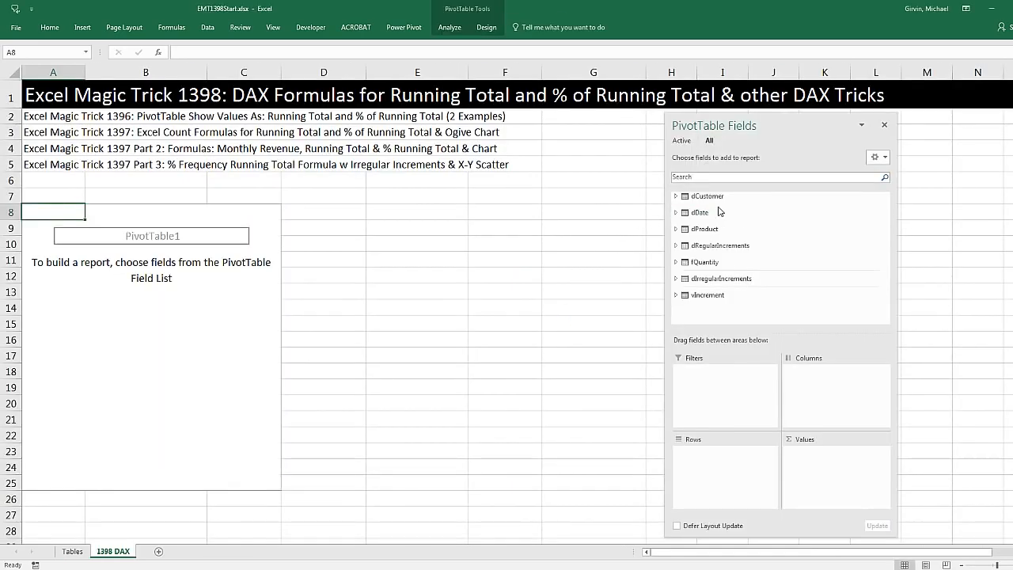
Add the Category field from dRegularIncrements to the PivotTable's Rows area and check the order of the row labels
drag(733, 140, 485, 130)
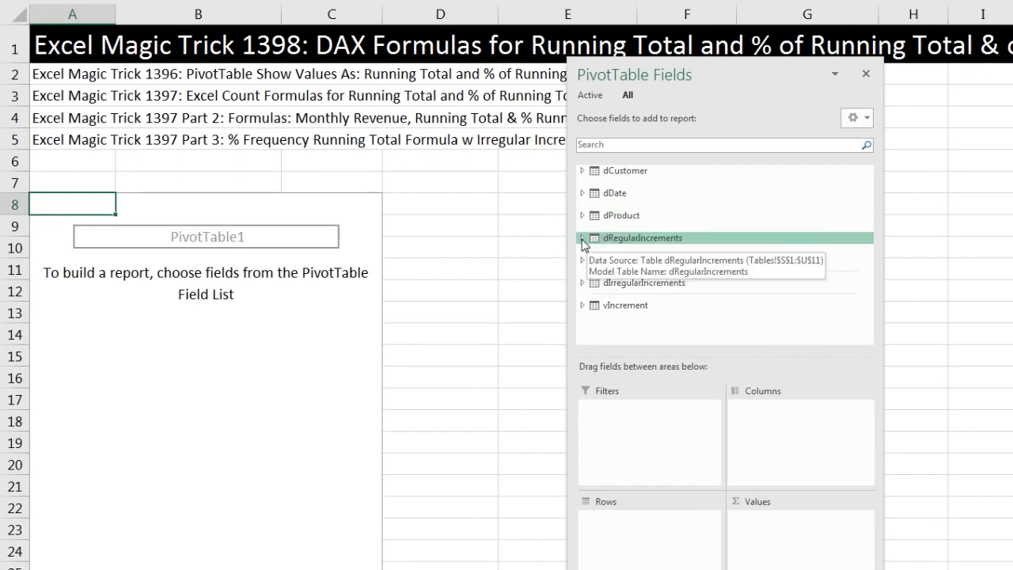
click(509, 237)
drag(633, 250, 656, 535)
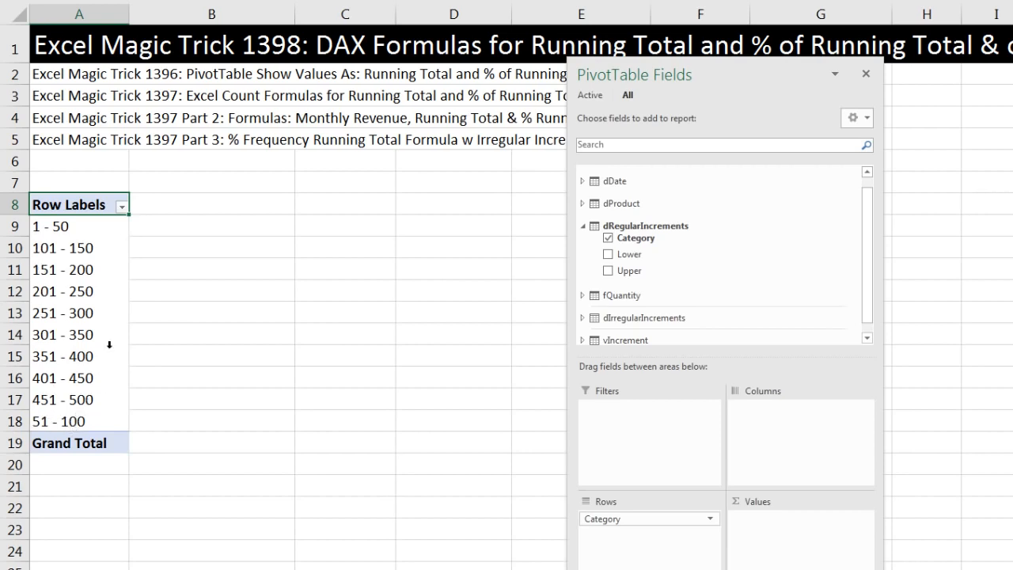
click(45, 248)
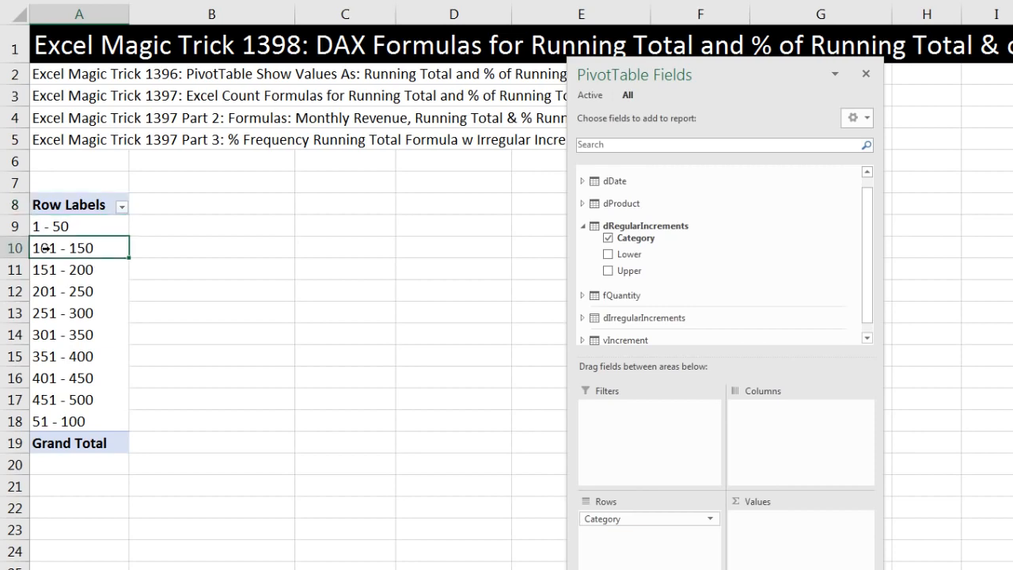
Switch to Power Pivot and set the Category column of dRegularIncrements to sort by the Upper column
key(alt+Tab)
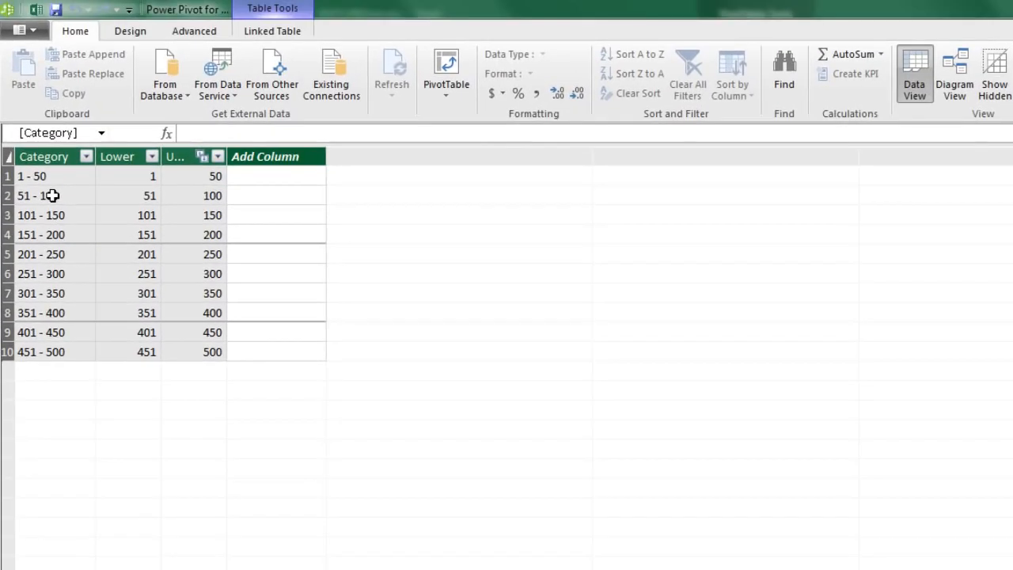
click(51, 196)
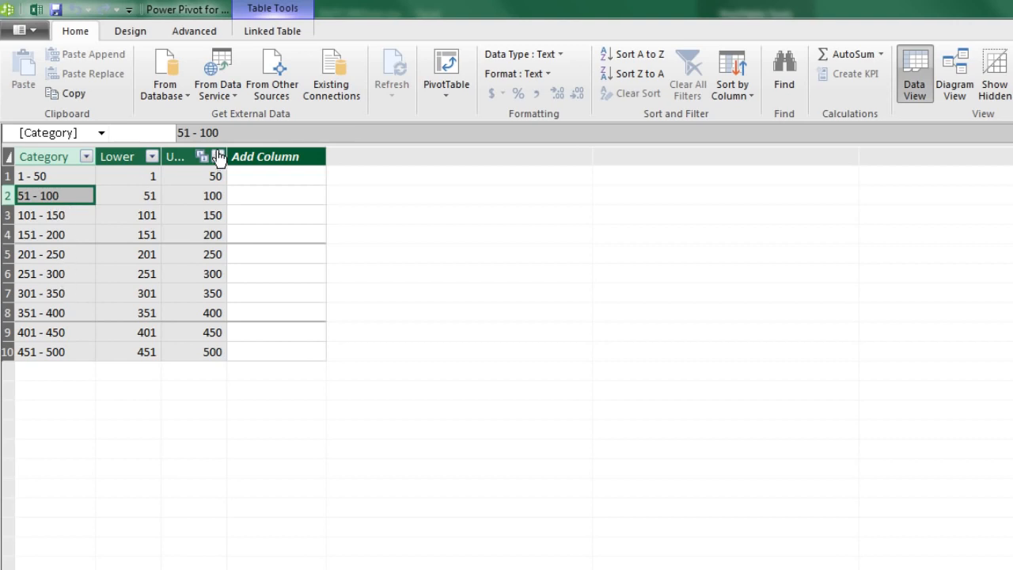
click(752, 96)
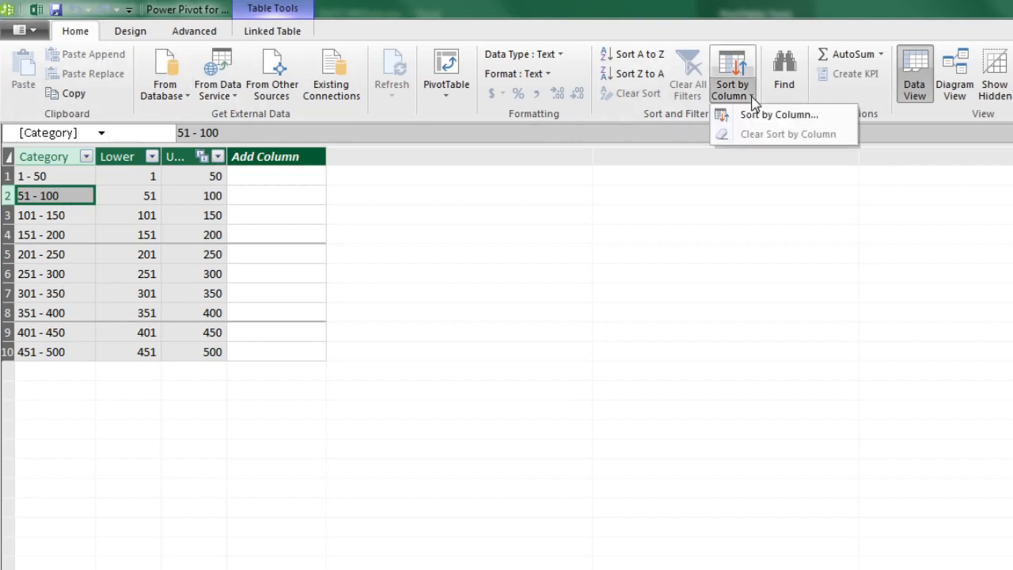
click(809, 118)
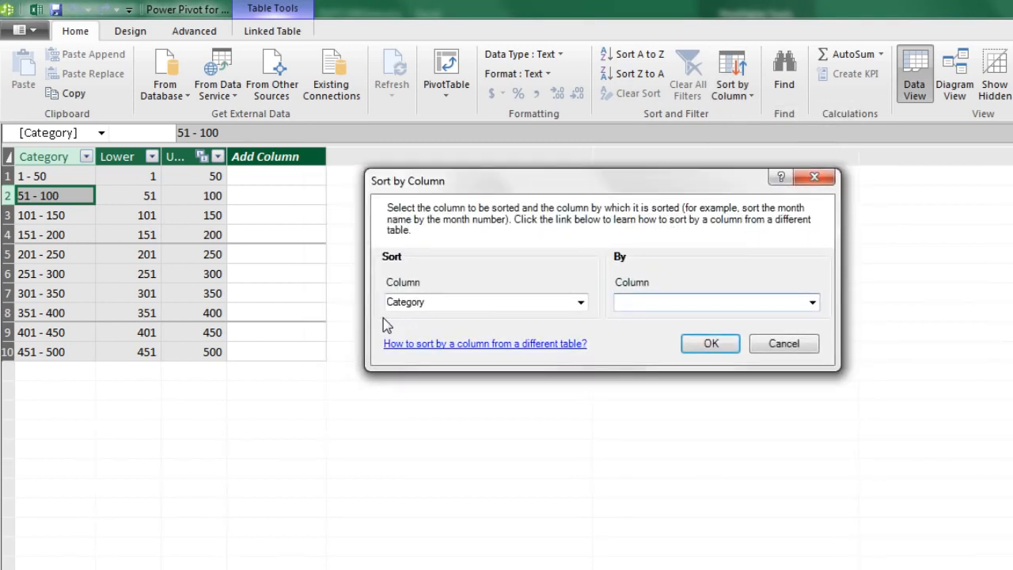
click(812, 302)
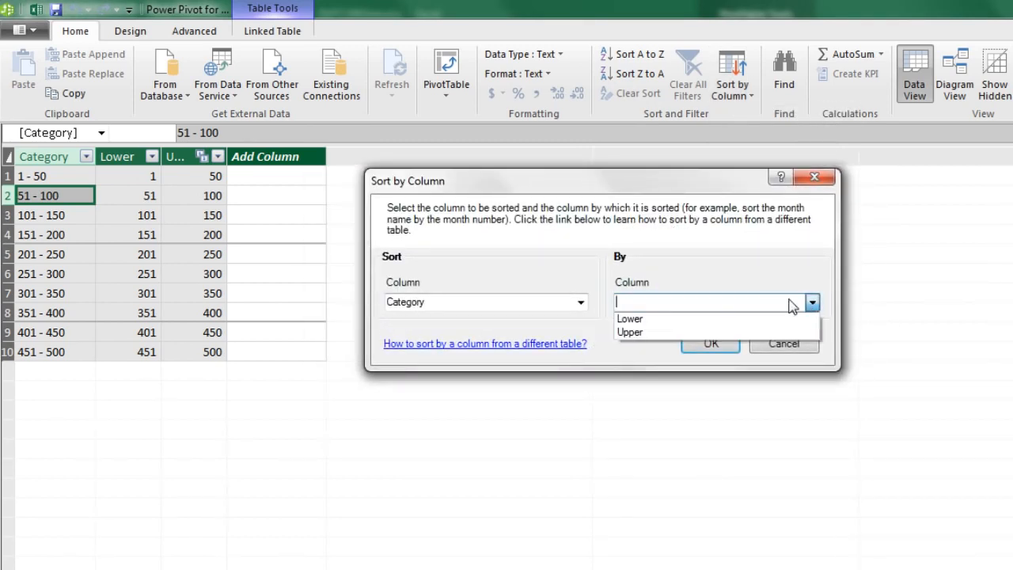
click(645, 332)
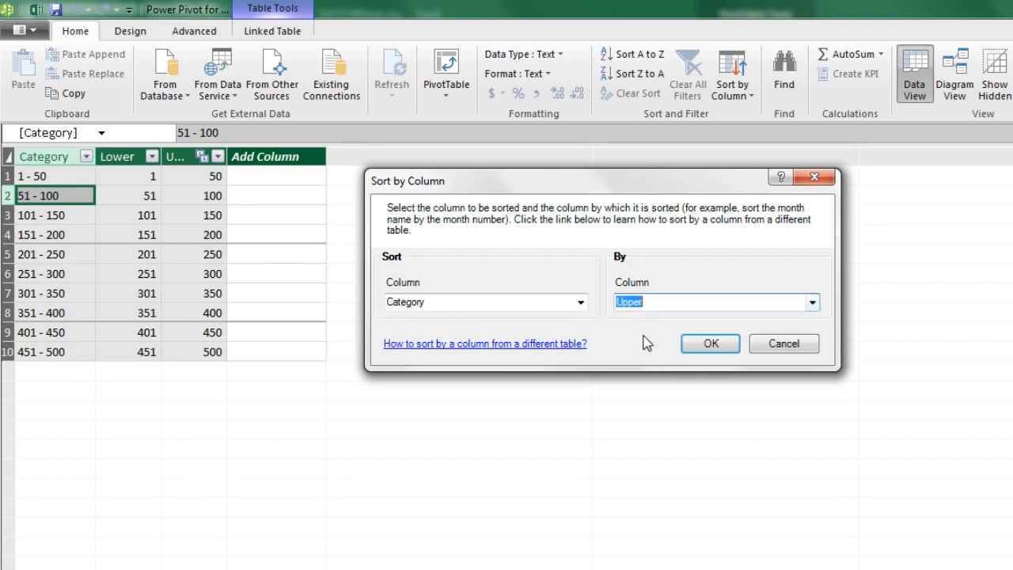
click(706, 348)
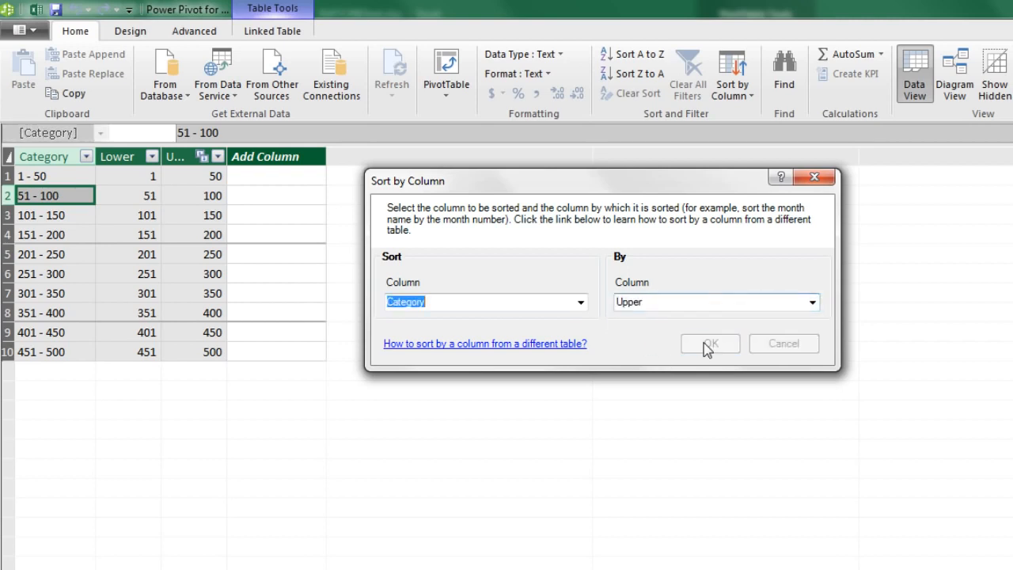
Switch back to Excel and show the Category PivotTable in Tabular Form
key(alt+Tab)
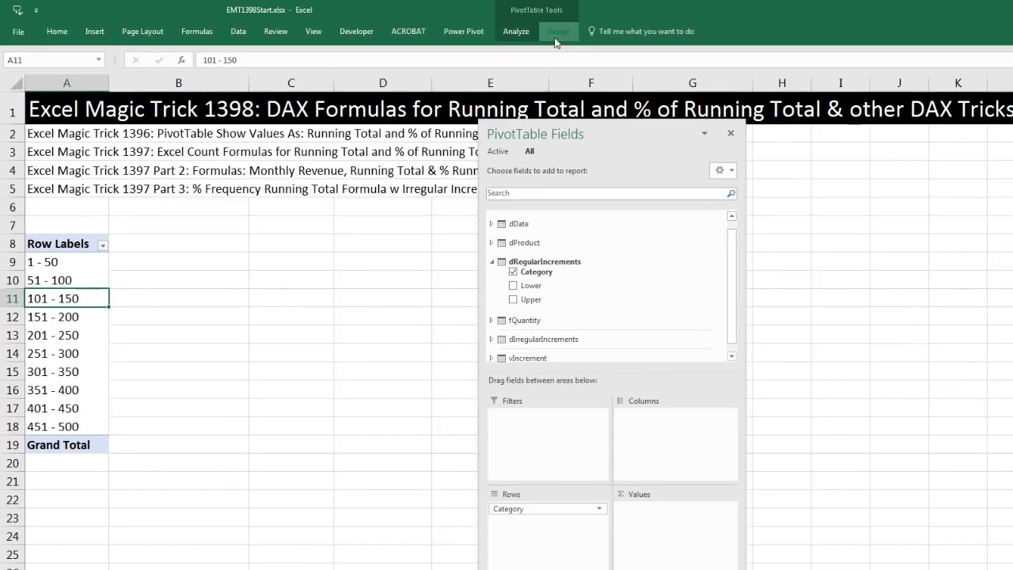
click(575, 15)
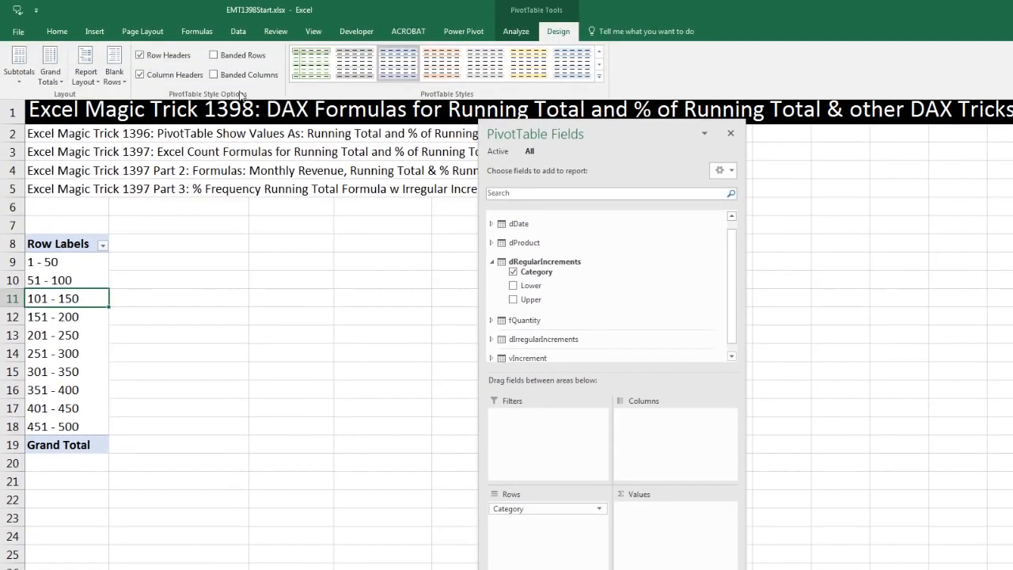
click(92, 76)
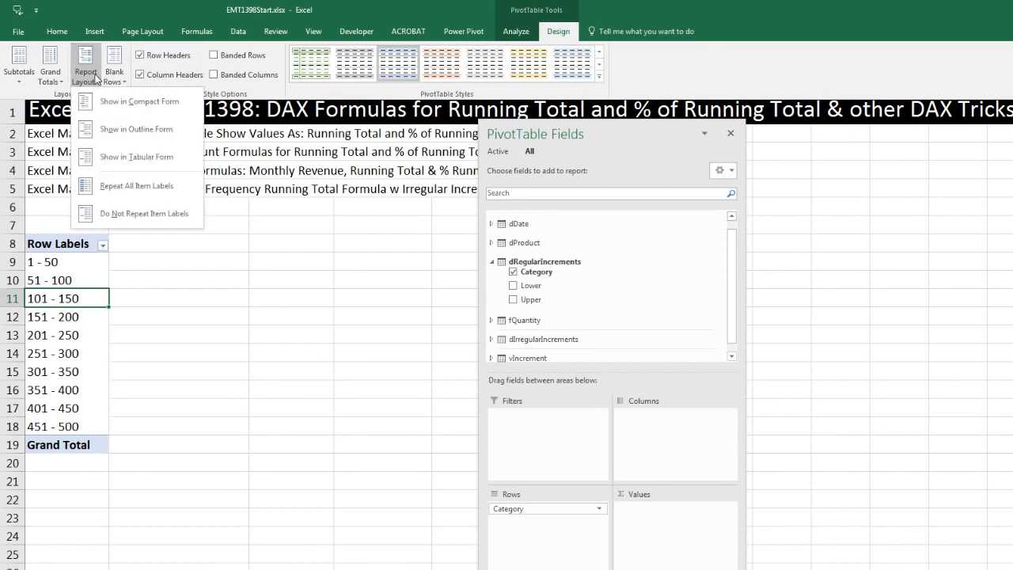
click(119, 156)
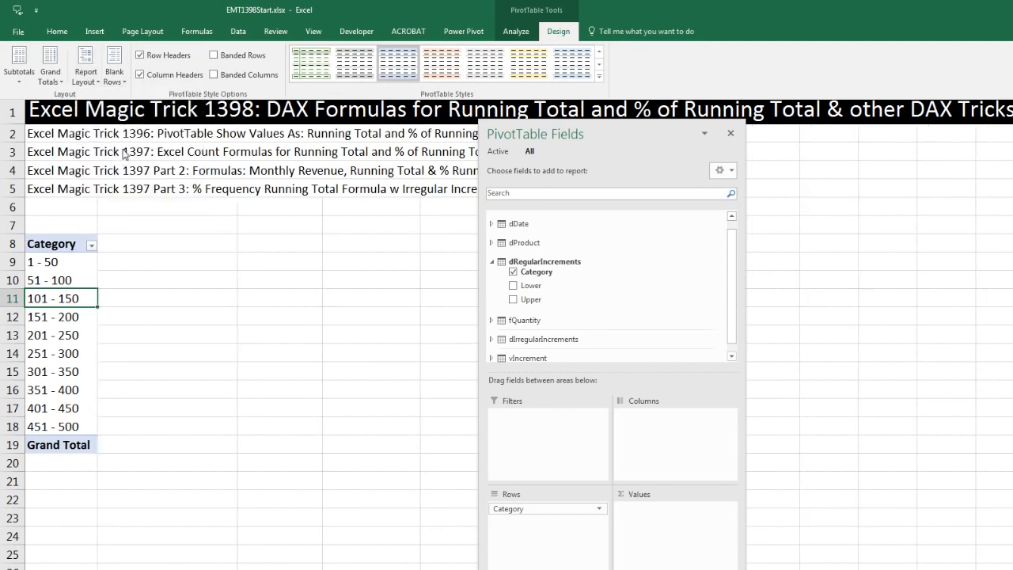
click(147, 296)
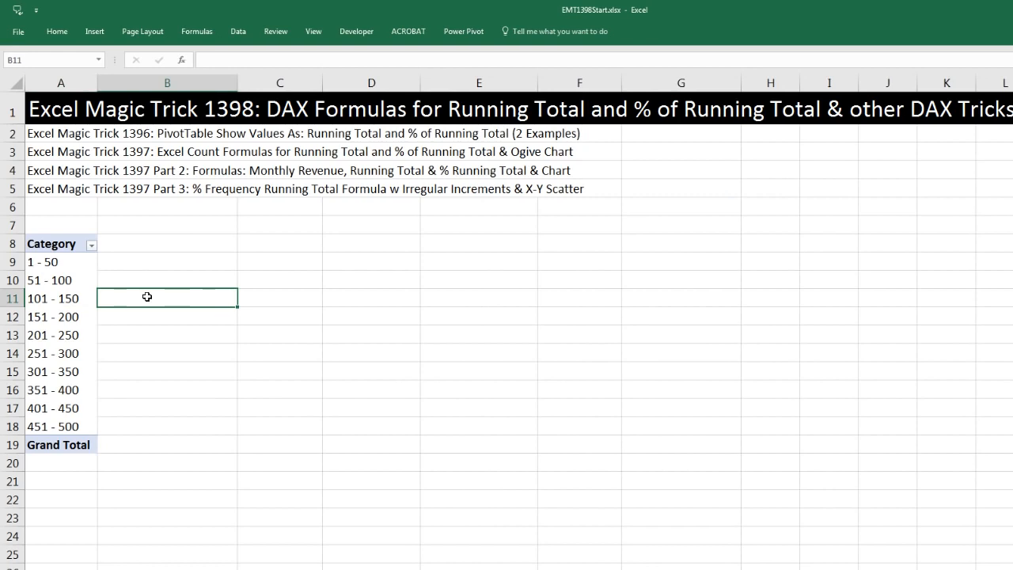
click(79, 299)
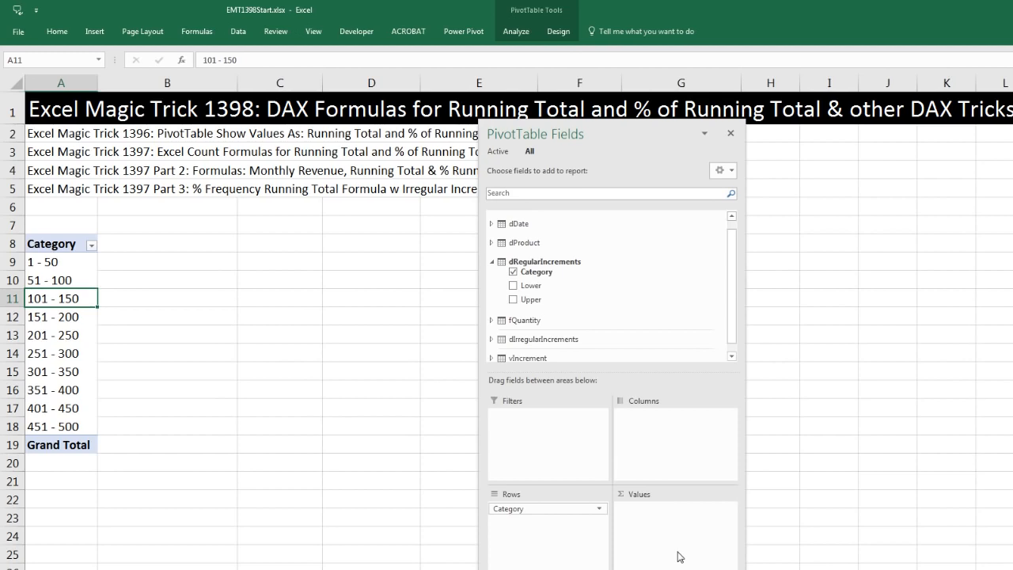
click(157, 301)
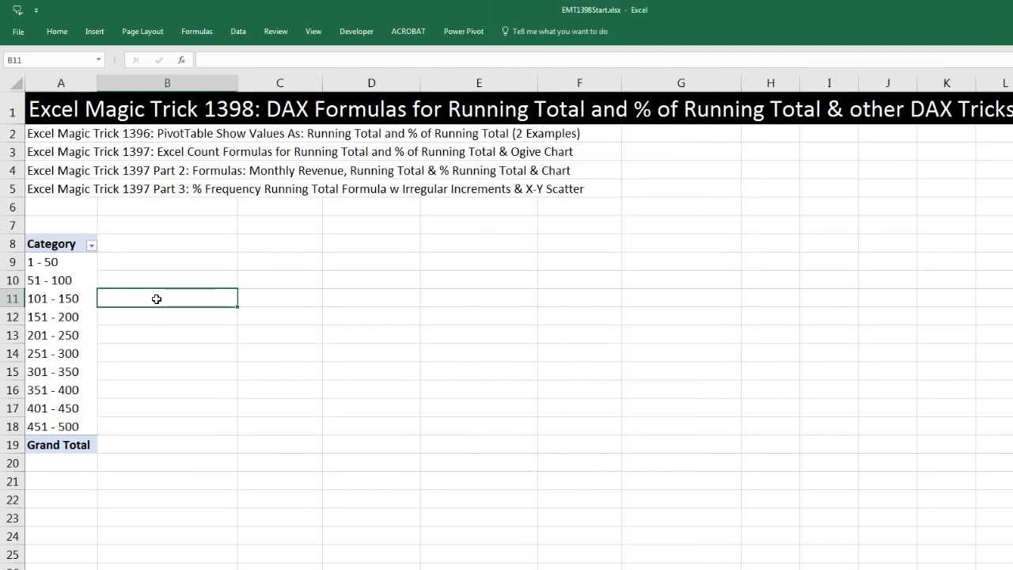
click(166, 318)
click(164, 336)
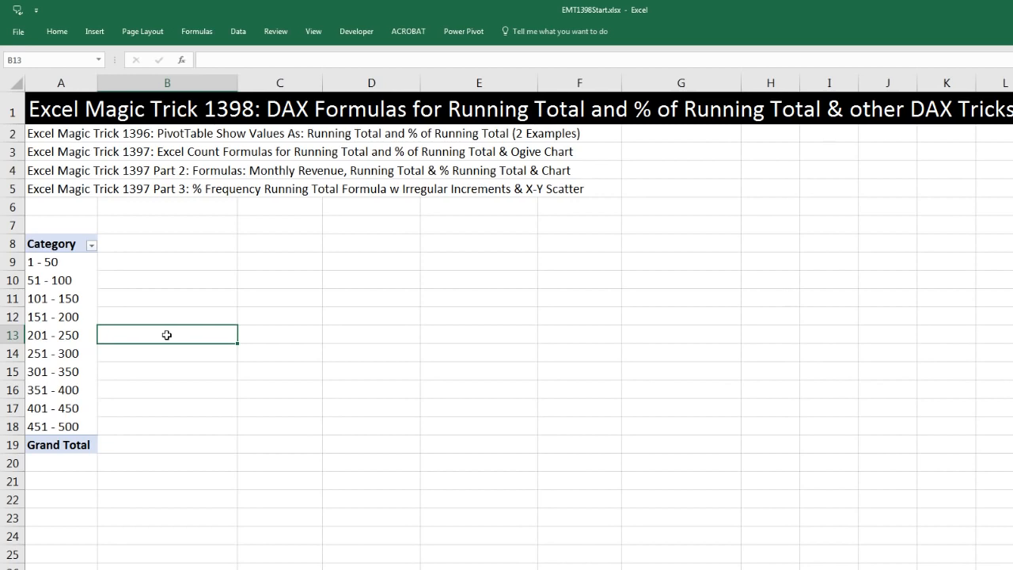
Switch to Power Pivot and examine the relationship between dRegularIncrements and fQuantity in Diagram View, returning to Data View
key(alt+Tab)
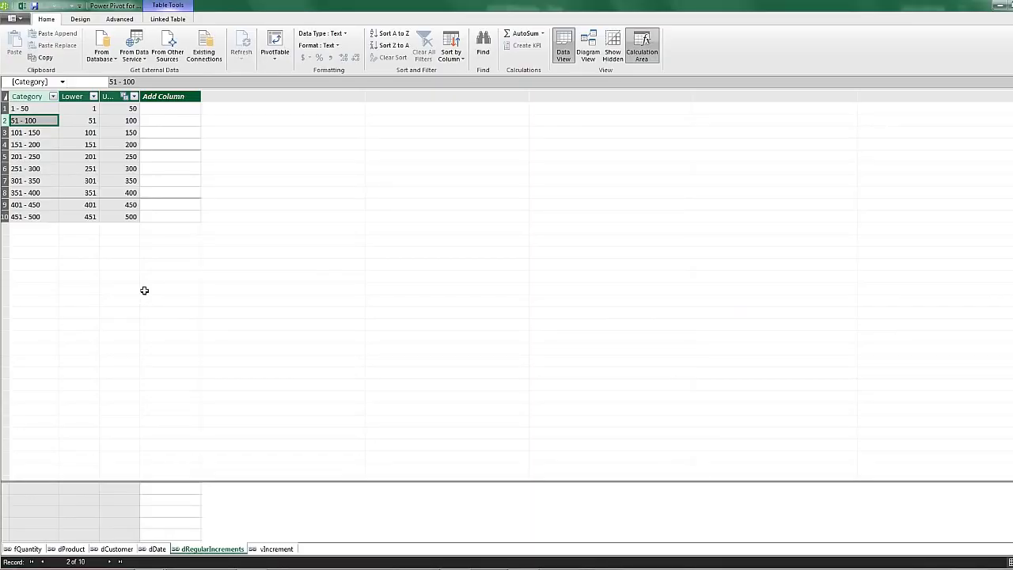
click(589, 52)
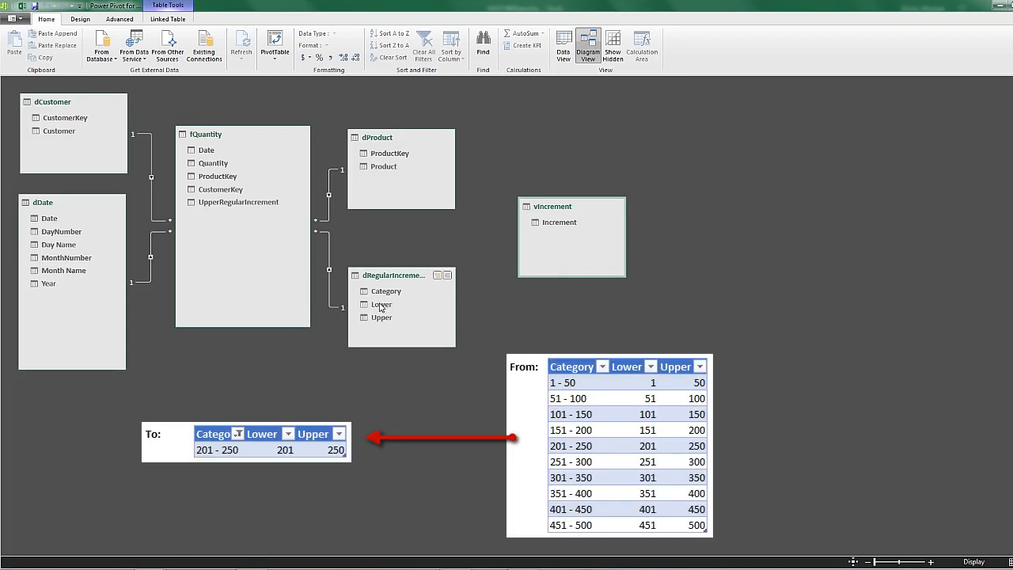
click(330, 260)
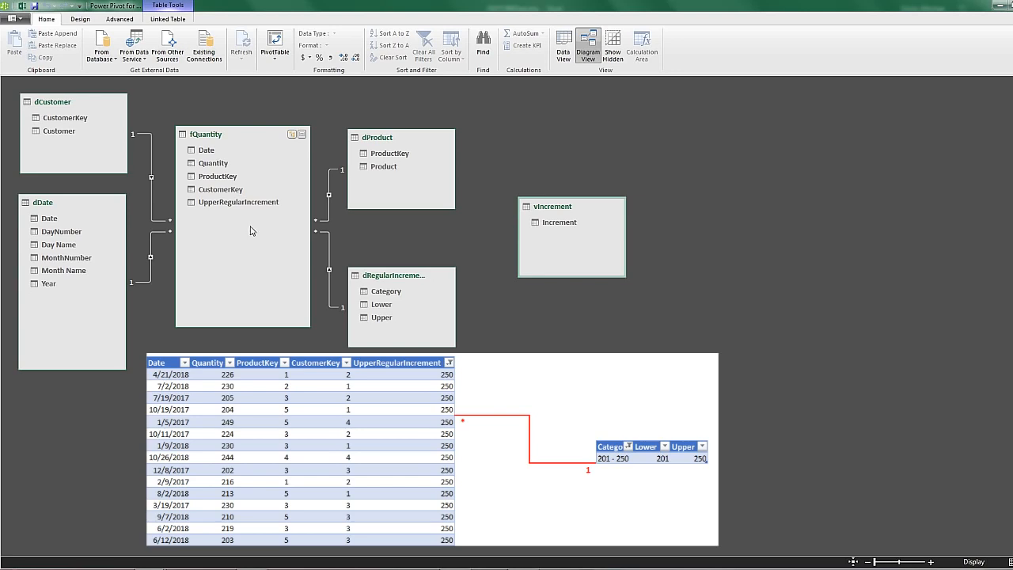
click(562, 48)
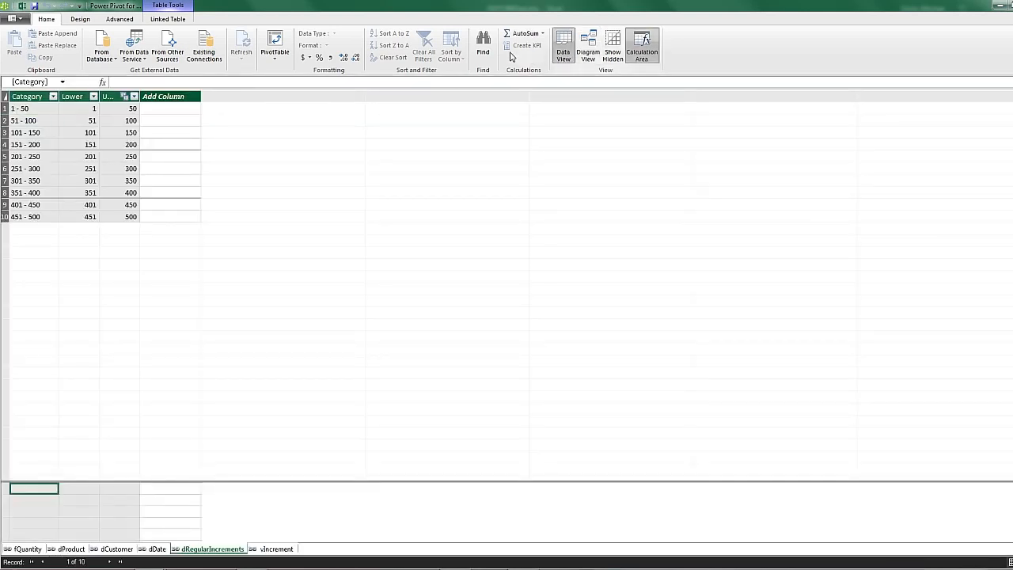
Create the measure Frequency for Quantity:=COUNTROWS(fQuantity) in the fQuantity table's calculation area
click(28, 548)
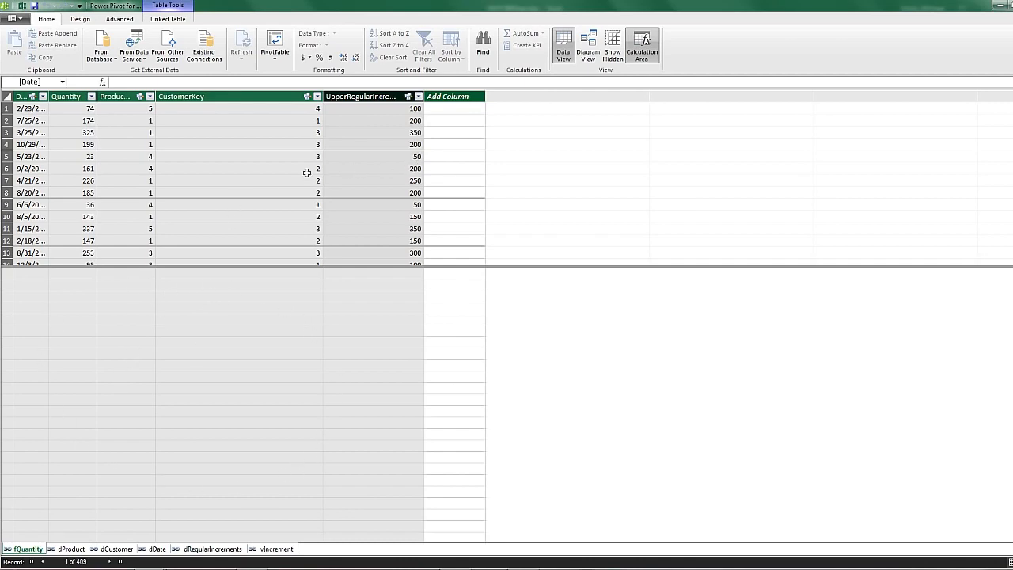
click(199, 286)
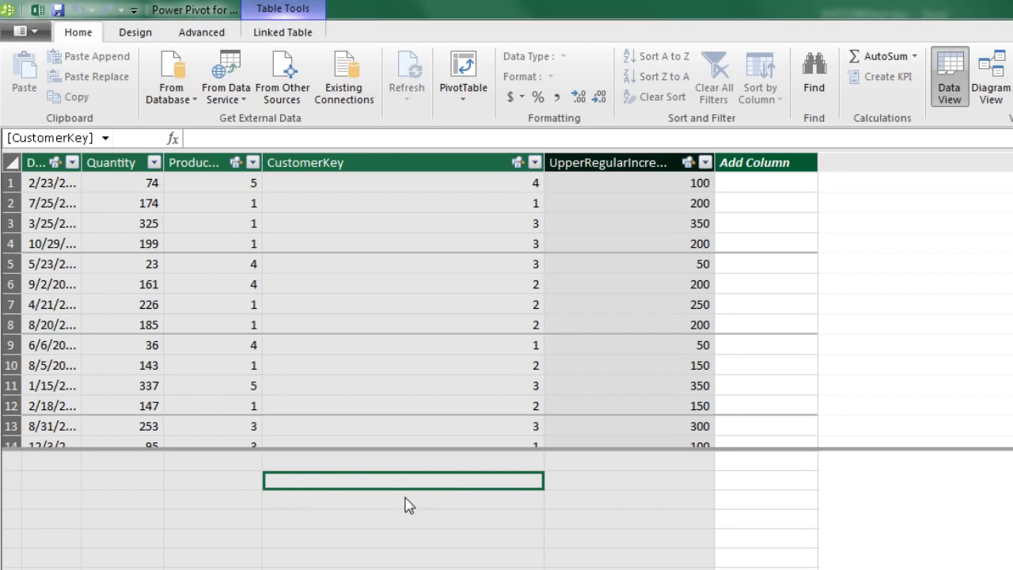
text(Frequency for Qu)
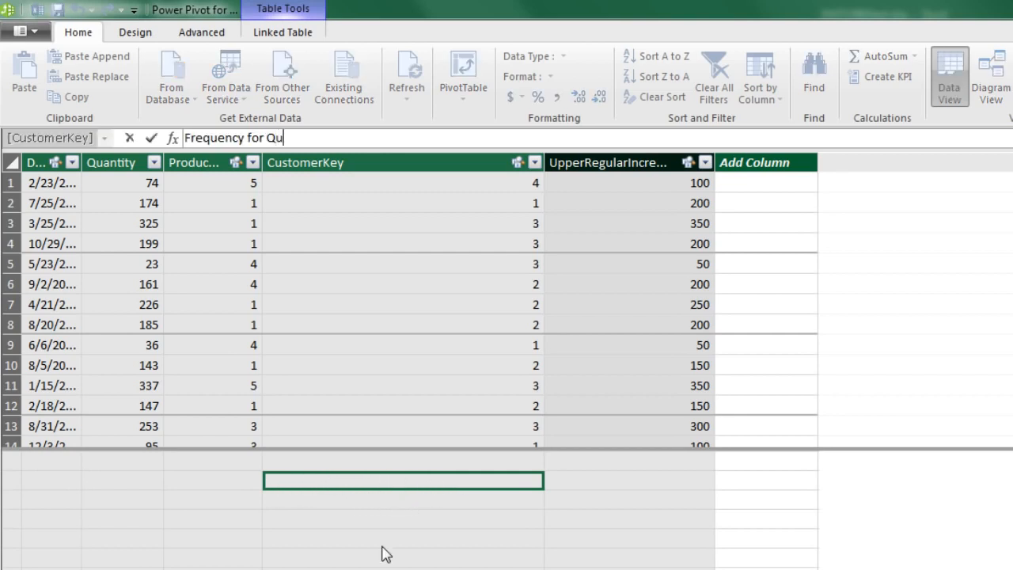
text(antity:=)
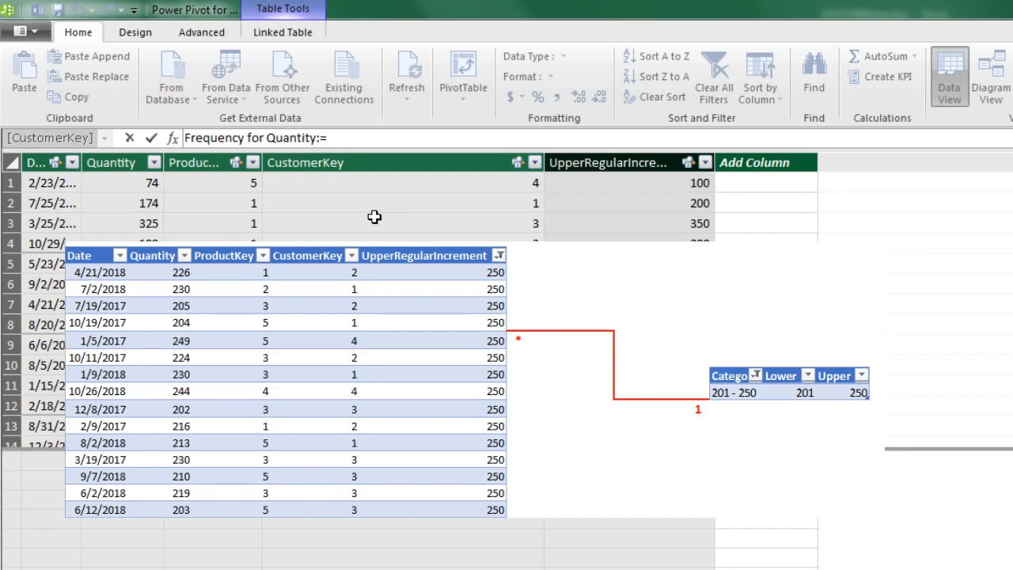
text(count)
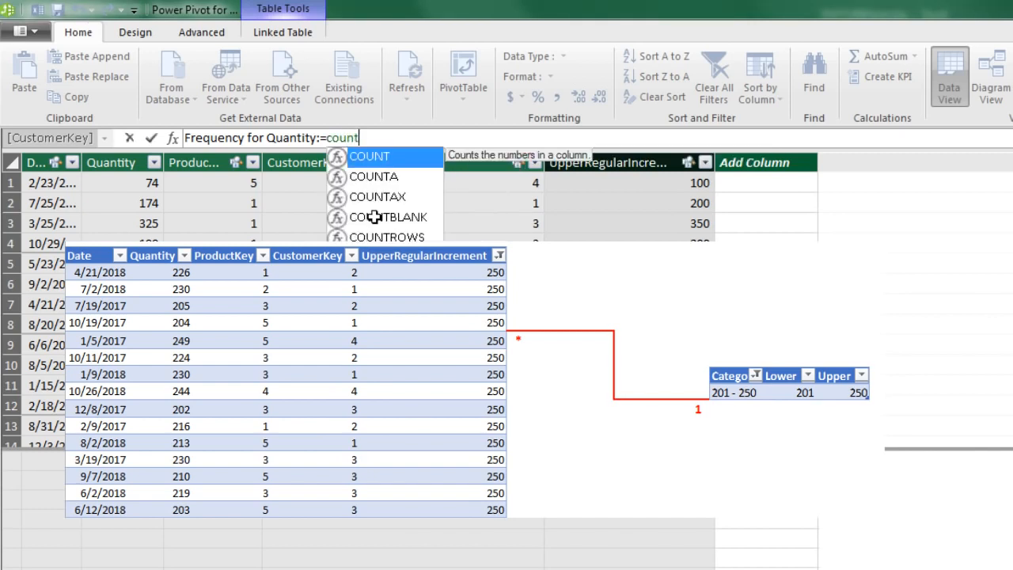
text(r)
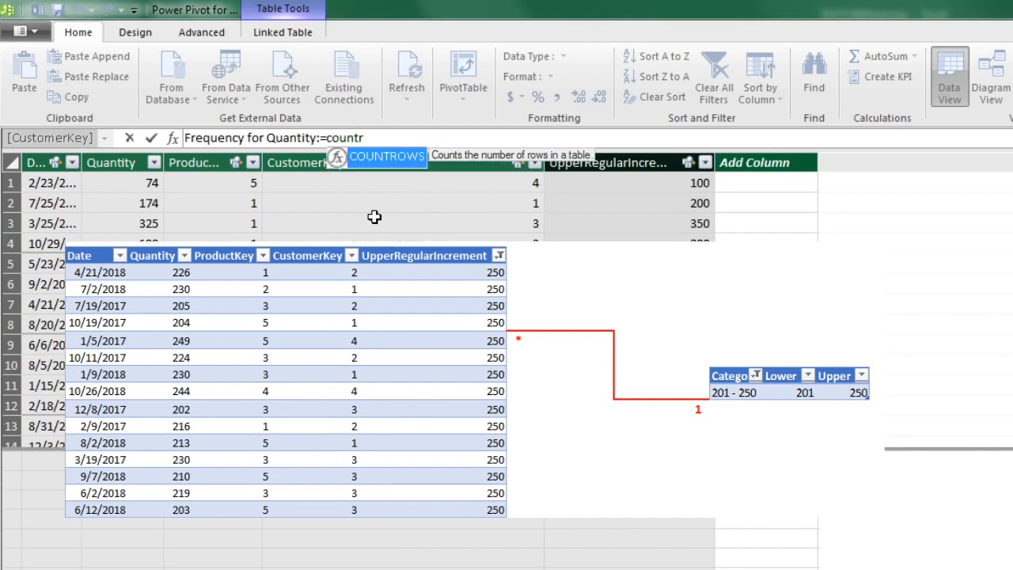
key(Tab)
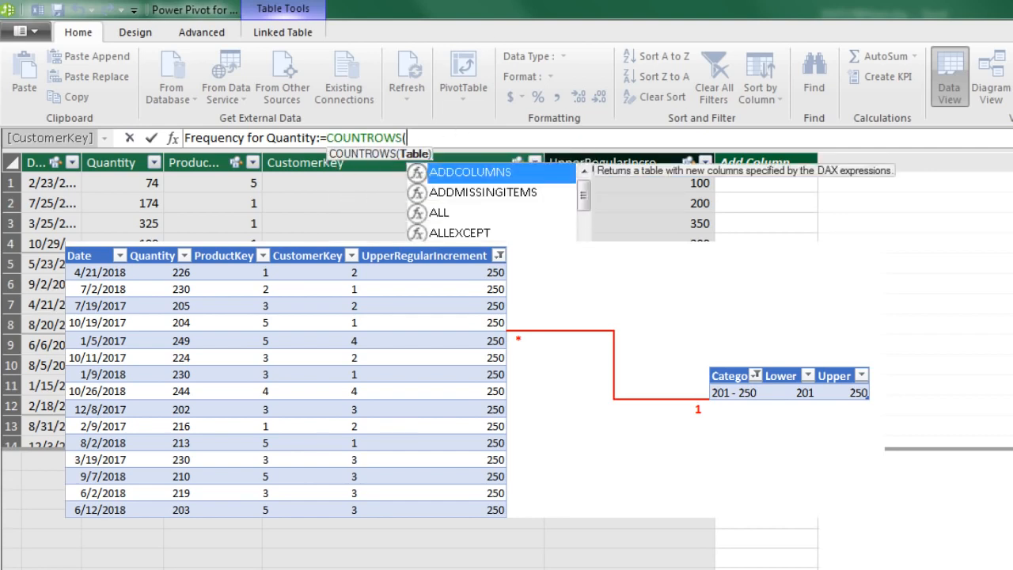
text(fq)
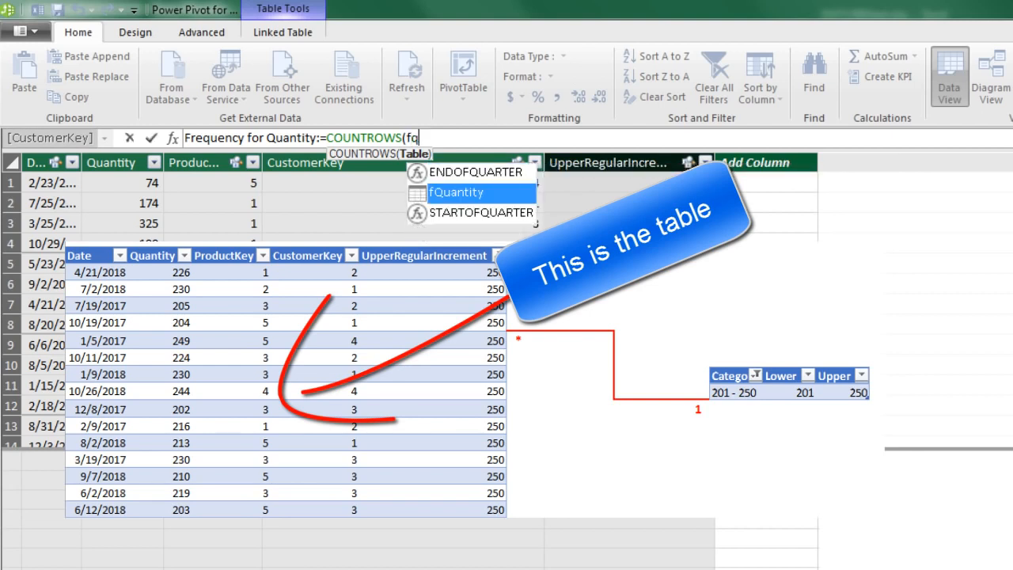
key(Tab)
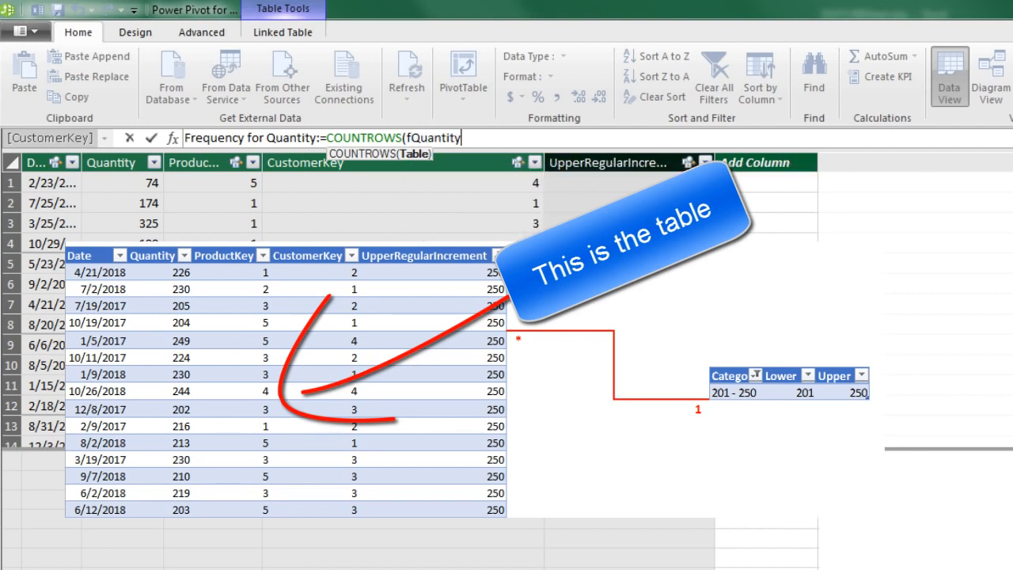
text())
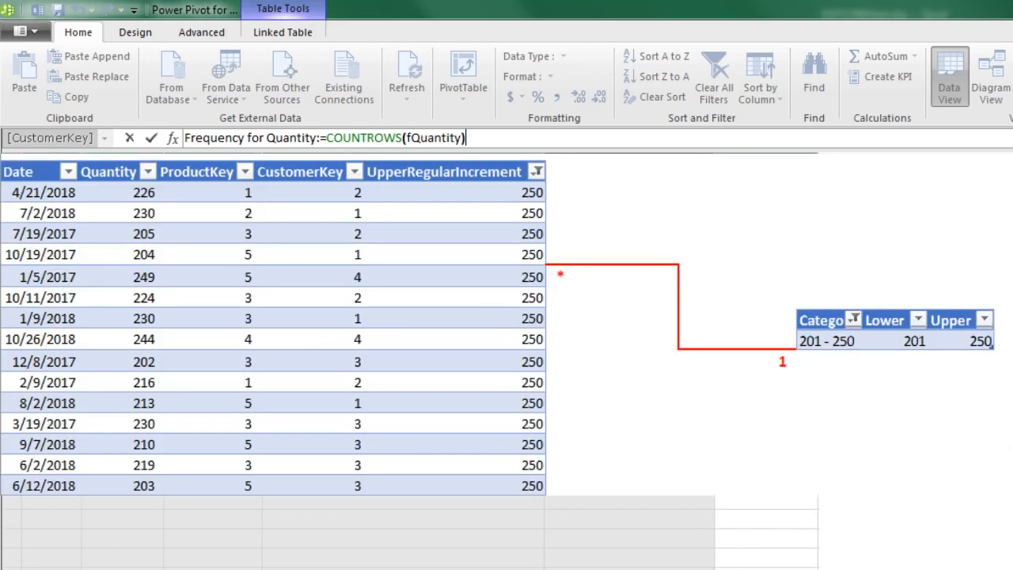
key(Return)
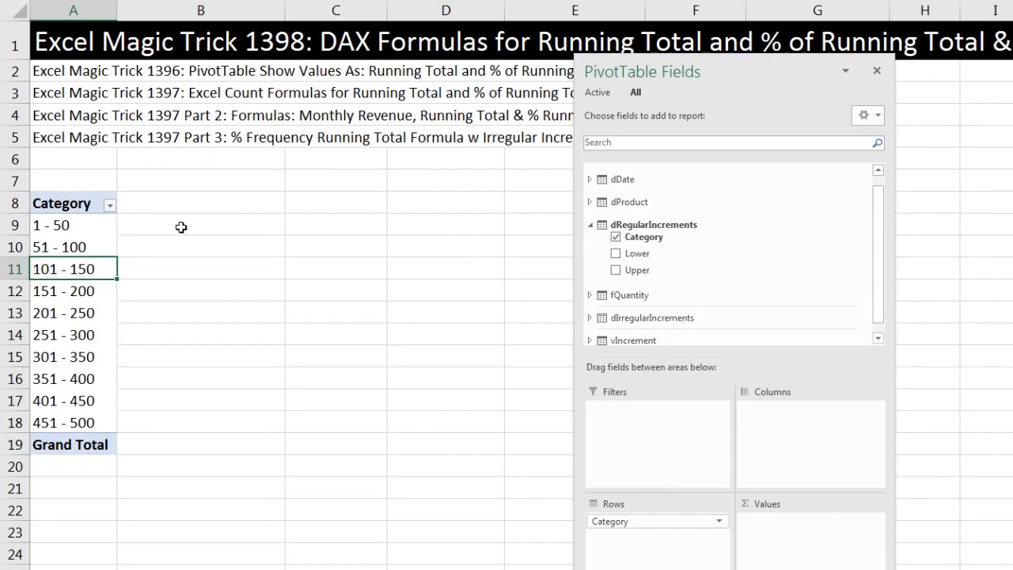
Add the Frequency for Quantity measure from fQuantity to the PivotTable's Values area and check the 101 - 150 and Grand Total counts
click(589, 295)
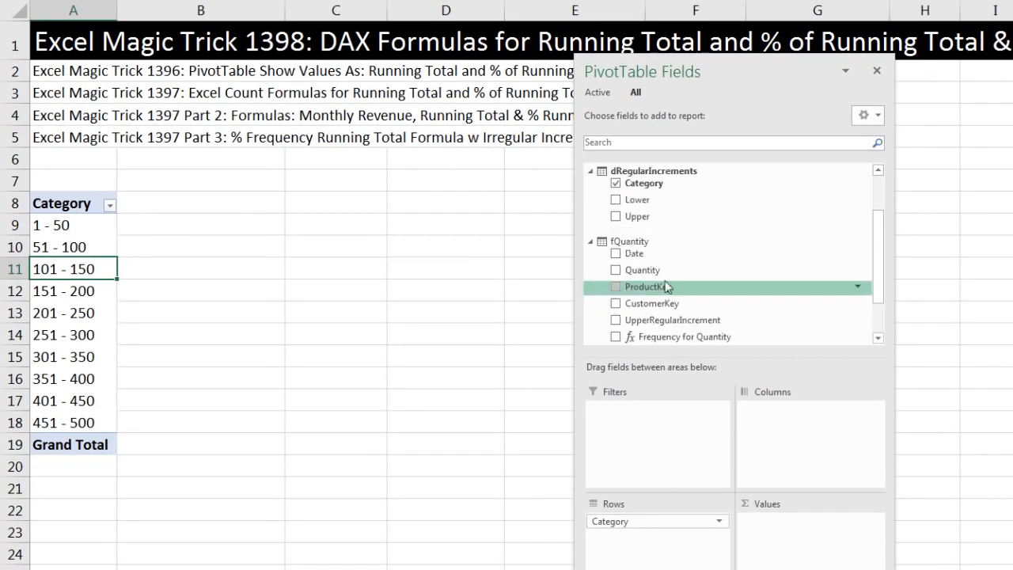
scroll(723, 262, down, 1)
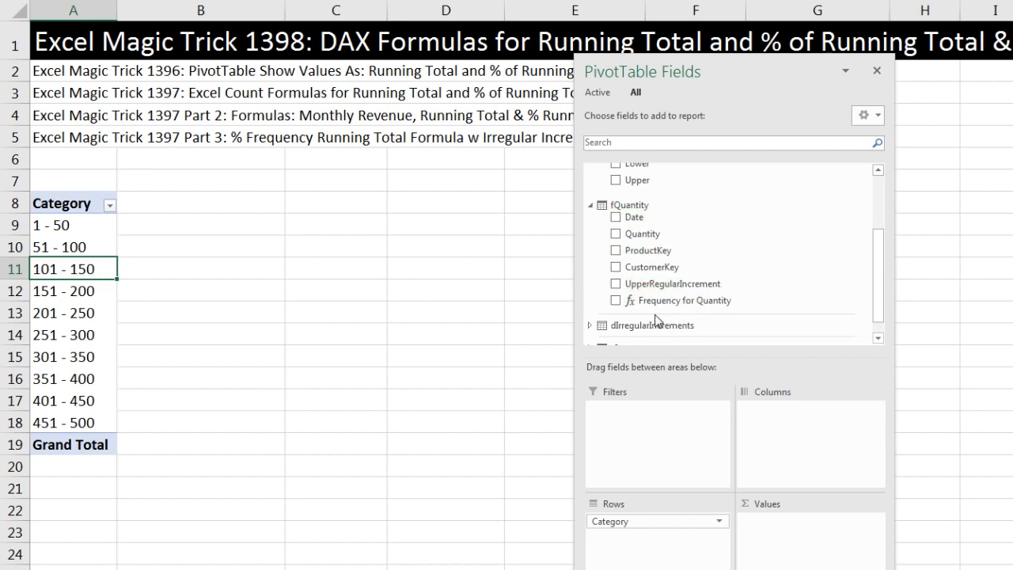
drag(632, 304, 791, 557)
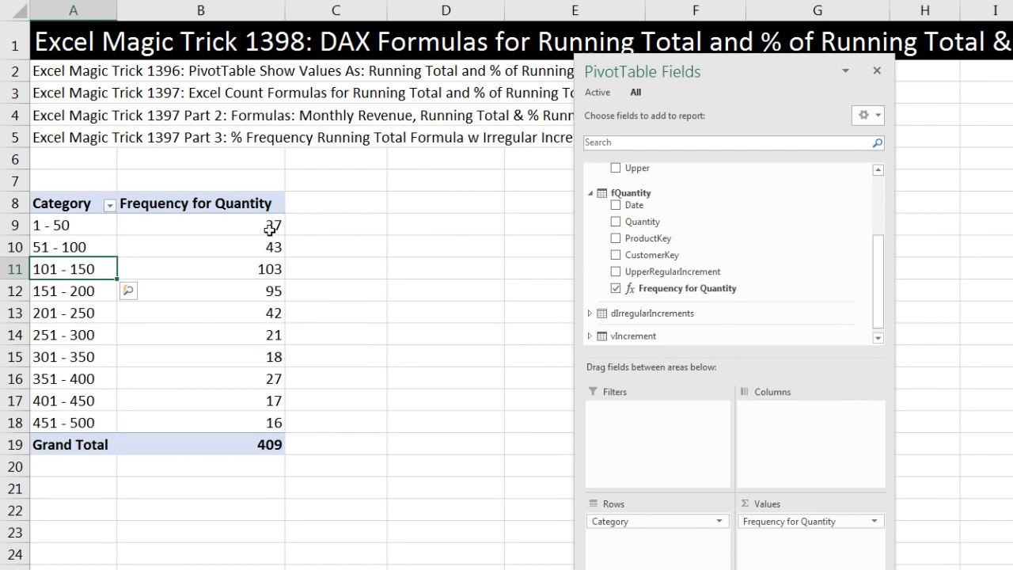
click(259, 270)
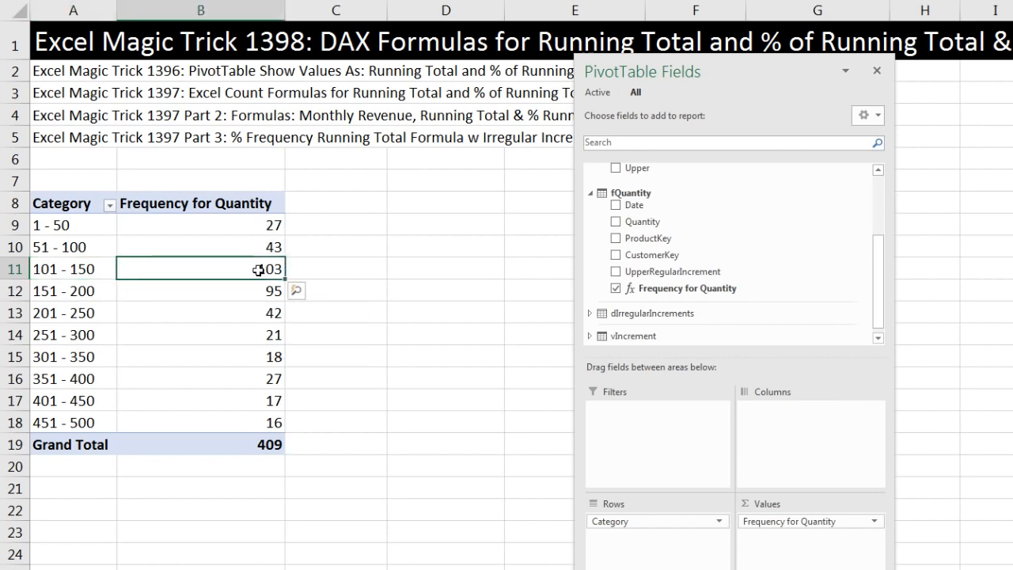
click(263, 445)
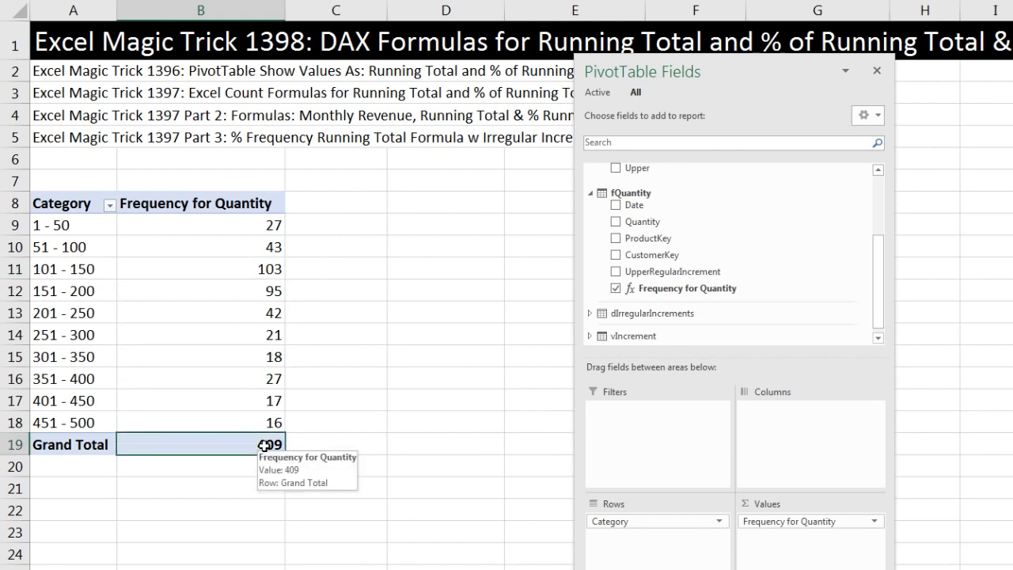
Examine the PivotTable's frequencies for the 101 - 150 category, the Grand Total and the range of categories from 1 - 50 through 101 - 150
click(266, 269)
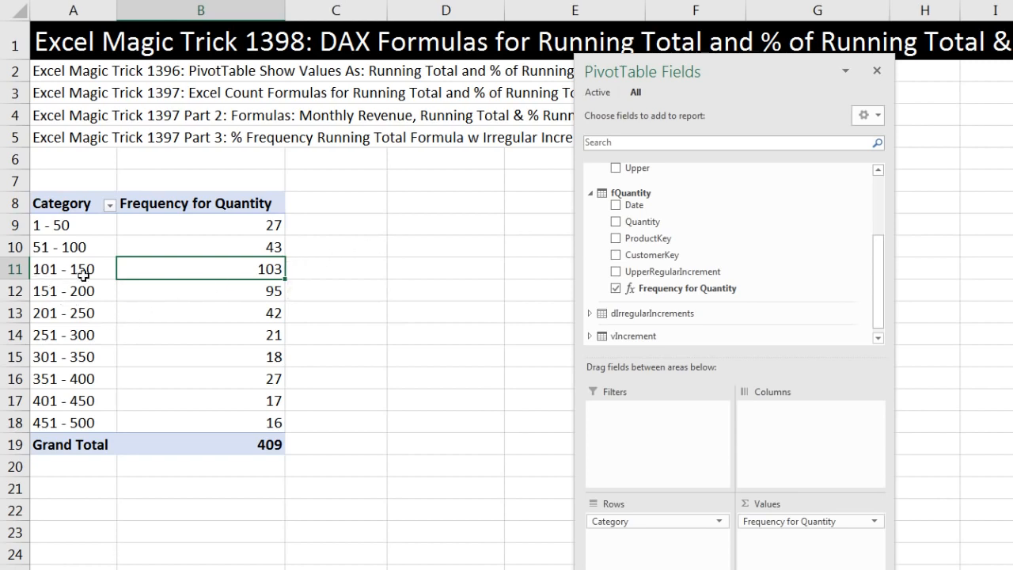
click(246, 444)
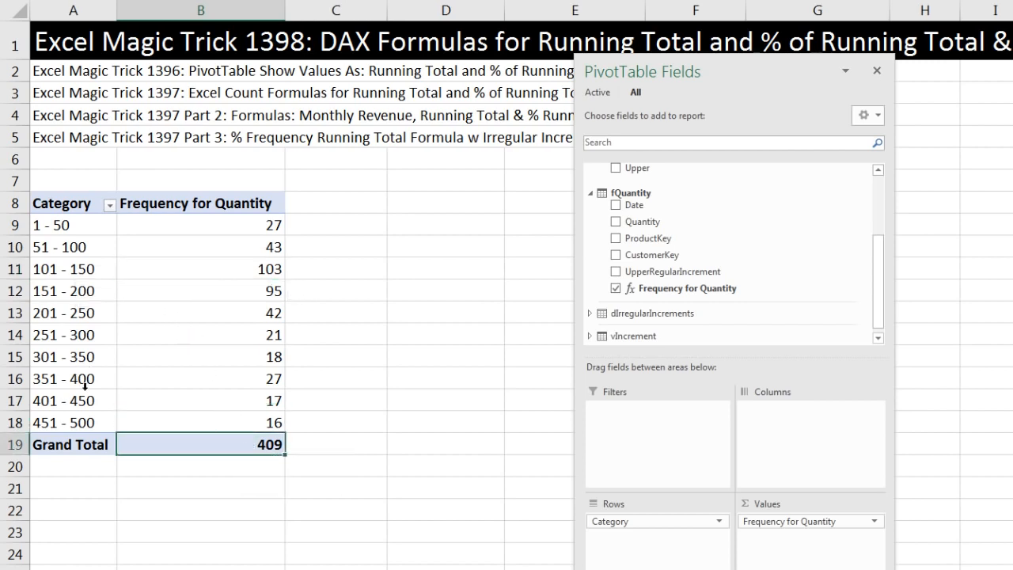
mouse_move(245, 445)
click(186, 229)
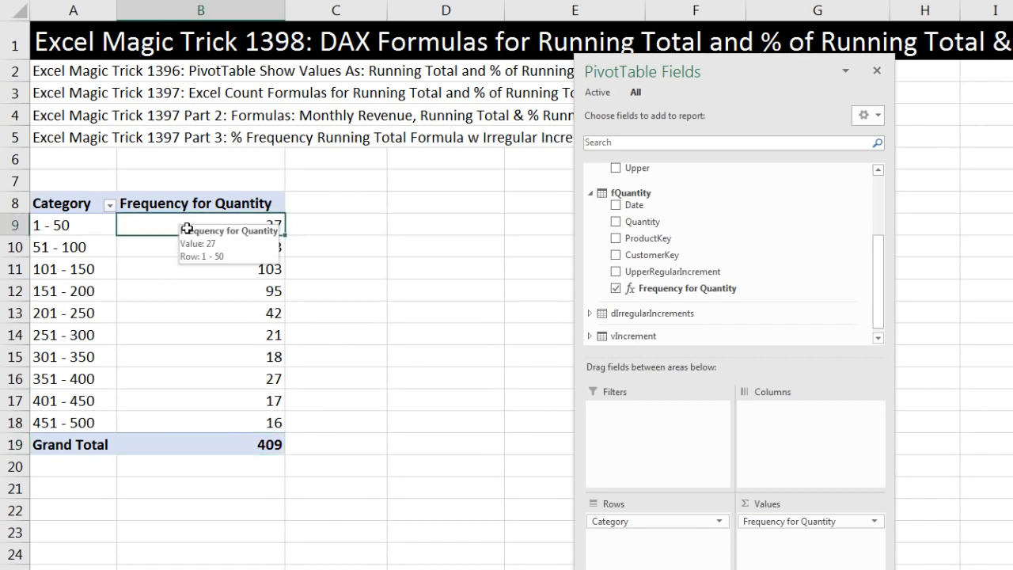
drag(187, 229, 183, 351)
click(272, 270)
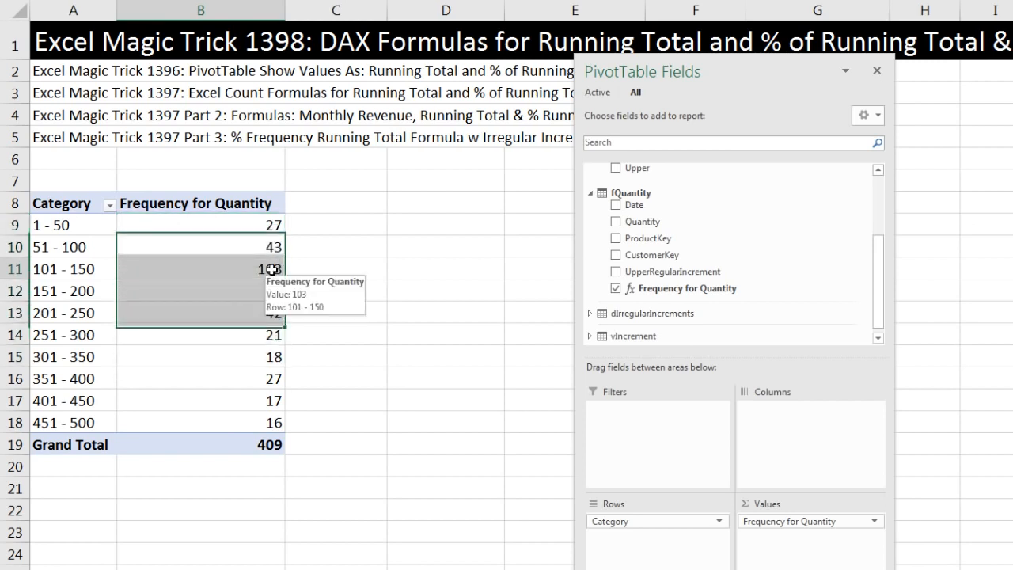
drag(272, 270, 273, 232)
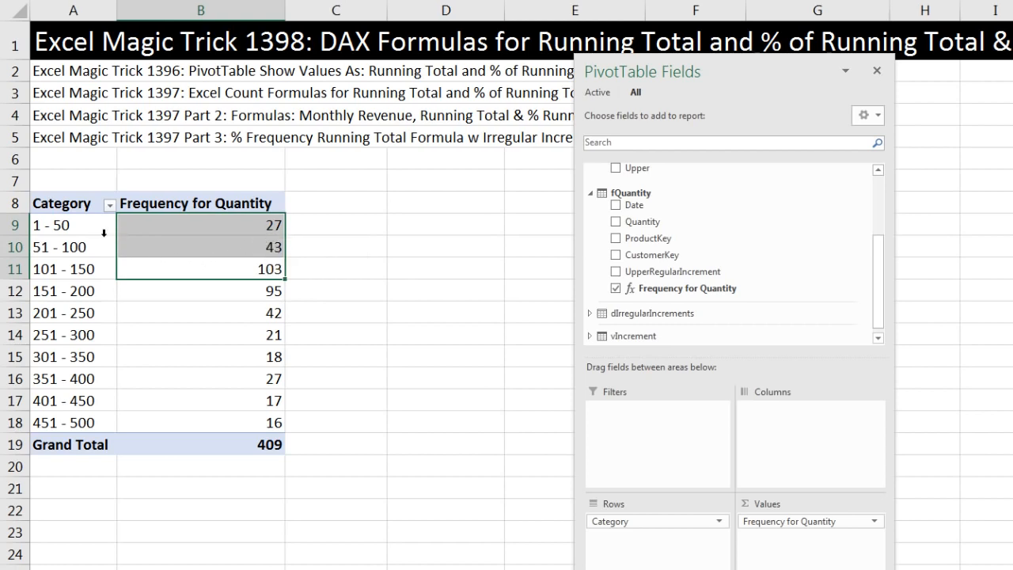
click(326, 272)
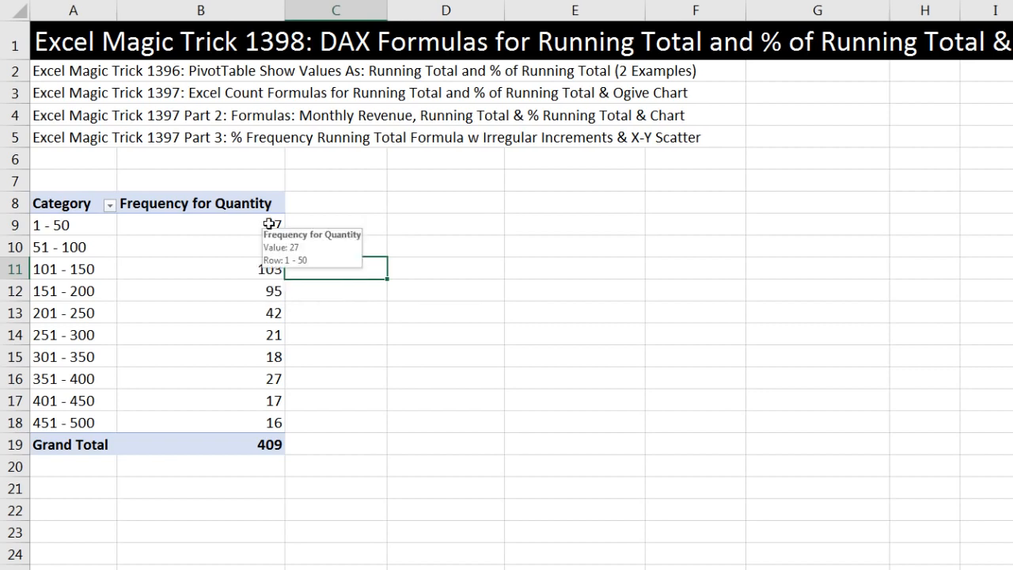
drag(85, 228, 87, 269)
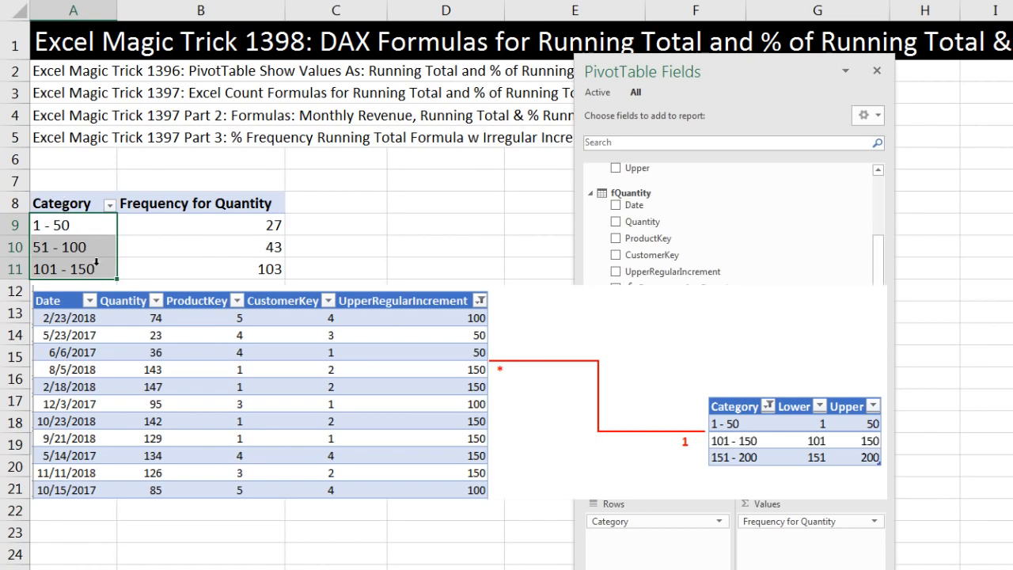
click(236, 273)
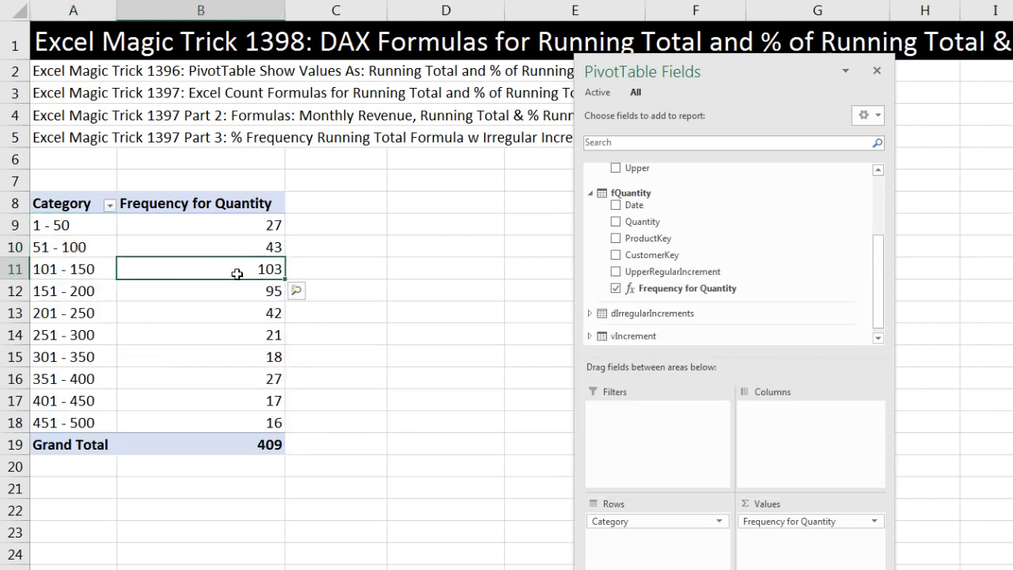
mouse_move(235, 273)
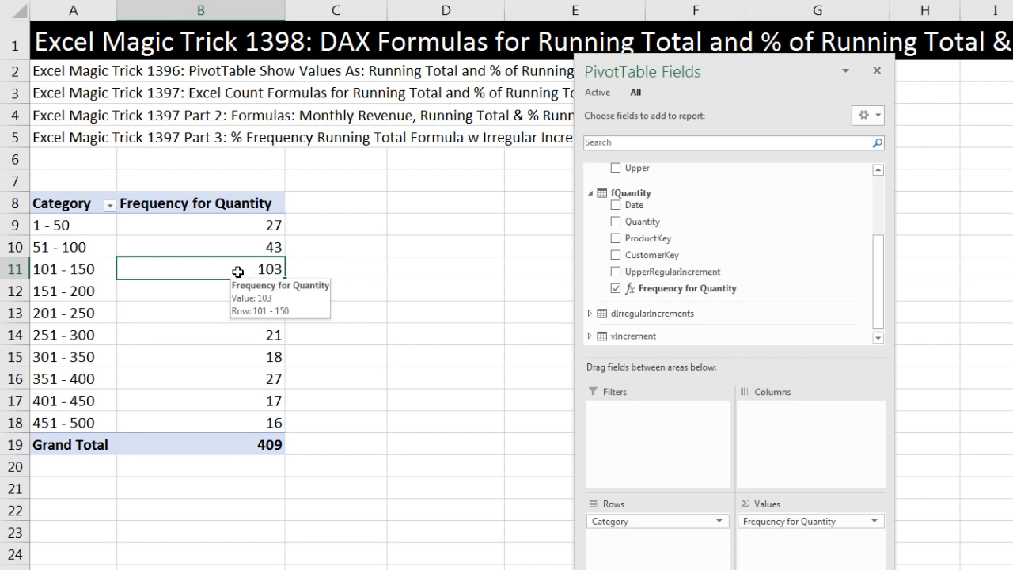
click(326, 271)
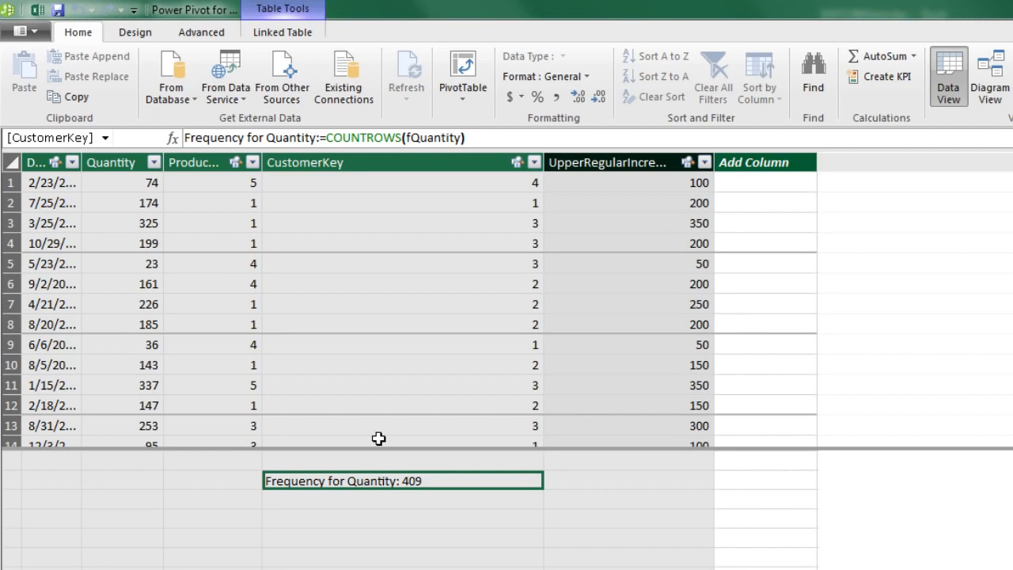
Switch to Power Pivot and start a Running Total measure below Frequency for Quantity, using CALCULATE with [Frequency for Quantity] as its expression
click(398, 503)
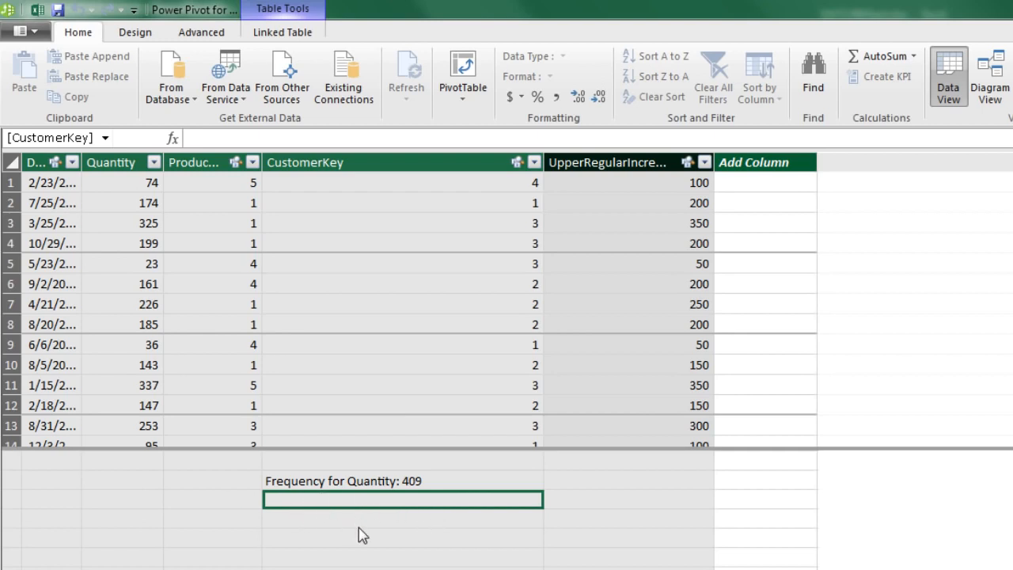
text(Running)
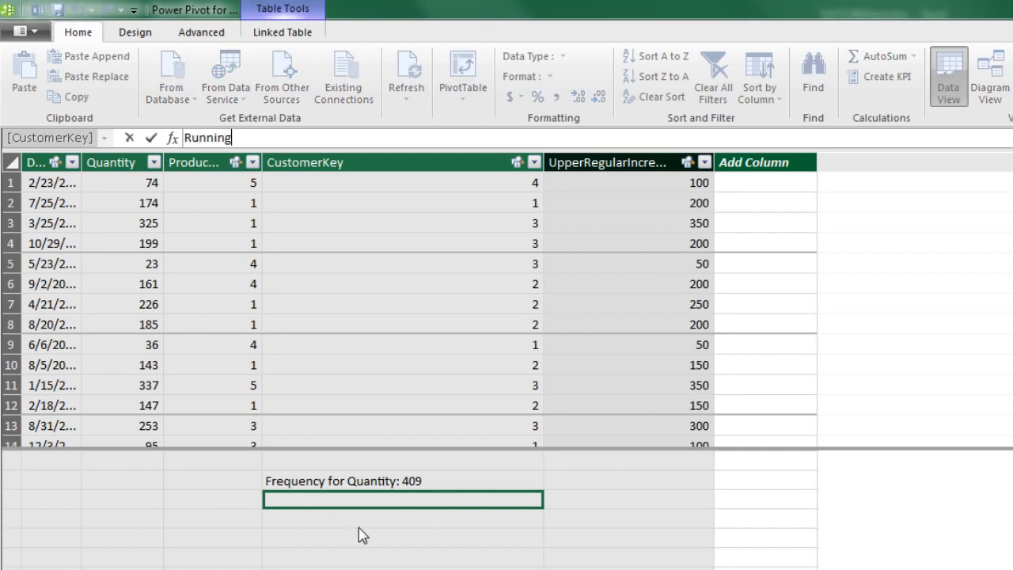
text( Total:=c)
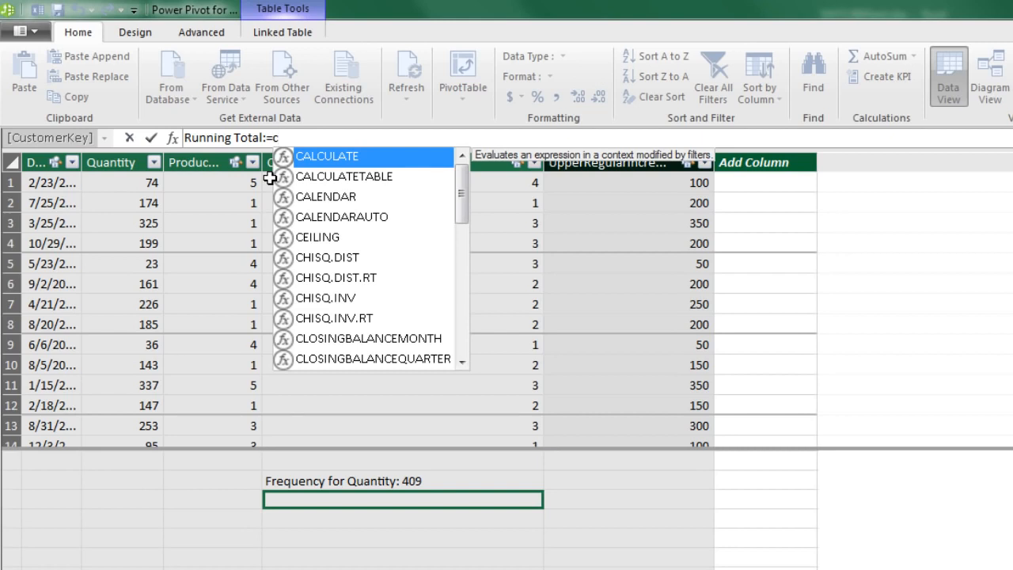
key(Tab)
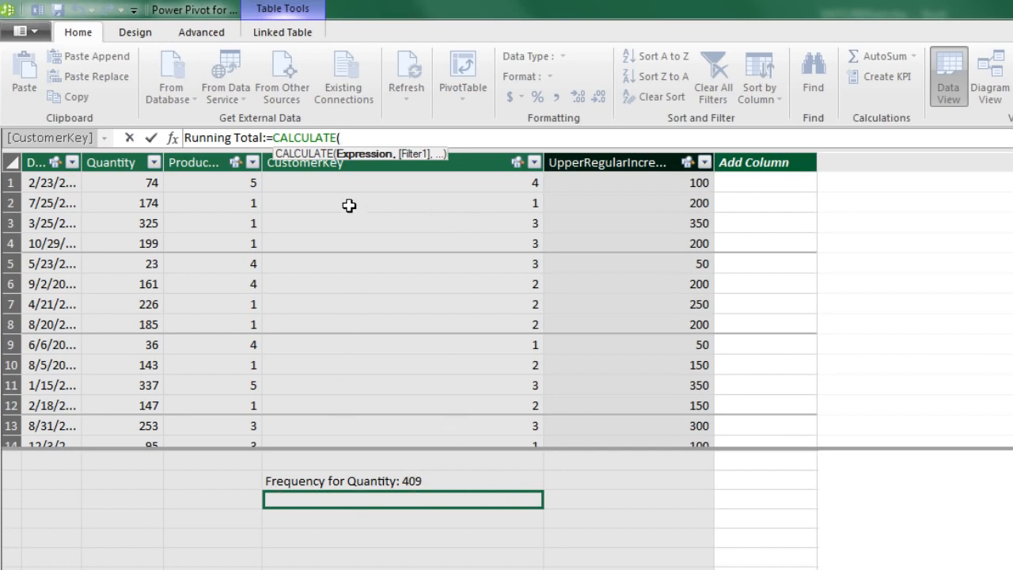
text([)
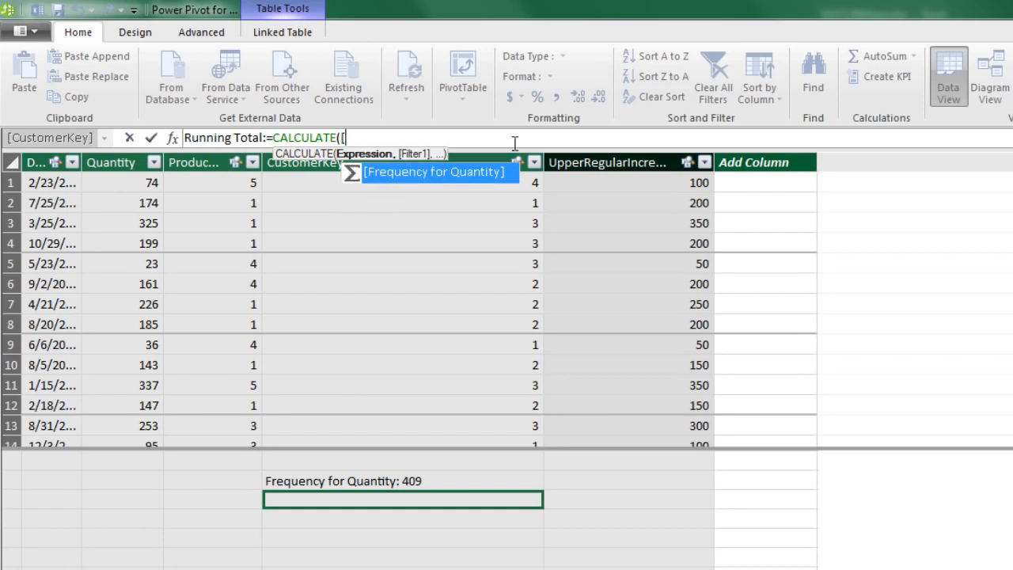
key(Tab)
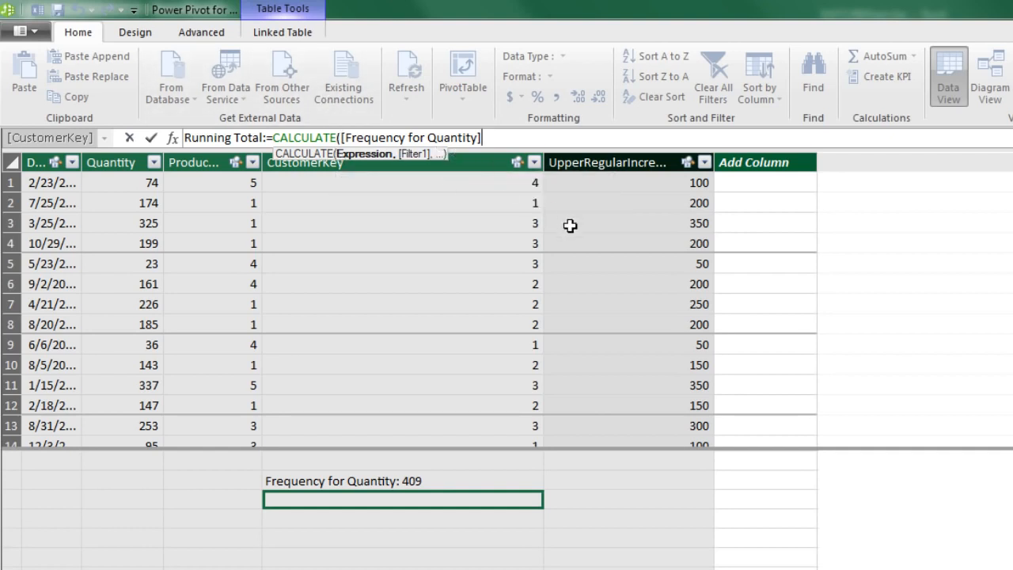
Add FILTER as CALCULATE's filter argument, with dRegularIncrements as its table
text(,)
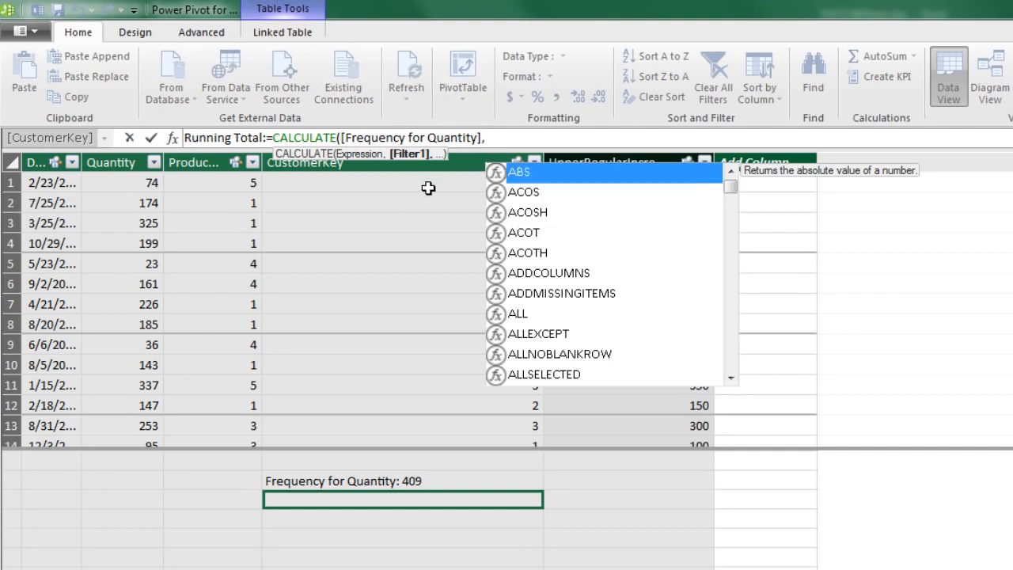
text(fil)
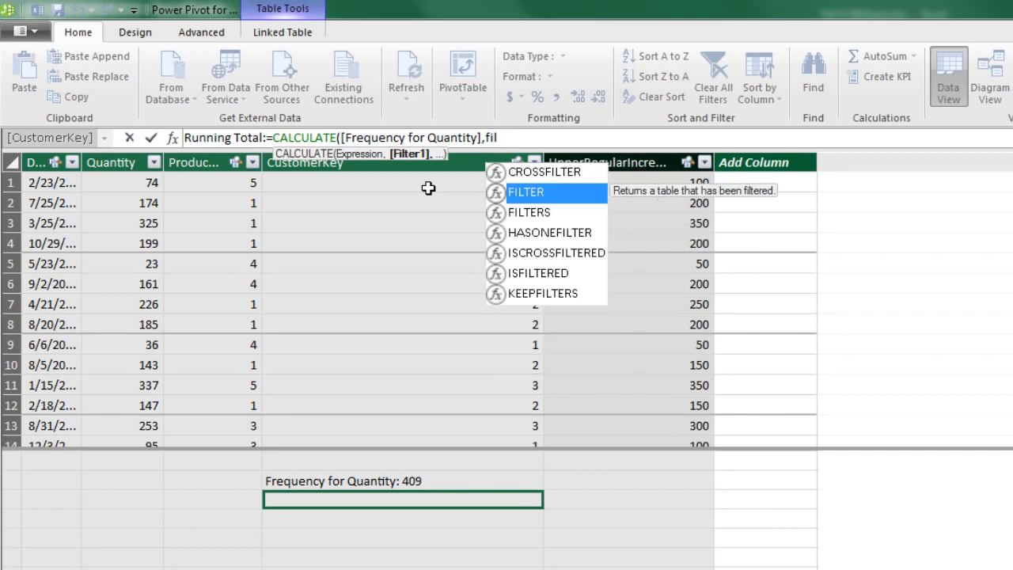
key(Tab)
text(()
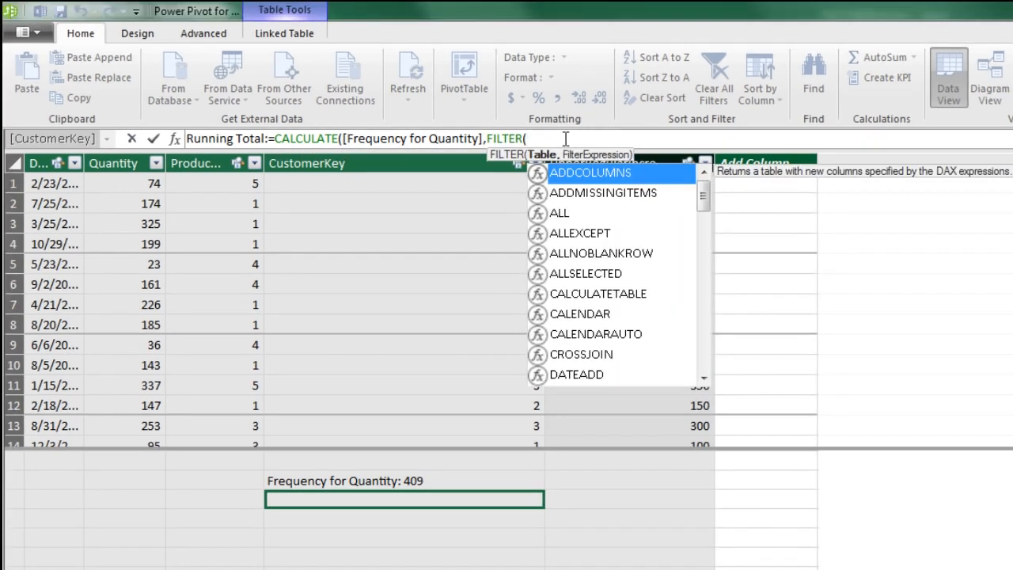
click(563, 138)
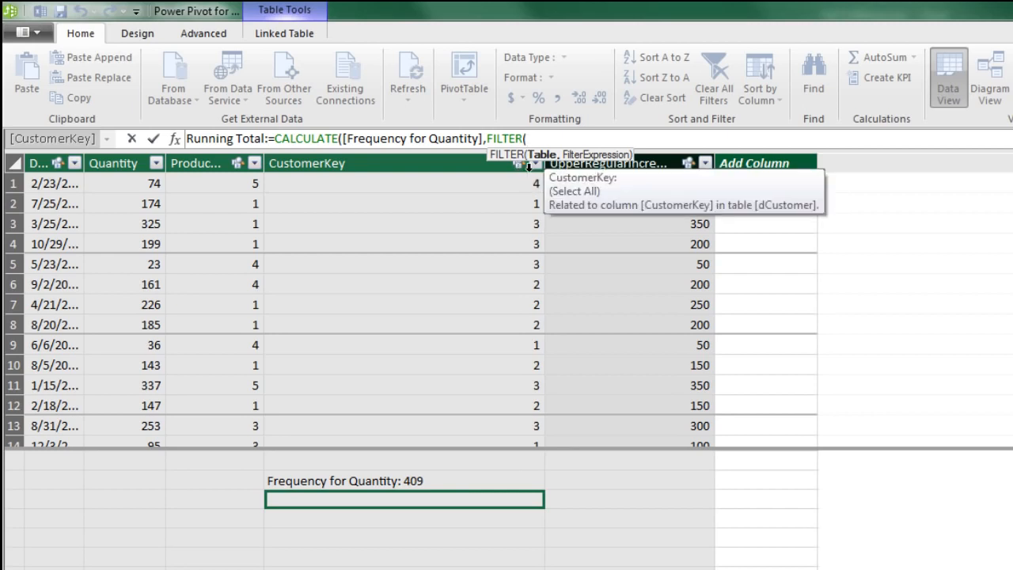
text(dr)
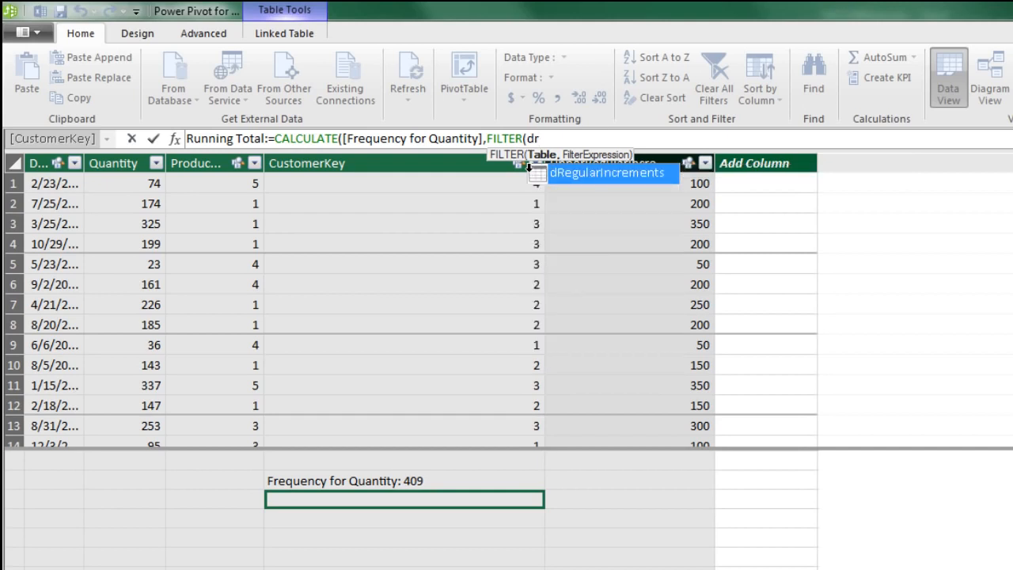
key(Tab)
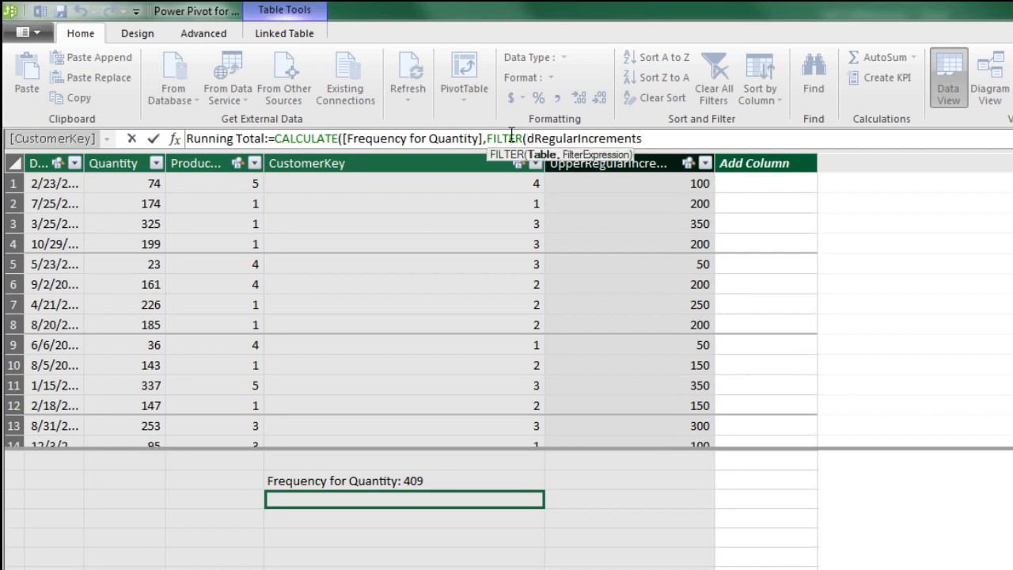
Wrap the dRegularIncrements table inside FILTER in the ALL function
click(525, 139)
text(all)
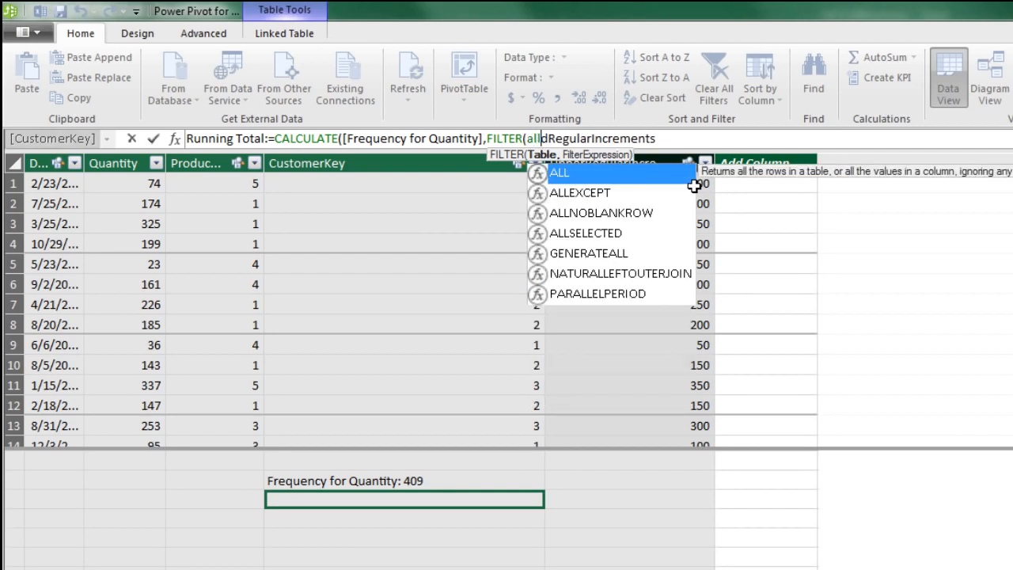
key(Tab)
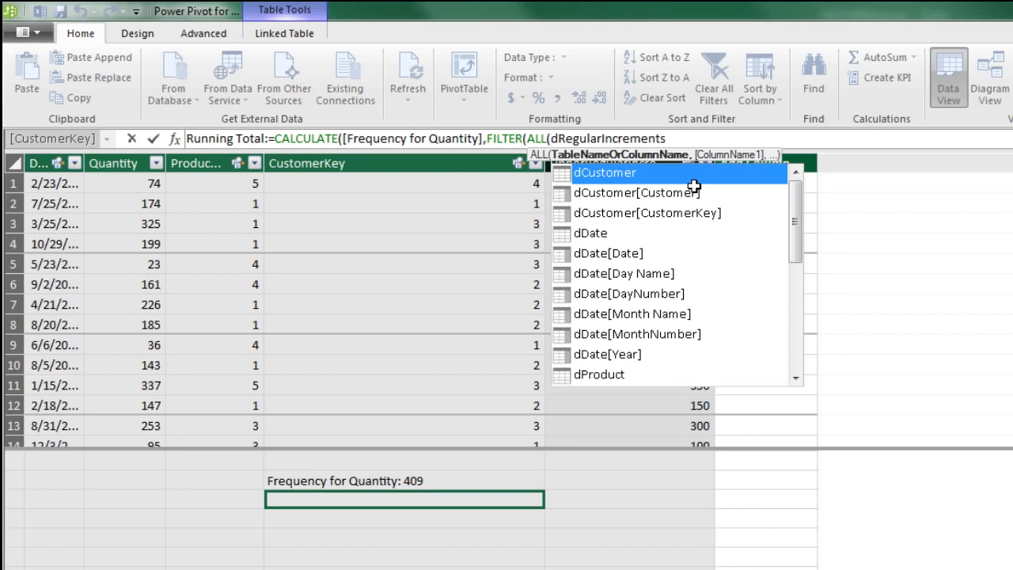
click(679, 139)
text())
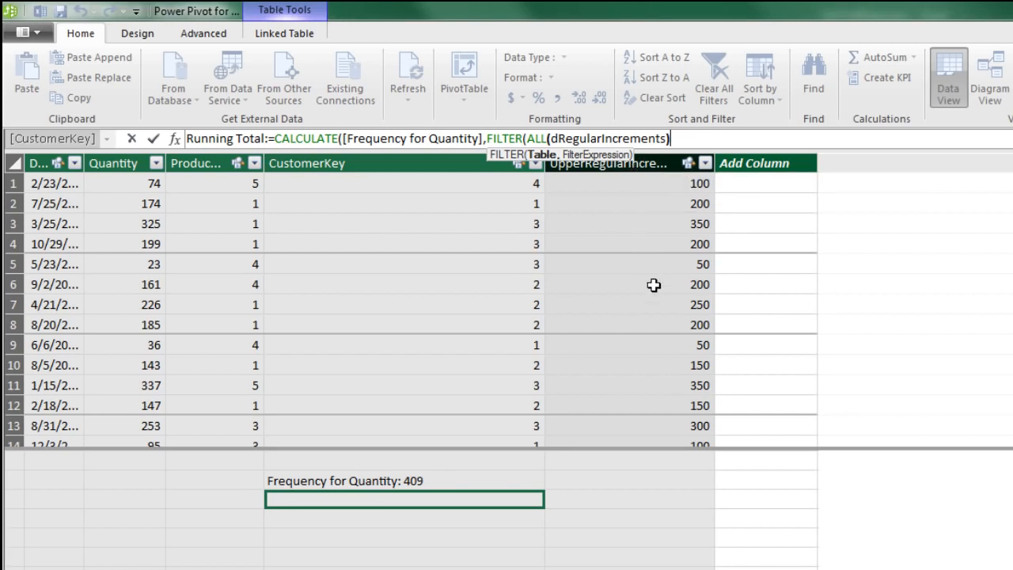
Begin FILTER's condition with the column dRegularIncrements[Upper] followed by the <= operator
text(,)
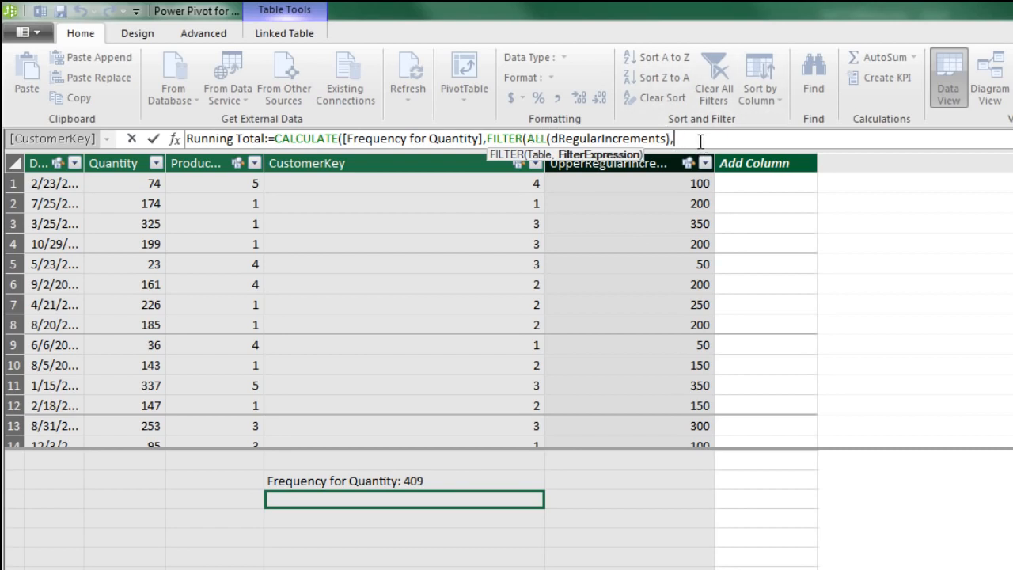
text(dr)
key(Down)
key(Down)
key(Down)
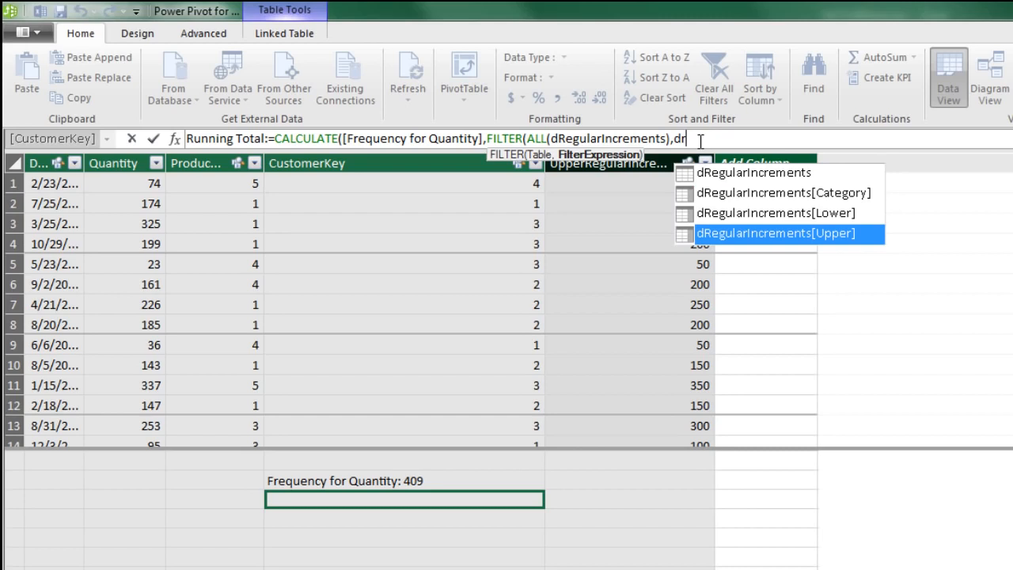
key(Tab)
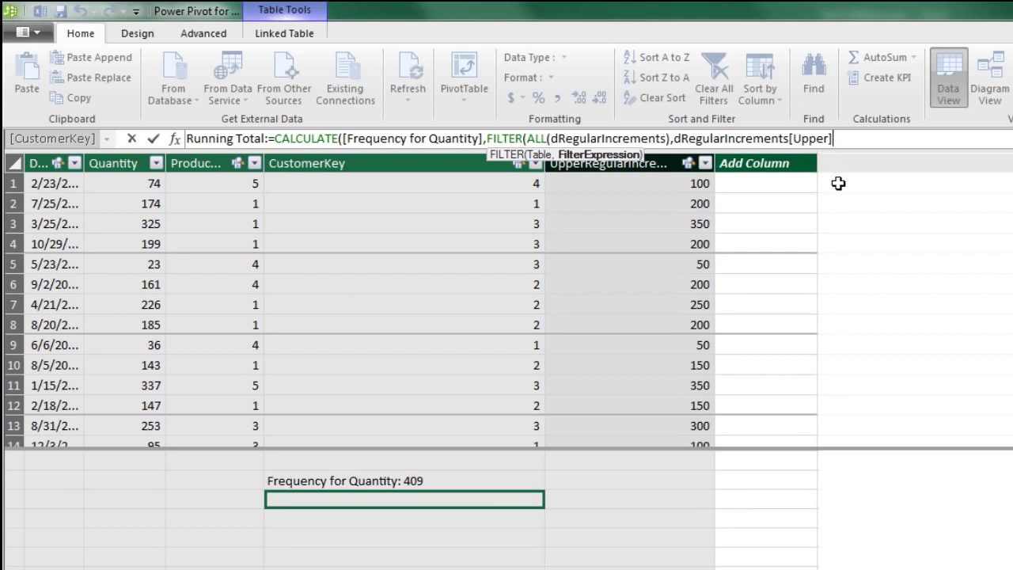
text(<=)
Complete the comparison in the filter condition with MAX(dRegularIncrements[Upper])
text(max)
key(Tab)
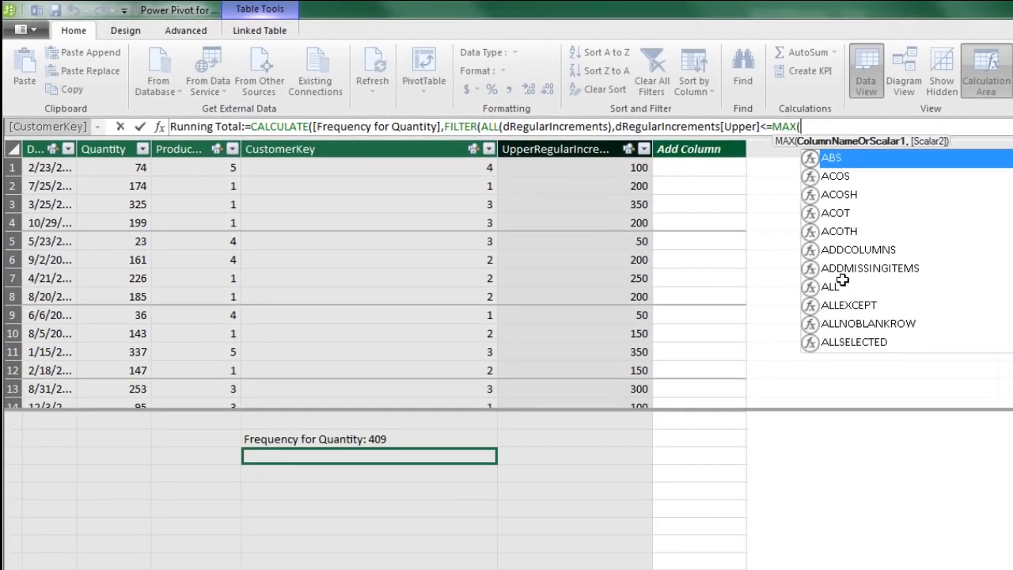
text(dr)
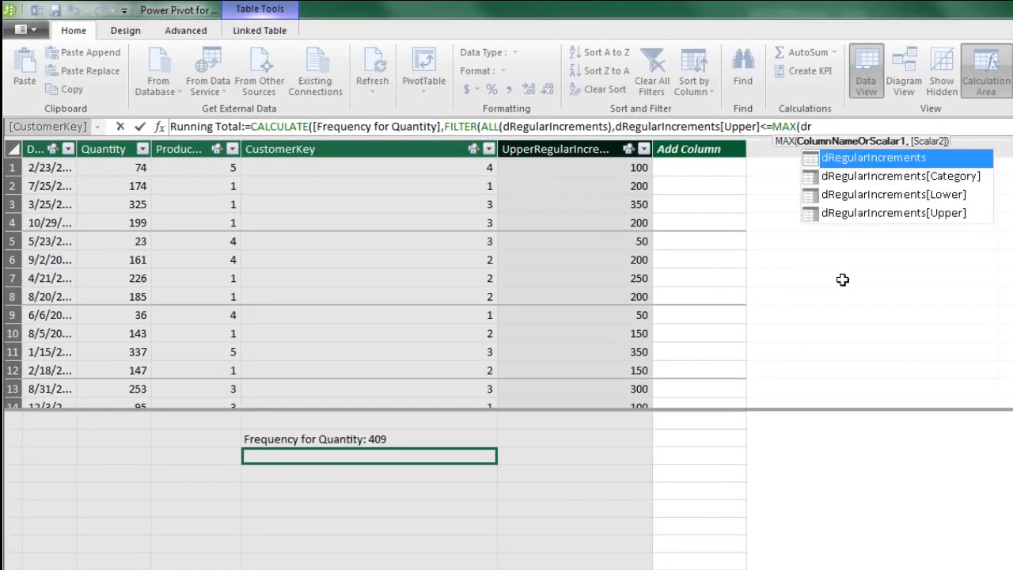
key(Down)
key(Down)
key(Down)
key(Tab)
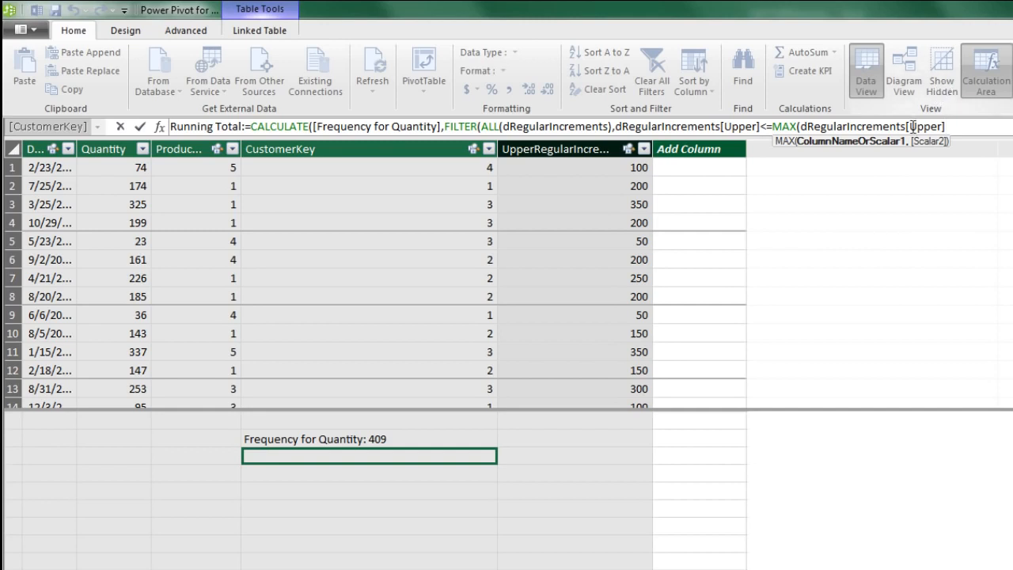
text())
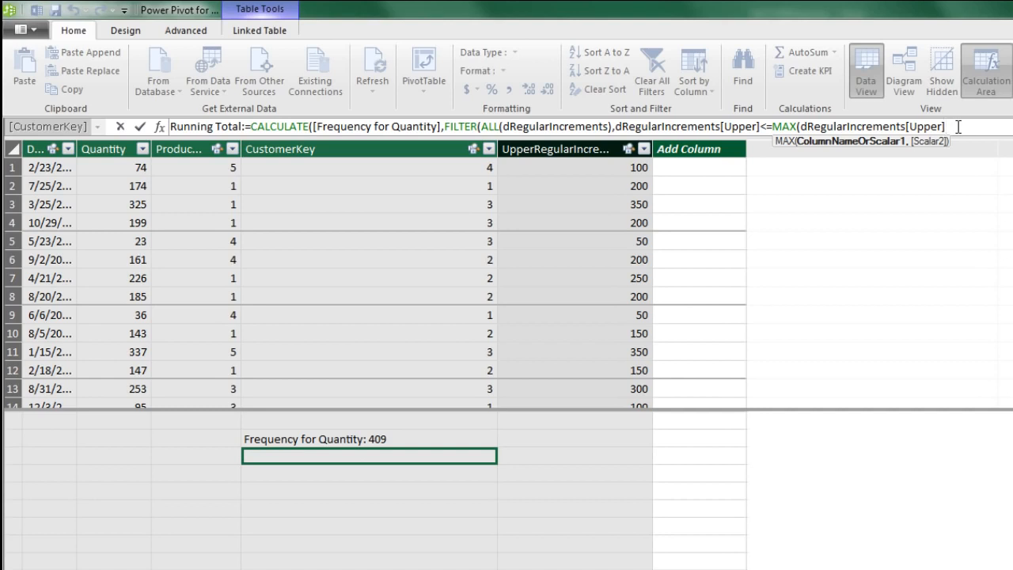
text())
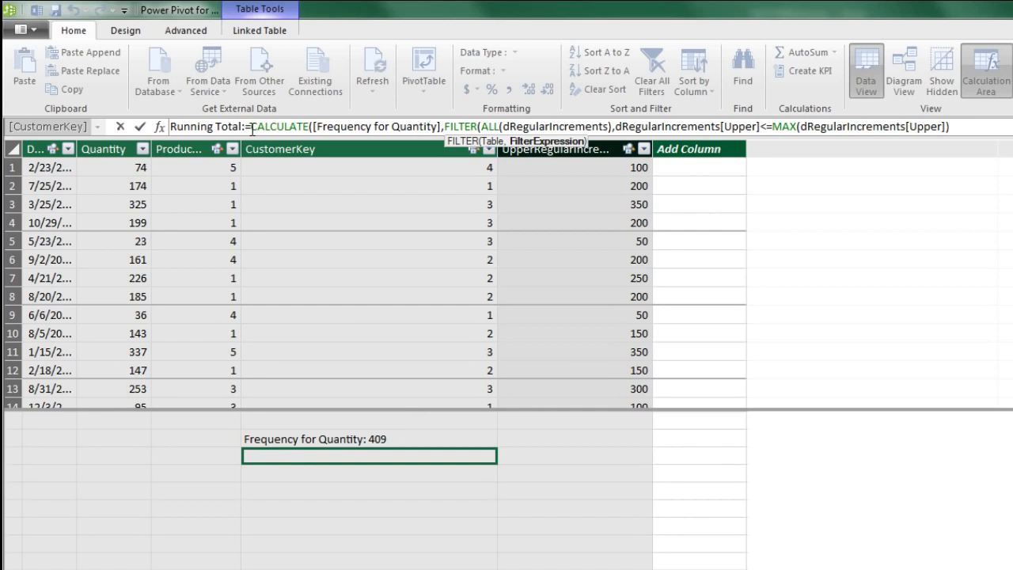
Cut the CALCULATE and FILTER portion out of the Running Total measure and commit it as just MAX(dRegularIncrements[Upper])
drag(250, 126, 778, 123)
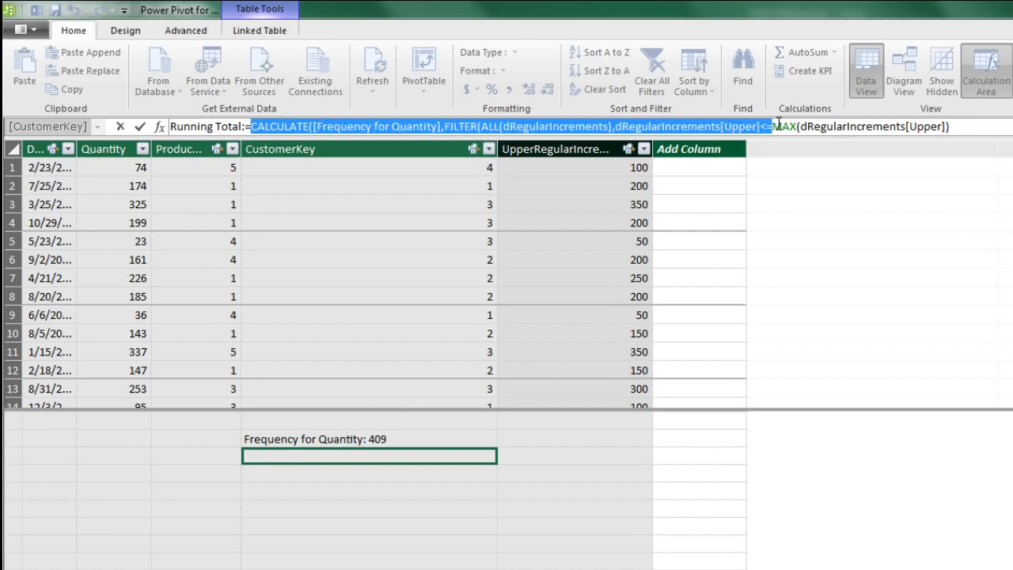
key(ctrl+x)
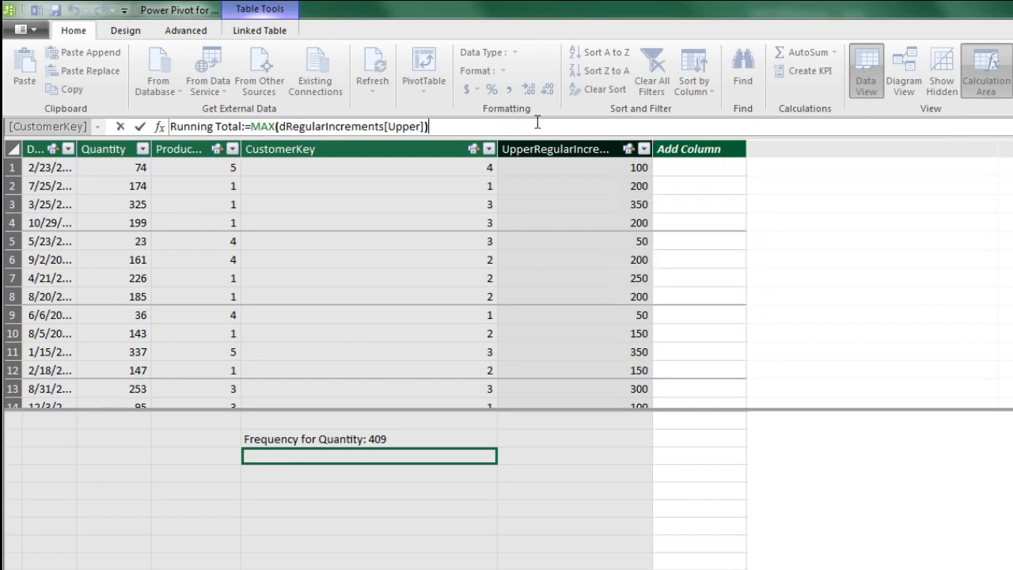
key(Return)
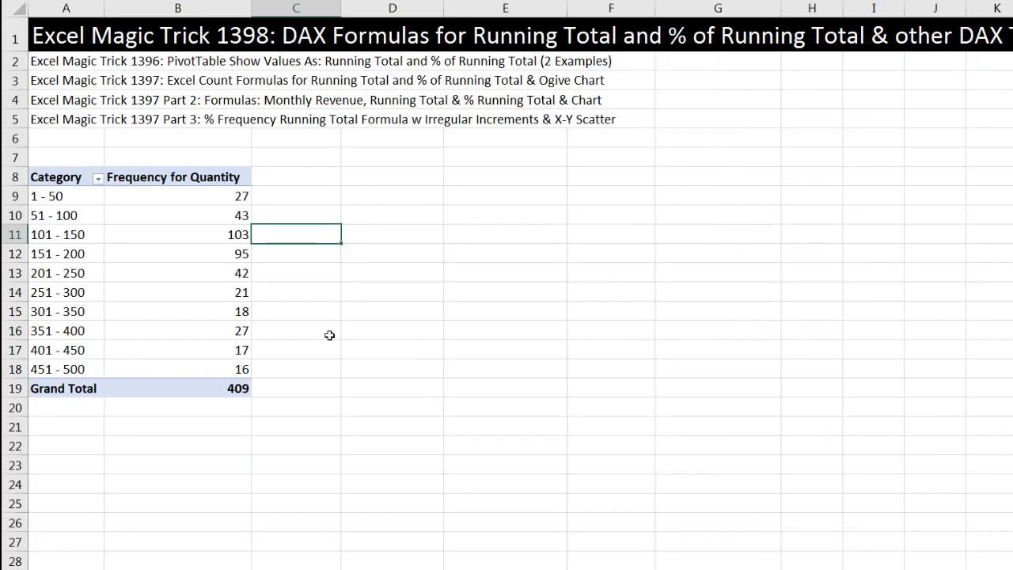
Add the Running Total measure from fQuantity to the values of the frequency PivotTable on the worksheet
click(228, 217)
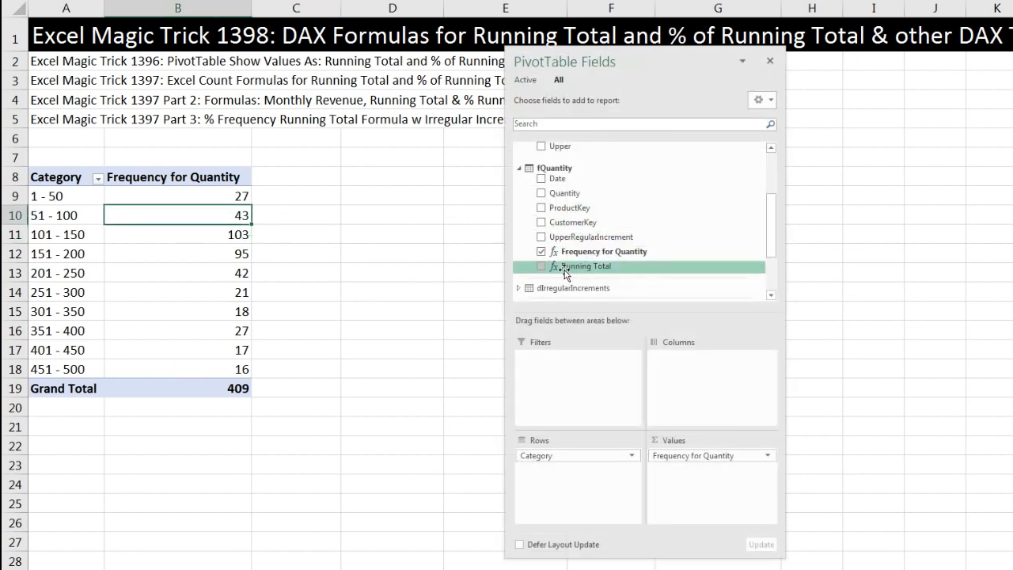
drag(563, 272, 686, 485)
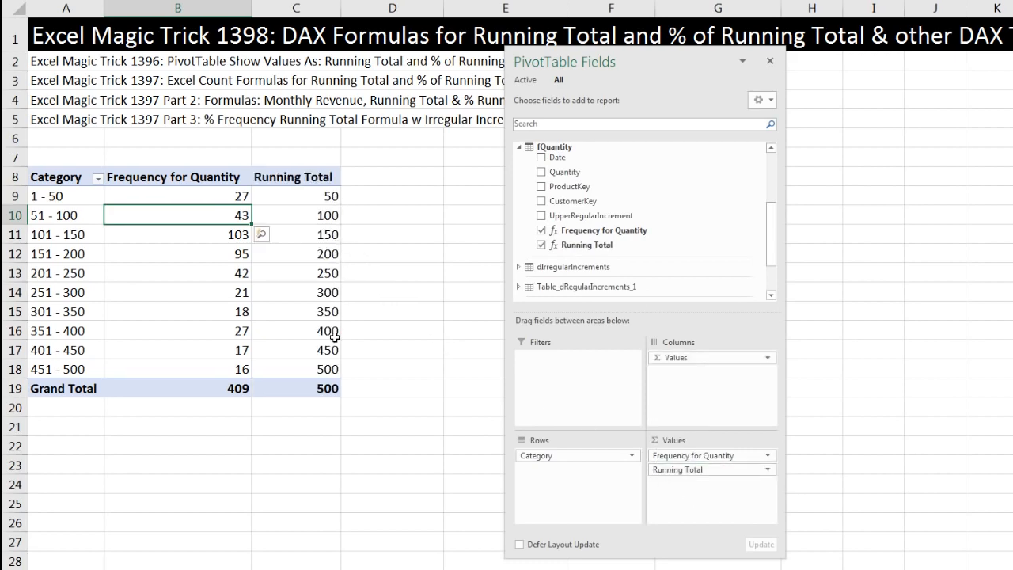
Return to Power Pivot, restore the cut CALCULATE and FILTER portion before MAX in the Running Total measure, and close FILTER's parenthesis
key(alt+Tab)
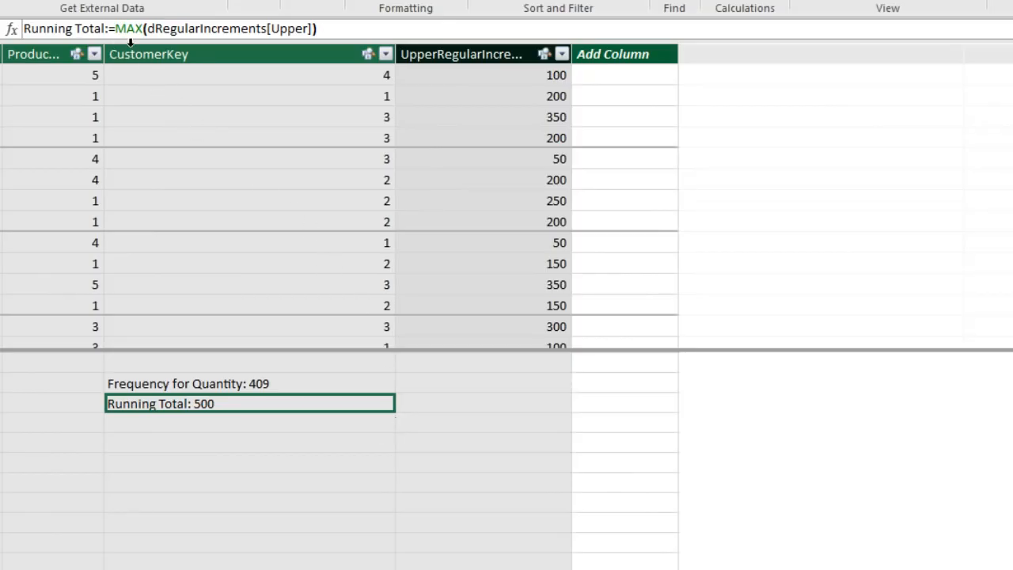
click(115, 32)
key(ctrl+v)
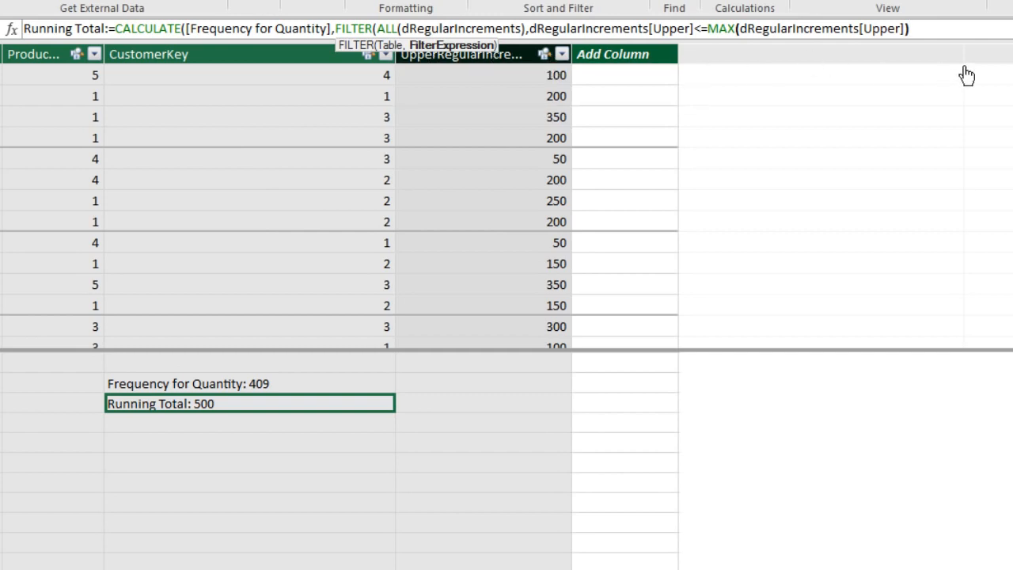
text())
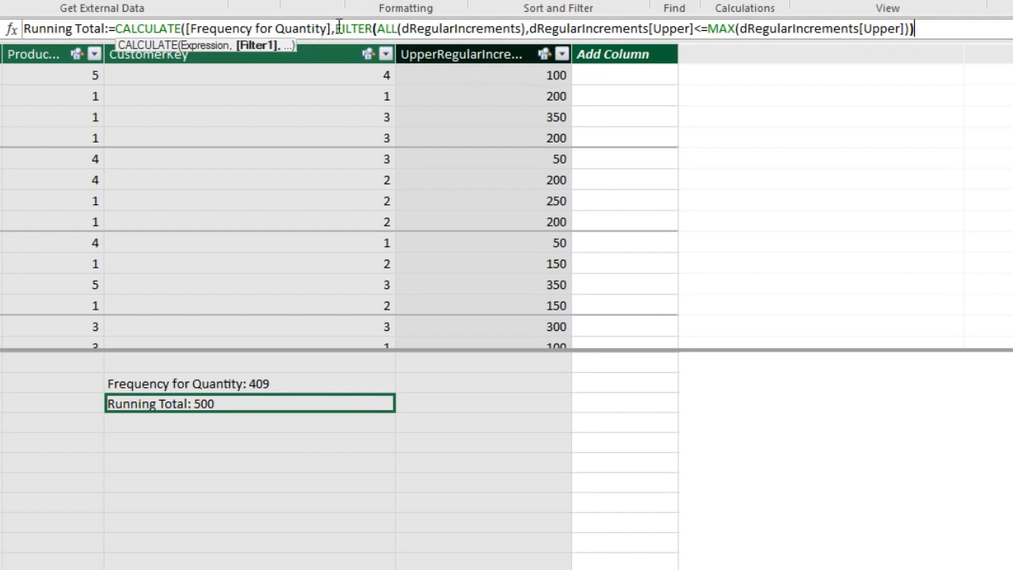
Close CALCULATE's parenthesis at the end of the Running Total formula and commit the measure
drag(336, 28, 945, 57)
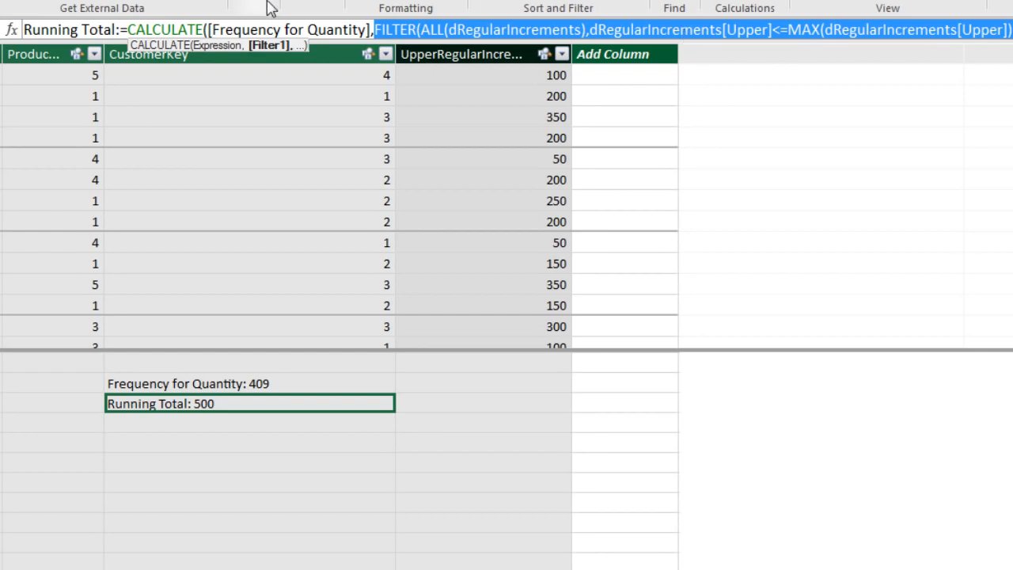
click(806, 32)
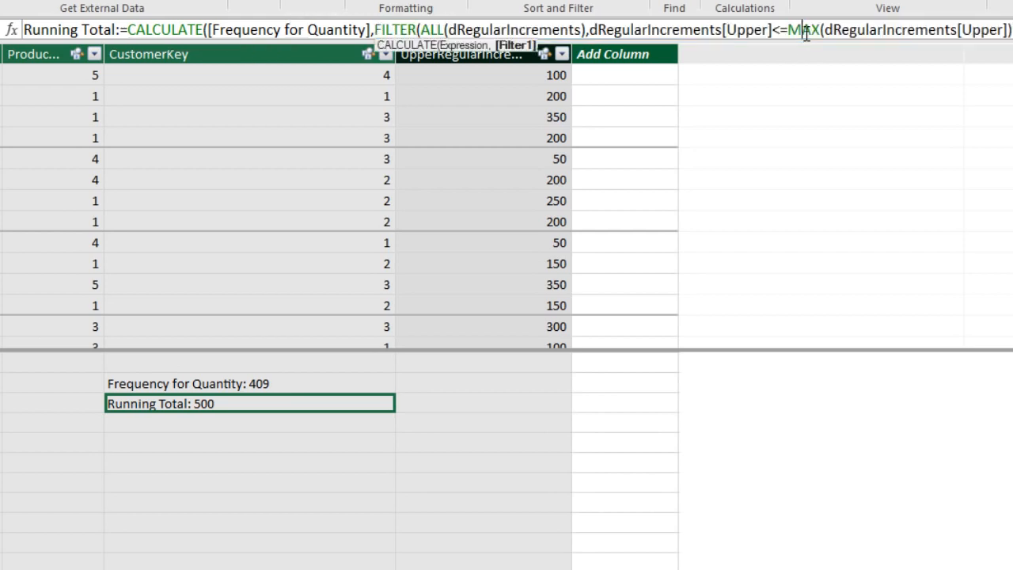
click(997, 27)
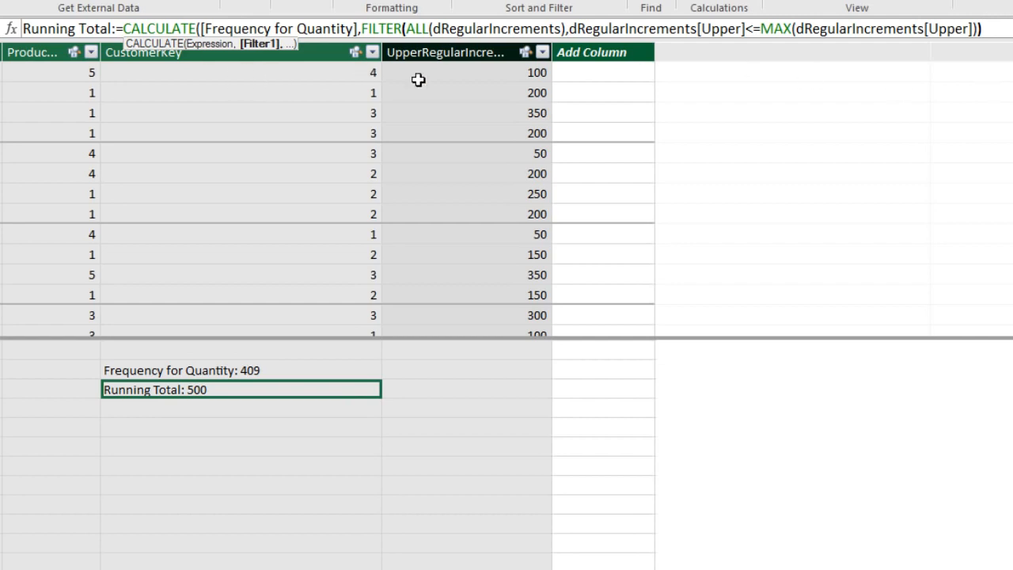
text())
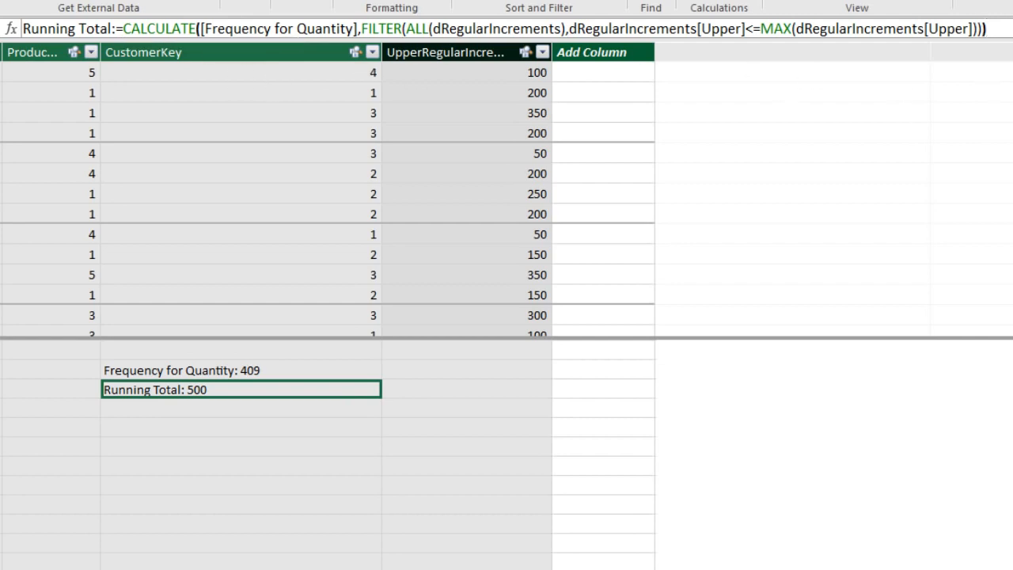
key(Return)
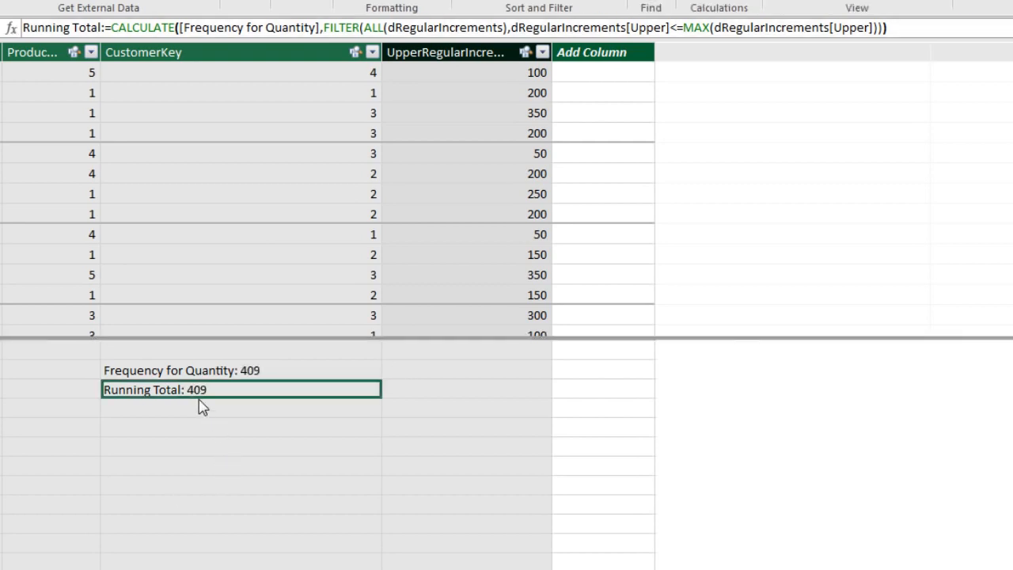
Switch to the Excel worksheet and examine how the PivotTable's Running Total for 201 - 250 relates to the categories up to it
key(alt+Tab)
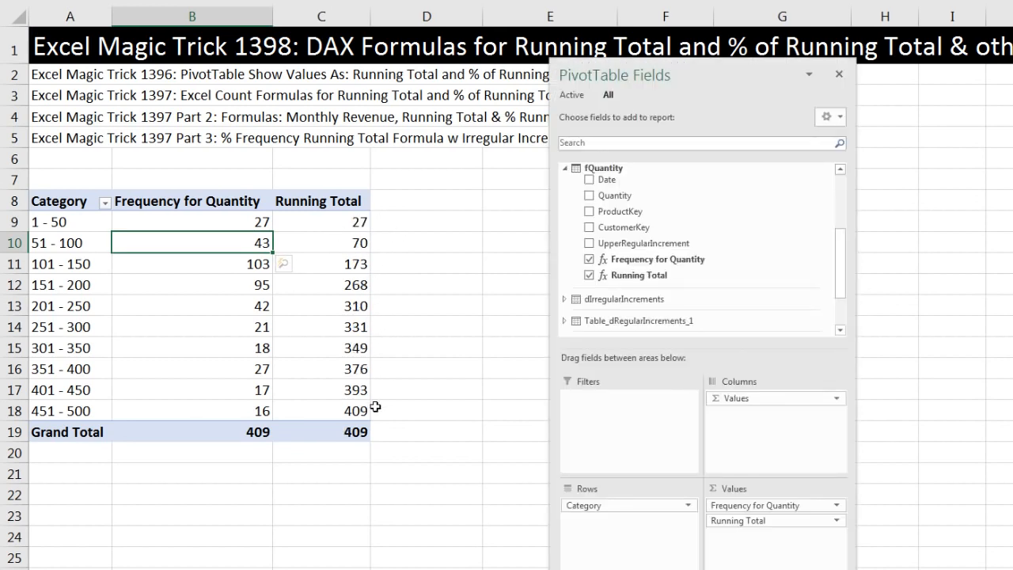
click(334, 308)
mouse_move(334, 309)
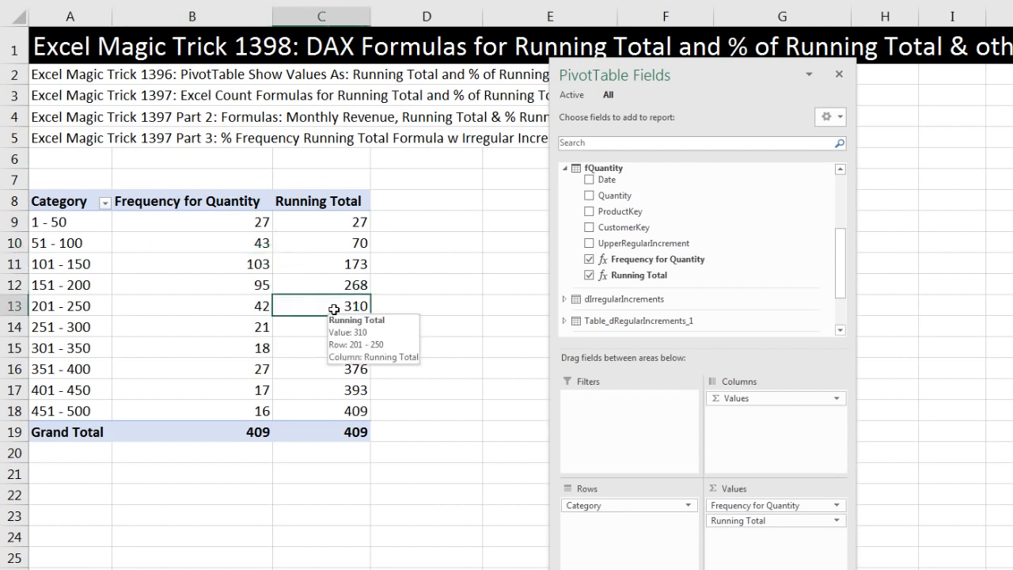
mouse_move(247, 312)
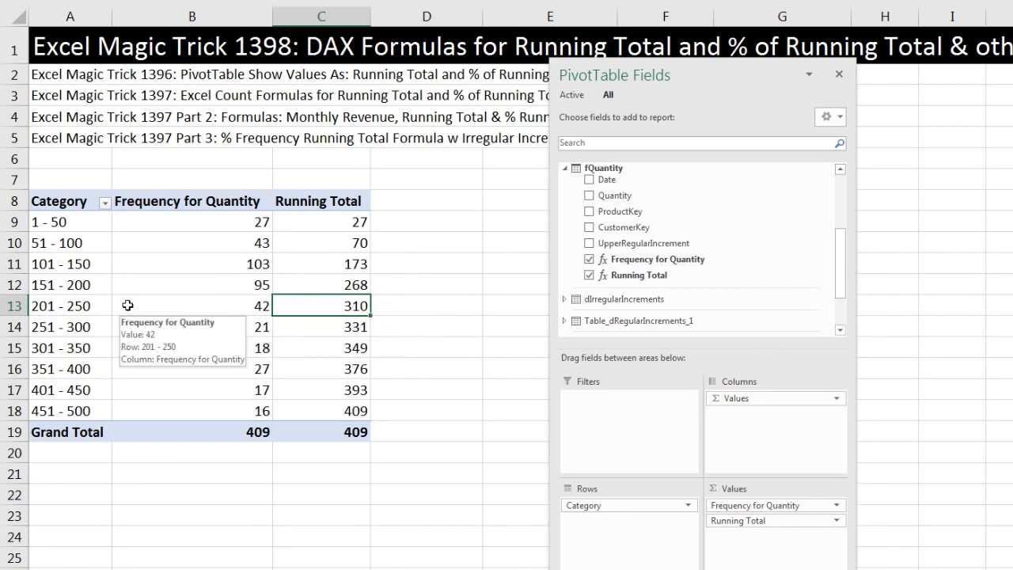
drag(85, 305, 82, 221)
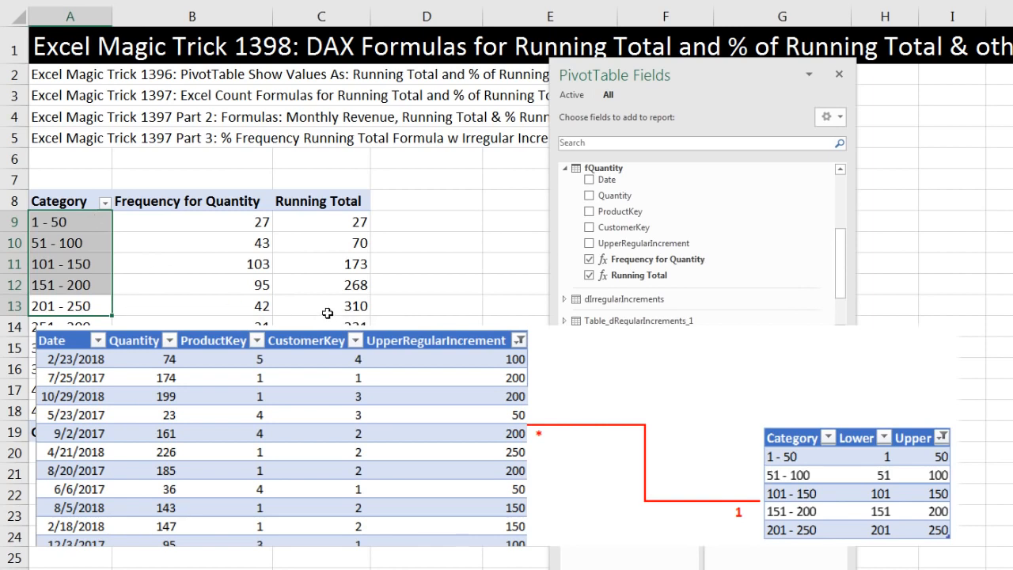
click(327, 314)
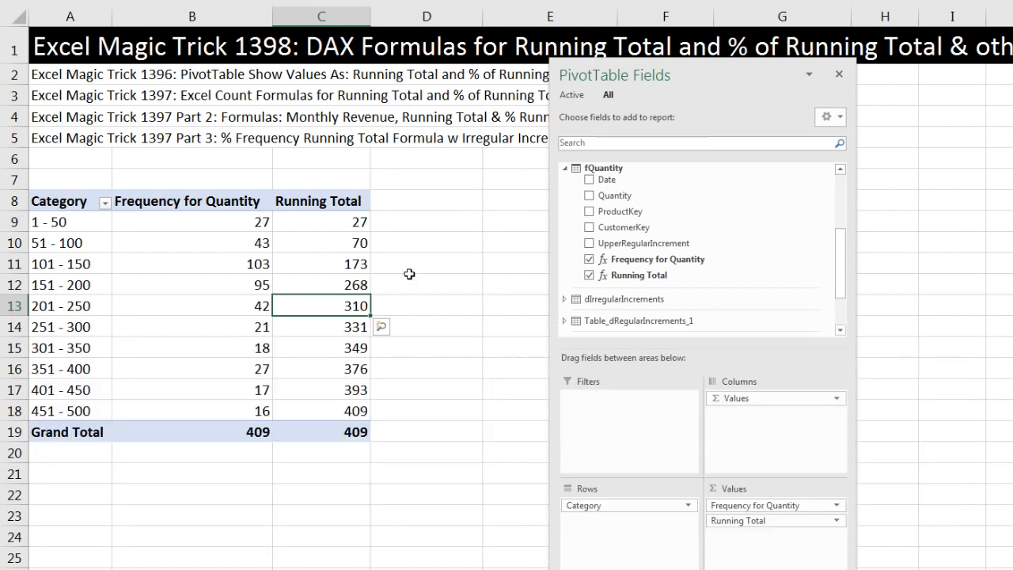
click(411, 309)
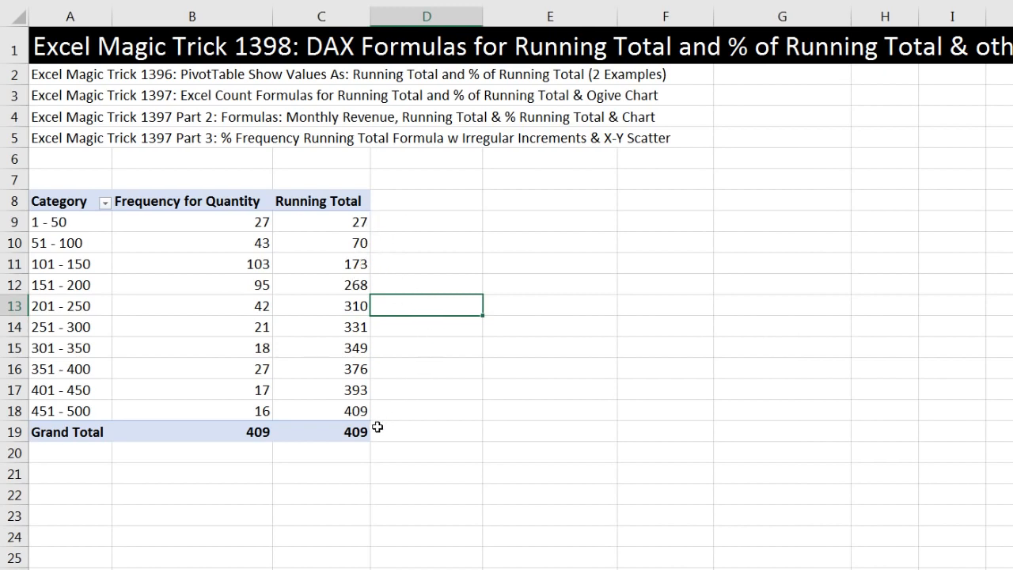
Back in Power Pivot, start a measure named % Running Total below Running Total, using the DIVIDE function
key(alt+Tab)
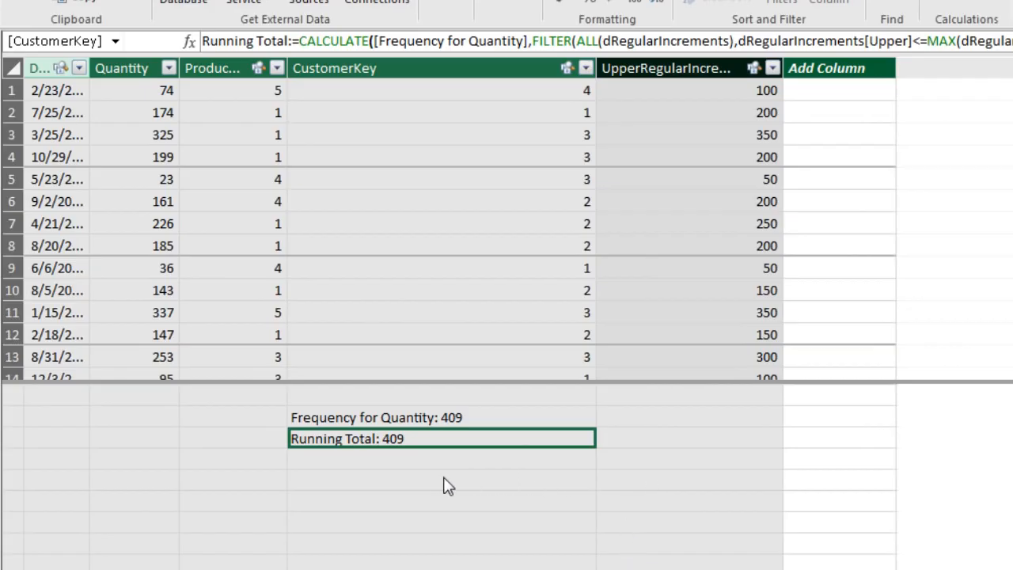
click(419, 459)
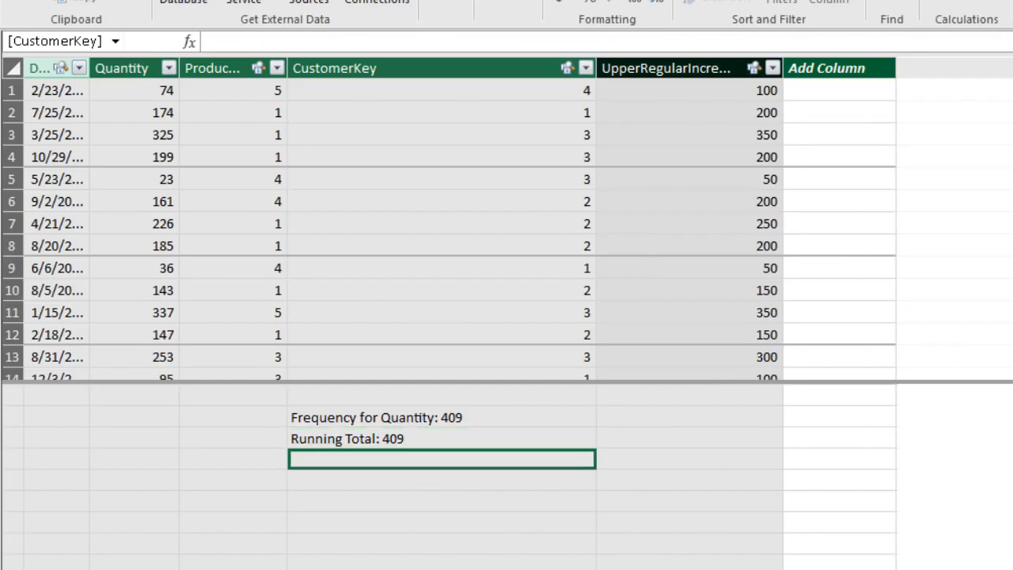
text(% Running Total)
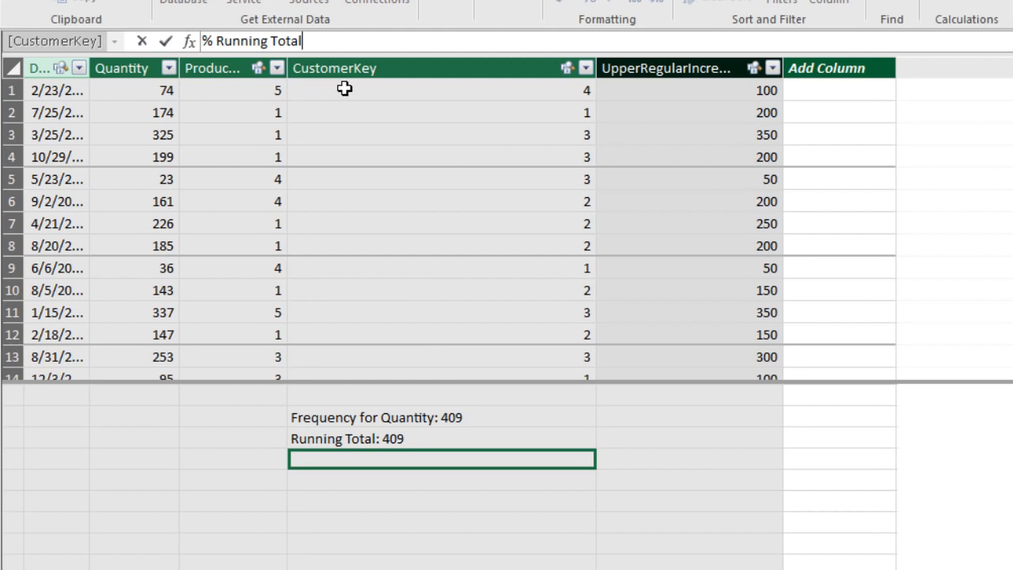
text(:=div)
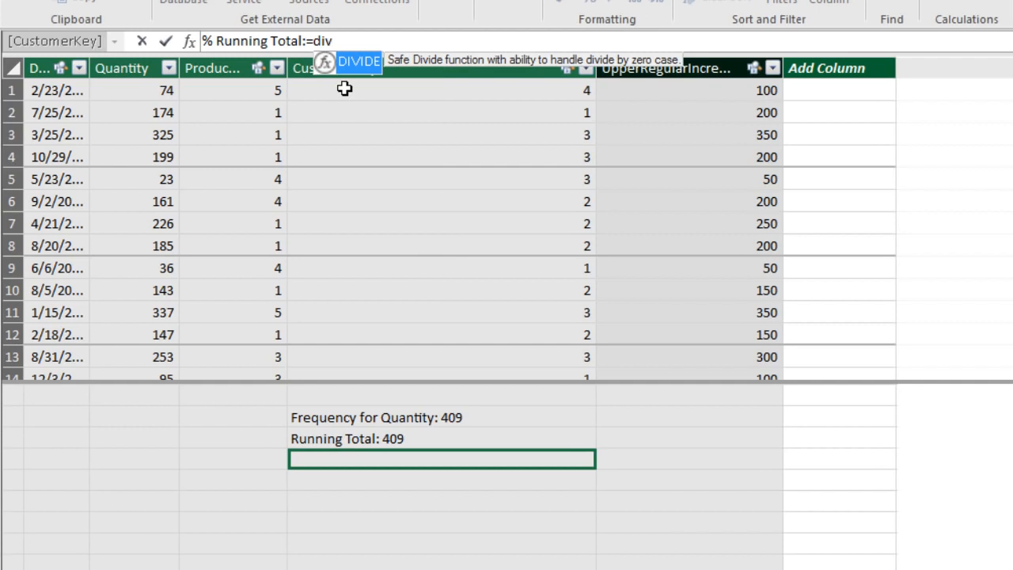
key(Tab)
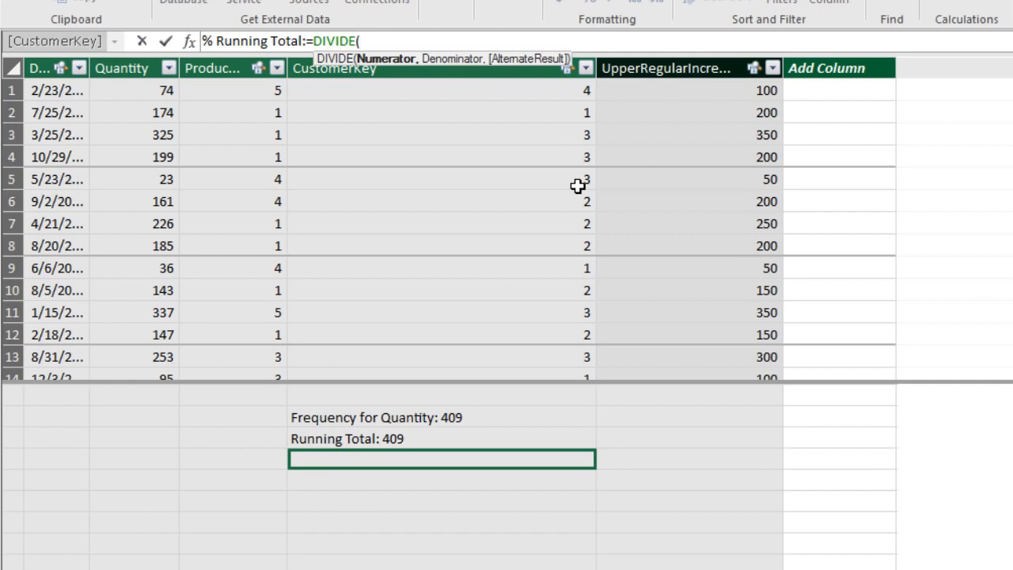
Enter the [Running Total] measure as DIVIDE's numerator, followed by a comma for the denominator
text([)
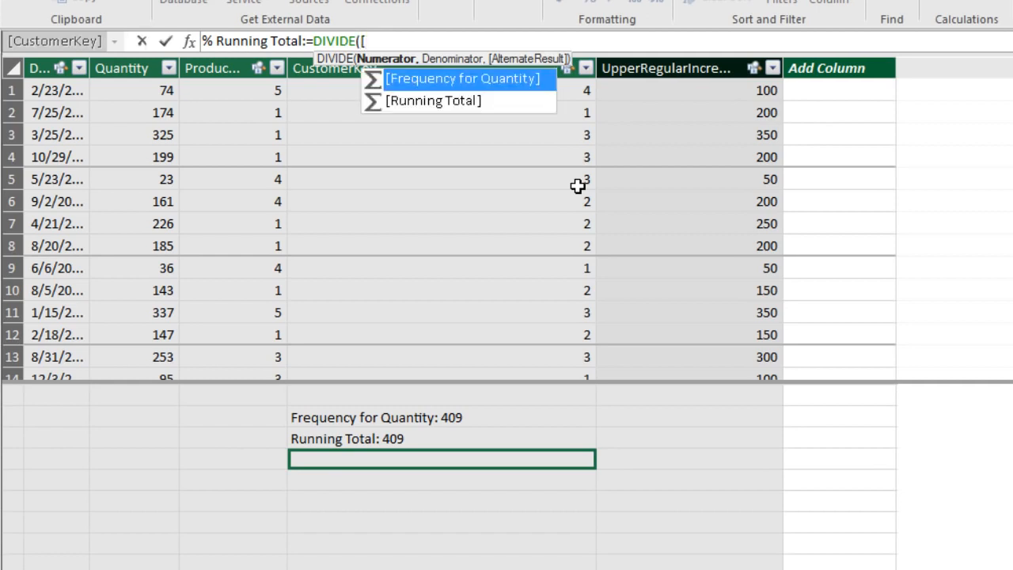
key(Down)
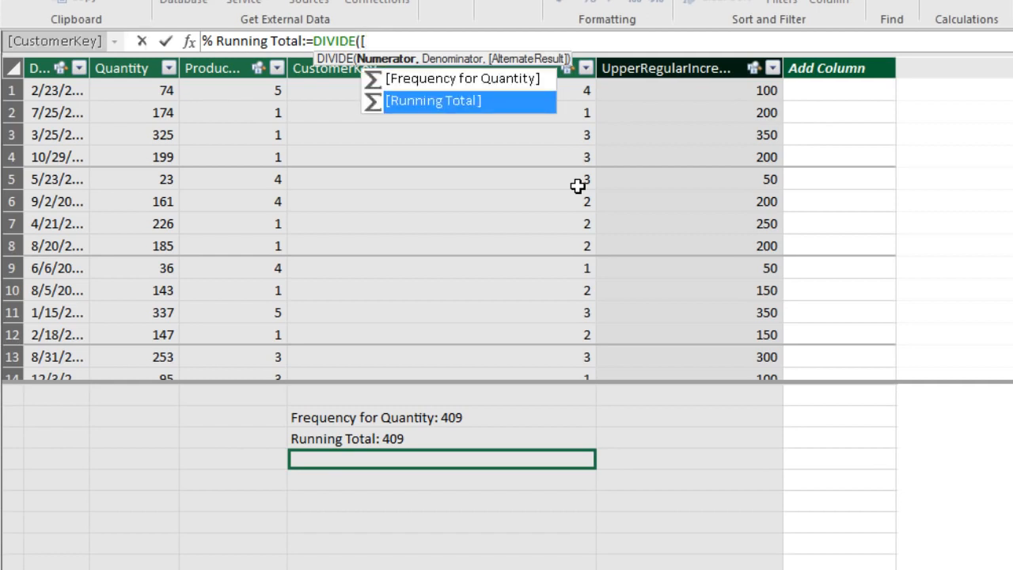
key(Tab)
text(,)
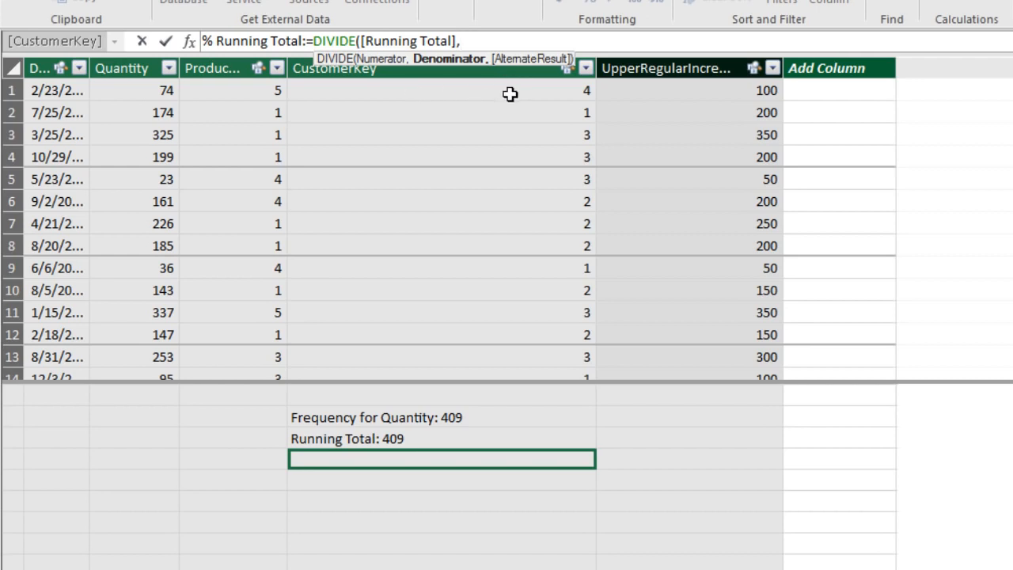
Begin the denominator with CALCULATE, using the [Running Total] measure as its expression
text(c)
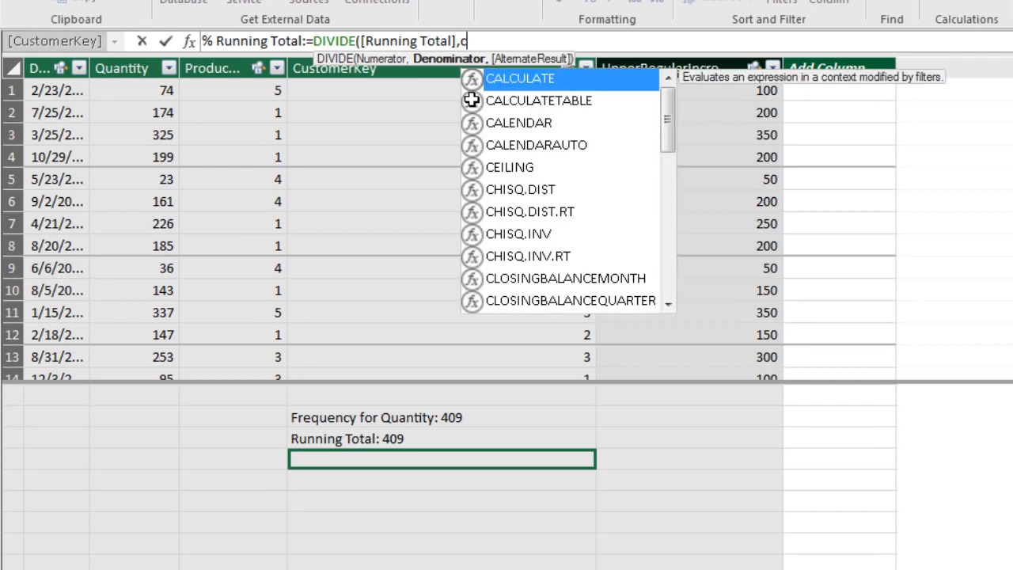
key(Tab)
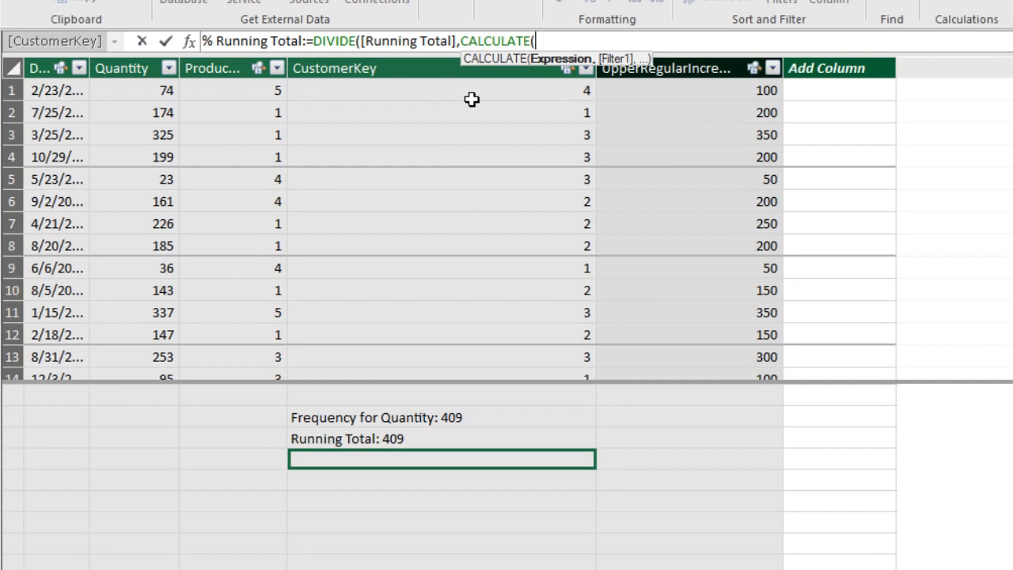
text([)
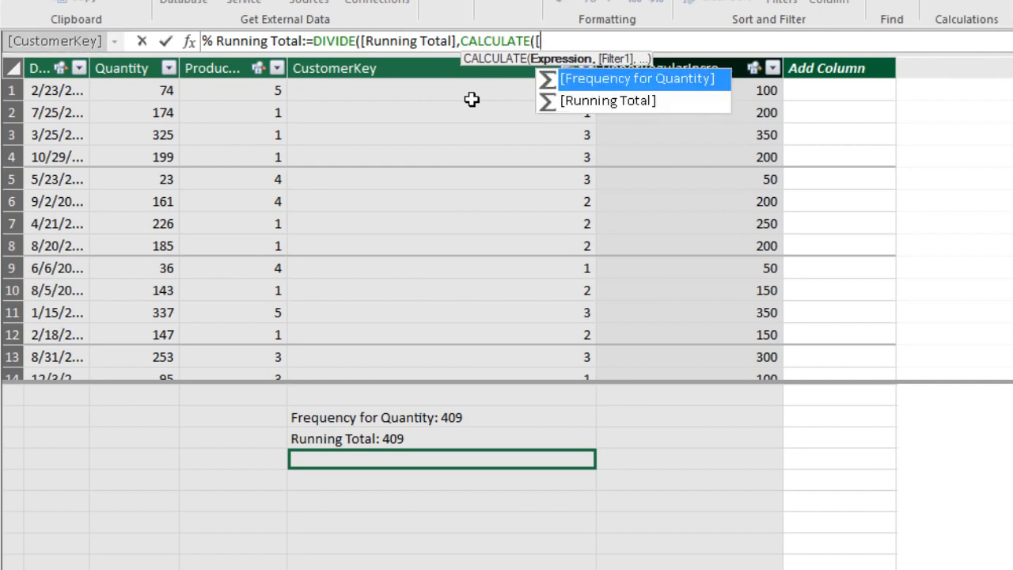
key(Down)
key(Up)
key(Down)
key(Up)
key(Down)
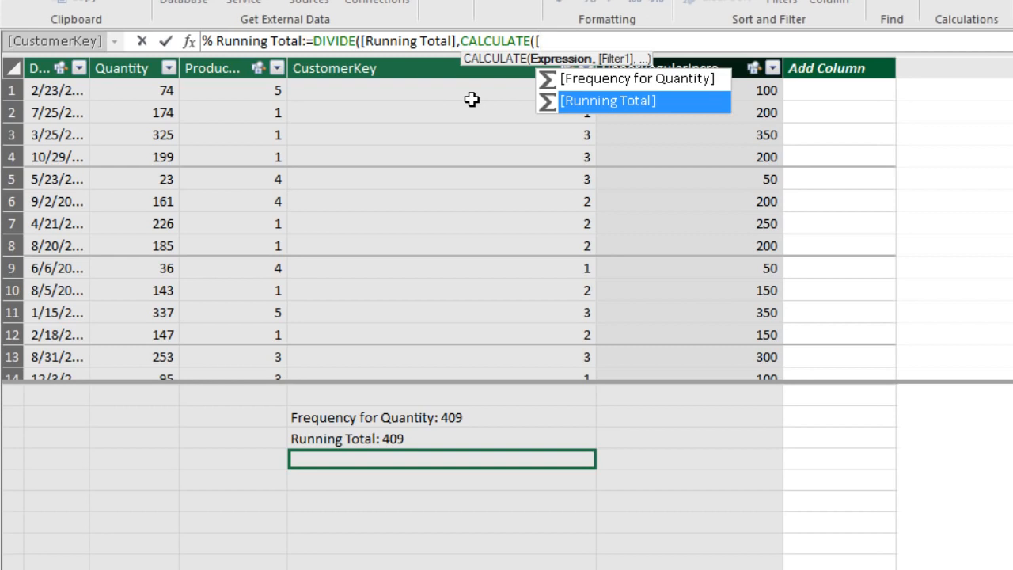
key(Tab)
text(,)
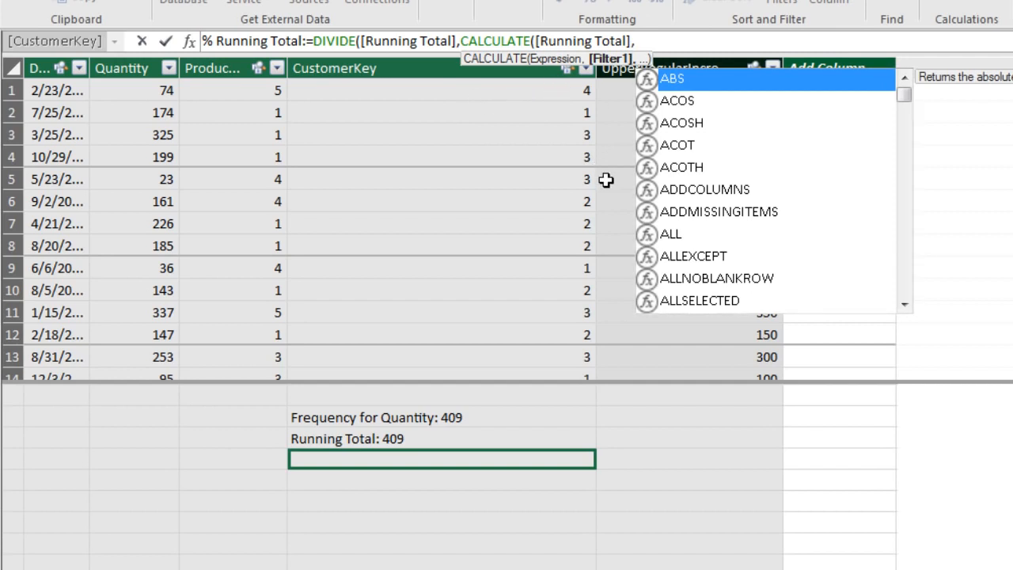
Add ALL(fQuantity) as the filter argument of CALCULATE in the % Running Total measure
text(all)
key(Tab)
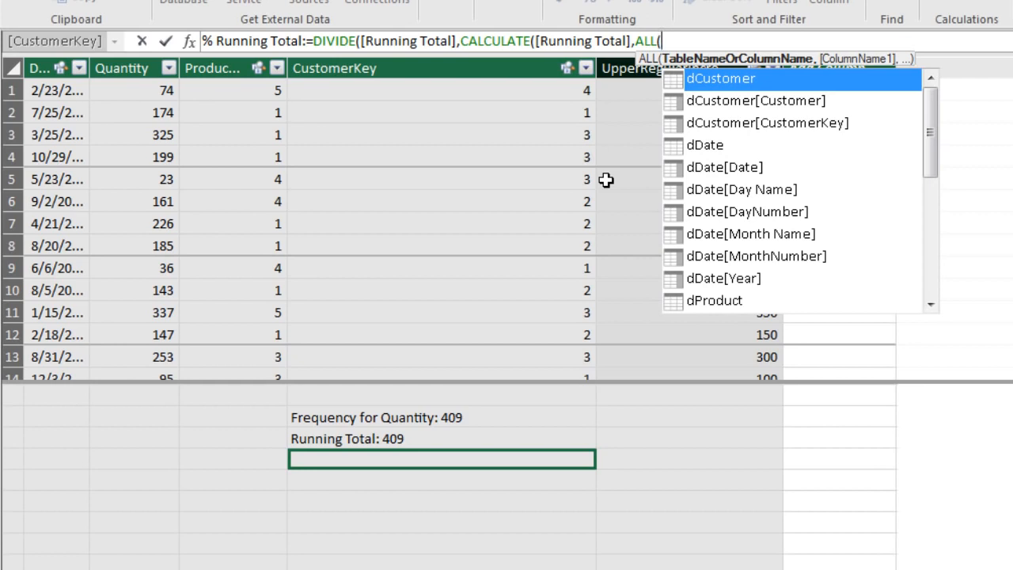
text(fq)
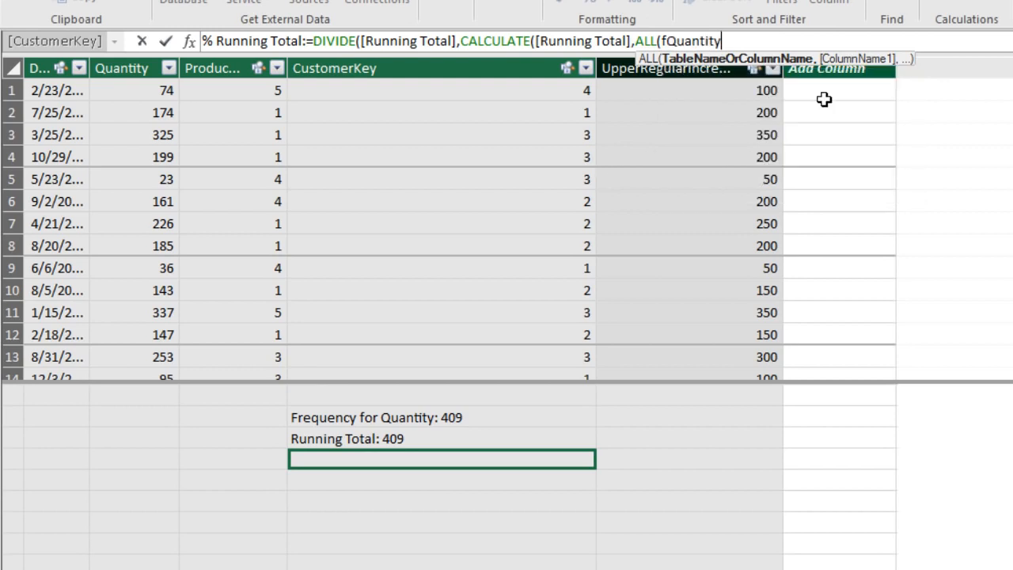
double_click(731, 85)
text())
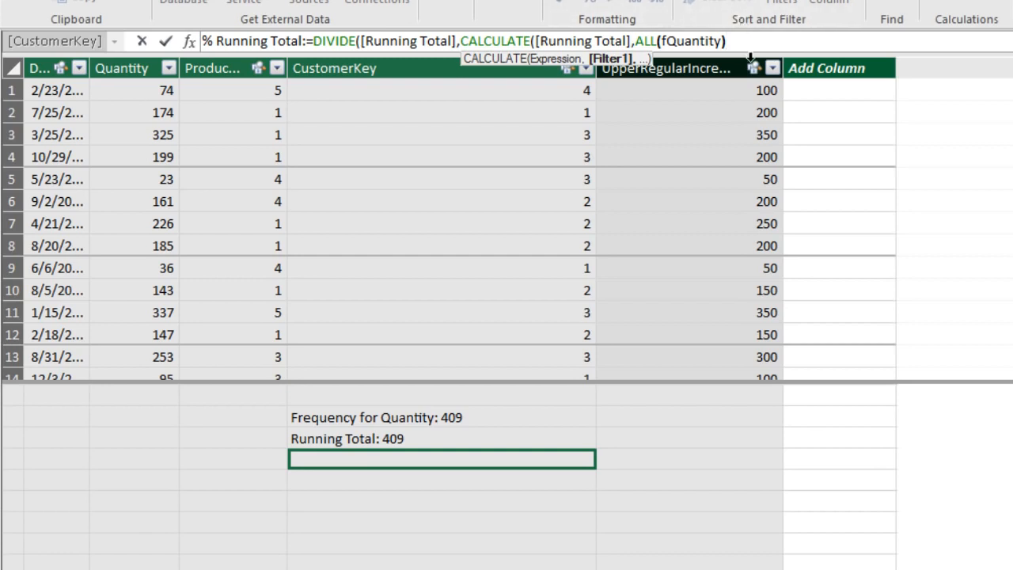
Close and commit the % Running Total measure formula, and format the measure as a percentage
text())
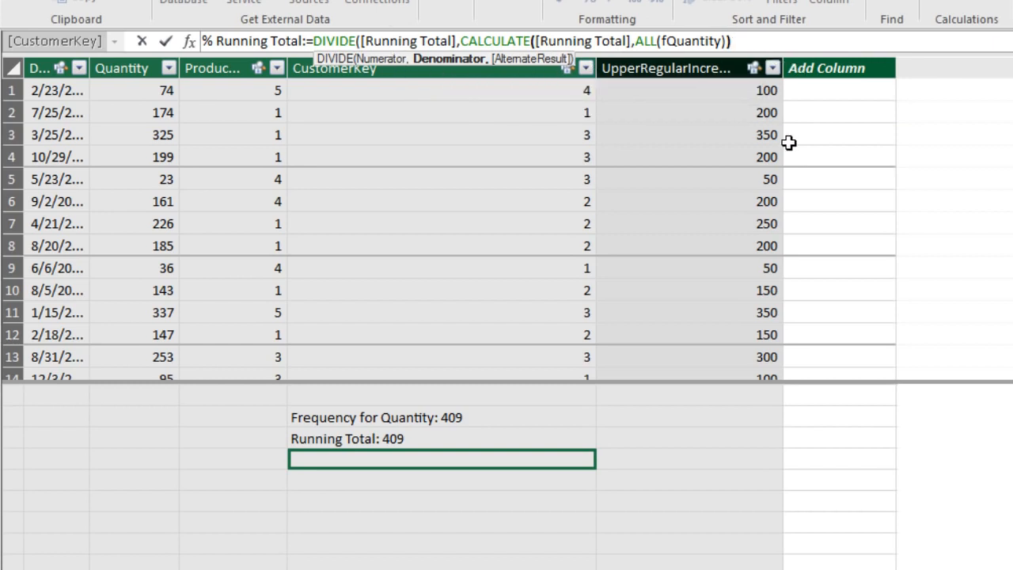
text())
key(Return)
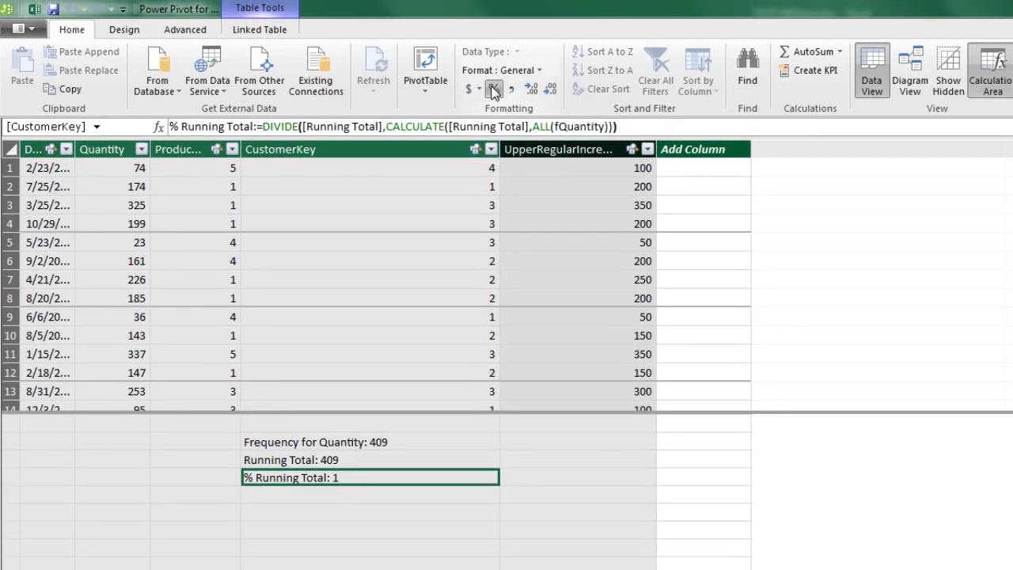
click(494, 89)
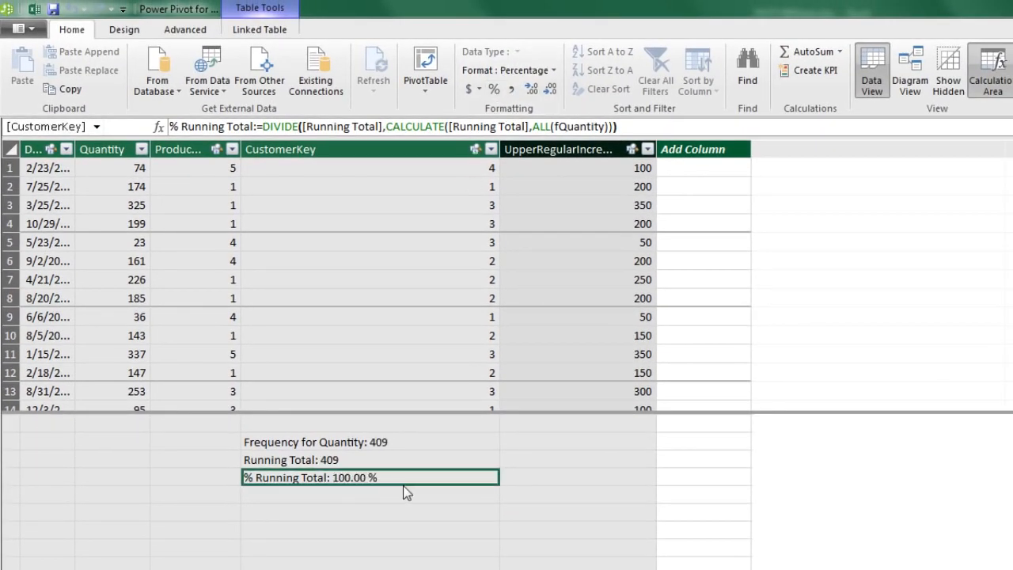
Switch to Excel and add the % Running Total measure to the values of the Category PivotTable
key(alt+Tab)
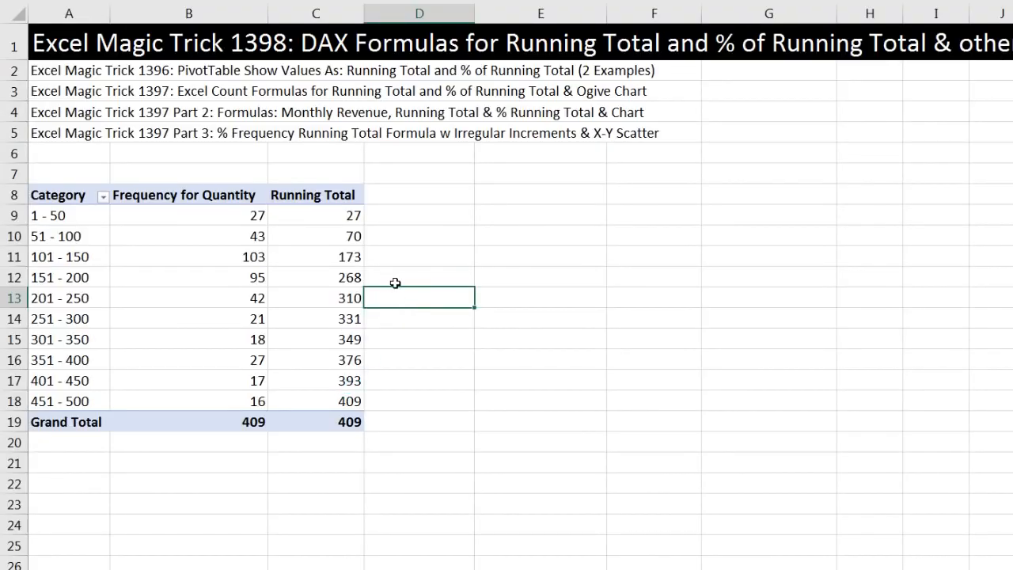
click(328, 303)
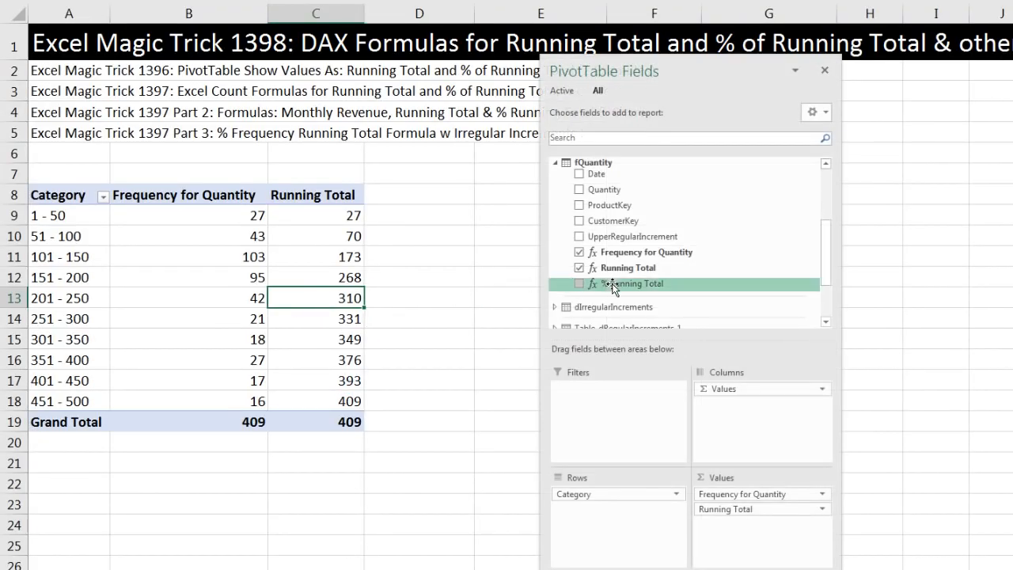
drag(619, 290, 727, 520)
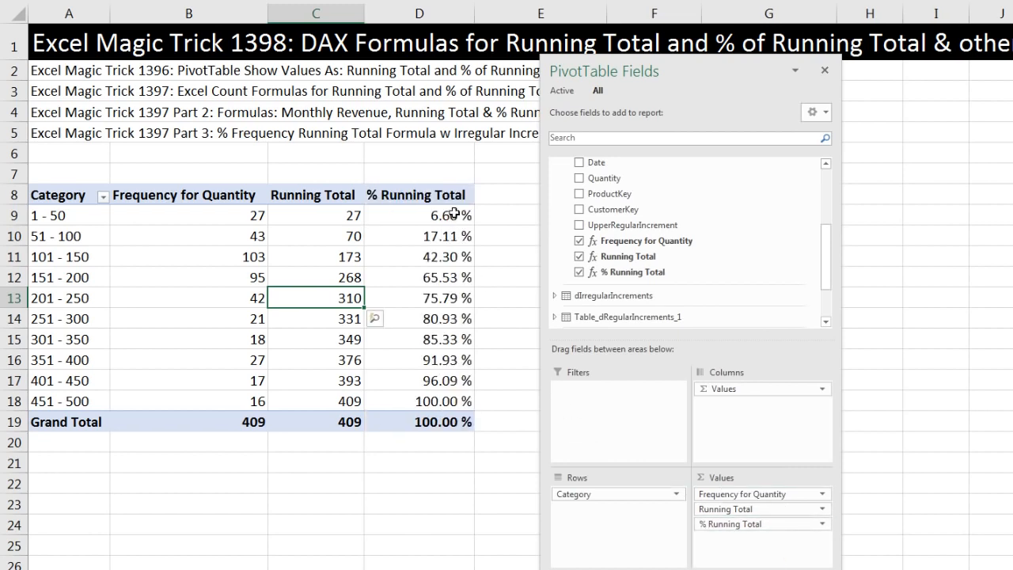
Examine the 201 - 250 category row, comparing its frequency, running total and % running total
click(454, 299)
drag(353, 299, 50, 301)
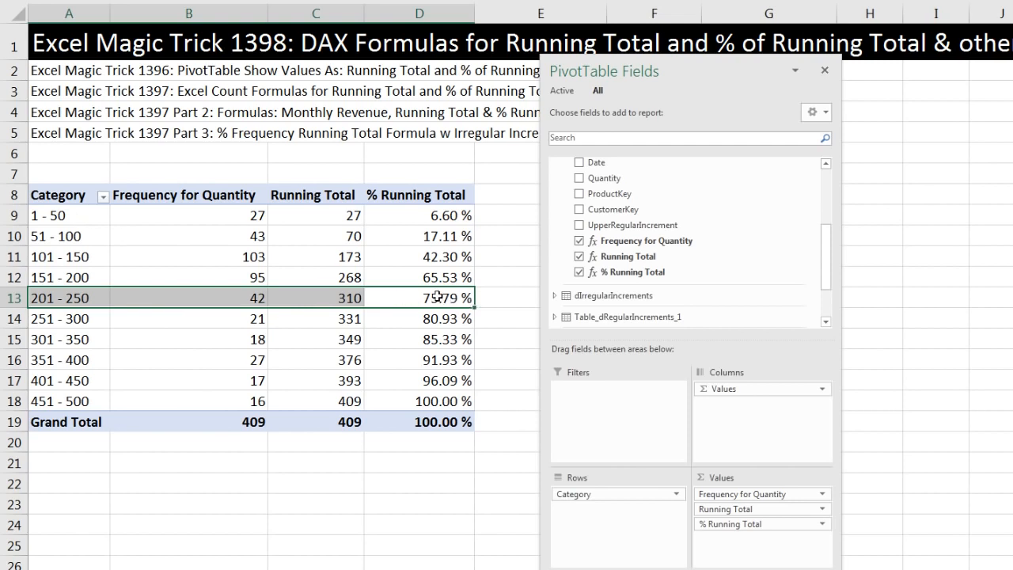
mouse_move(436, 295)
click(203, 297)
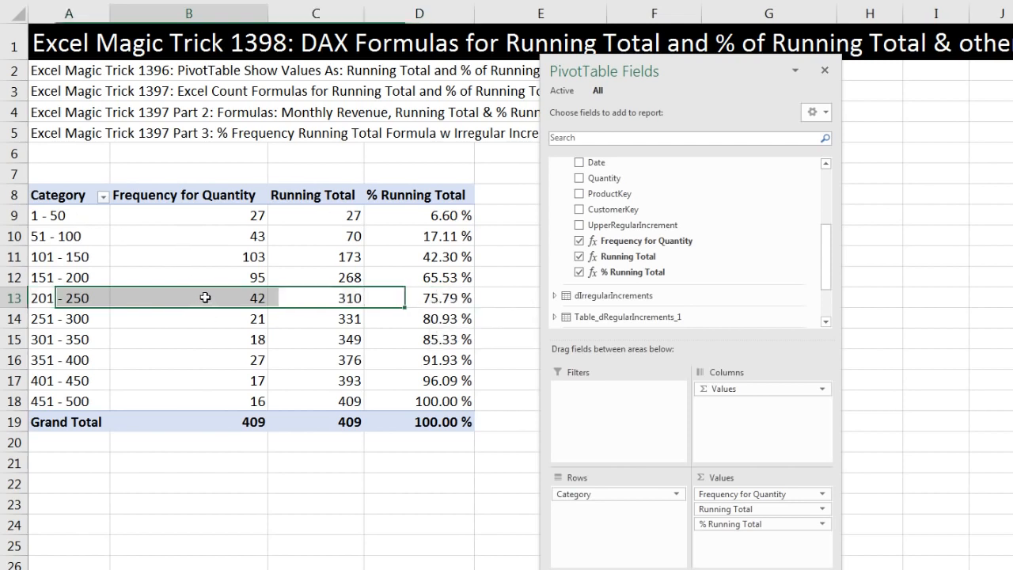
click(345, 297)
click(445, 297)
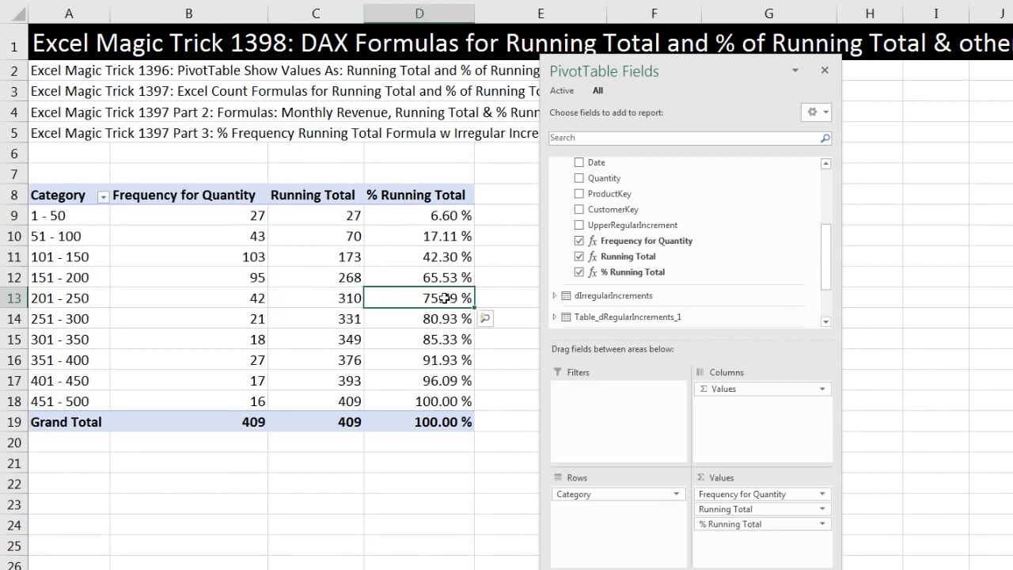
Insert a PivotTable based on the workbook's Data Model at cell A22 of the existing 1398 DAX worksheet
click(63, 480)
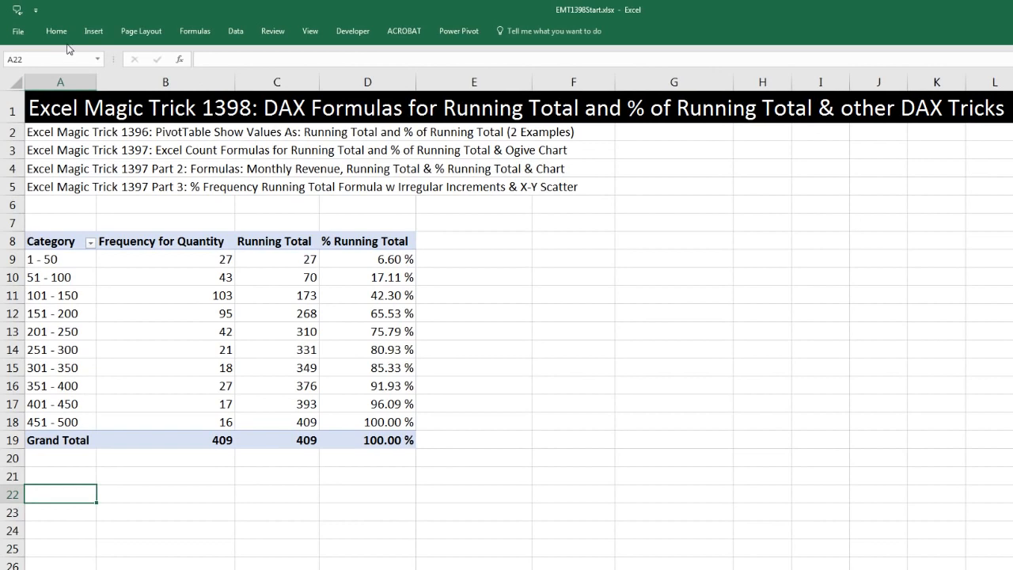
click(93, 30)
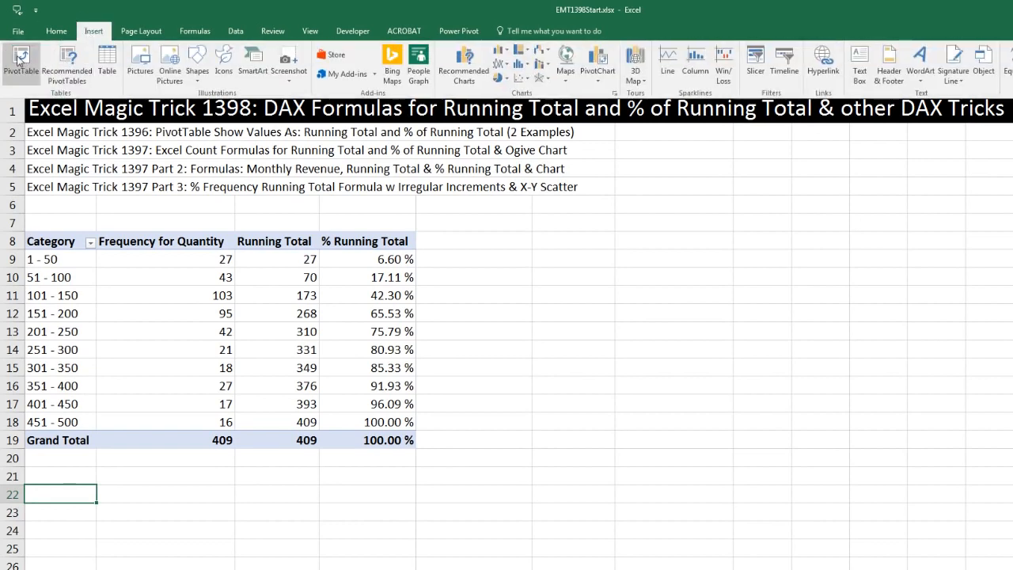
click(19, 59)
key(alt)
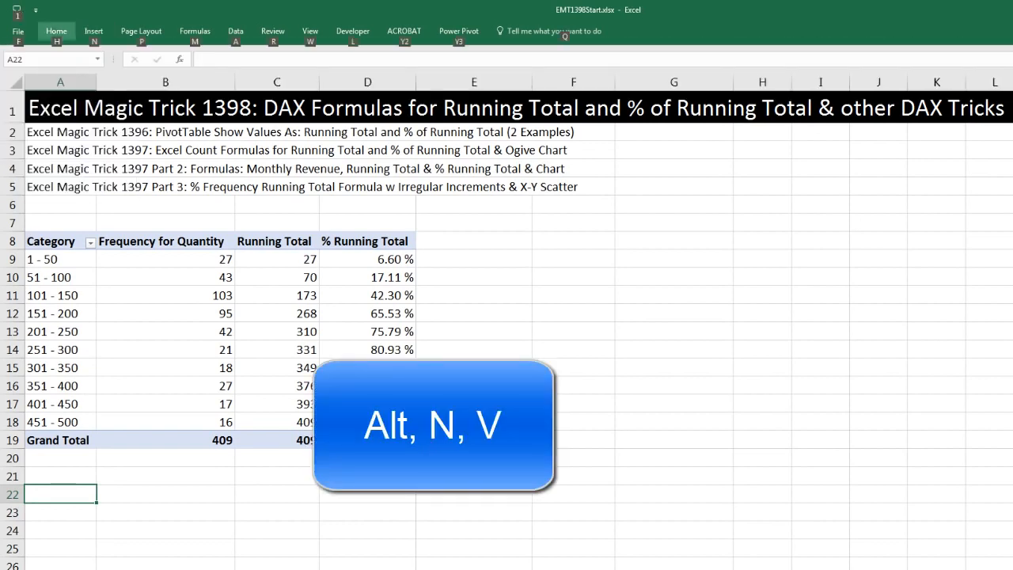
key(n)
key(v)
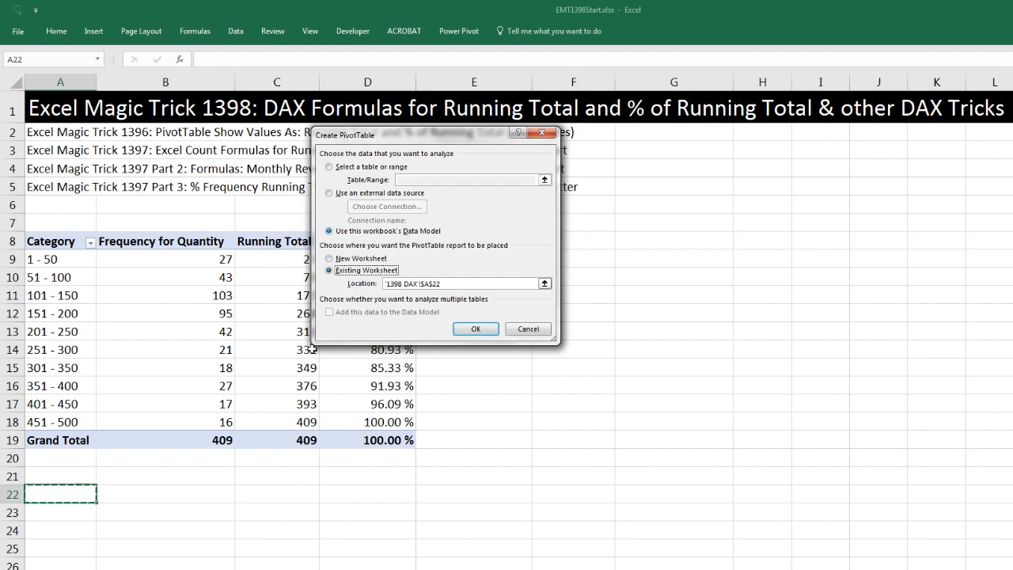
click(472, 328)
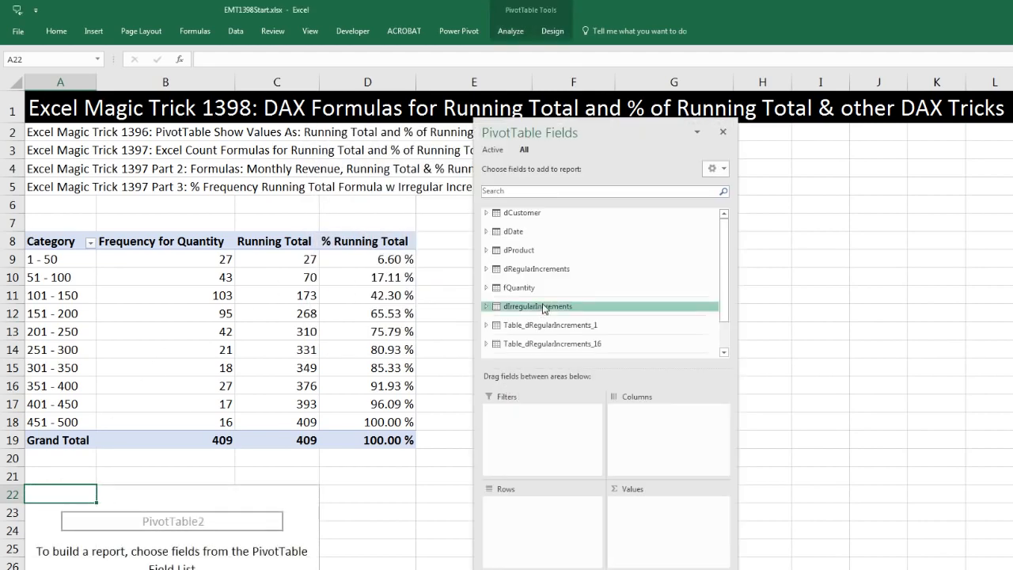
Add Year and then Month Name from the dDate table as row fields of the new PivotTable
scroll(206, 317, down, 3)
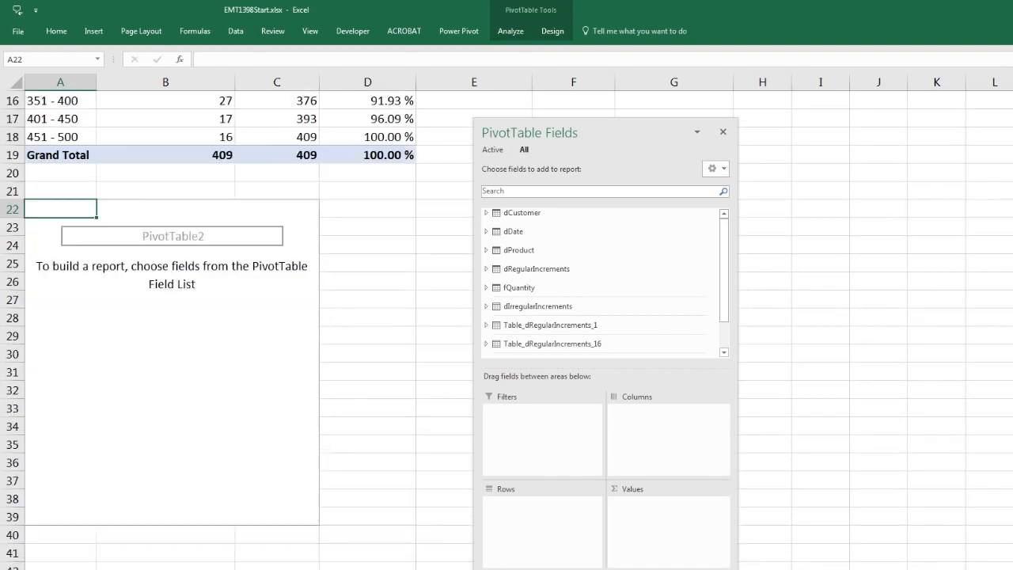
click(486, 232)
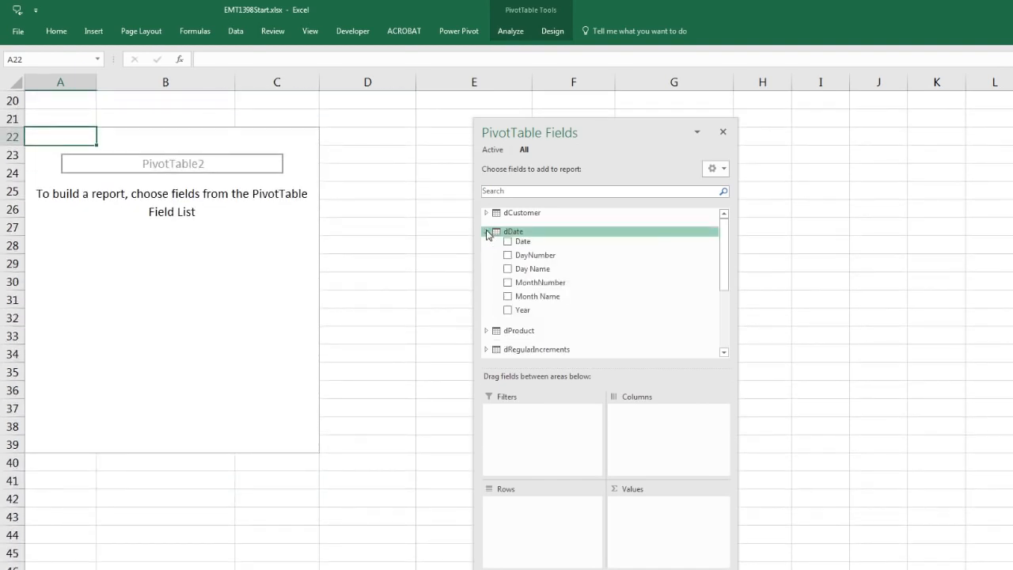
drag(519, 314, 554, 517)
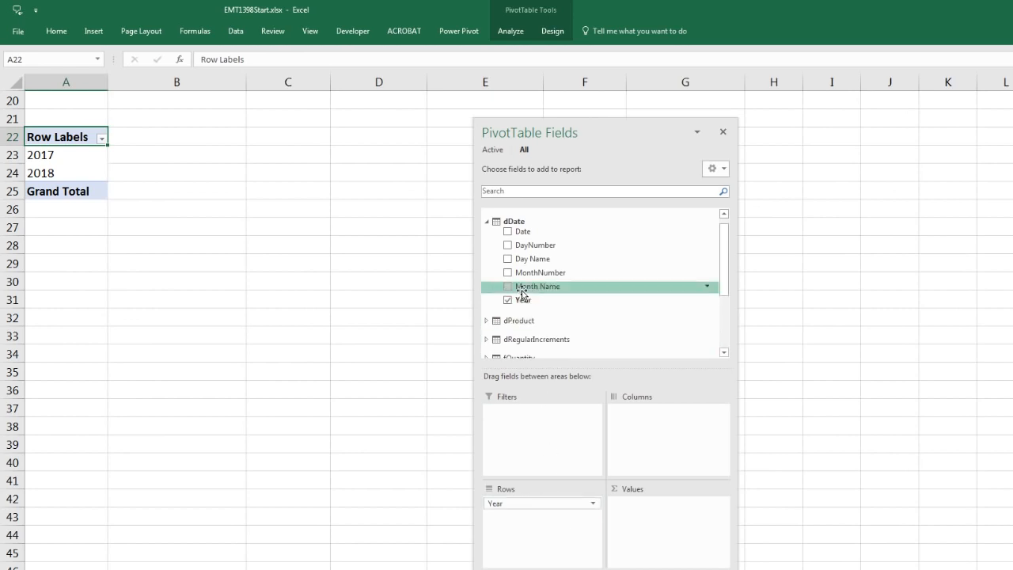
drag(522, 289, 558, 543)
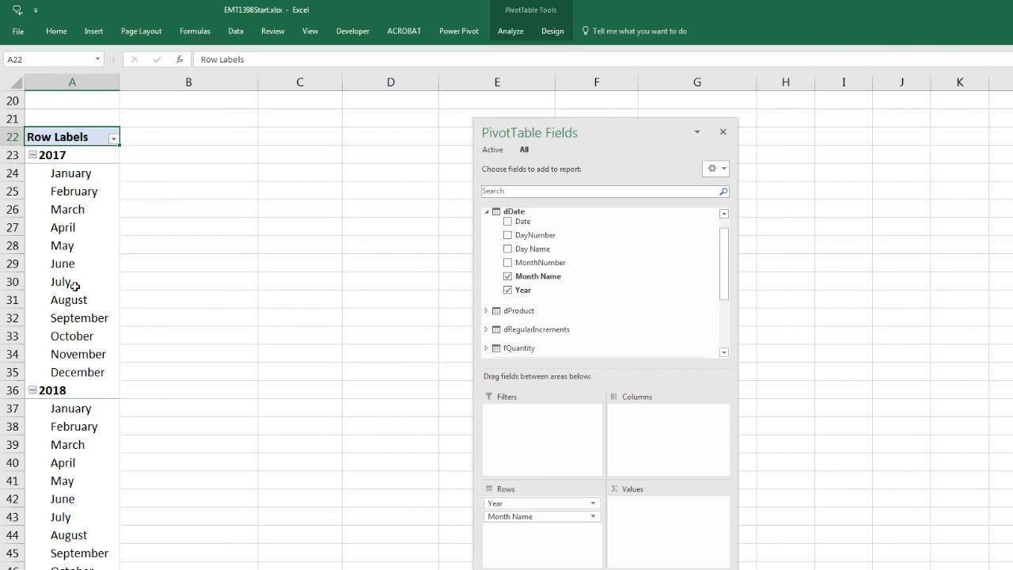
Change the Year and Month Name PivotTable's report layout to tabular form and deselect the PivotTable
click(70, 216)
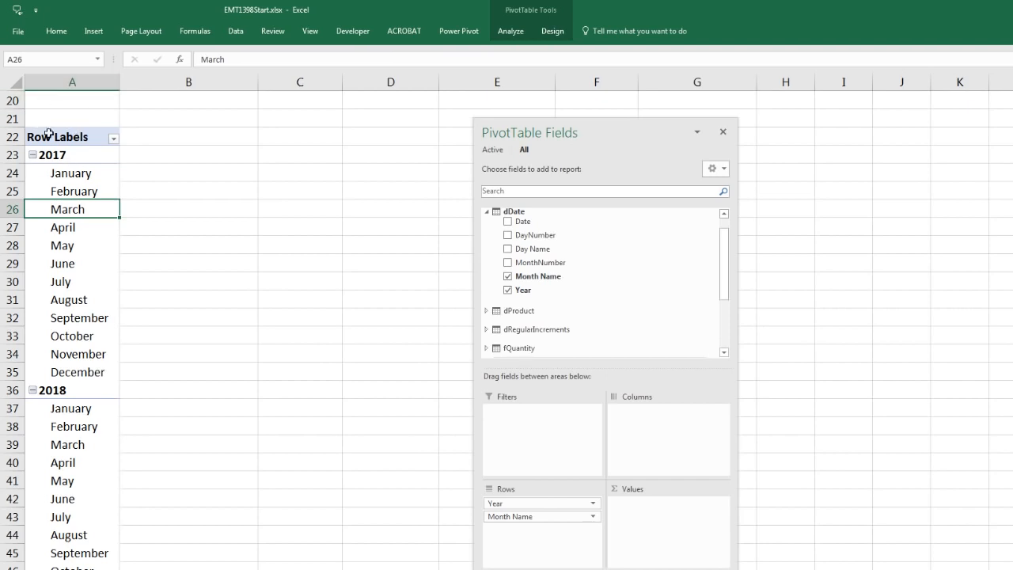
click(552, 30)
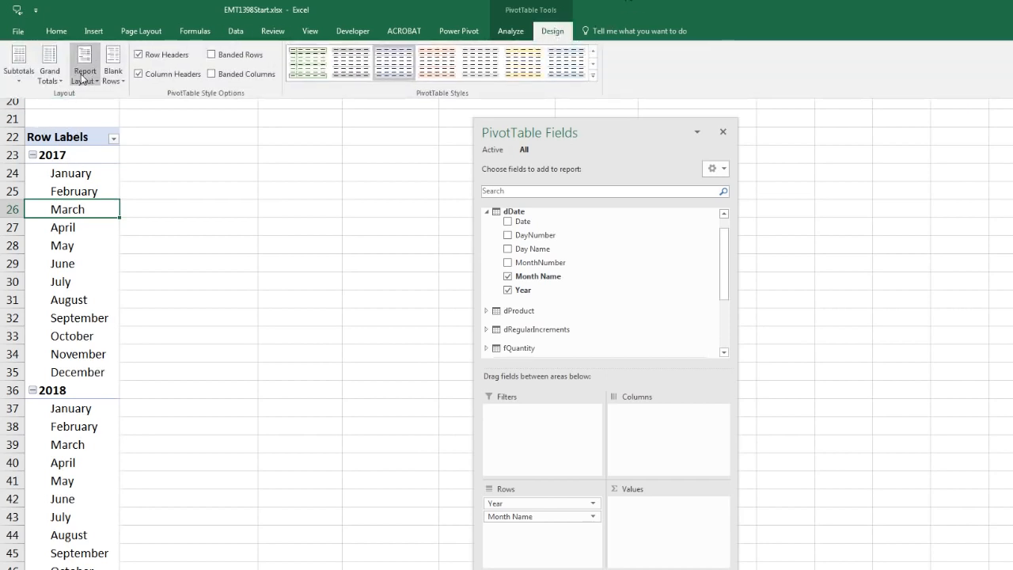
click(84, 65)
click(93, 155)
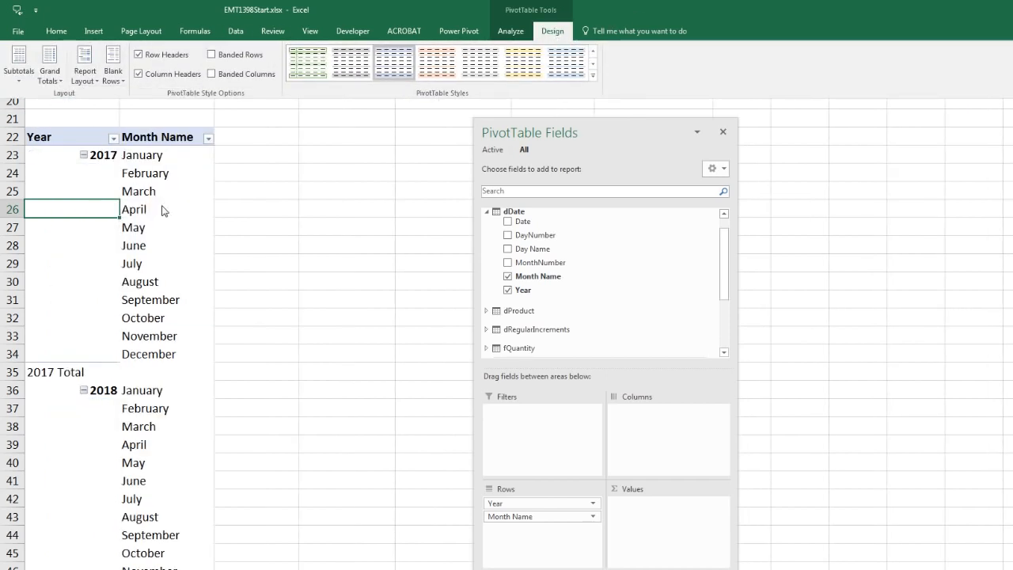
click(228, 256)
click(229, 248)
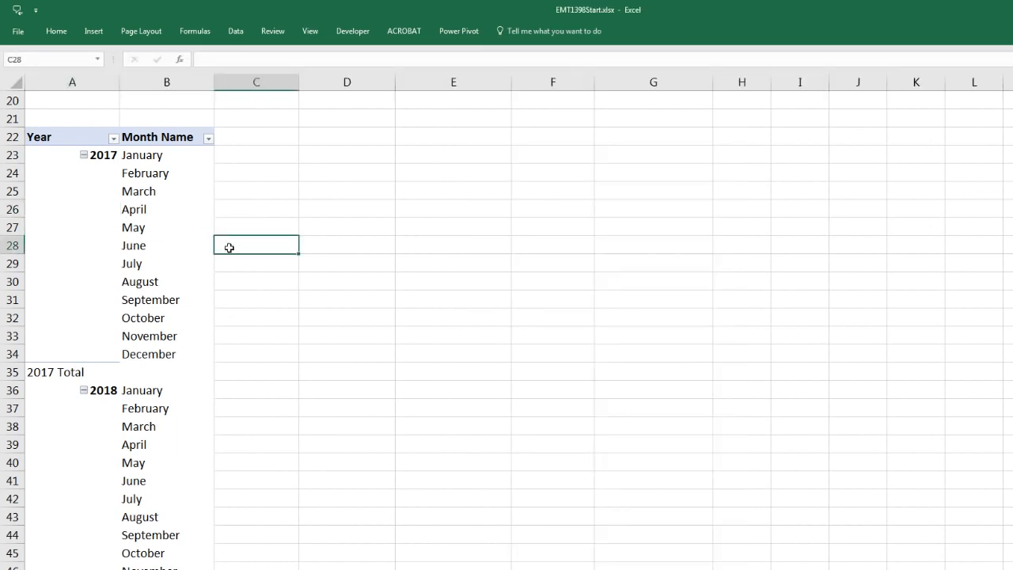
scroll(229, 248, up, 5)
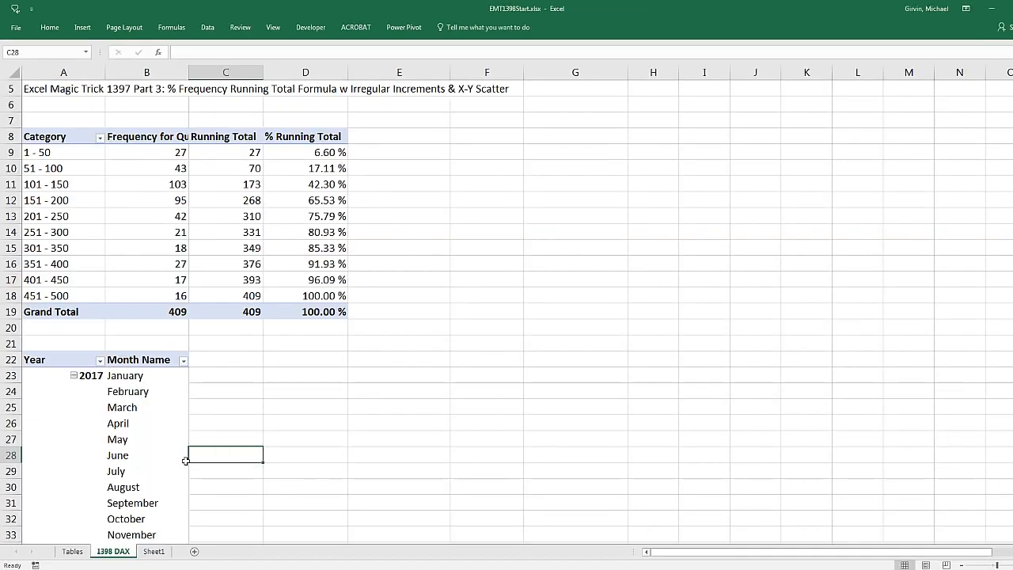
Switch to Power Pivot and create the measure Total Quantity:=SUM(fQuantity[Quantity]) two rows below % Running Total in the fQuantity calculation area
key(alt+Tab)
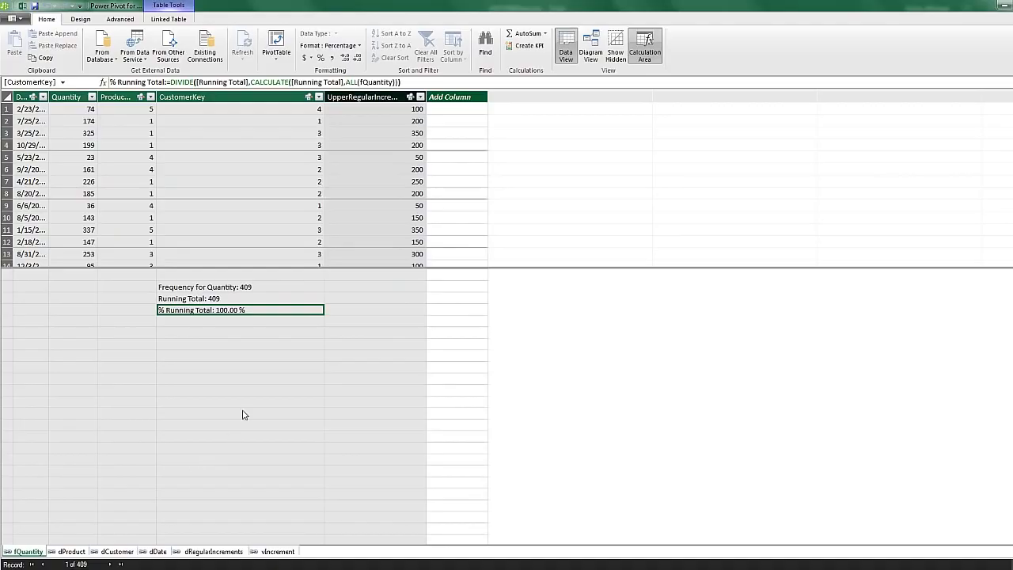
click(190, 334)
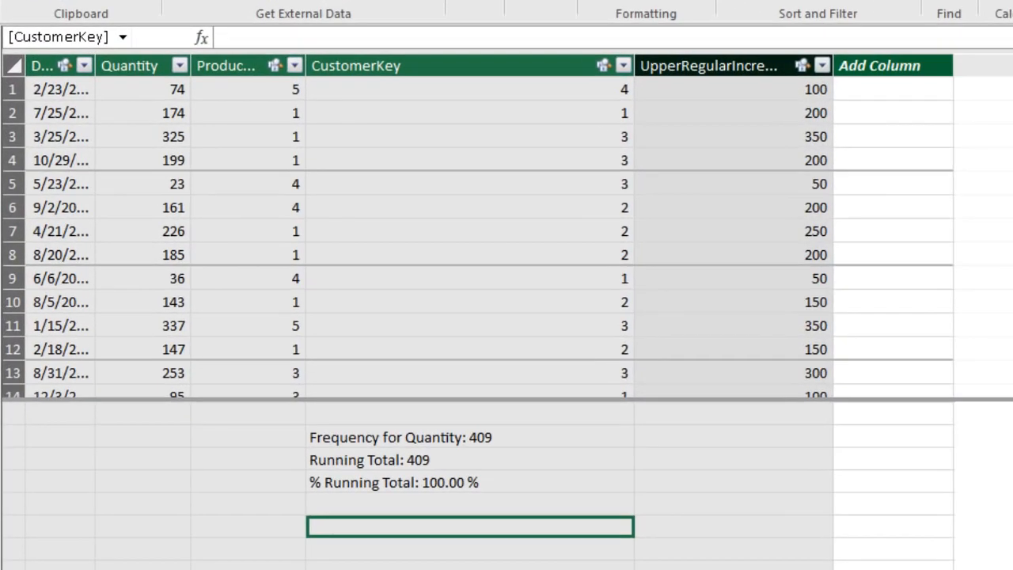
text(Total Quantity:)
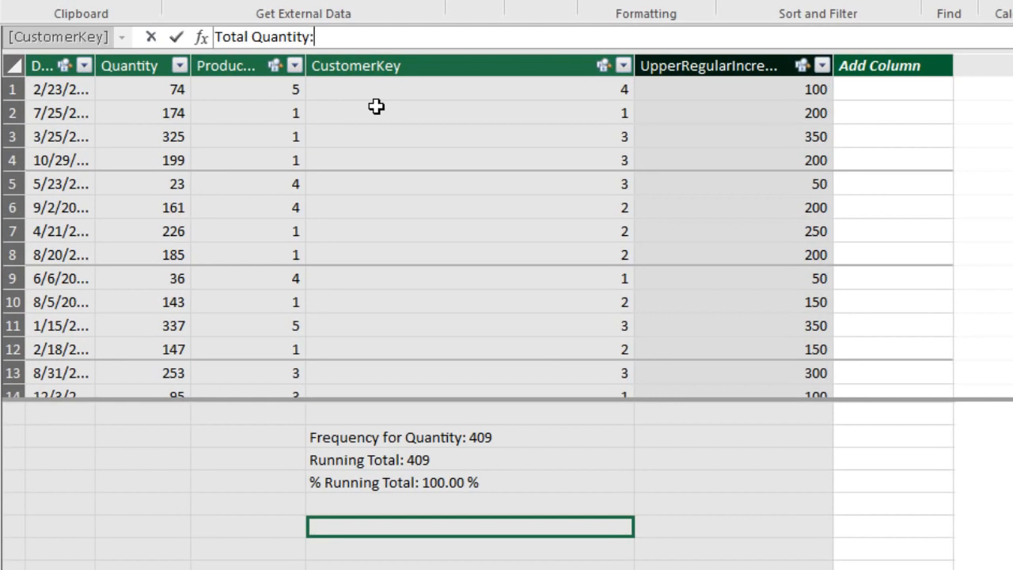
text(=SUM()
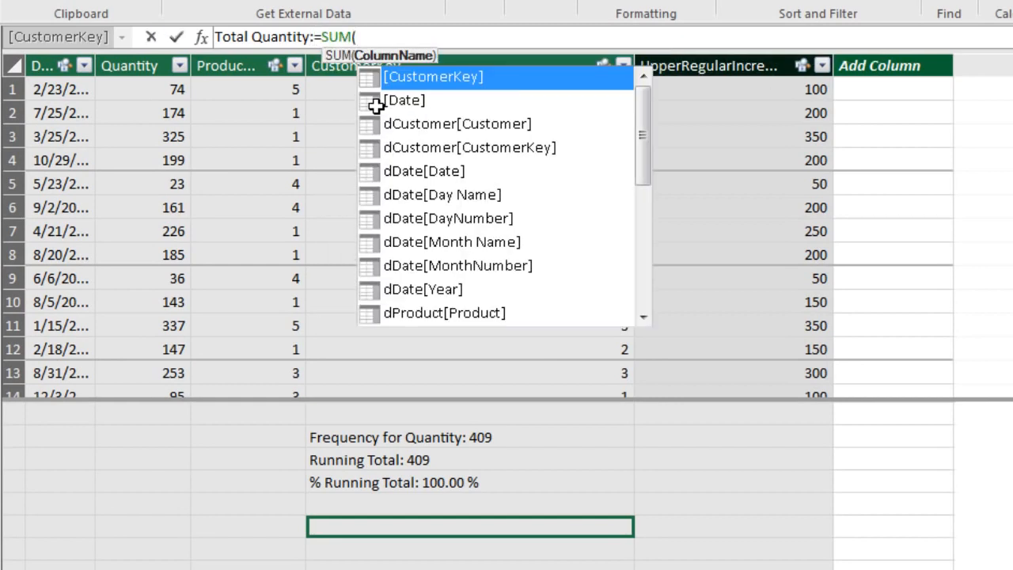
text(fq)
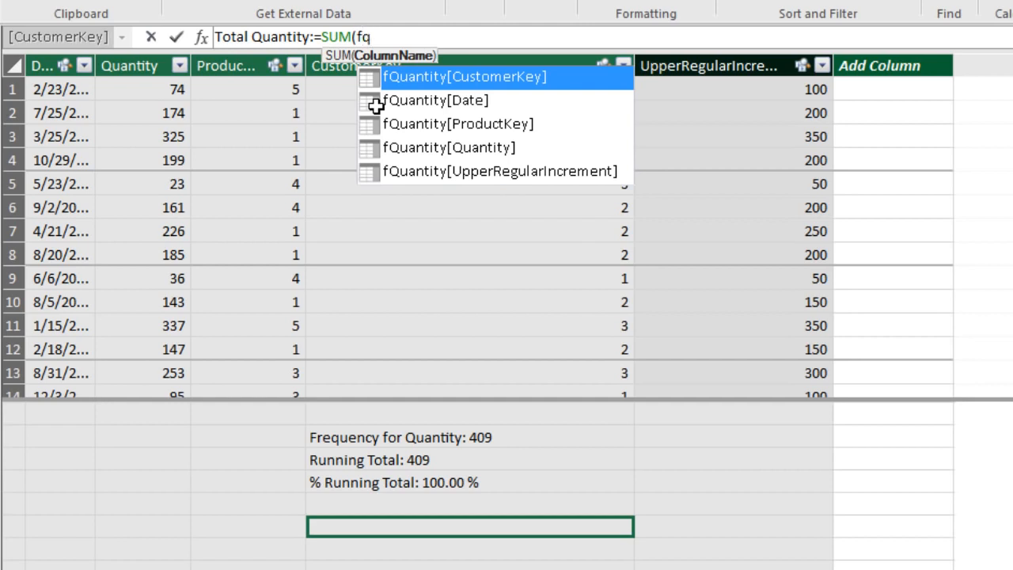
key(Down)
key(Down)
key(Down)
key(Tab)
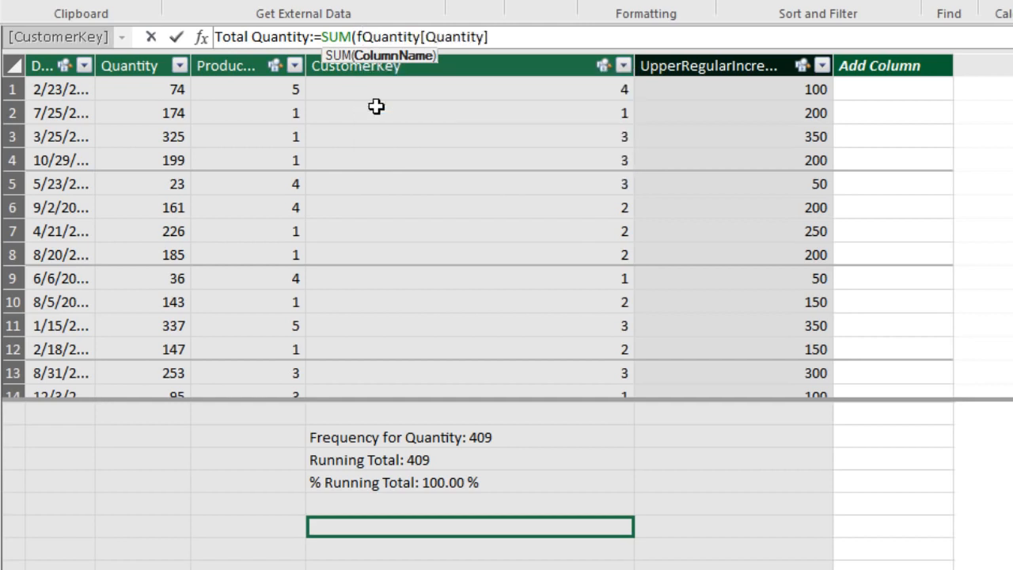
text())
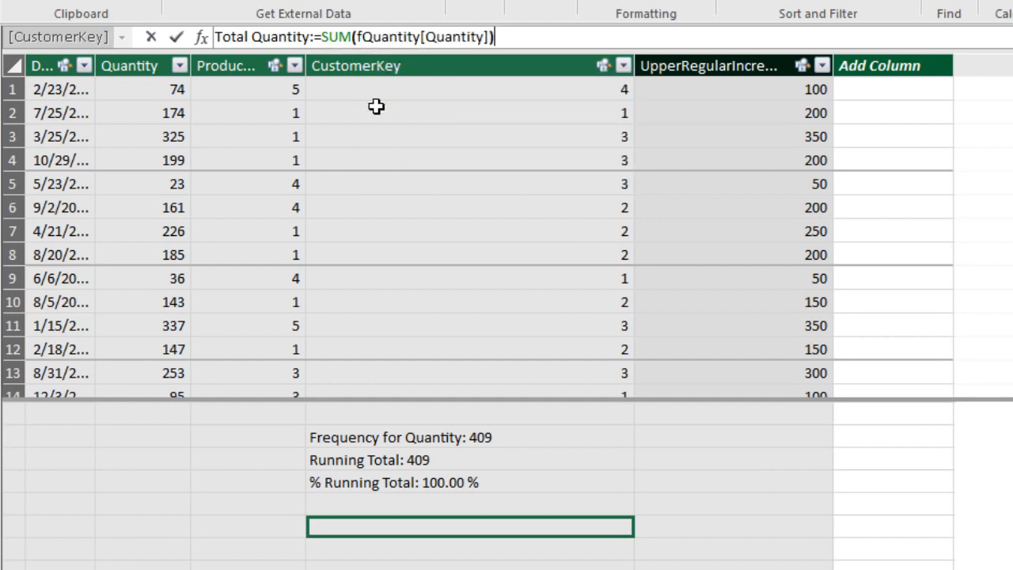
key(Return)
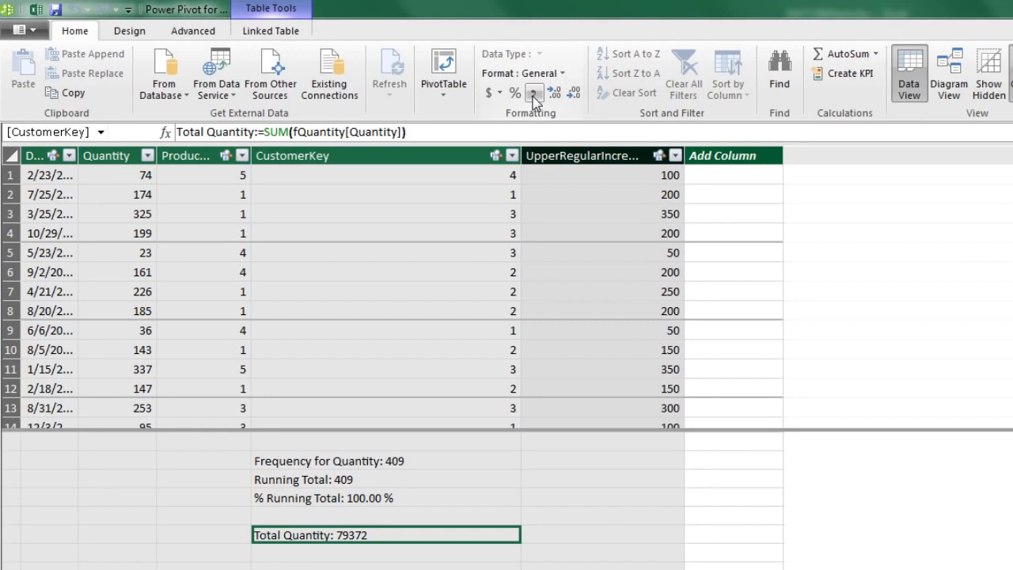
Format the Total Quantity measure with a thousands separator and no decimal places
click(534, 95)
click(573, 94)
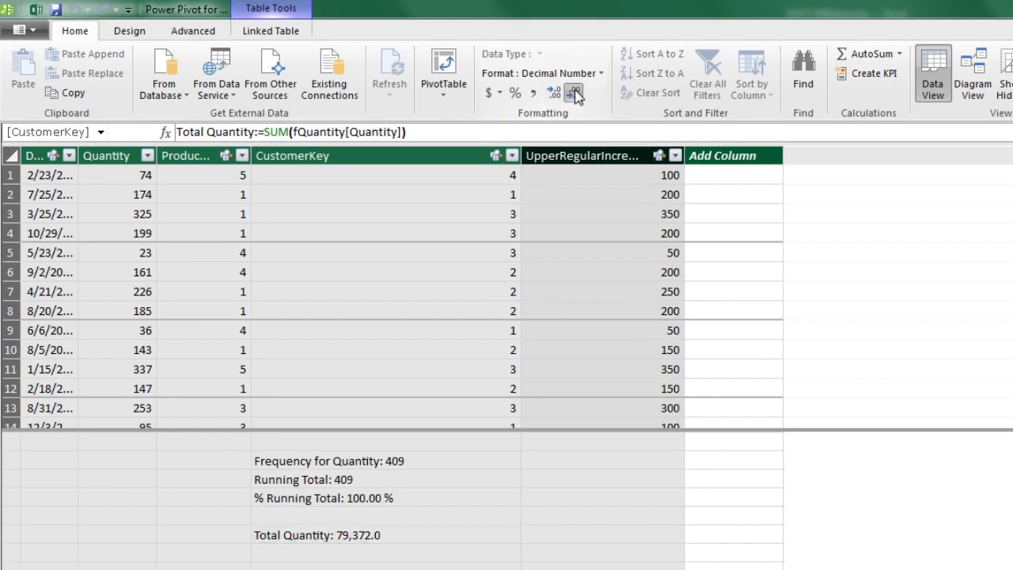
click(575, 95)
Switch to the Excel workbook, add the fQuantity measure Total Quantity to the Year and Month Name PivotTable's values, and deselect the PivotTable
key(alt+Tab)
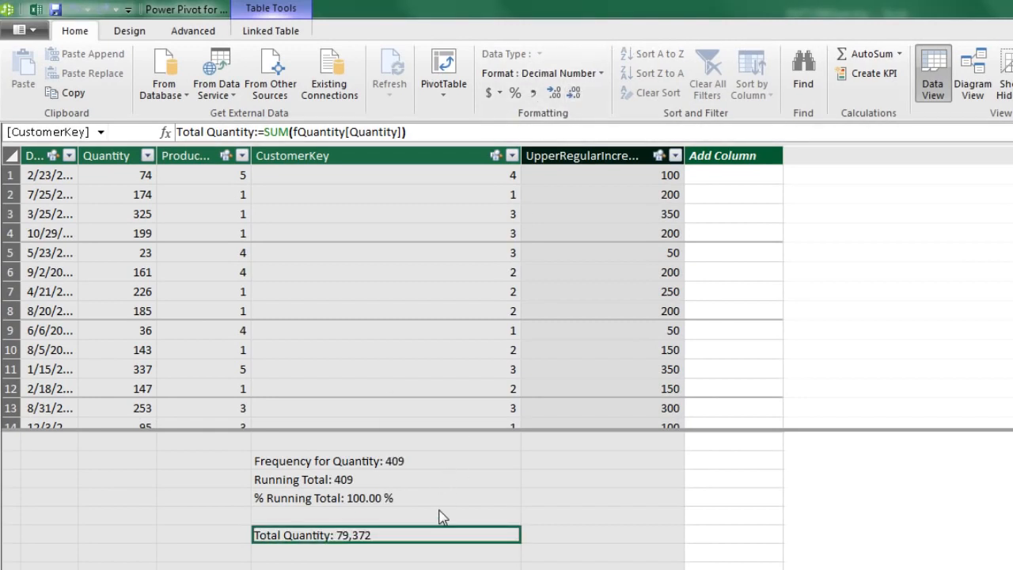
scroll(316, 295, down, 4)
scroll(316, 296, down, 2)
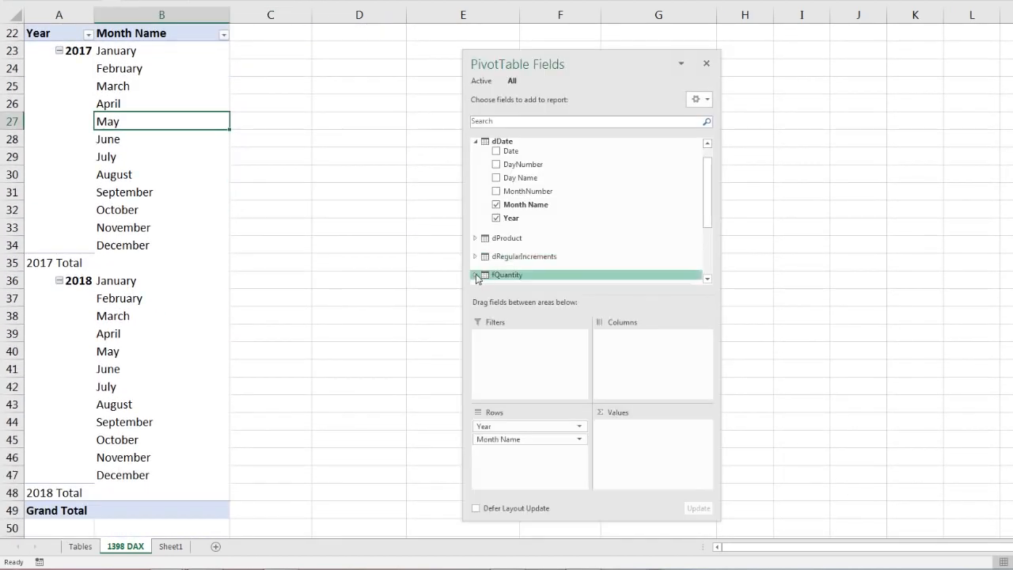
click(476, 275)
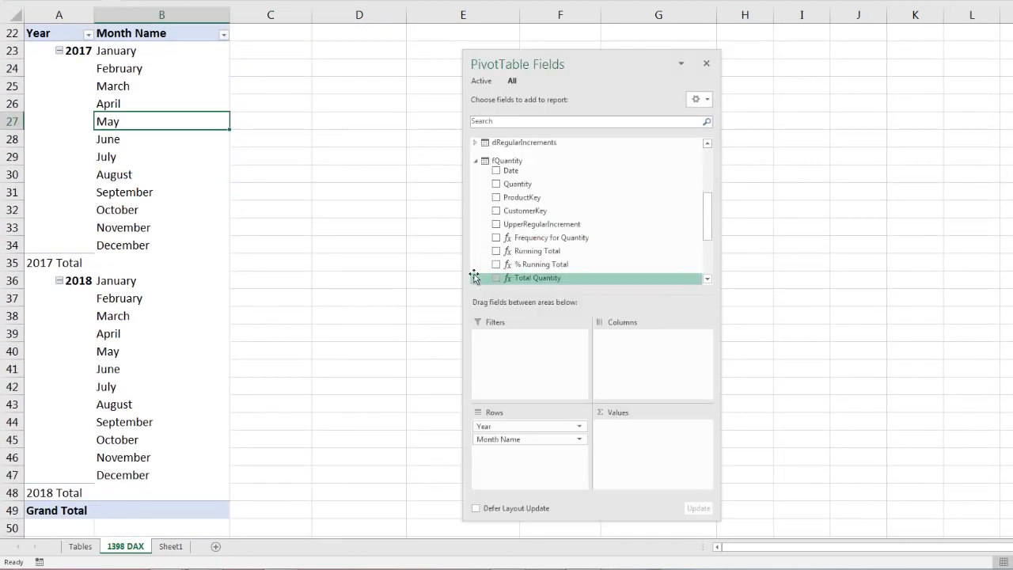
scroll(506, 226, down, 1)
drag(567, 252, 627, 417)
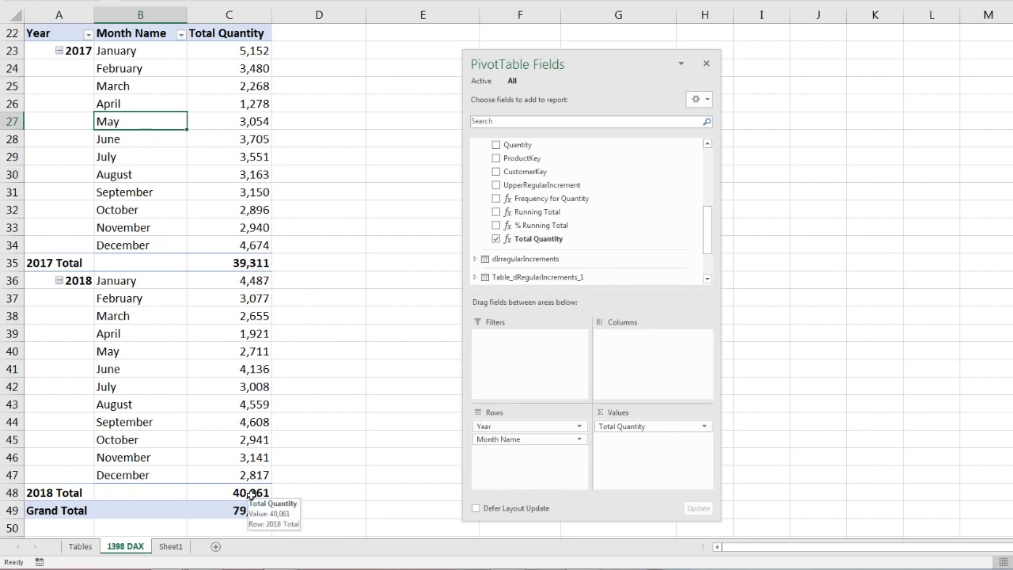
click(291, 142)
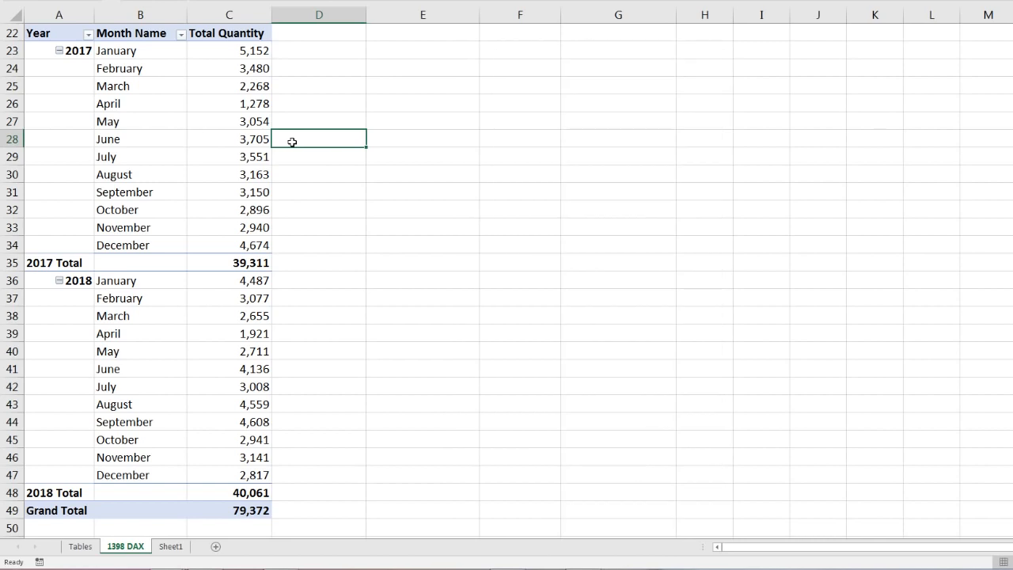
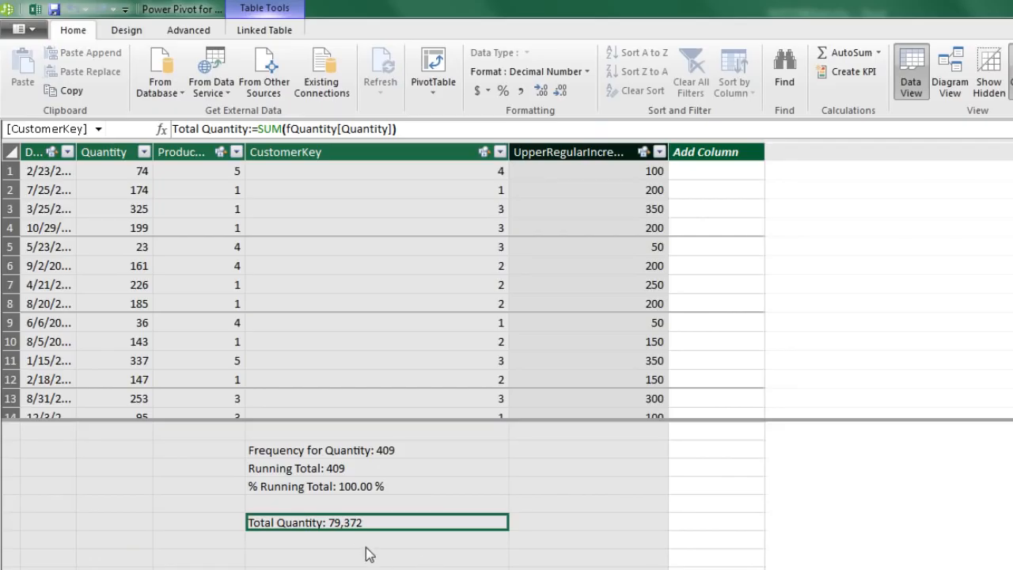
In Power Pivot, start a measure in the cell below Total Quantity with Cumulative Total:=CALCULATE([Total Quantity],
click(370, 541)
text(Cumulative Total:=)
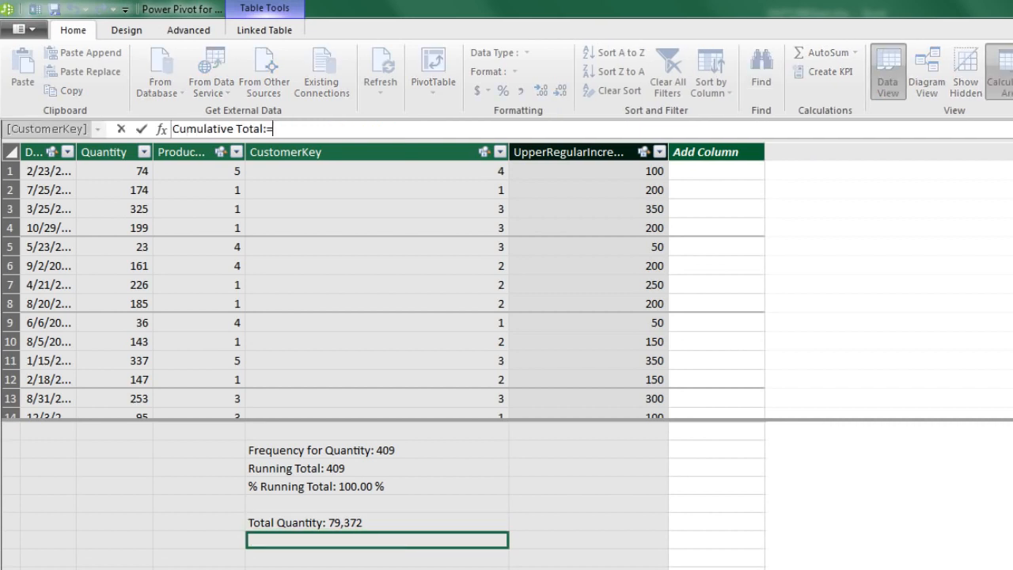
text(c)
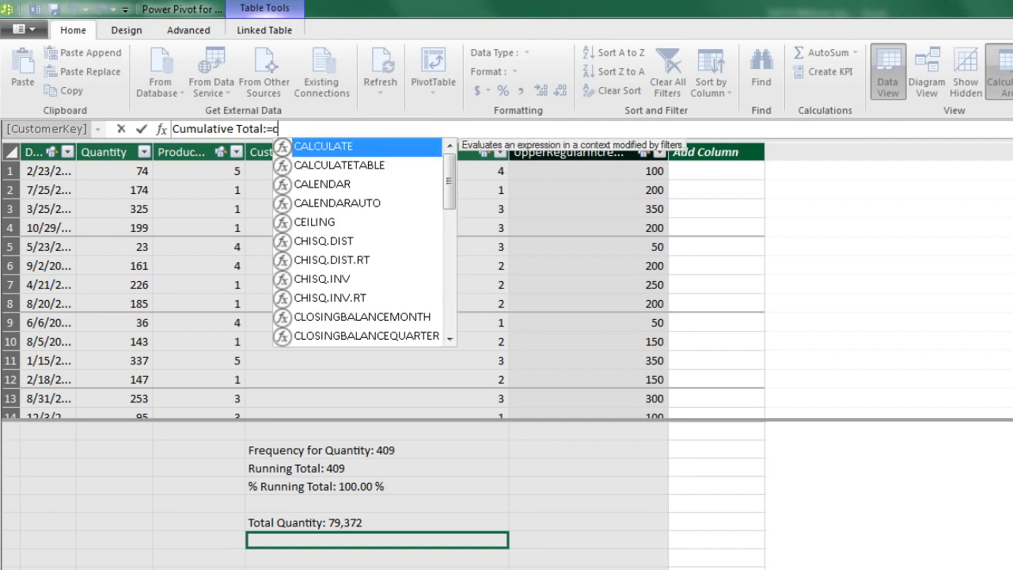
key(Tab)
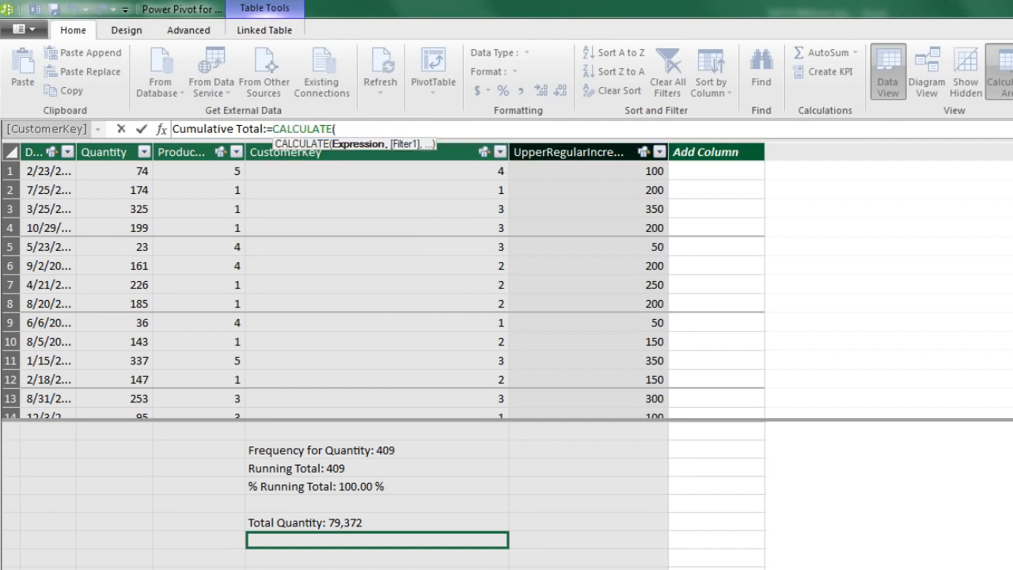
text([)
key(Down)
key(Down)
key(Down)
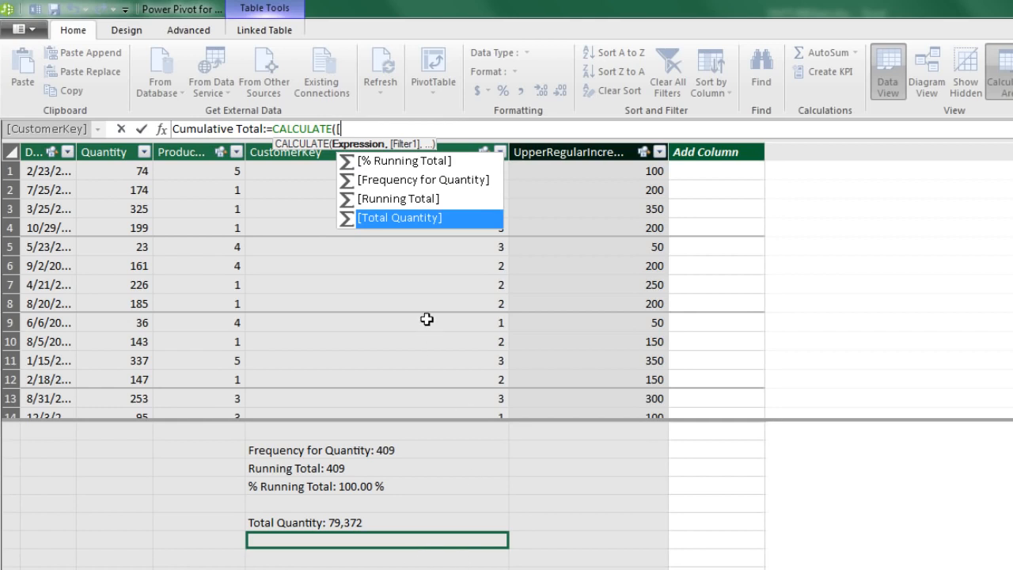
key(Tab)
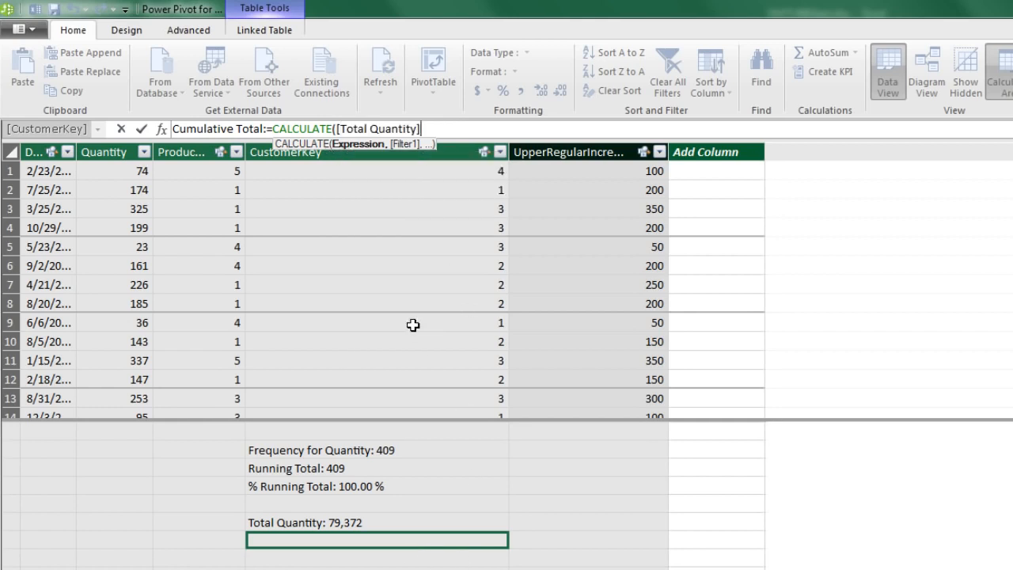
text(,)
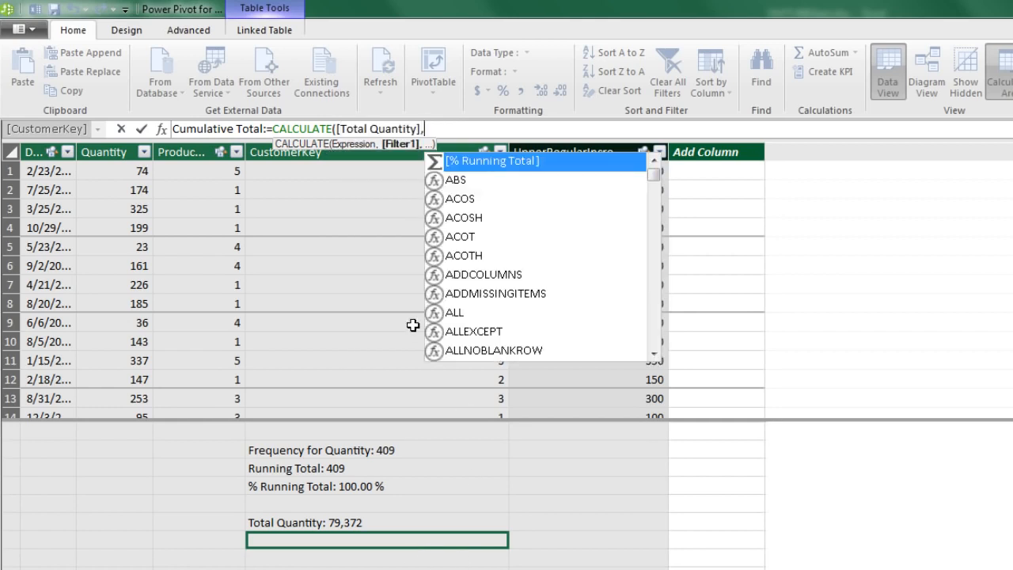
Add FILTER(ALL(dDate), as the filter argument of the Cumulative Total formula
text(FILTER()
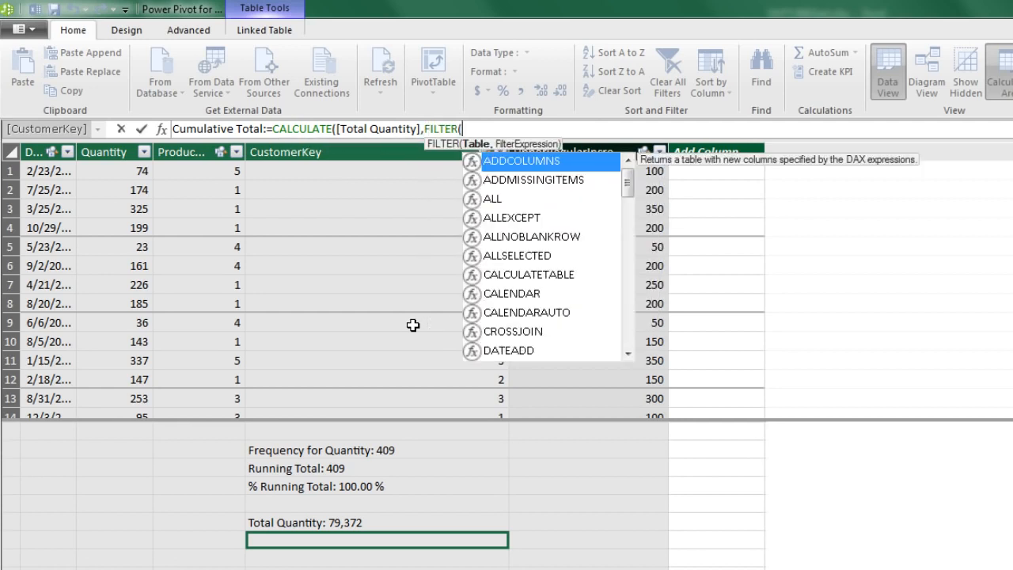
text(ALL()
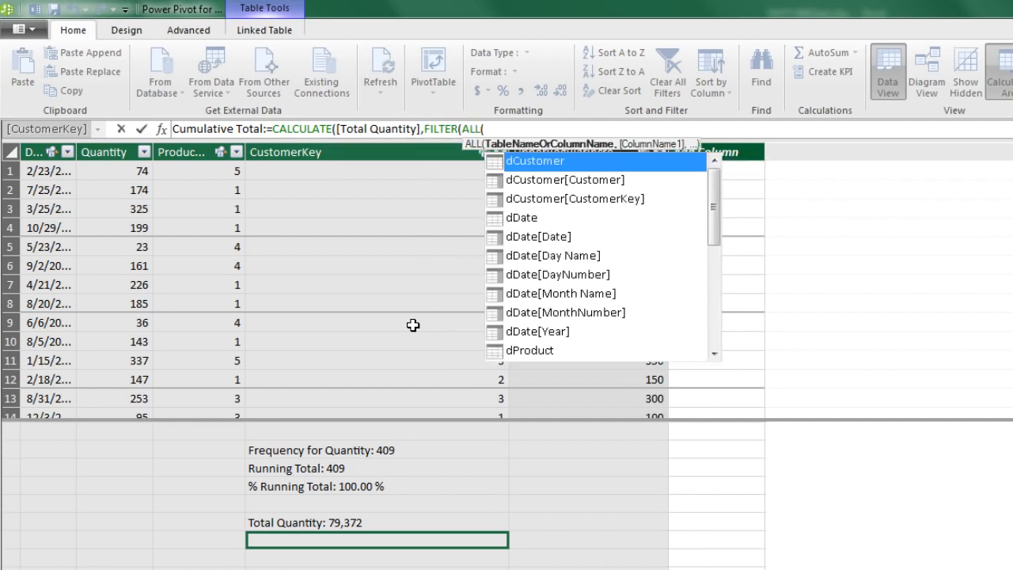
text(dd)
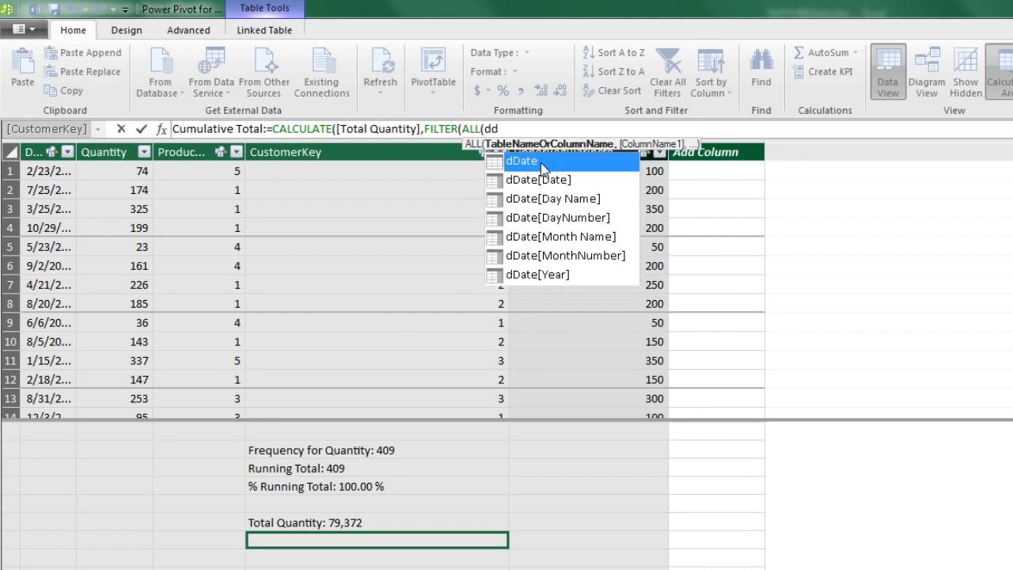
key(Tab)
text())
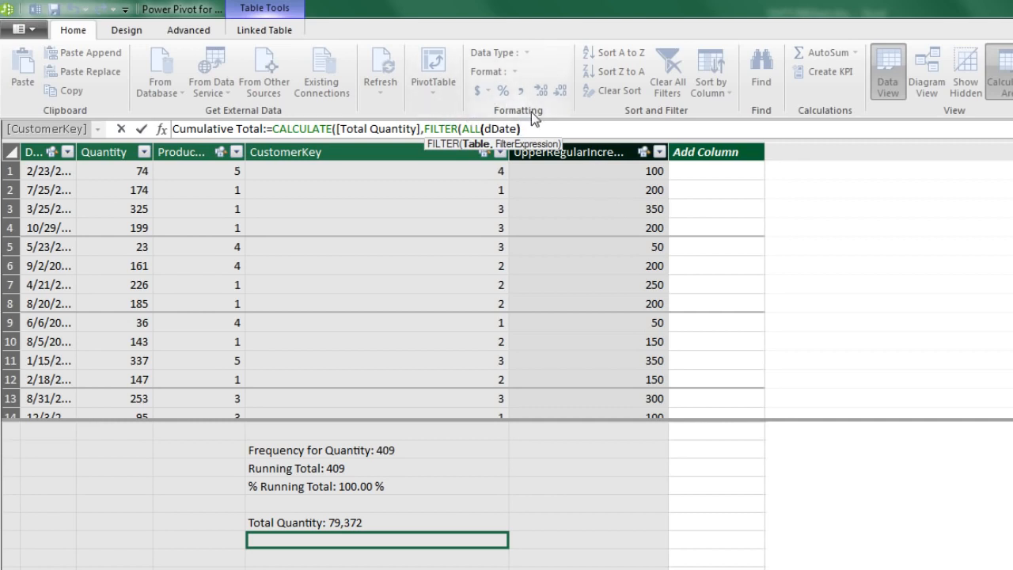
text(,)
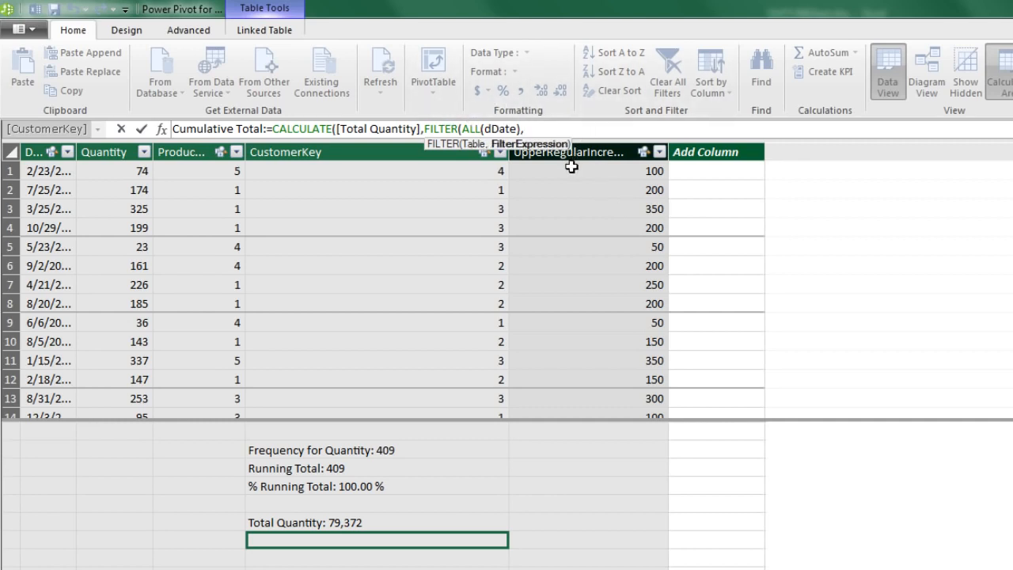
Enter dDate[Date]<=MAX(dDate[Date]) as the FILTER condition and close the FILTER function
text(dd)
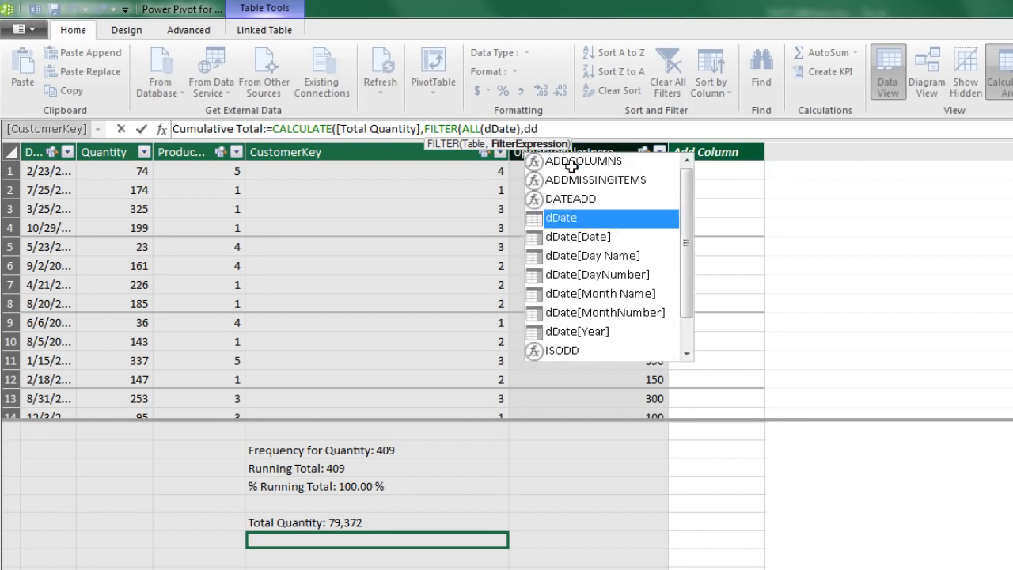
key(Down)
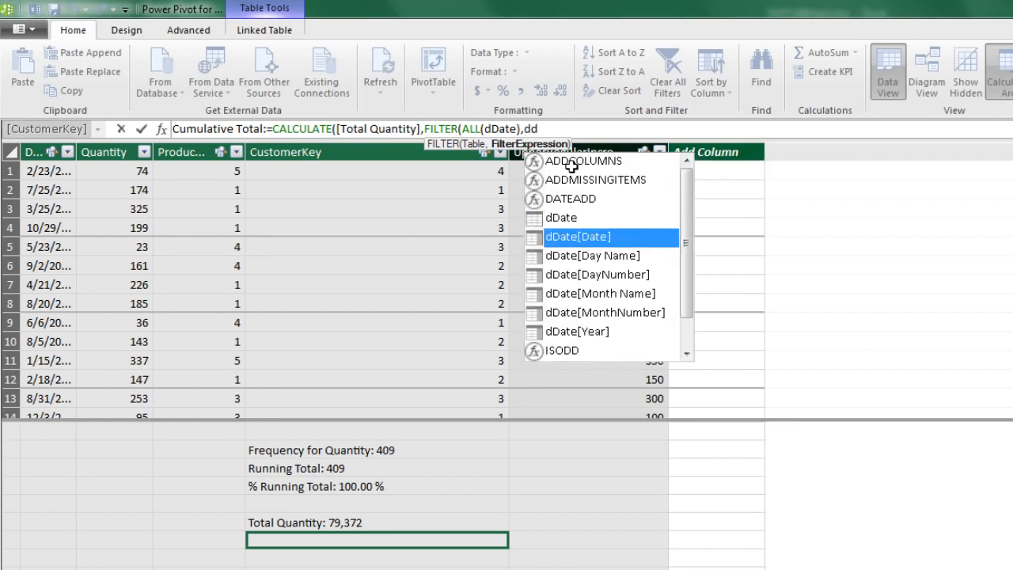
key(Tab)
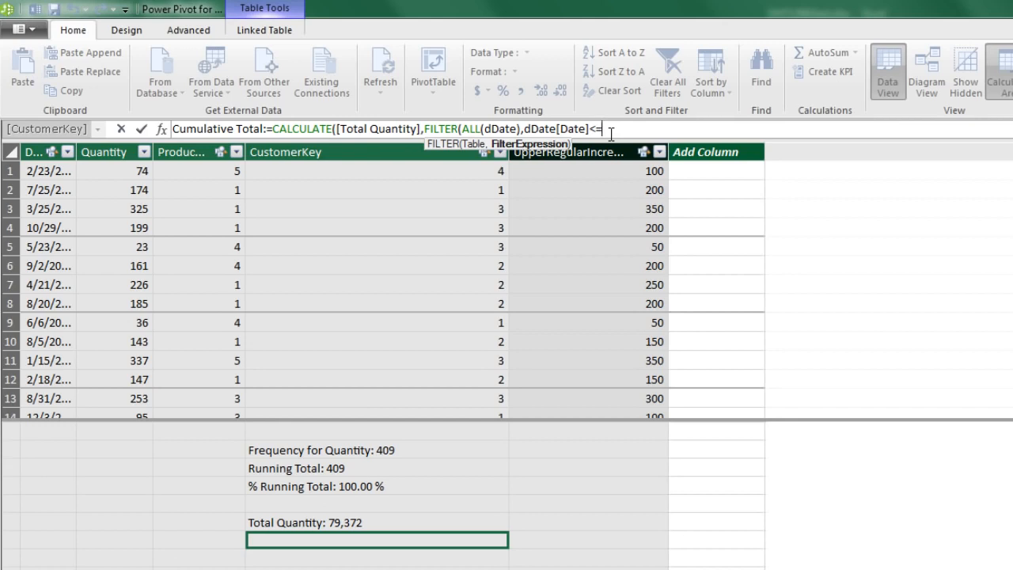
text(MAX()
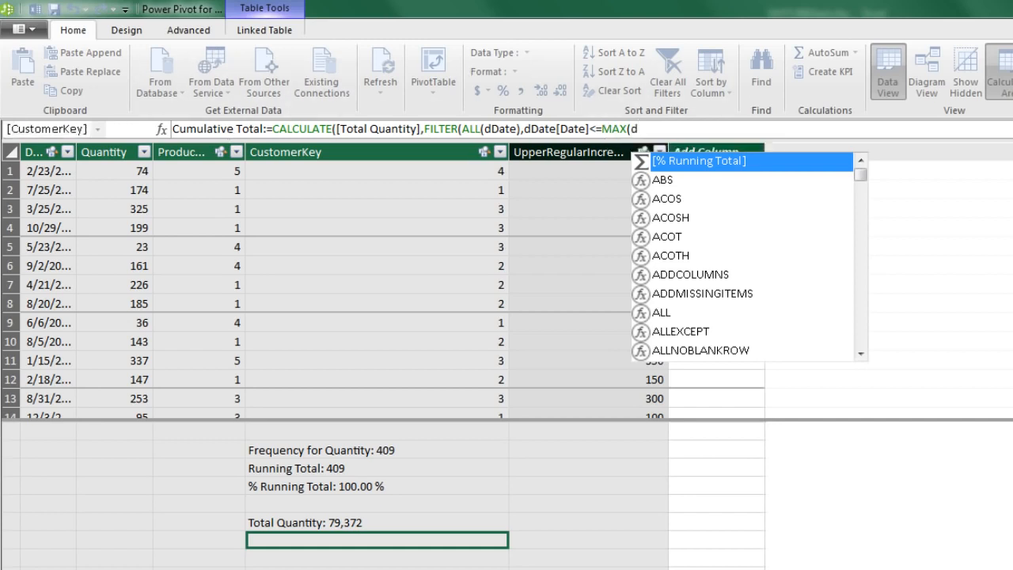
text(dd)
key(Down)
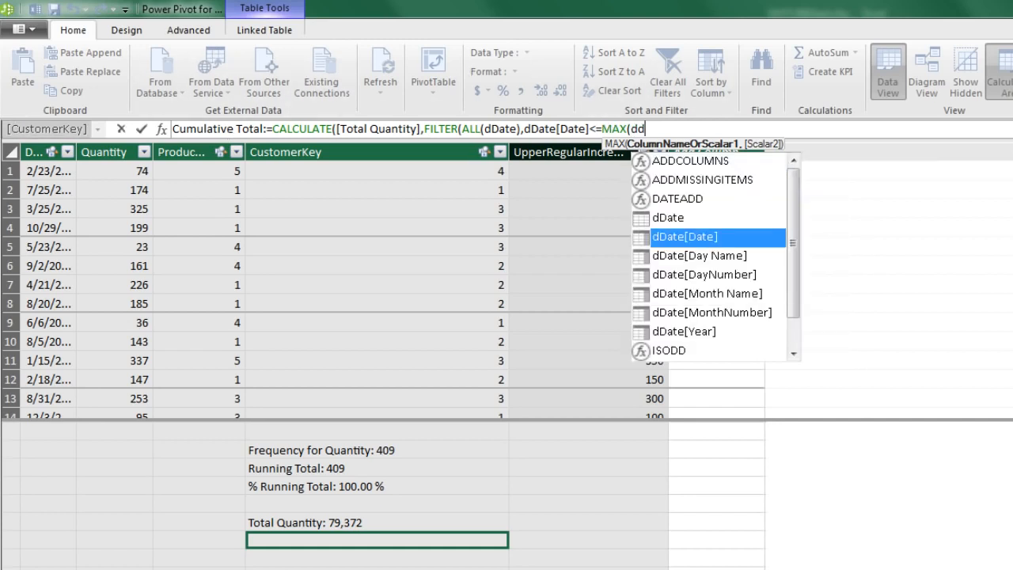
key(Tab)
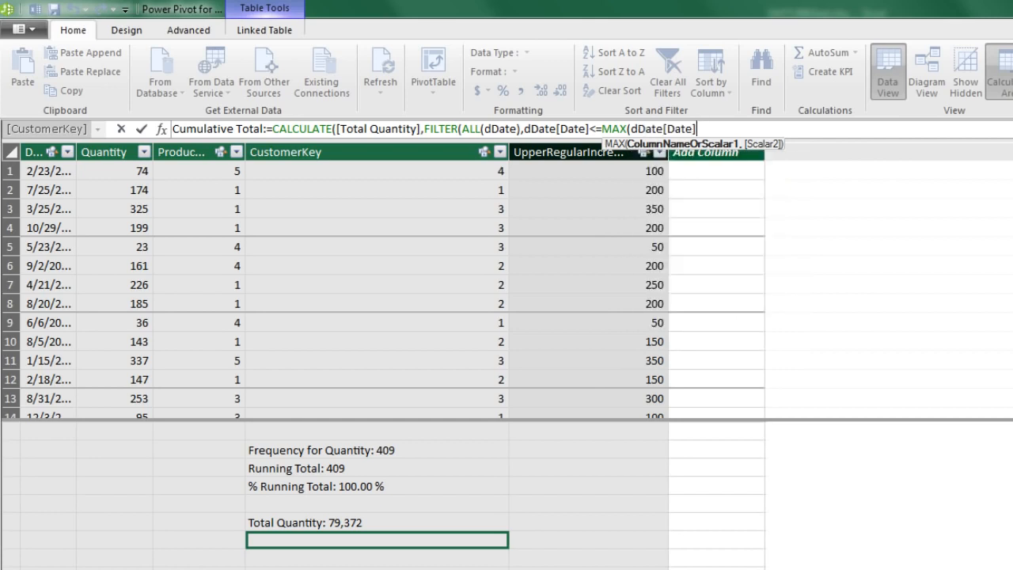
text())
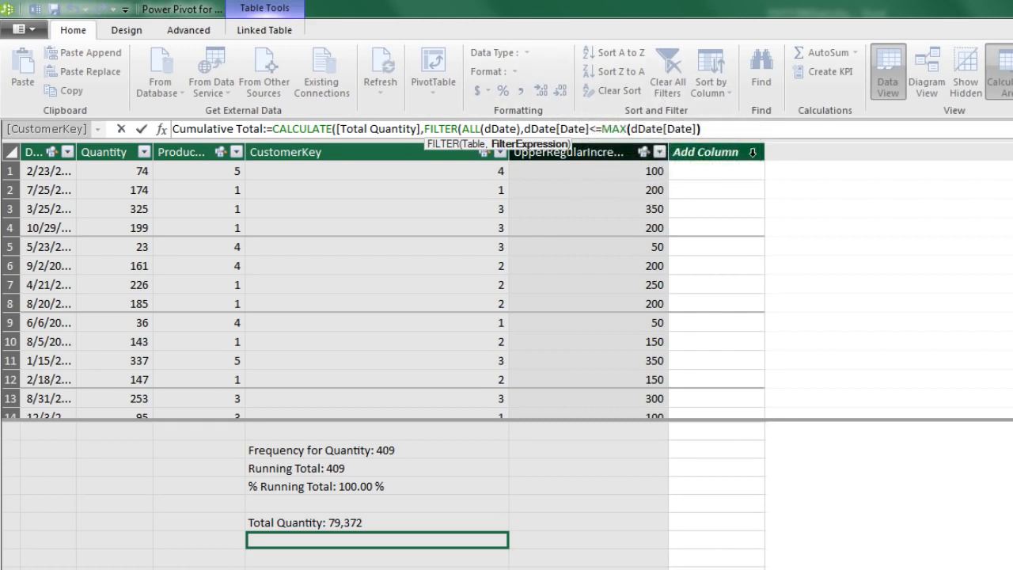
text())
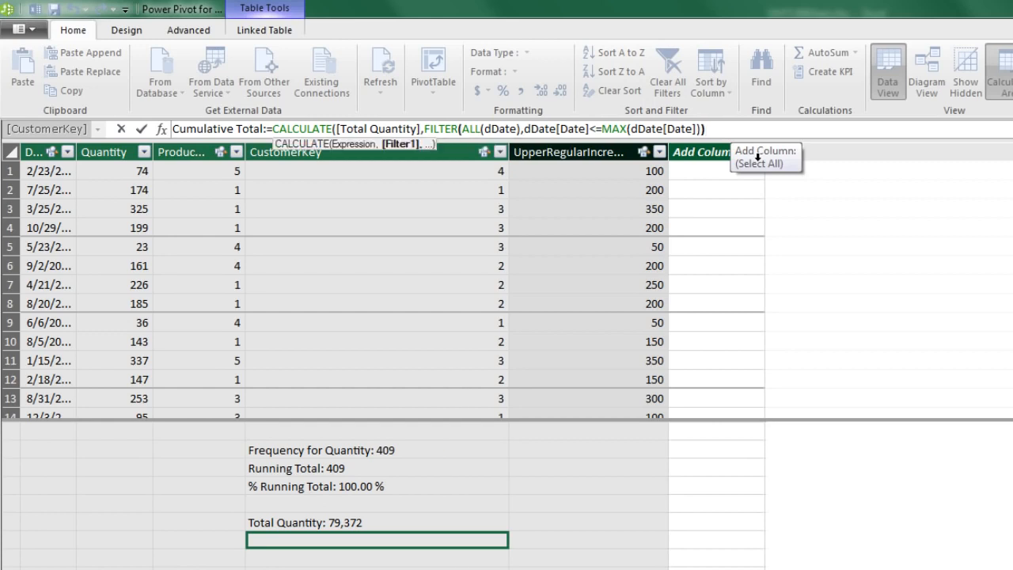
Close the CALCULATE function with a final parenthesis and commit the Cumulative Total measure
drag(425, 129, 720, 128)
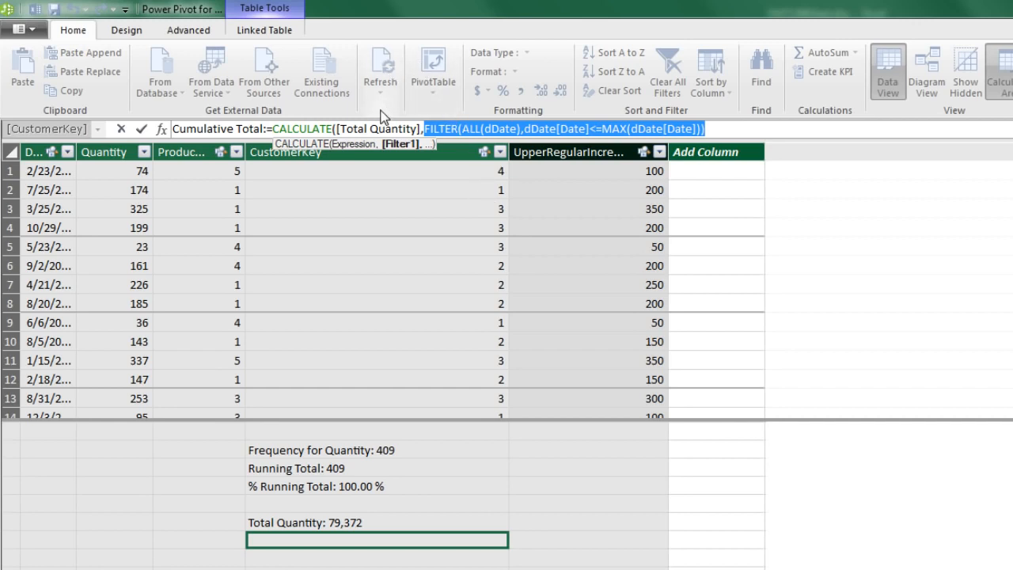
click(722, 128)
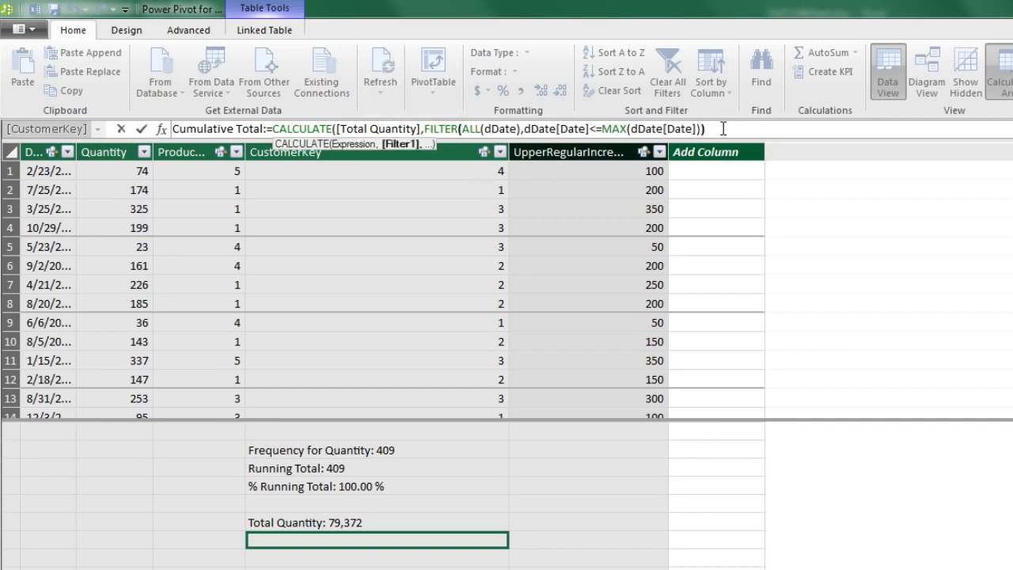
text())
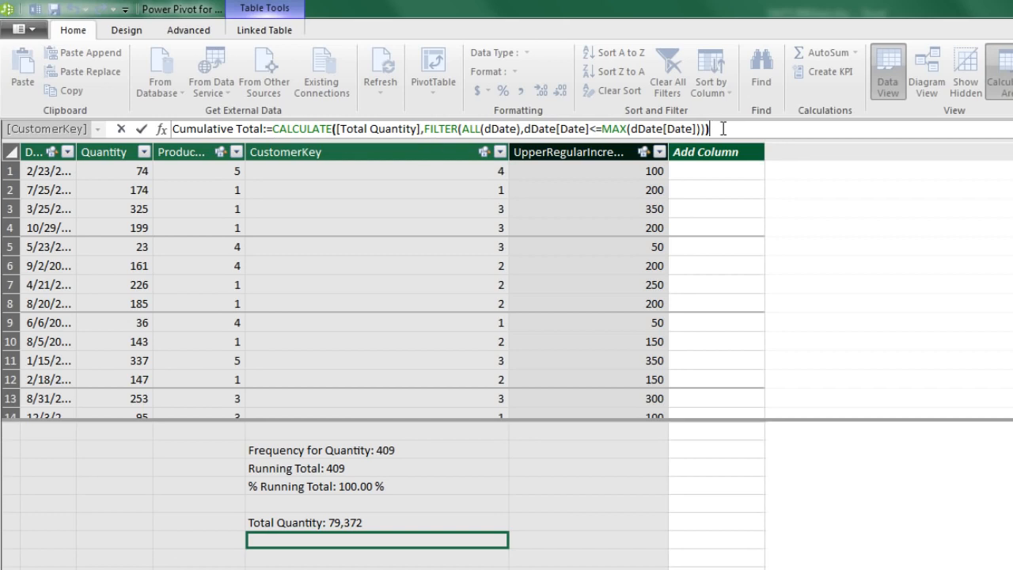
key(Return)
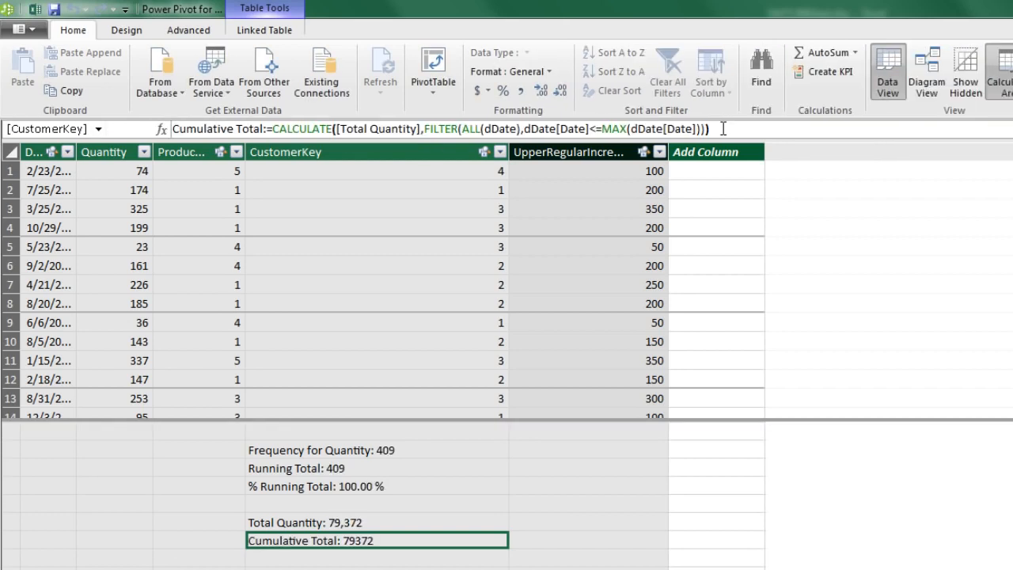
Format the Cumulative Total measure with a thousands separator and no decimal places
click(522, 90)
click(560, 91)
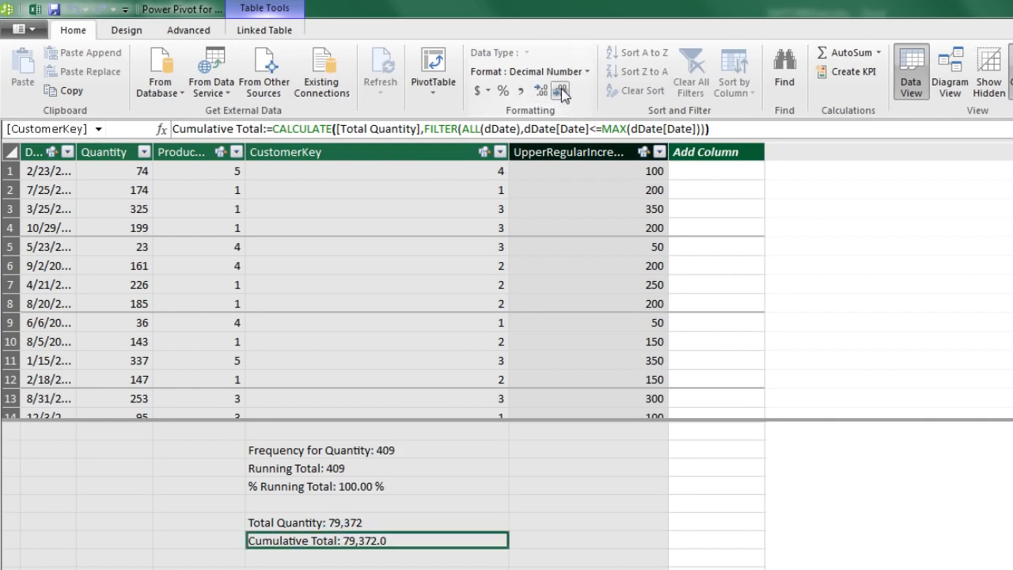
click(560, 91)
Switch to the Excel workbook and add the Cumulative Total measure to the PivotTable's values below Total Quantity
key(alt+Tab)
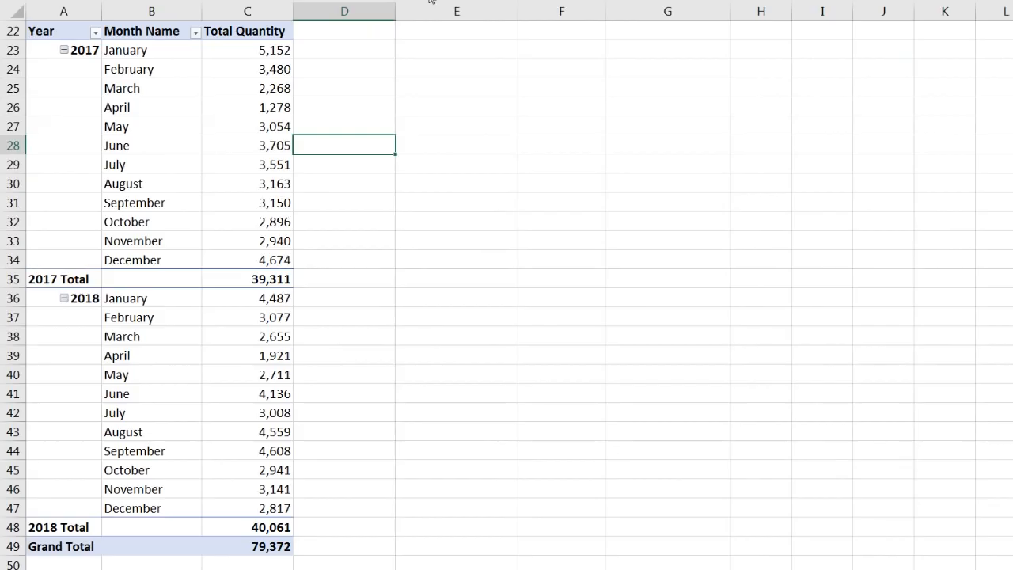
click(319, 147)
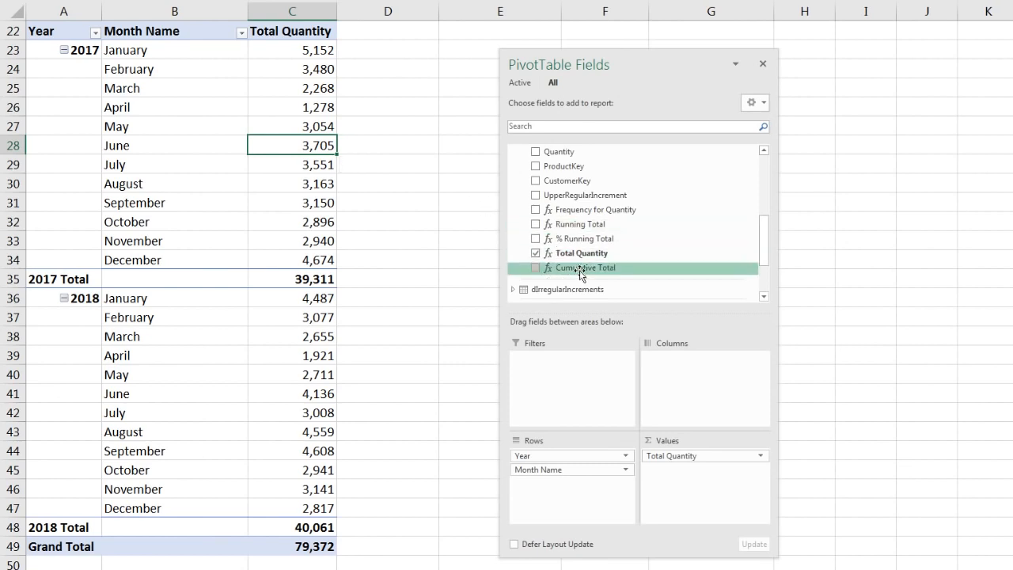
drag(562, 273, 683, 469)
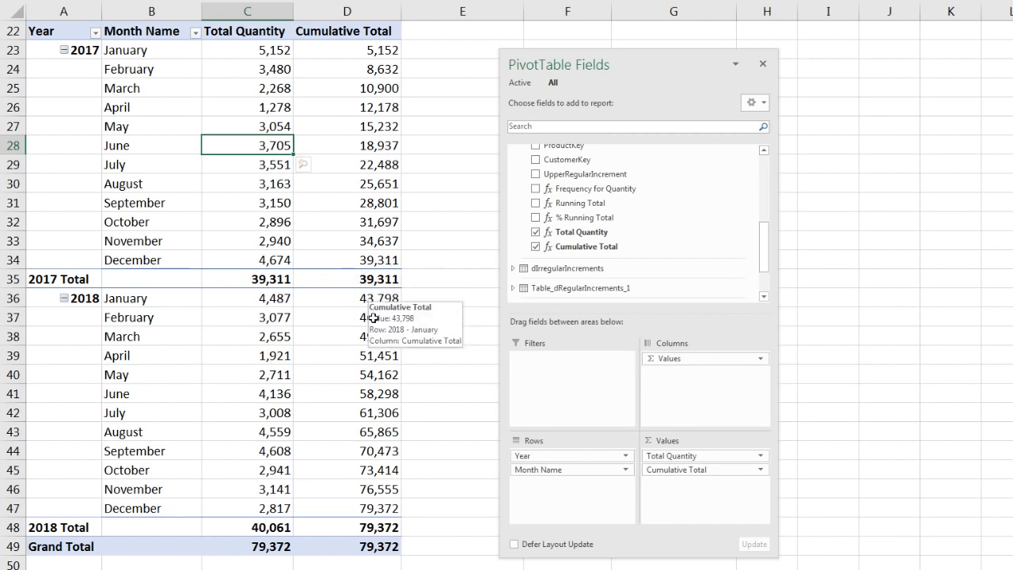
click(377, 227)
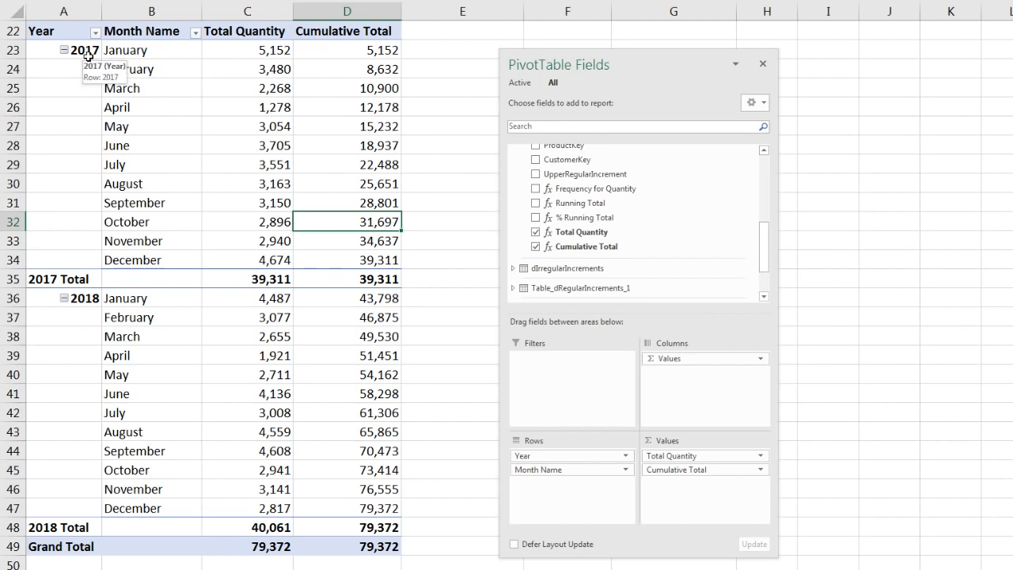
Switch to Power Pivot and add a VALUES function as the second CALCULATE filter in the Cumulative Total measure
key(alt+Tab)
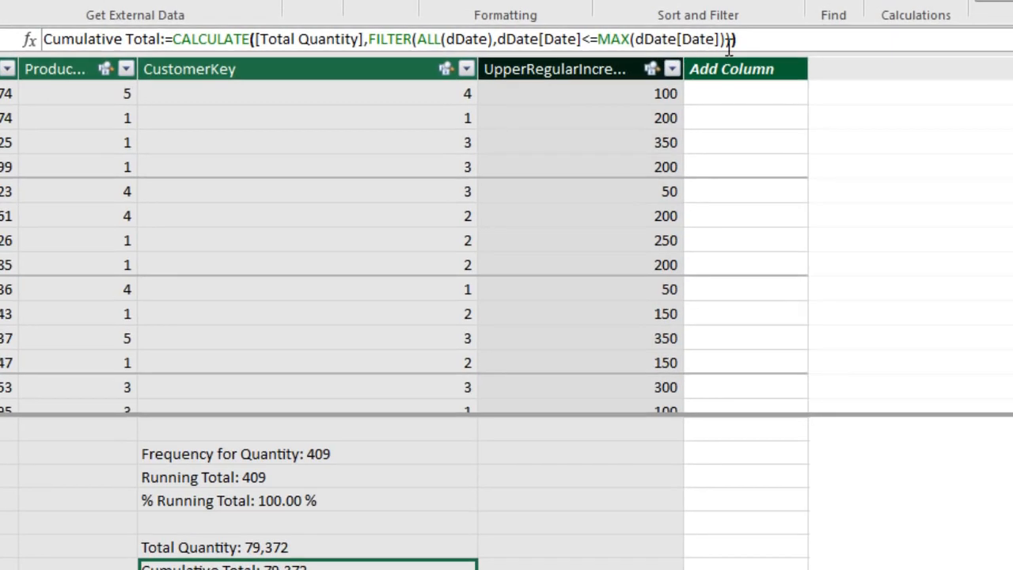
click(733, 40)
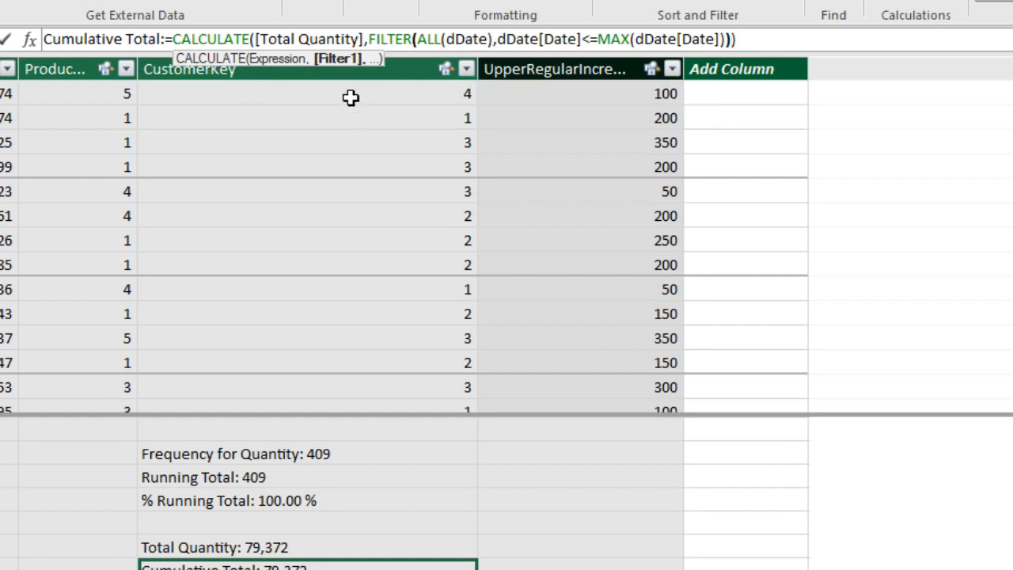
text(,)
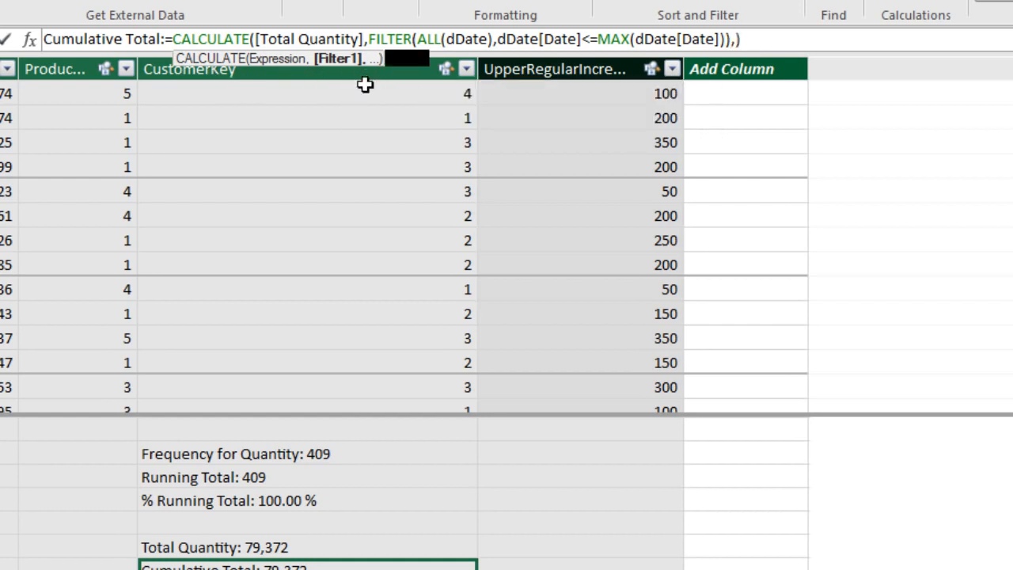
text())
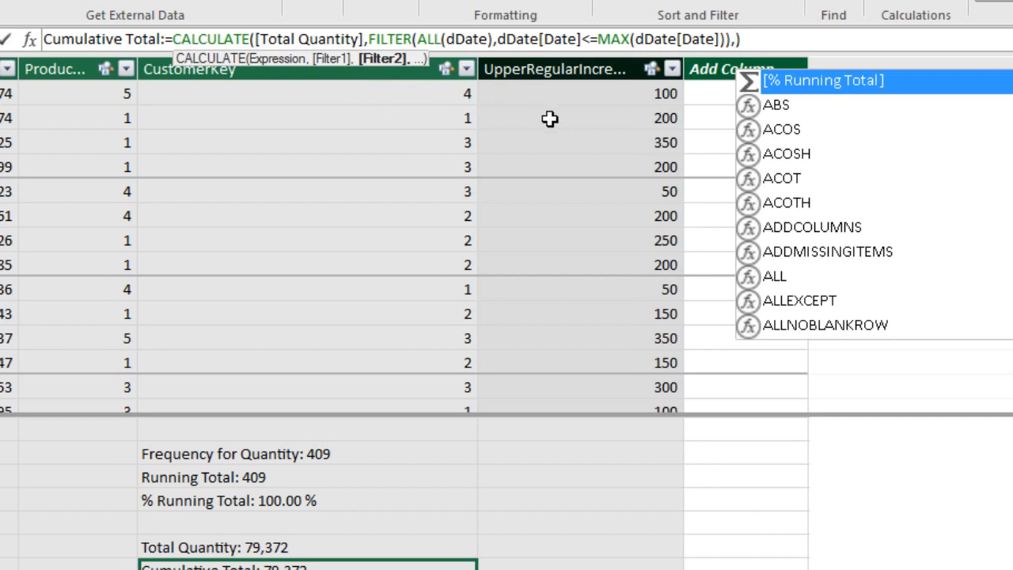
text(val)
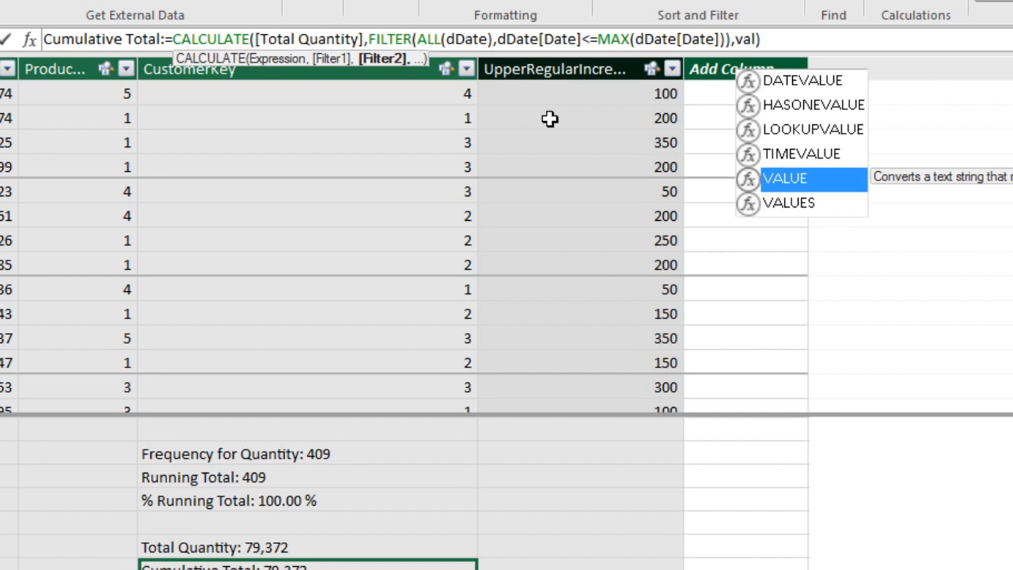
key(Down)
key(Tab)
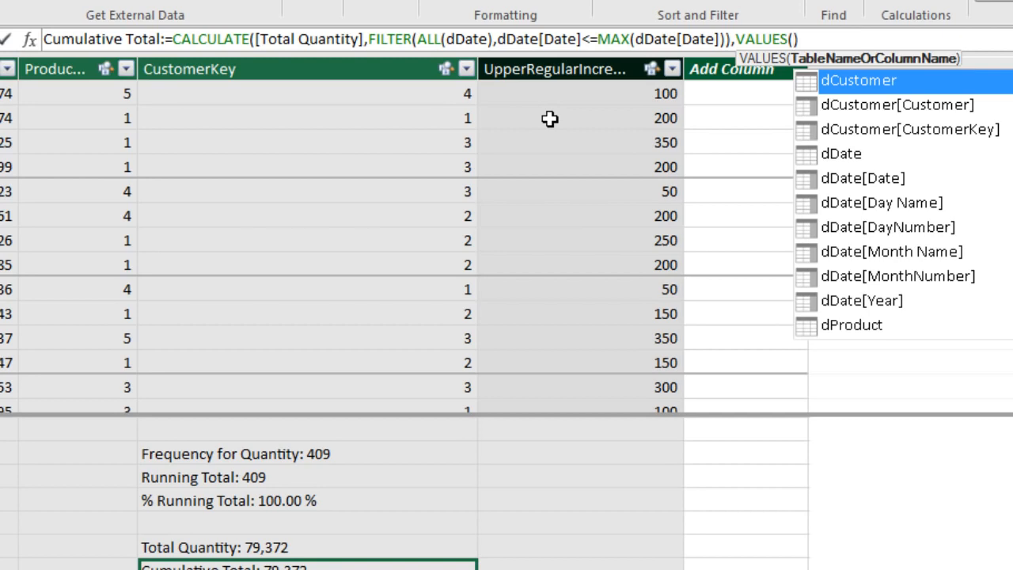
Supply dDate[Year] as the column for the VALUES function and close its parenthesis
key(Down)
key(Down)
key(Down)
key(Down)
key(Down)
key(Down)
key(Down)
key(Down)
key(Down)
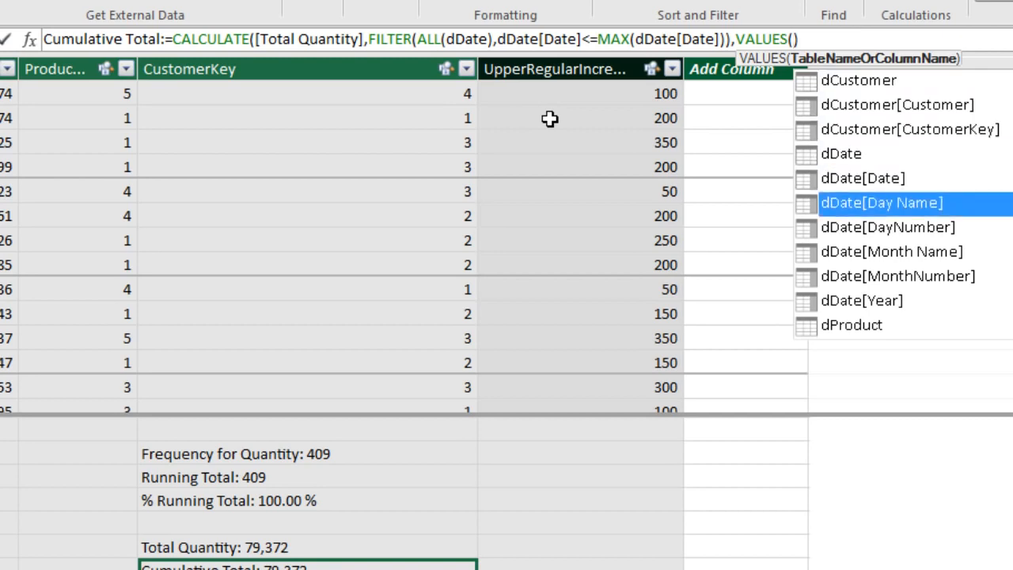
key(Tab)
text())
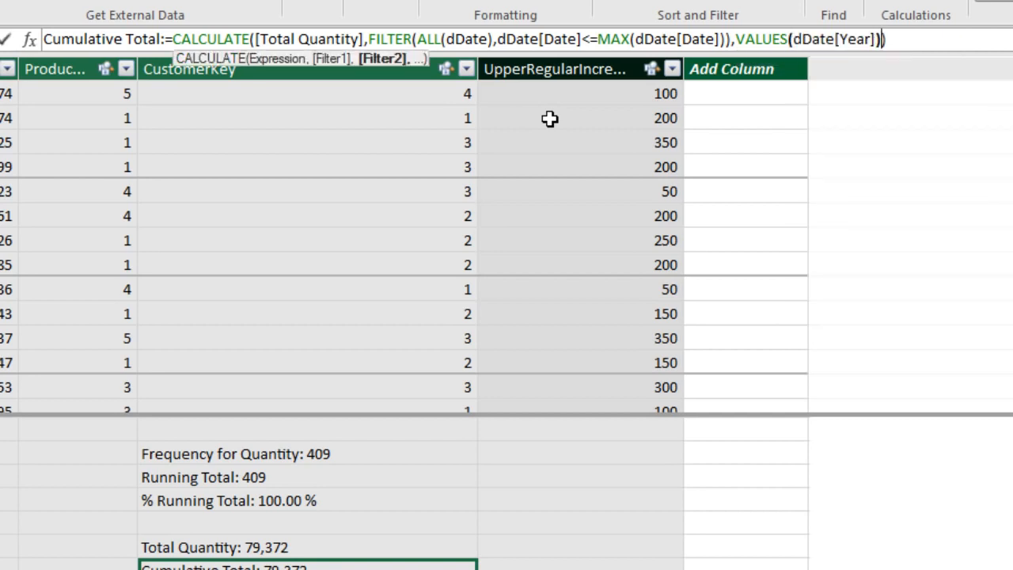
Commit the edited Cumulative Total measure after reviewing its two filter arguments, and check the cumulative values by year in the Excel PivotTable
click(739, 43)
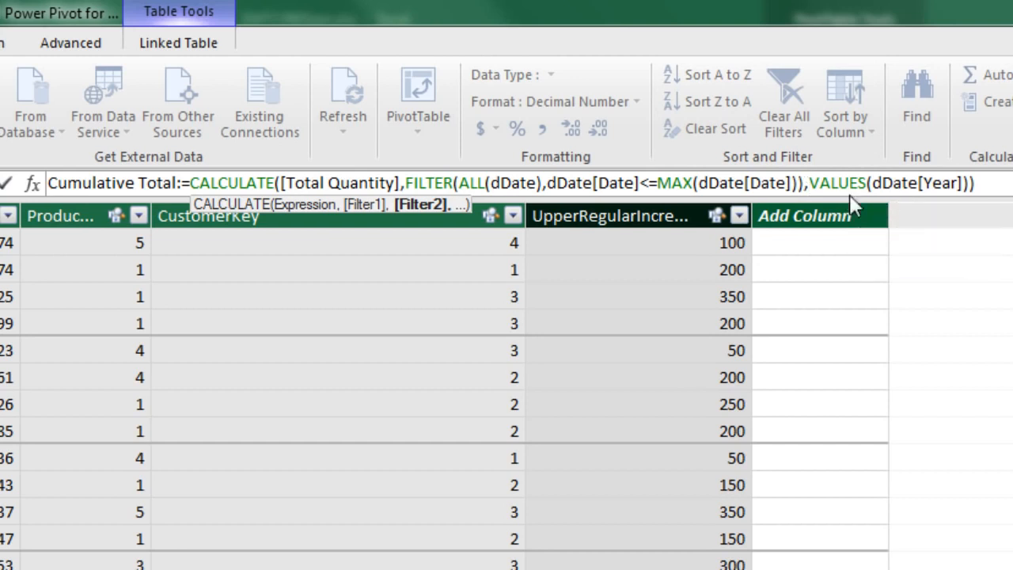
click(406, 183)
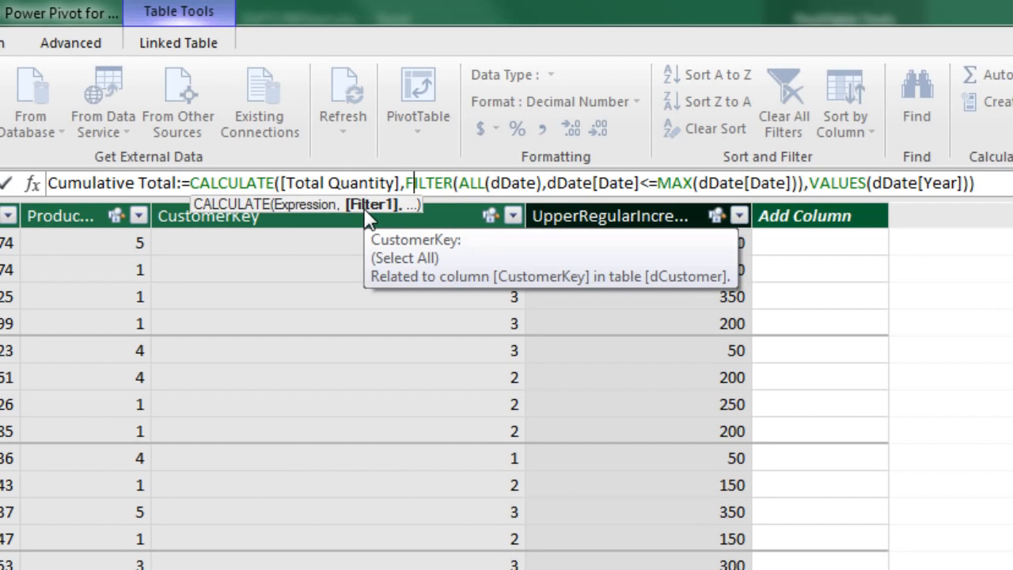
click(836, 183)
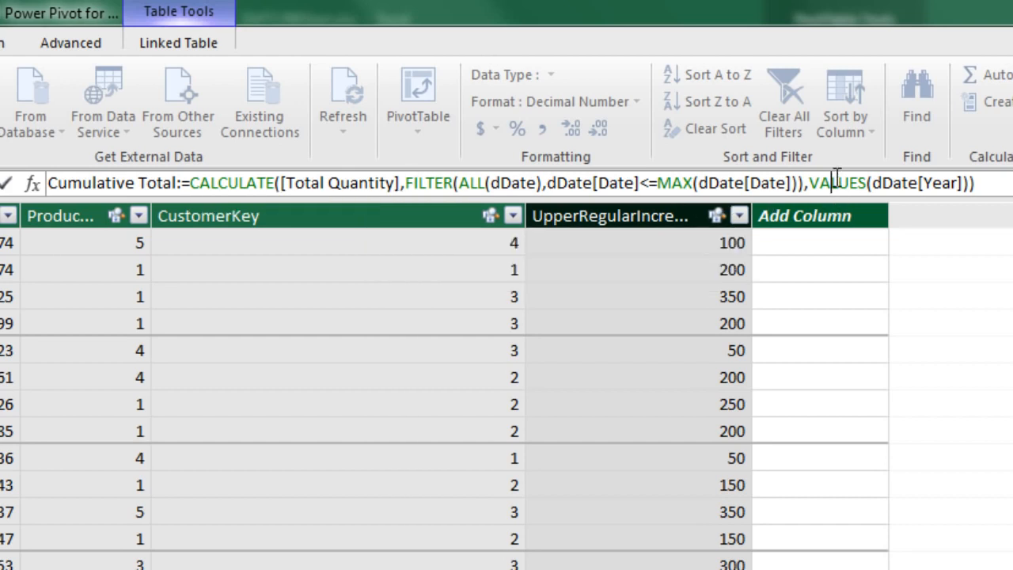
click(427, 186)
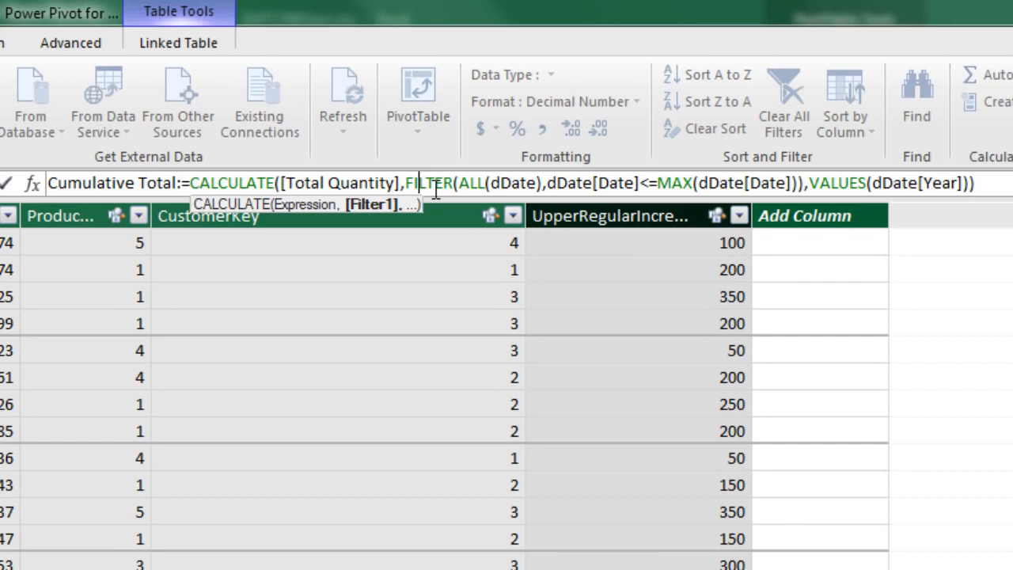
click(853, 178)
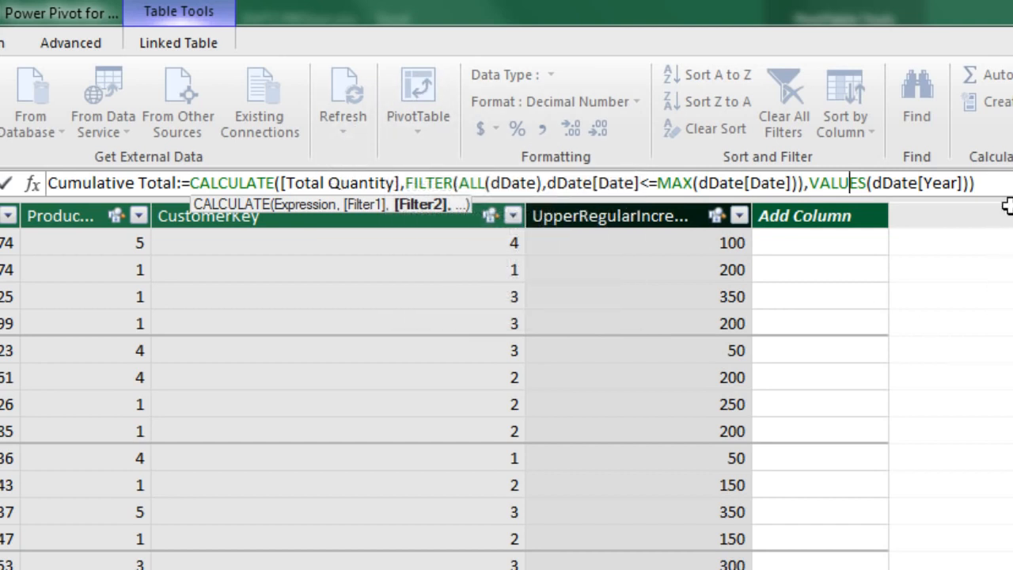
key(End)
key(Return)
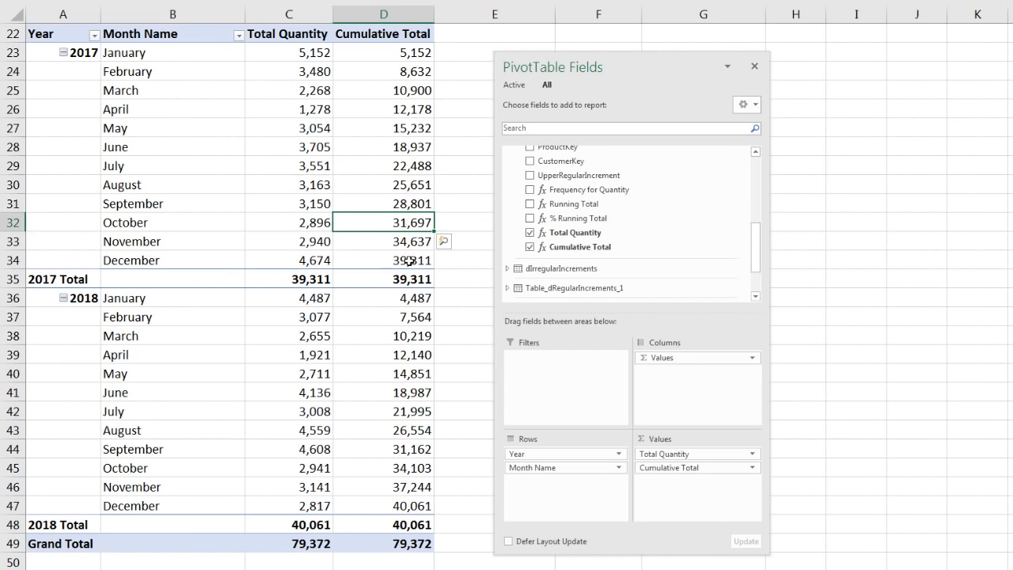
mouse_move(376, 263)
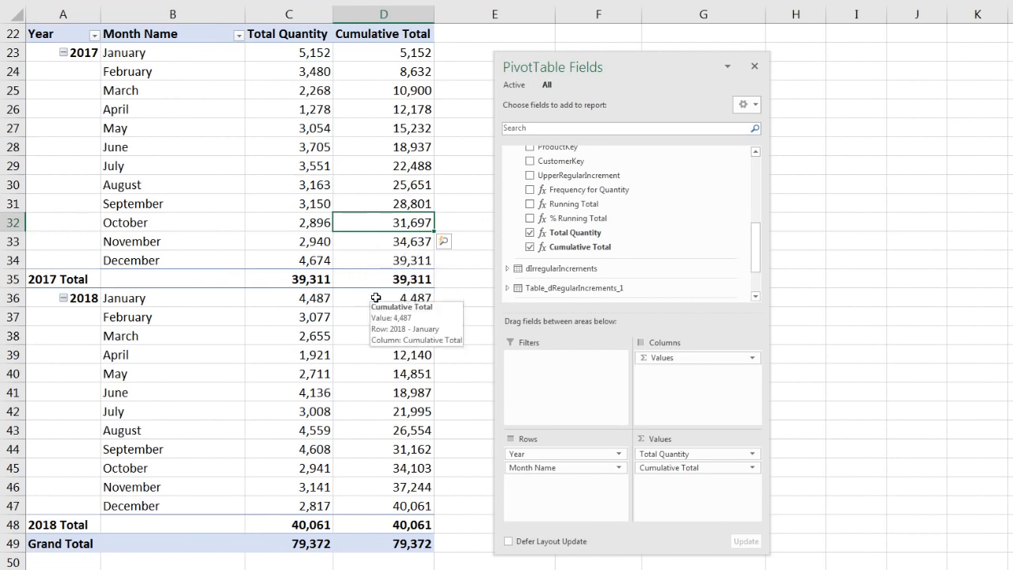
mouse_move(383, 475)
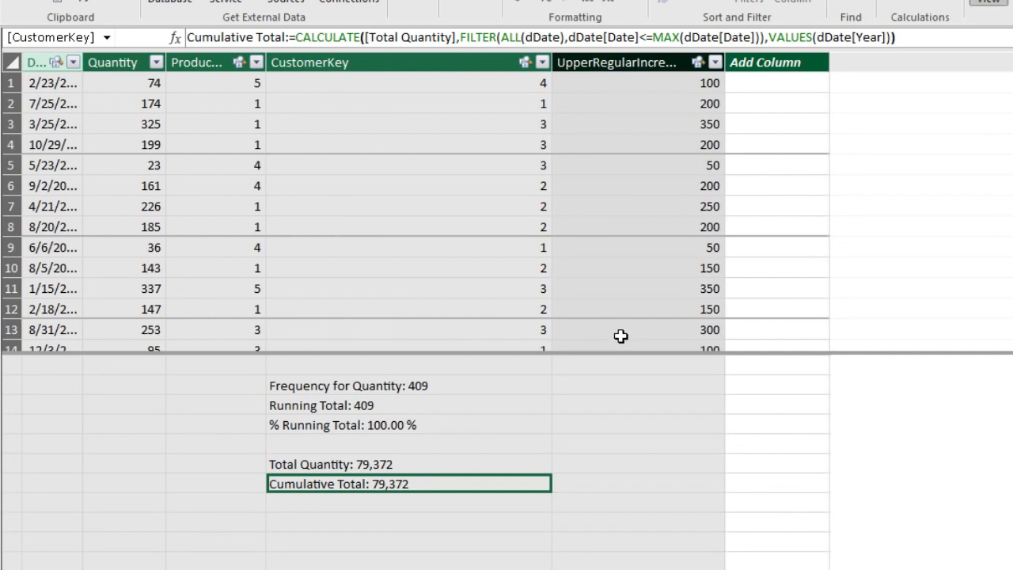
Start a % Cumulative Total measure below Cumulative Total, using DIVIDE with [Cumulative Total] as the numerator
click(401, 505)
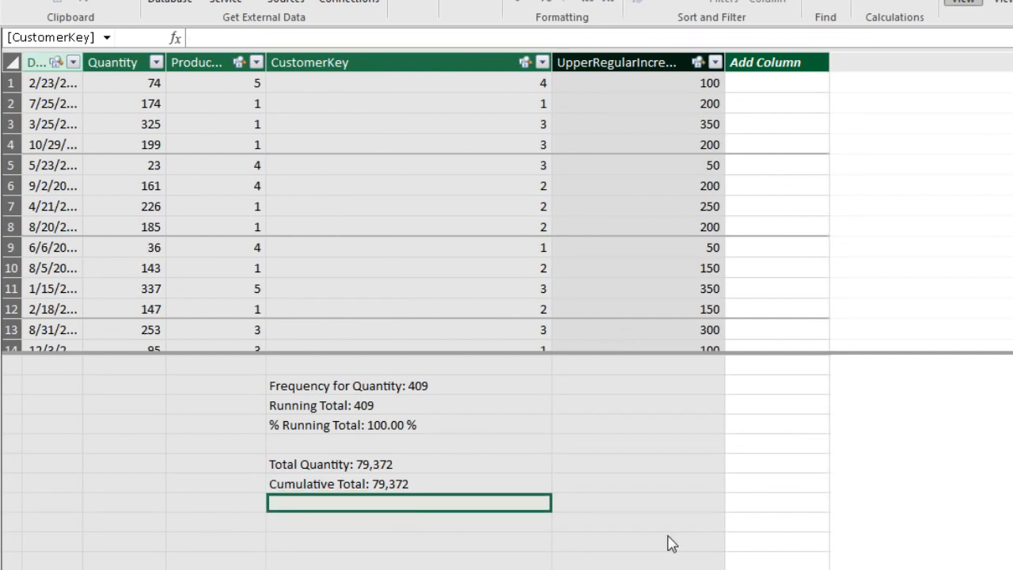
text(% Cumulative Total:=DIVIDE()
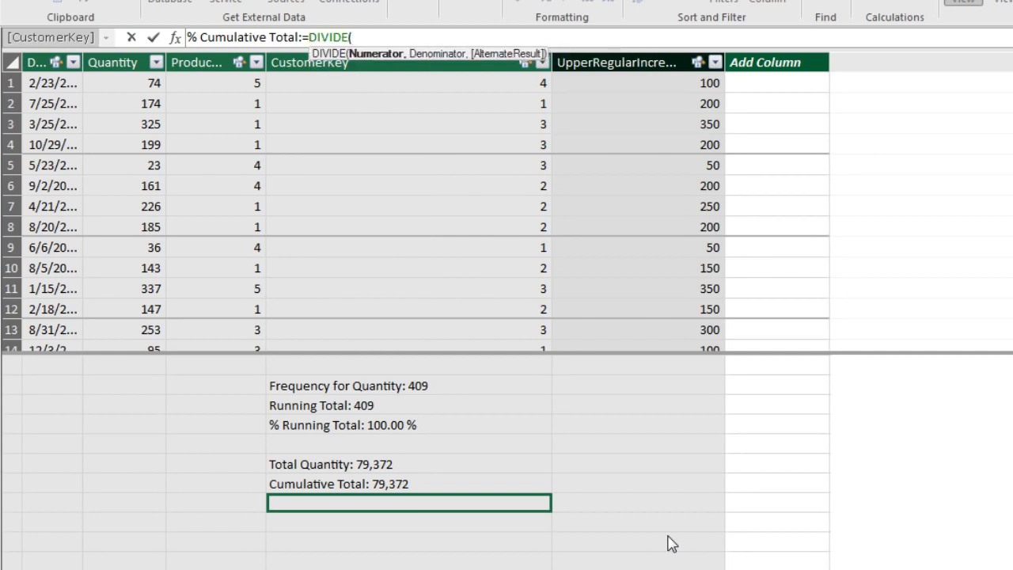
text([)
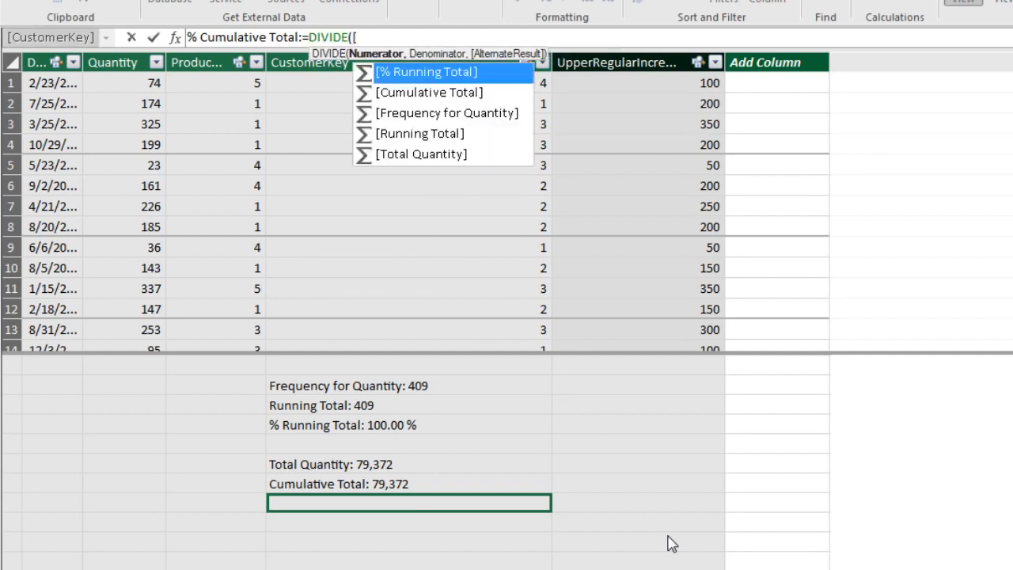
key(Down)
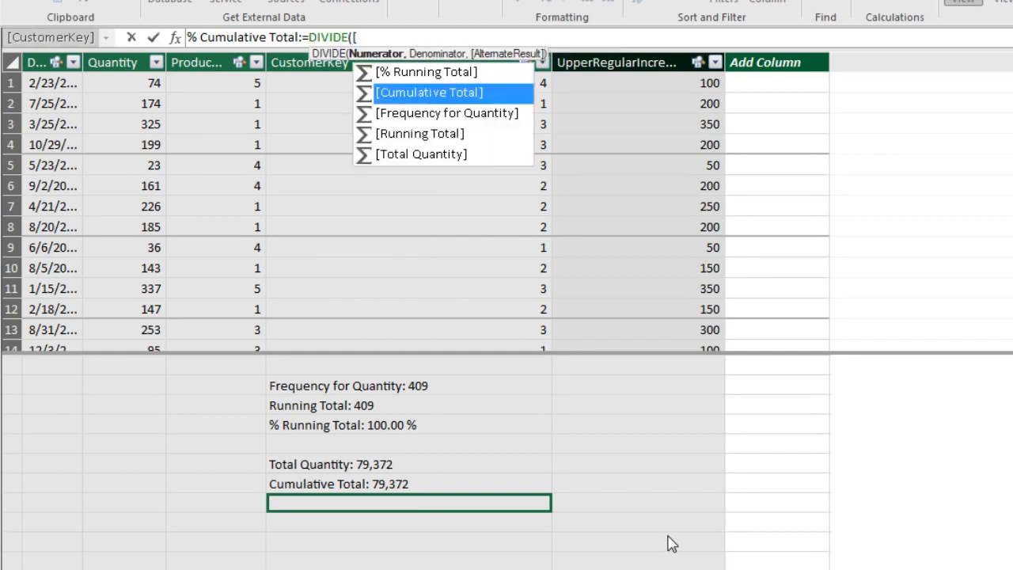
key(Tab)
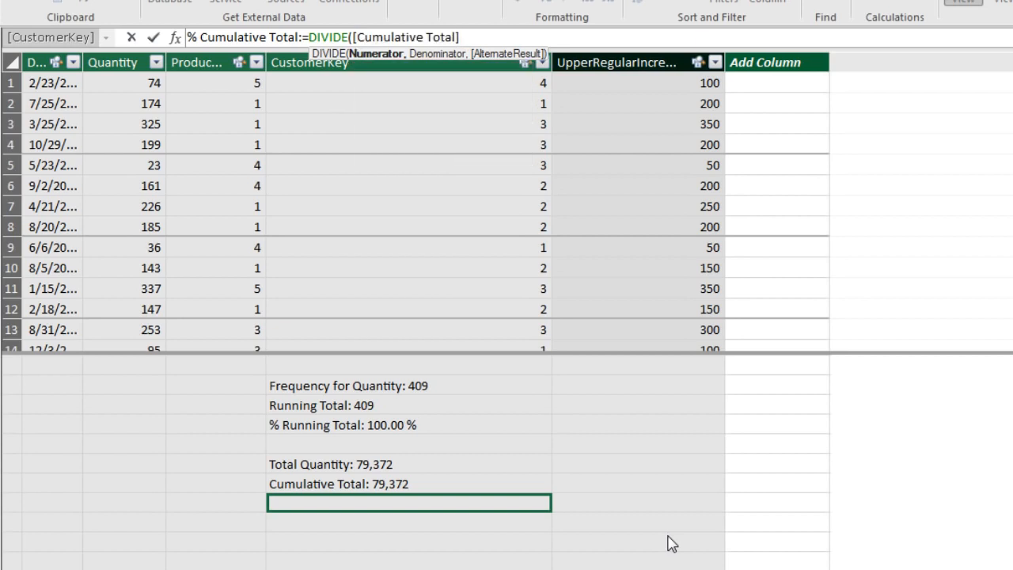
text(,)
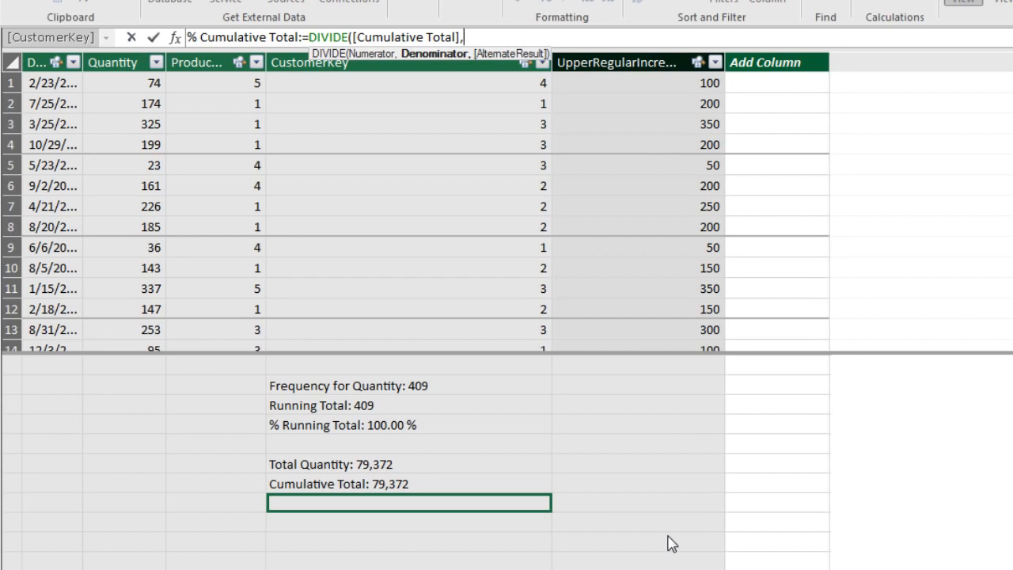
Begin the DIVIDE denominator with a CALCULATE function that takes [Cumulative Total] as its expression
text(c)
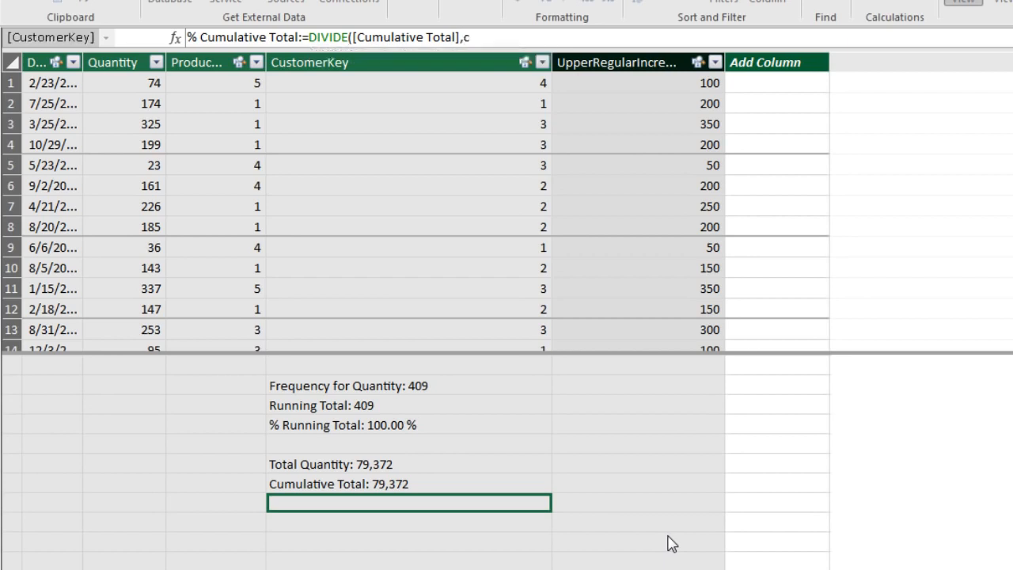
key(Tab)
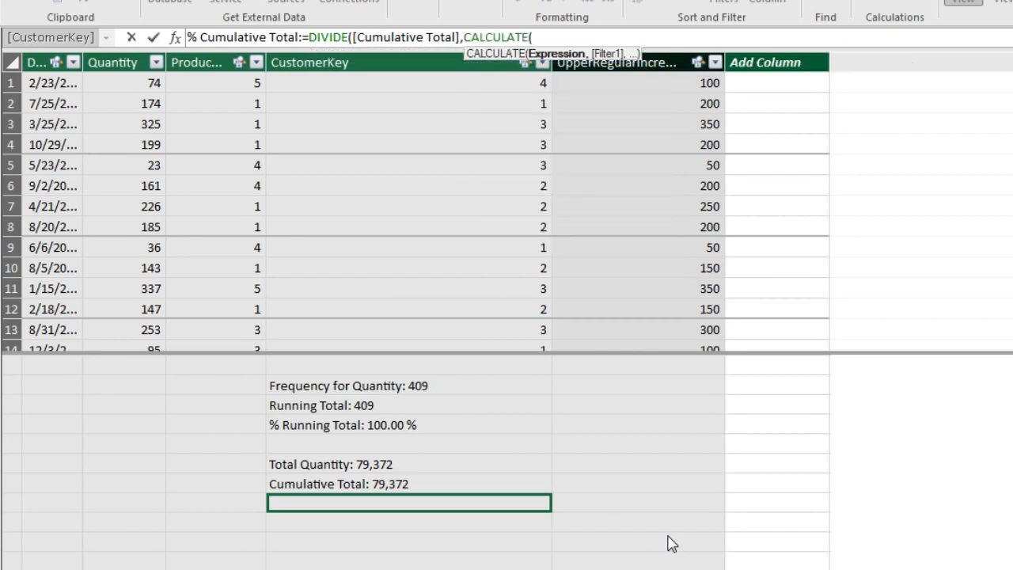
text([)
key(Down)
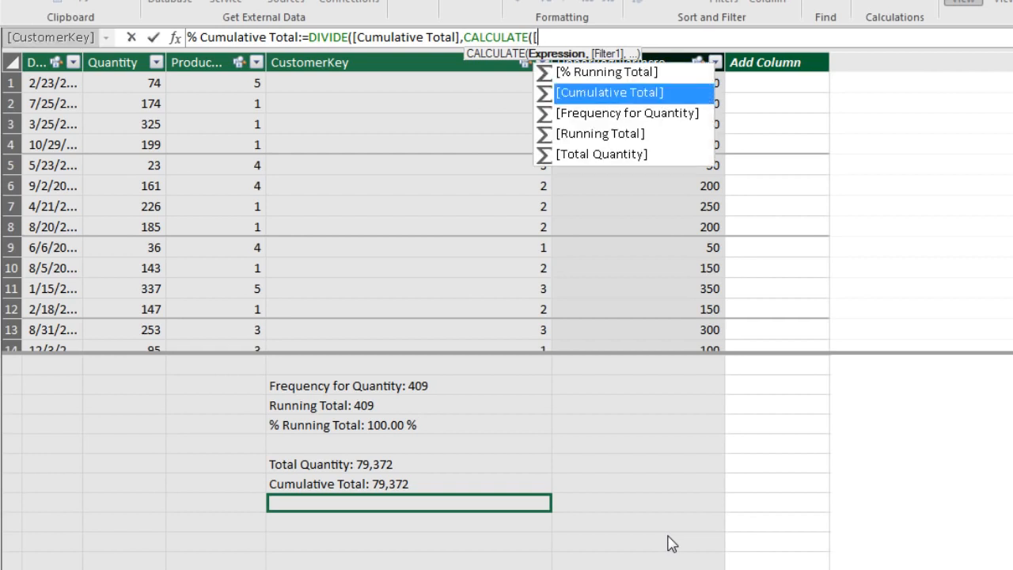
key(Tab)
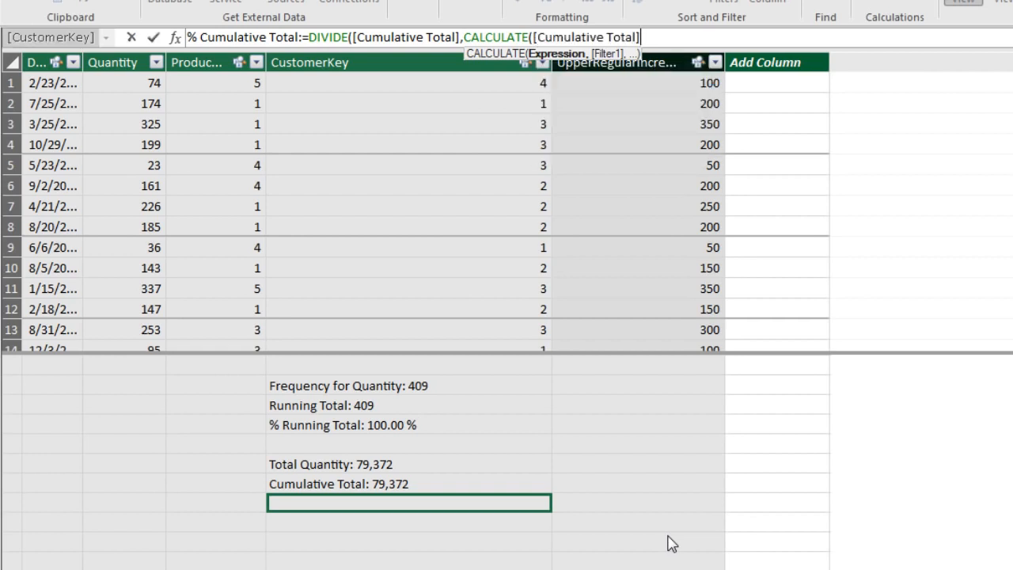
text(,)
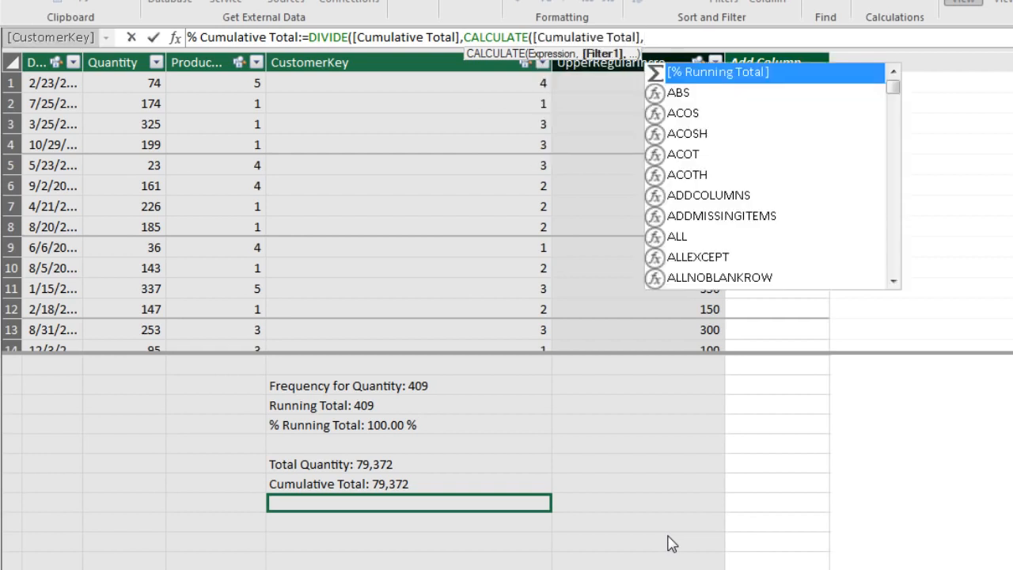
Add an ALLEXCEPT function as the CALCULATE filter, with dDate as its table
text(ALL()
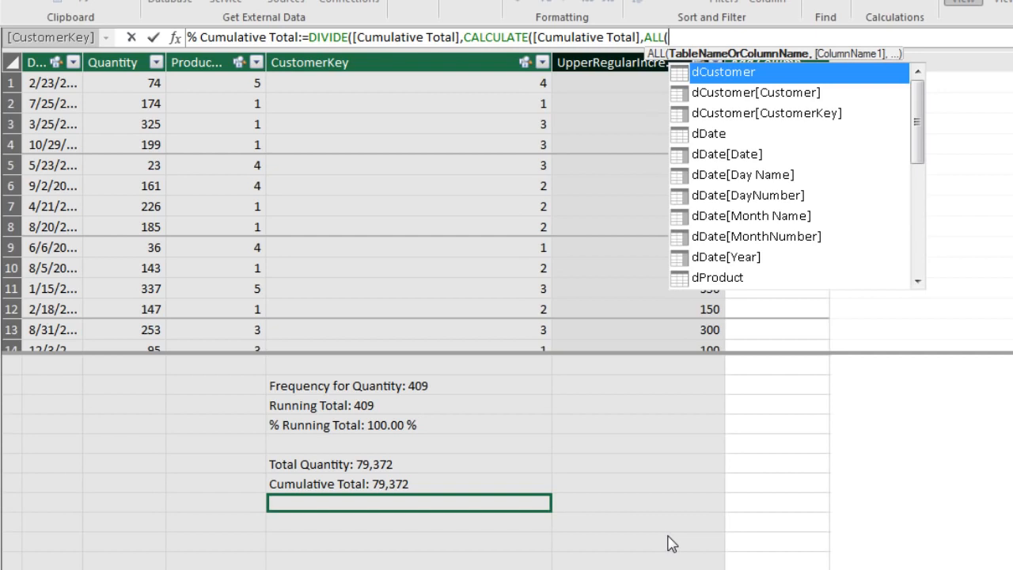
key(BackSpace)
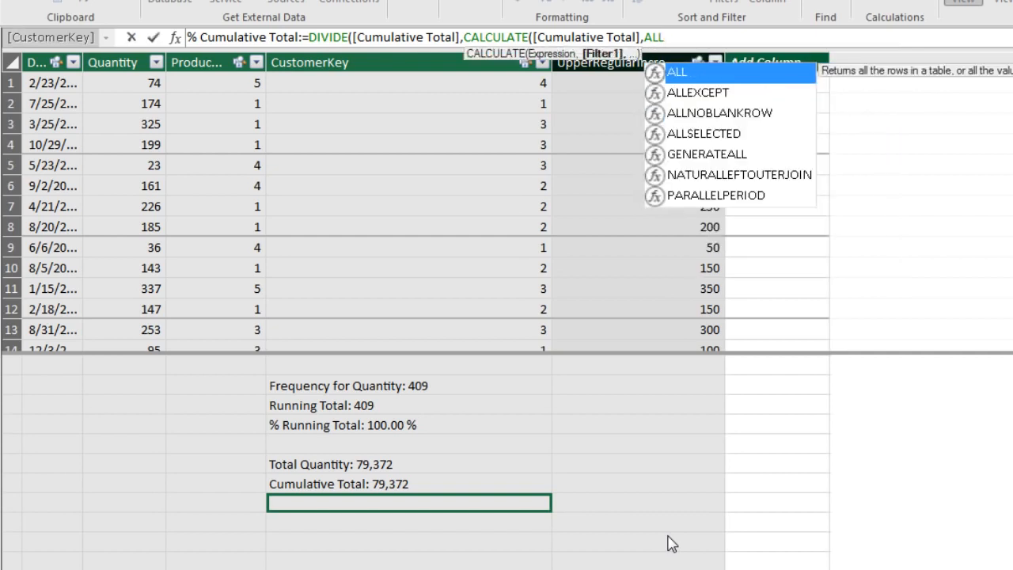
key(Down)
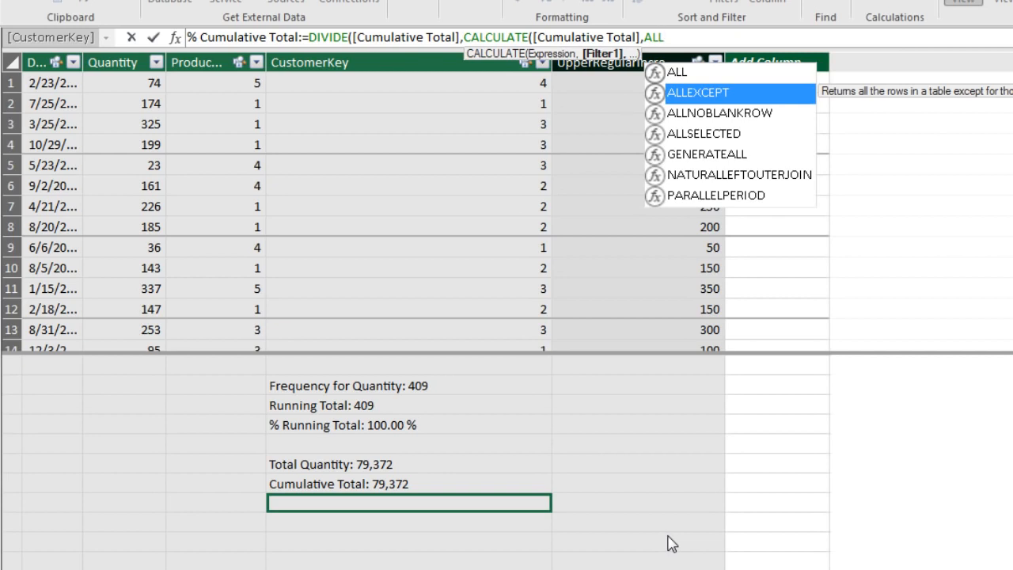
key(Tab)
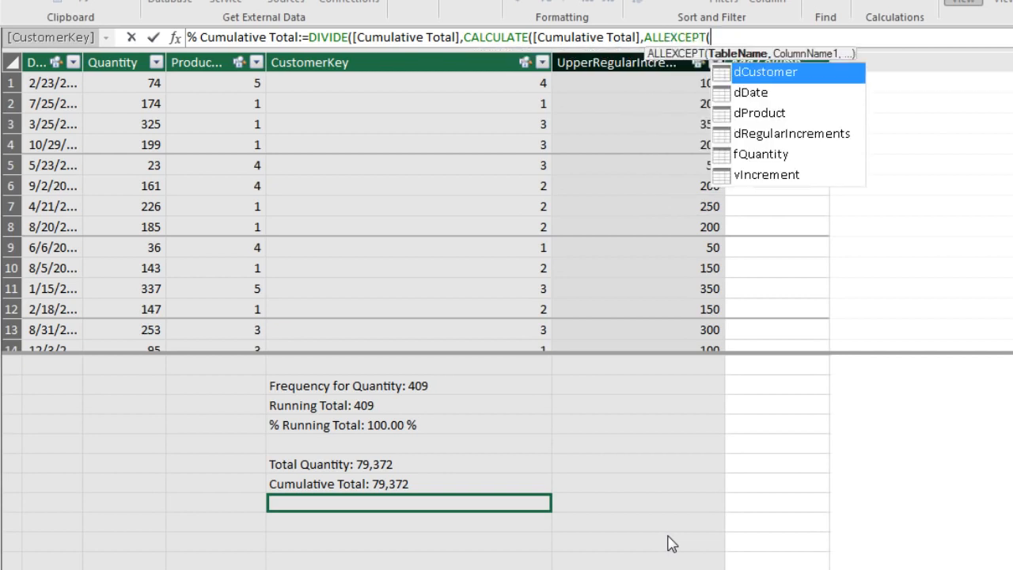
text(dD)
key(Tab)
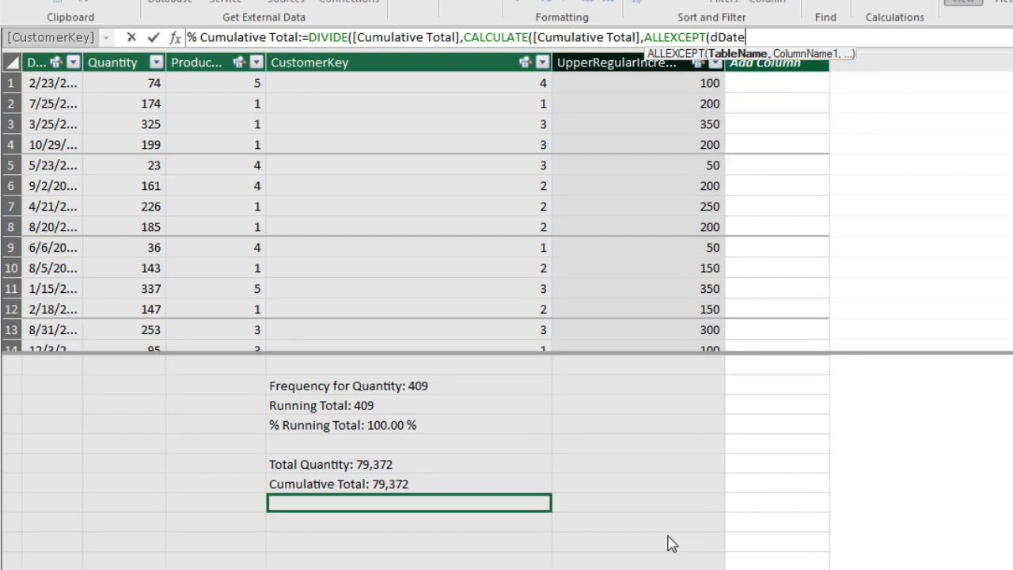
text(,)
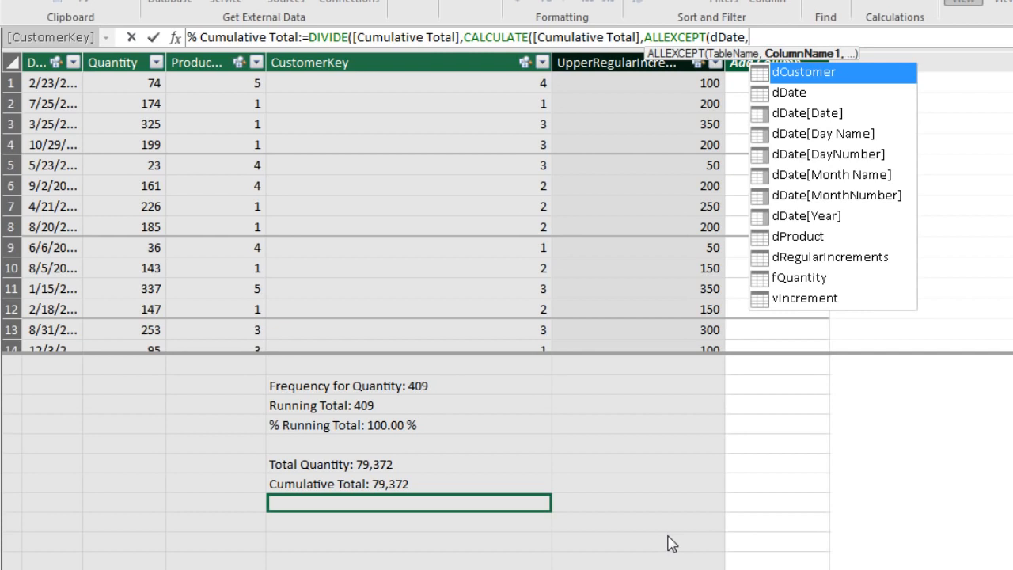
Enter dDate[Year] as the column that ALLEXCEPT keeps filtered
text(dd)
key(Down)
key(Down)
key(Down)
key(Down)
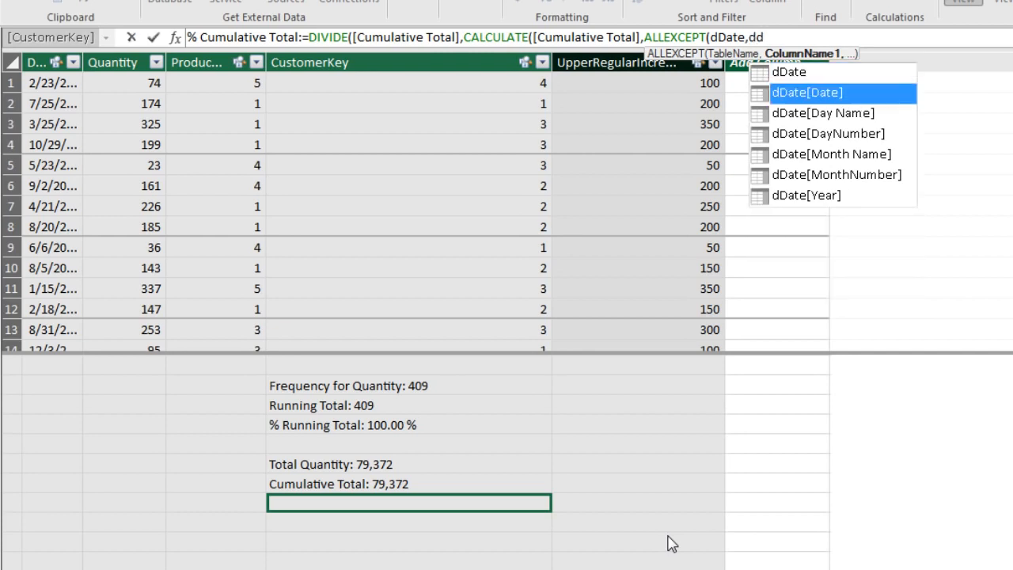
key(Down)
key(Down)
key(Tab)
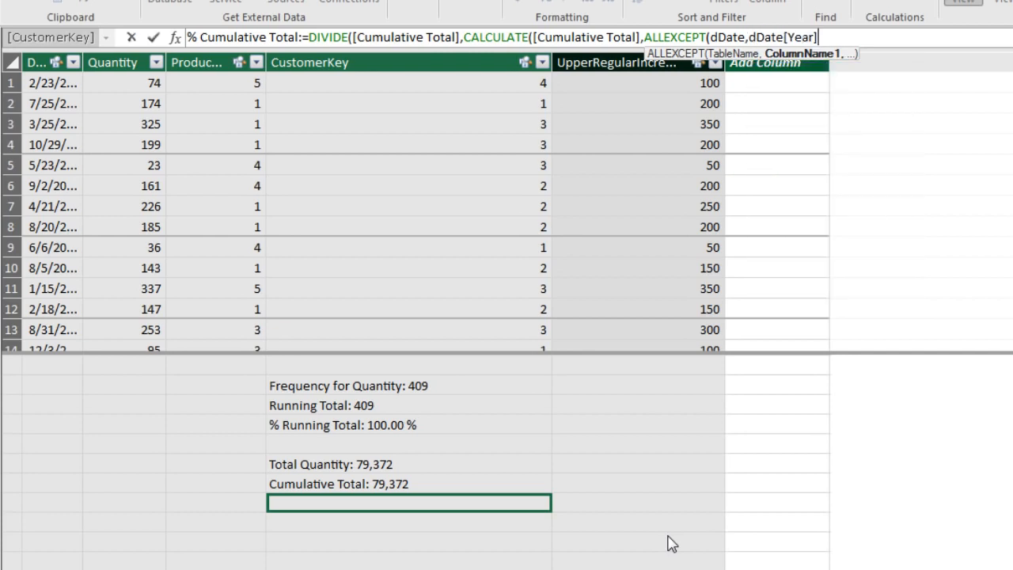
Close the ALLEXCEPT, CALCULATE and DIVIDE functions, enter the % Cumulative Total measure, and format it as a percentage with two decimals
text()))
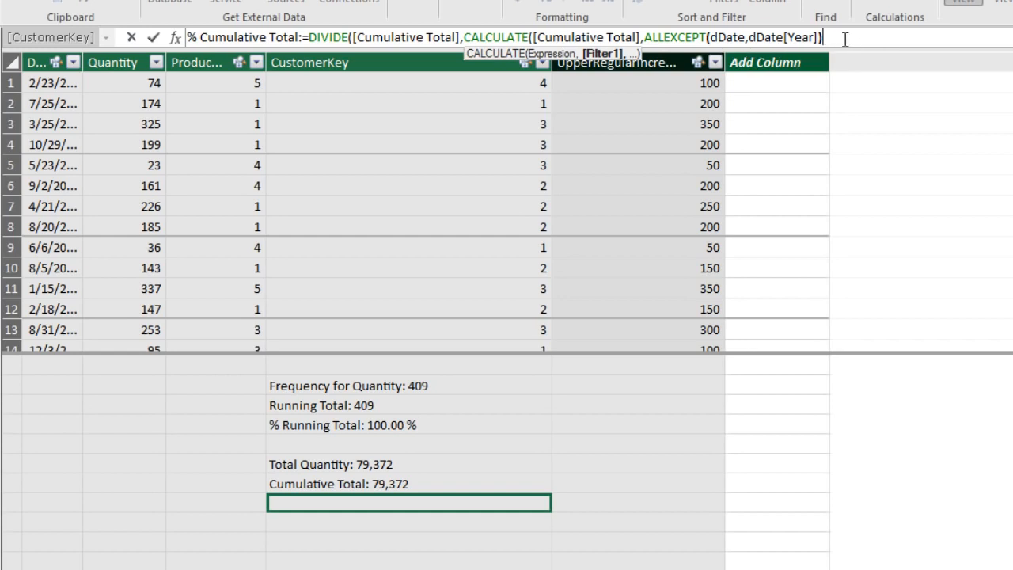
text())
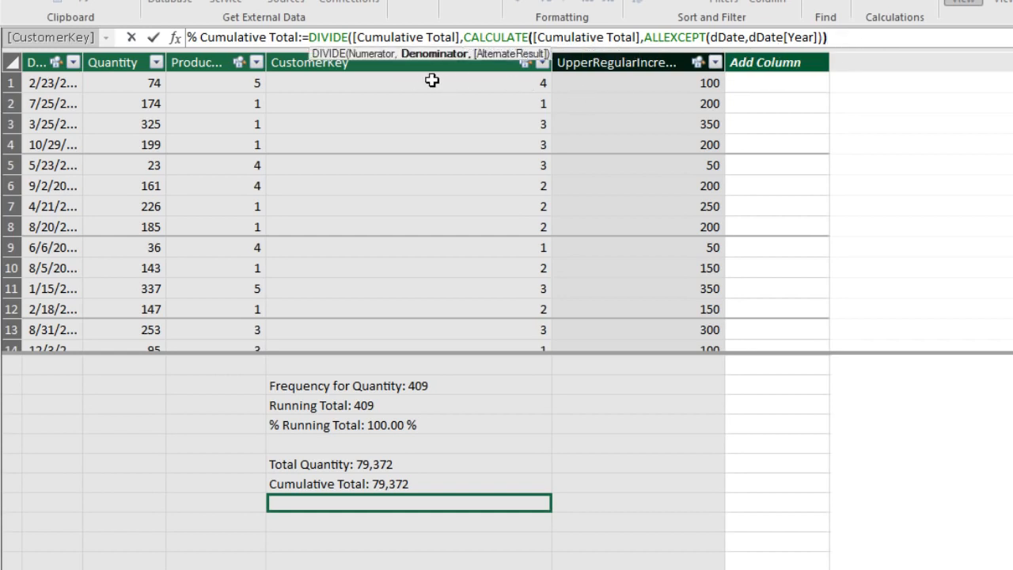
text())
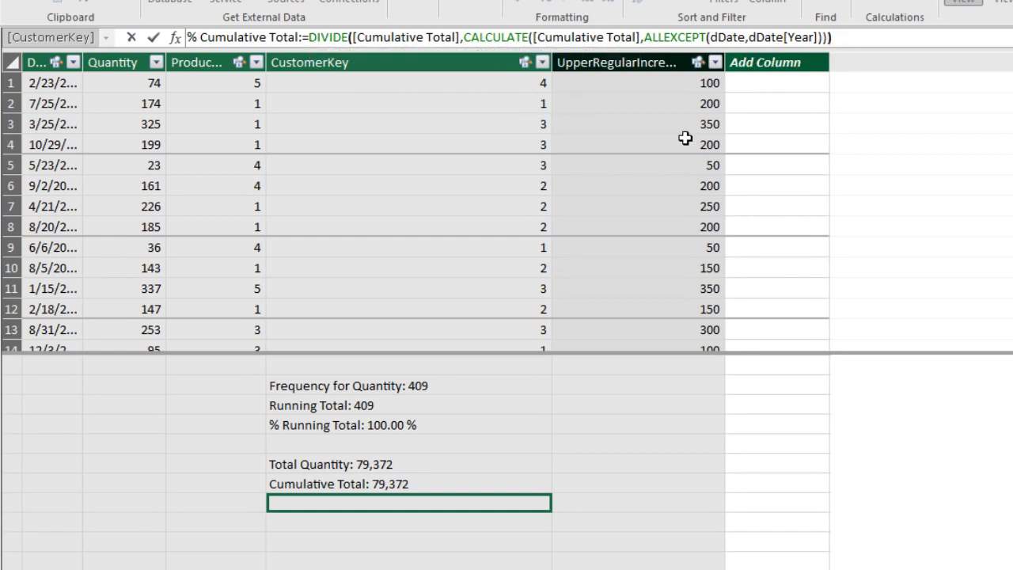
key(Return)
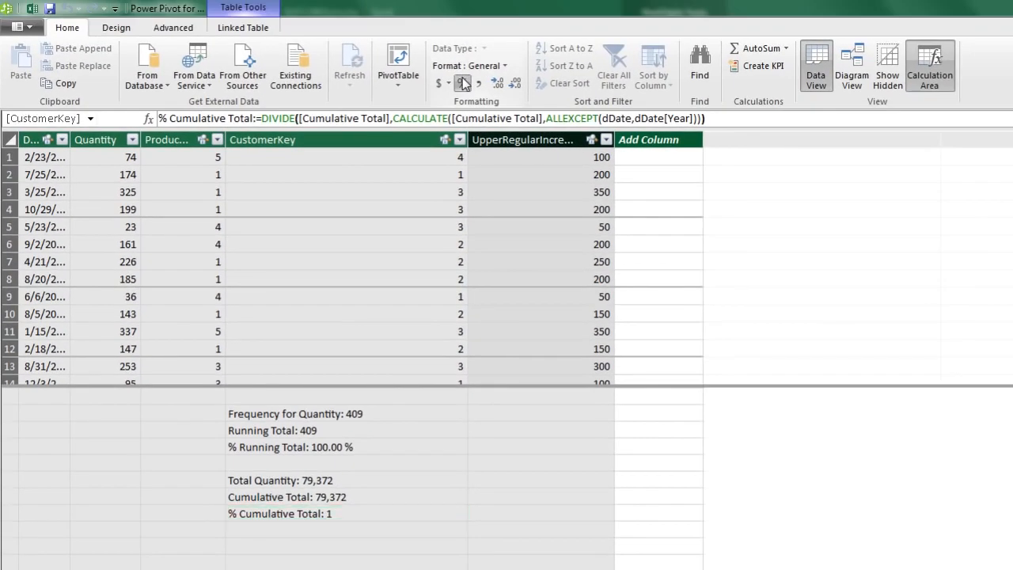
Switch to Excel, add % Cumulative Total to the values of the year and month PivotTable, and move the field list clear of the table
click(546, 0)
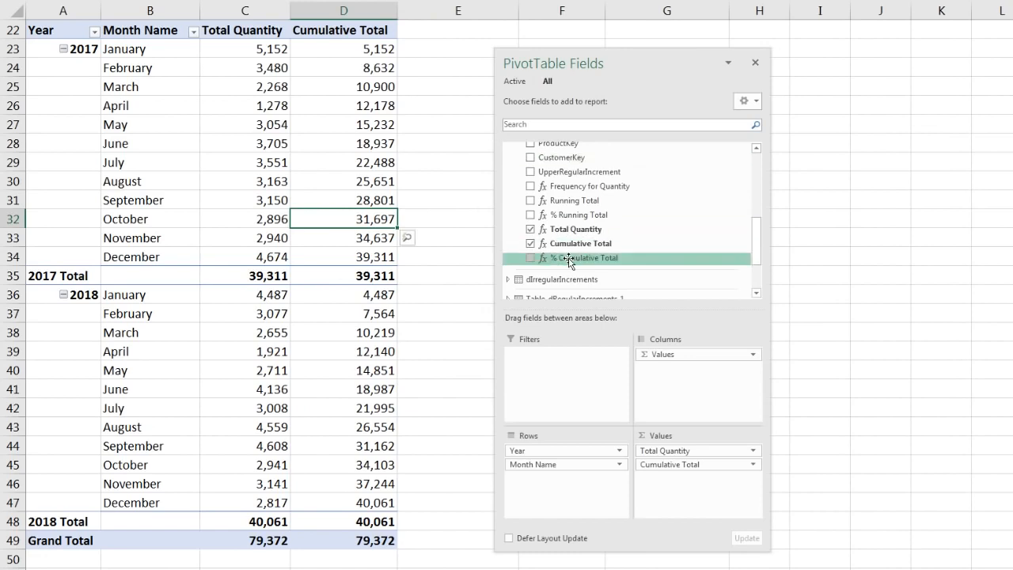
drag(568, 261, 681, 483)
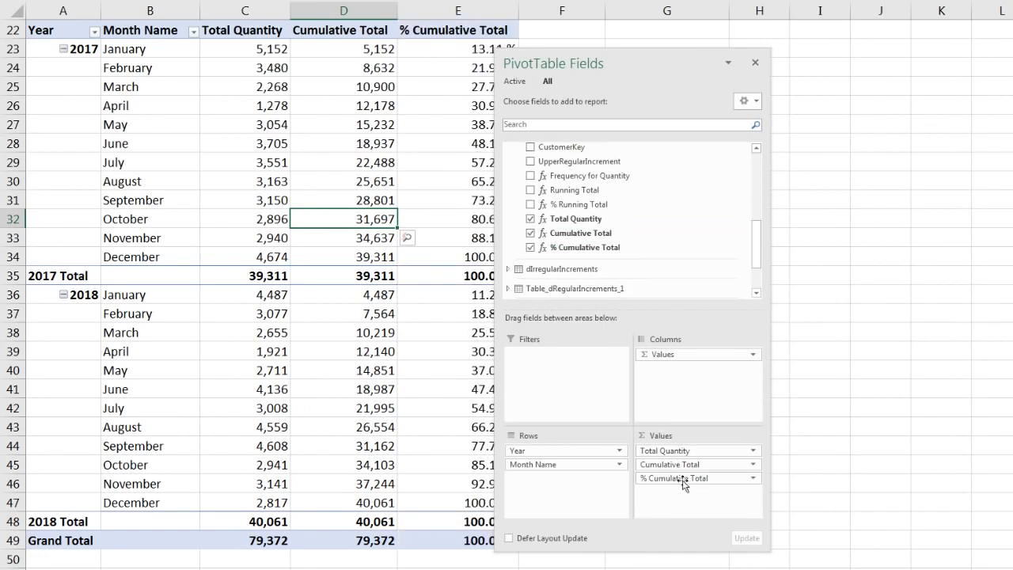
drag(579, 68, 738, 70)
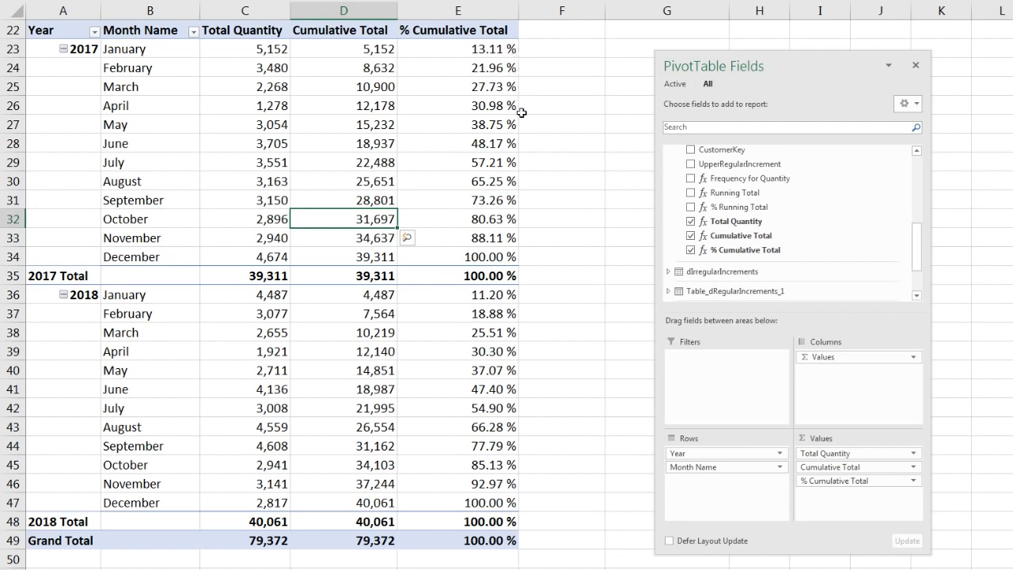
Review the August 2017 row and the cumulative values for both years, along with the frequency PivotTable above
drag(495, 183, 159, 183)
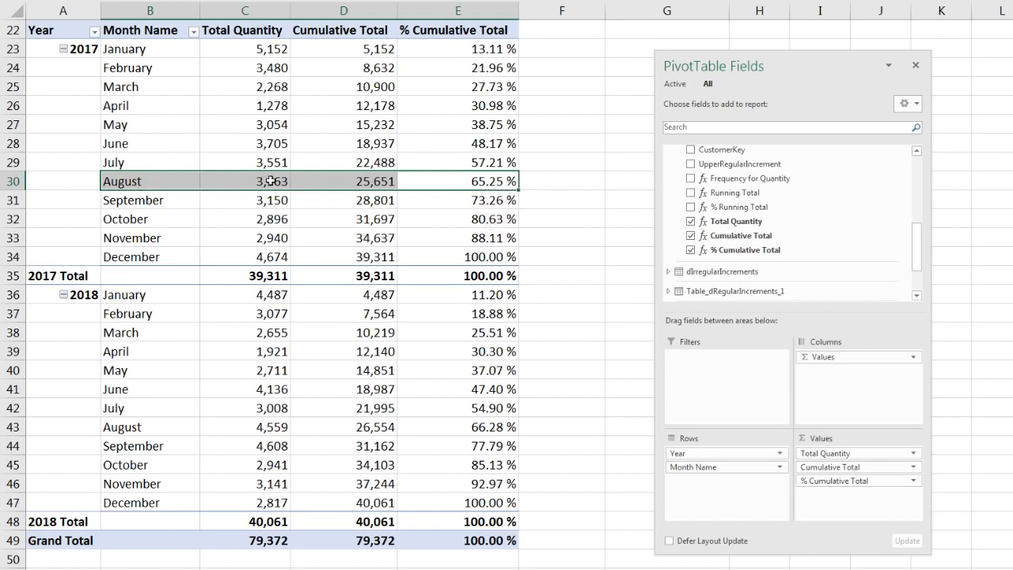
click(327, 183)
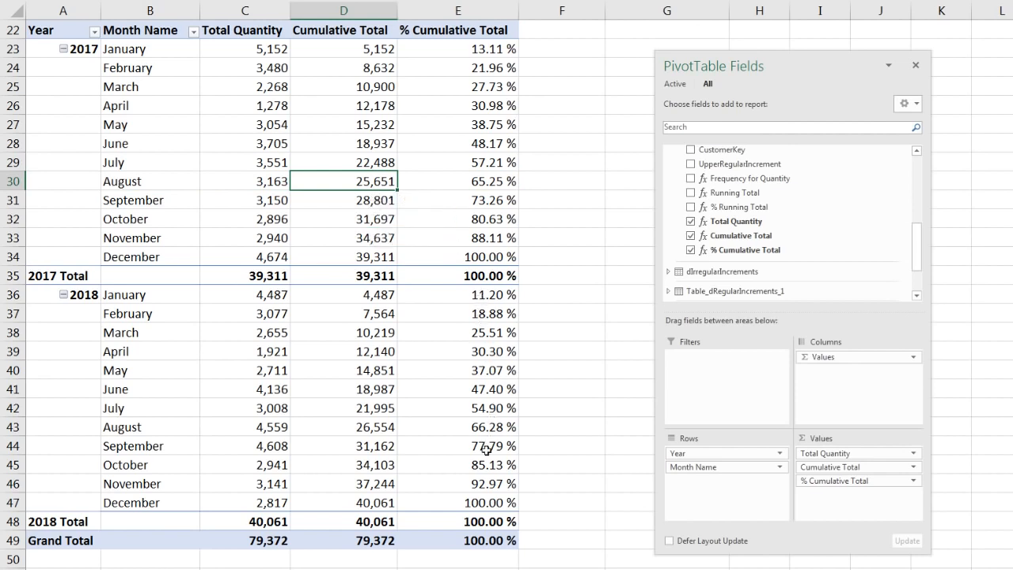
click(369, 336)
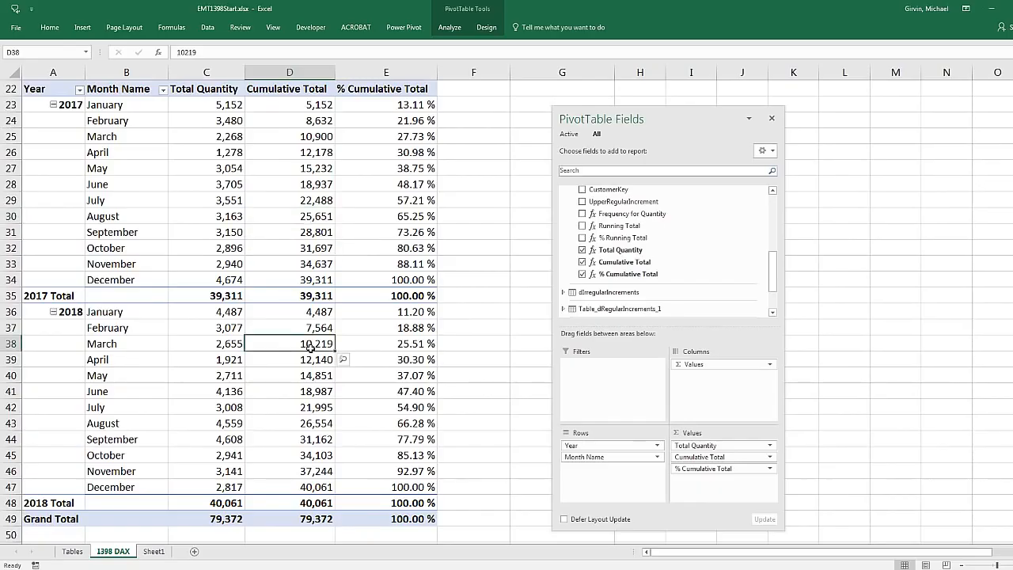
ctrl+scroll(309, 347, down, 2)
scroll(315, 348, up, 5)
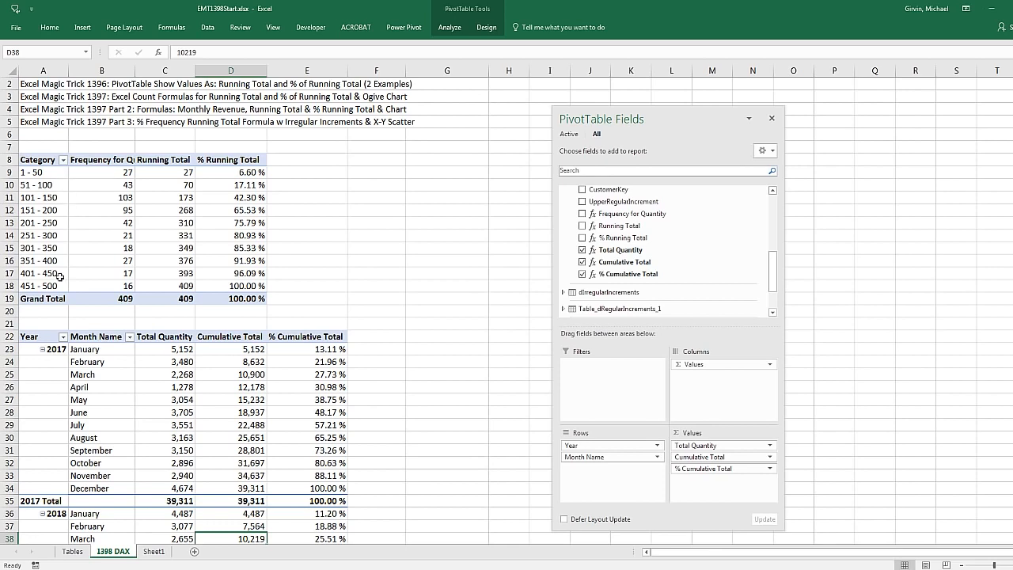
click(420, 159)
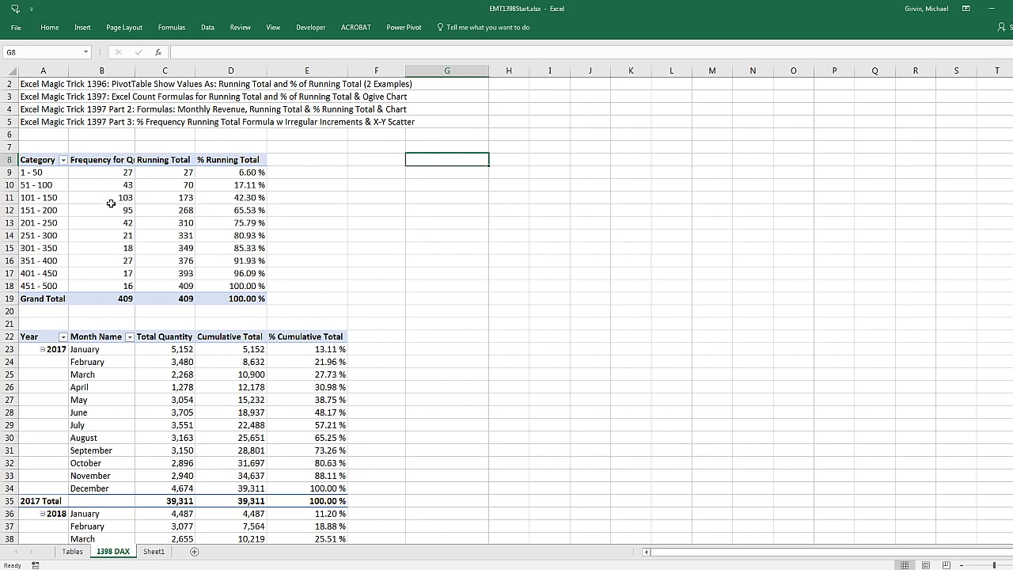
Add the irregular increments table, with categories from 1 - 75 to 401 - 500, from the Tables sheet to the data model
mouse_move(110, 204)
click(72, 552)
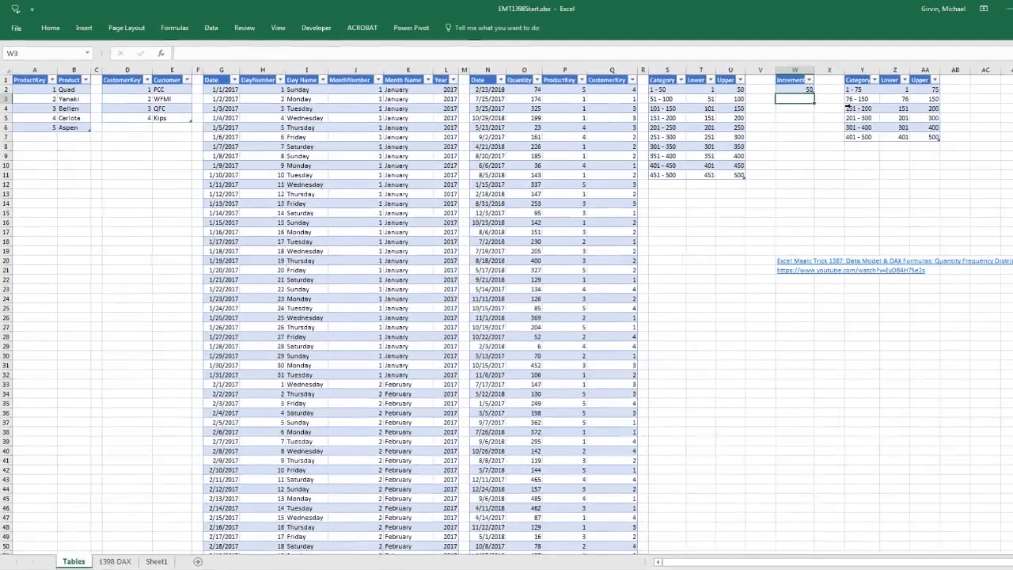
click(862, 99)
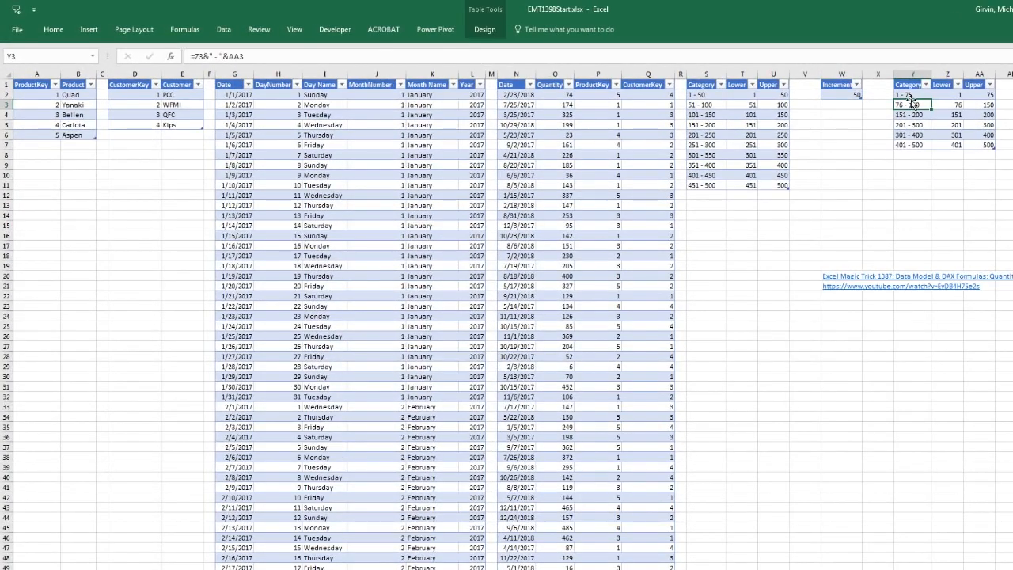
click(435, 31)
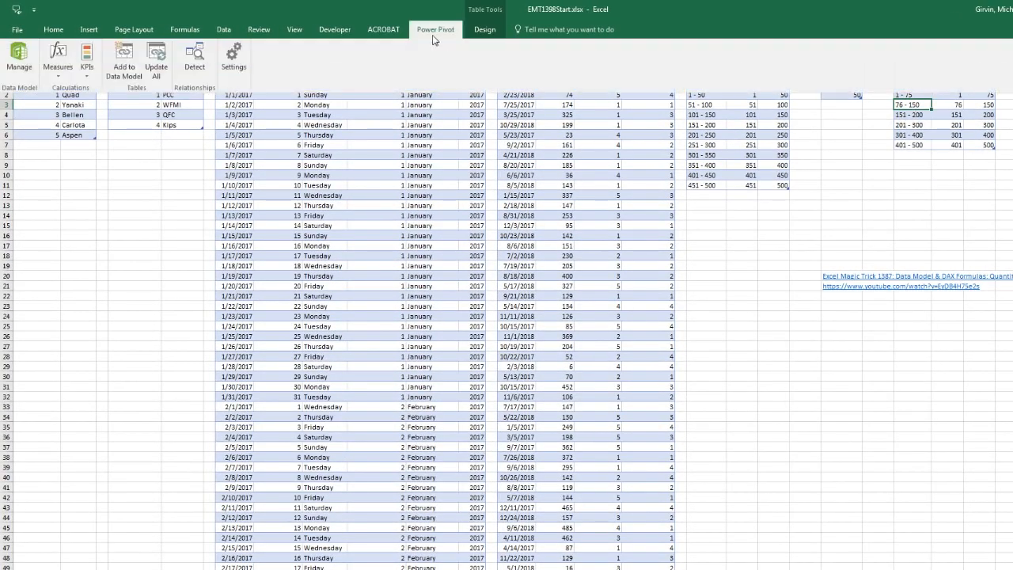
click(126, 62)
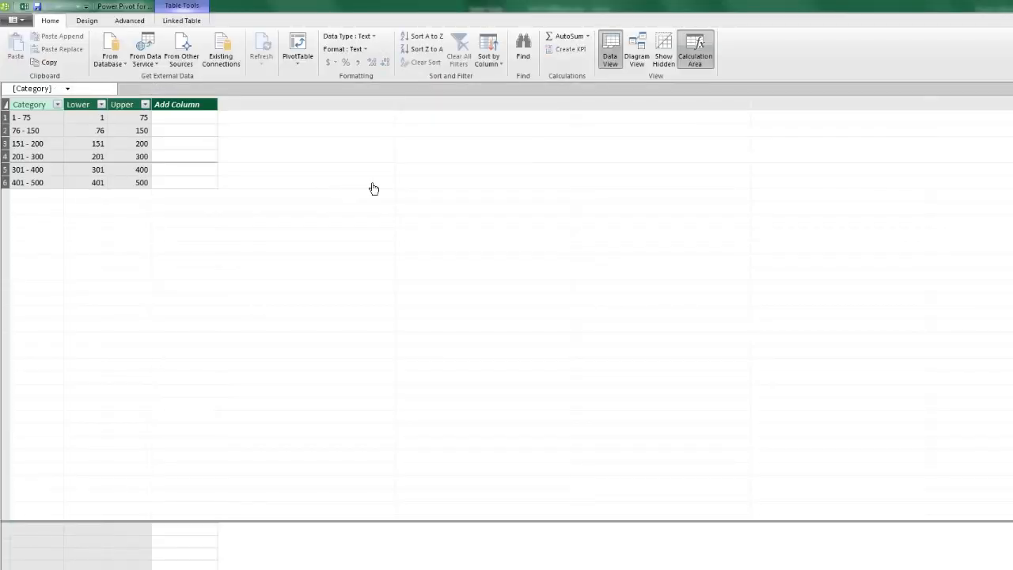
Place the dIrregularIncrements table beneath dRegularIncrements in the model diagram and return to the data grid
click(645, 59)
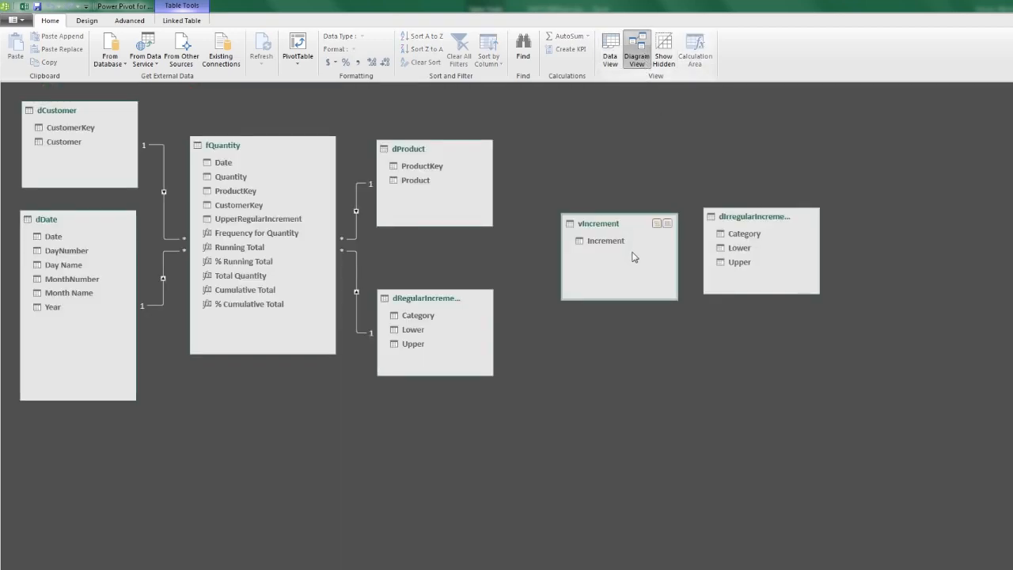
drag(744, 232, 417, 426)
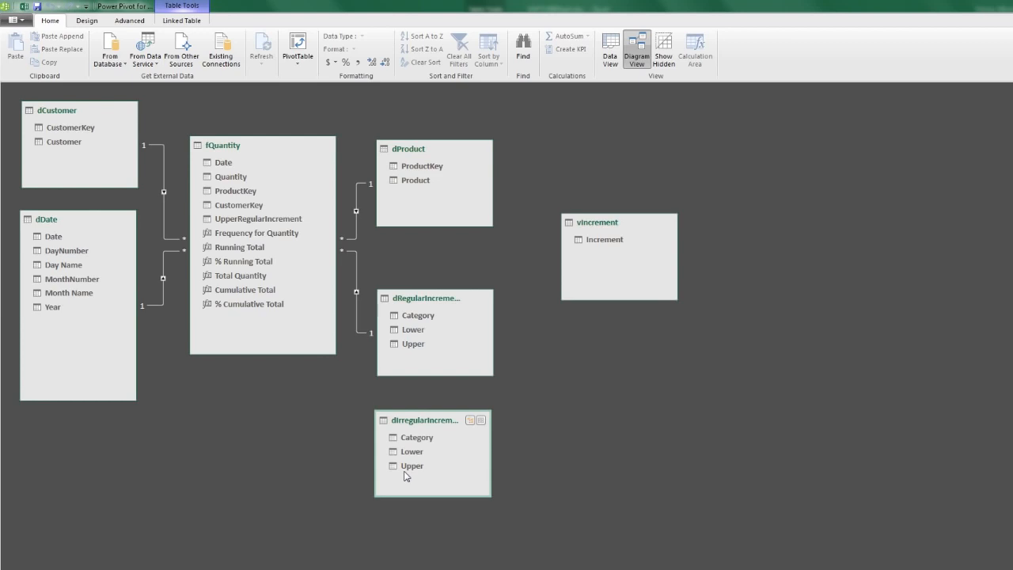
click(610, 51)
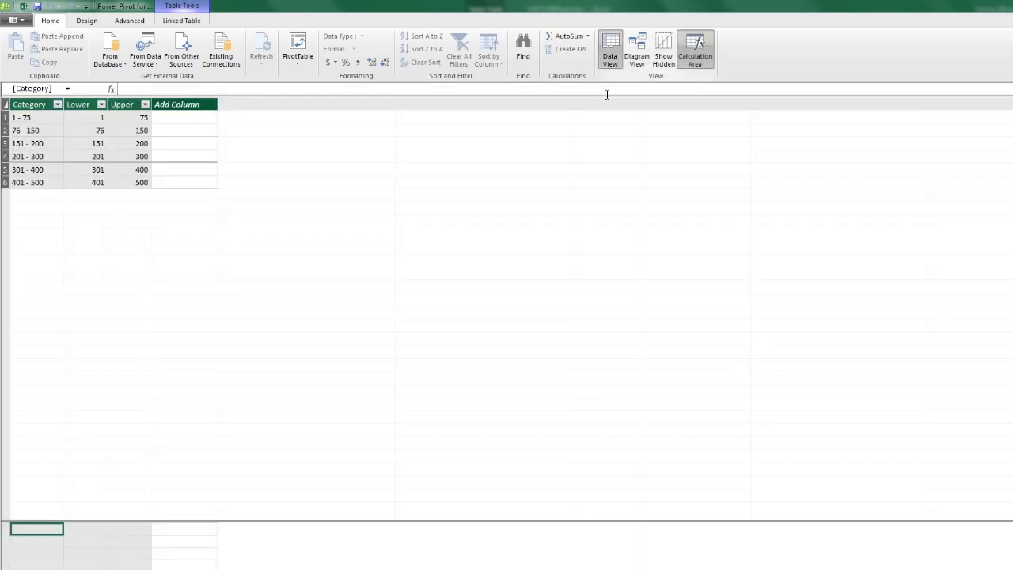
Add a calculated column named UpperIrregualrIncrements to the fQuantity table
click(30, 569)
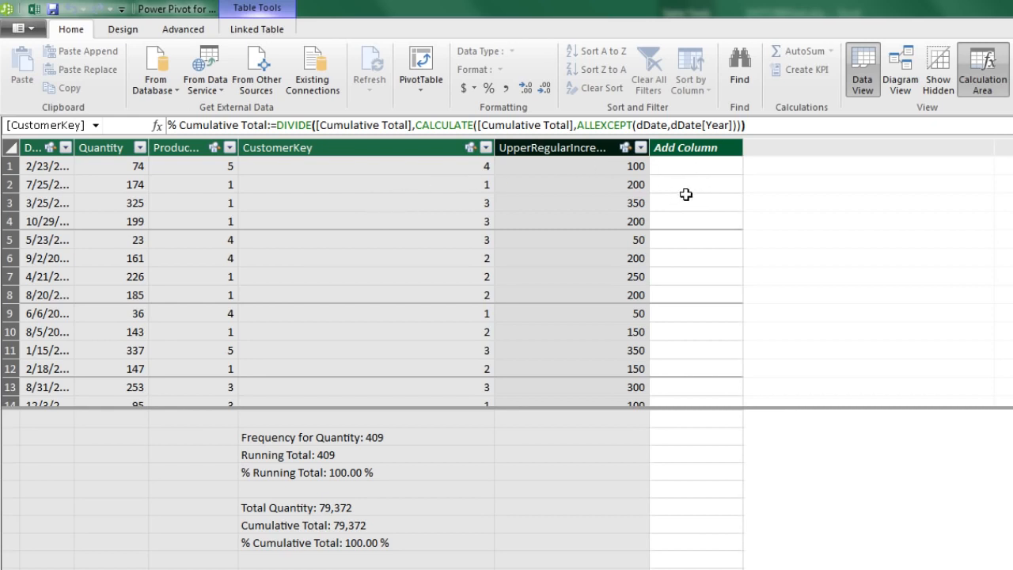
double_click(712, 150)
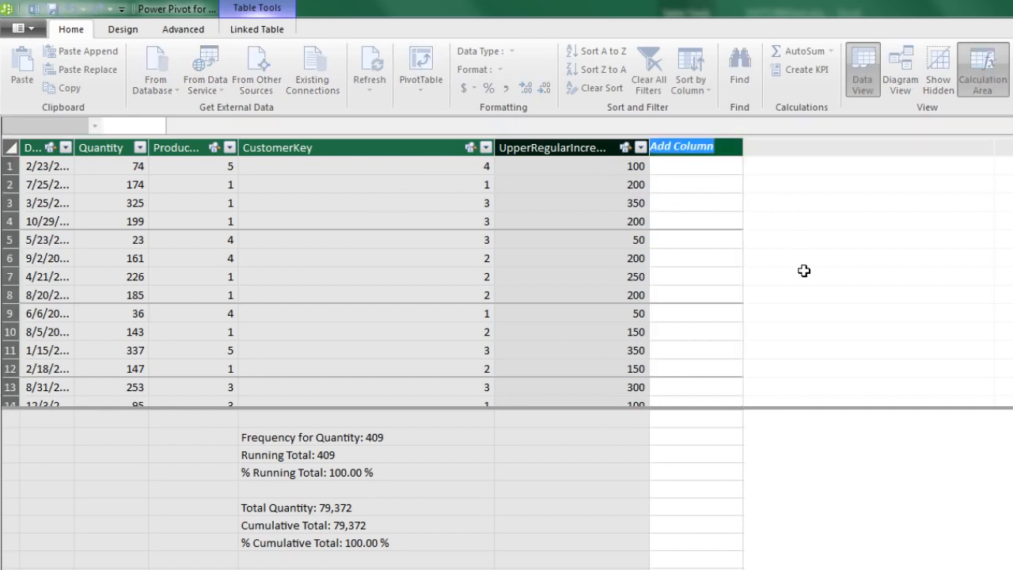
key(ctrl+v)
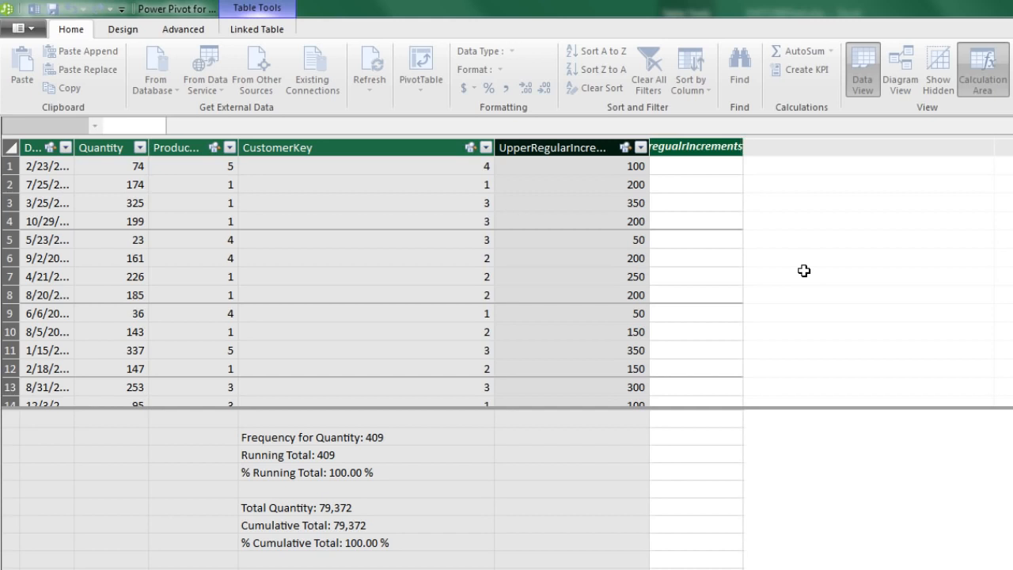
key(Return)
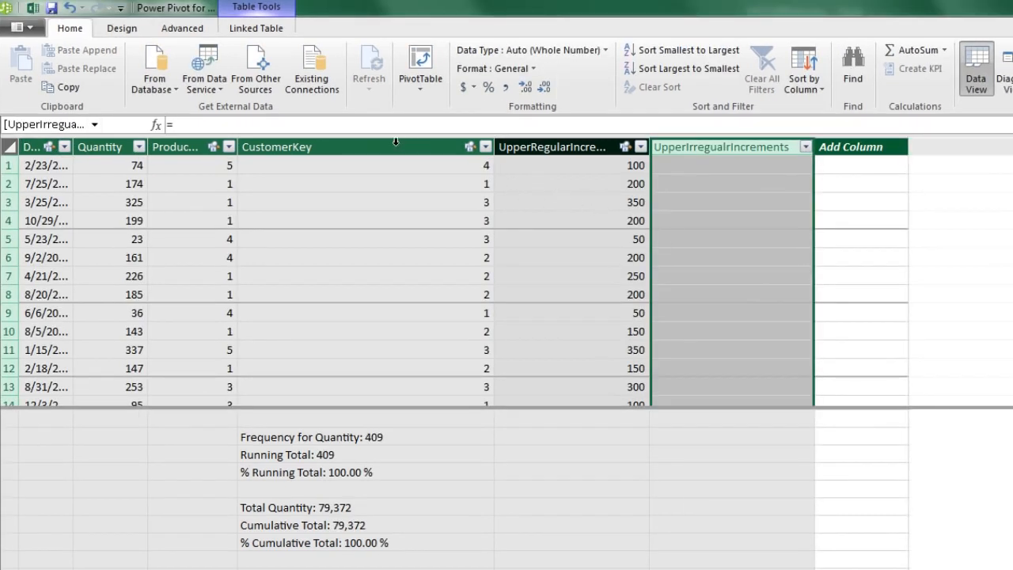
Enter the formula =MAX(dIrregularIncrements[Upper]) for the UpperIrregualrIncrements column
click(308, 119)
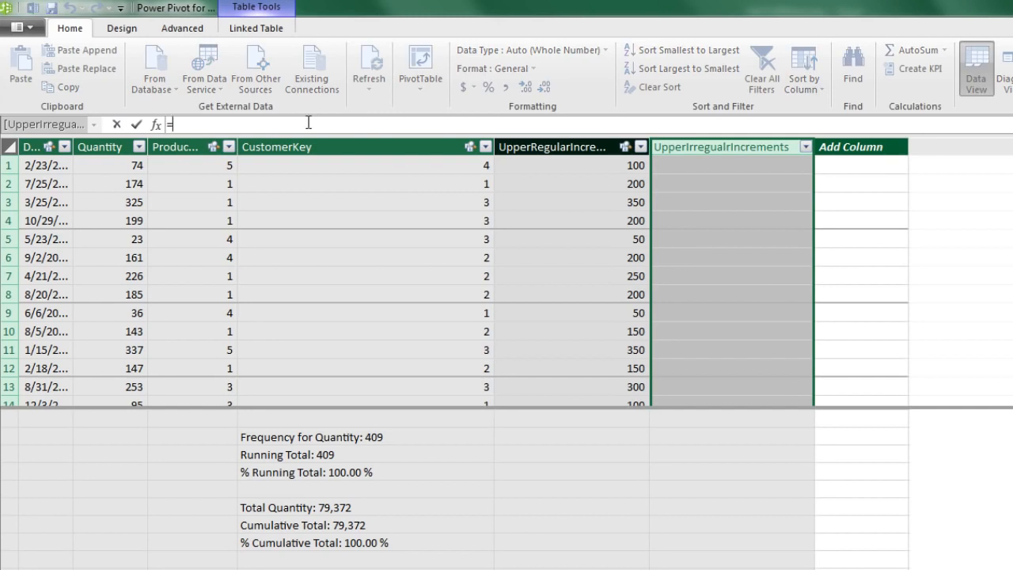
text(max)
key(Tab)
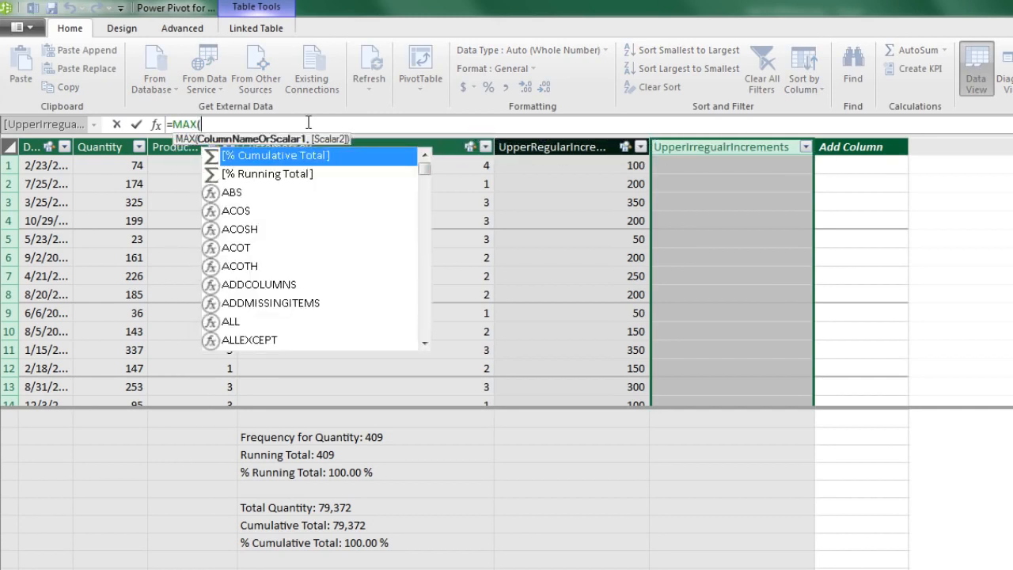
text(di)
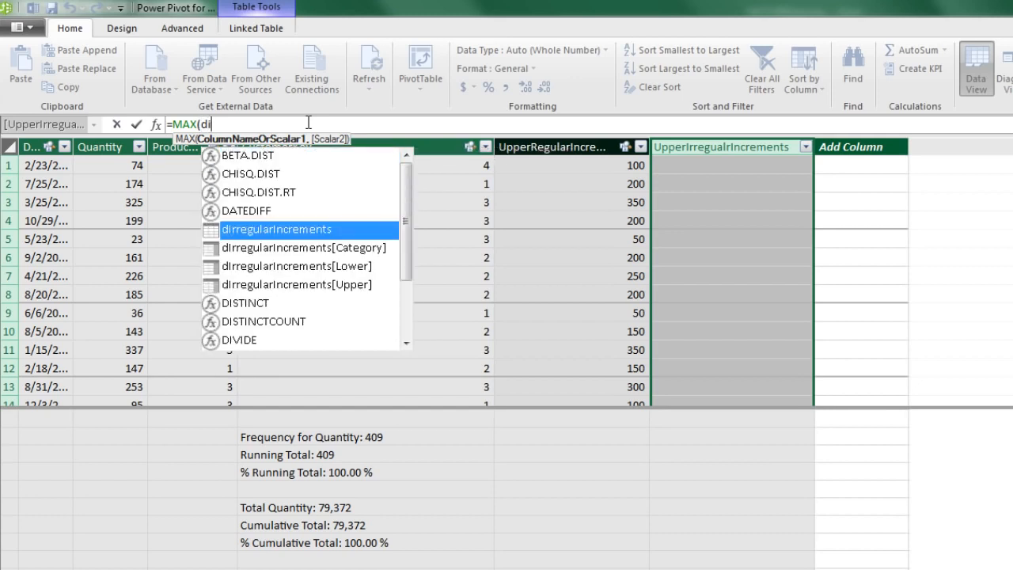
key(Down)
key(Down)
key(Down)
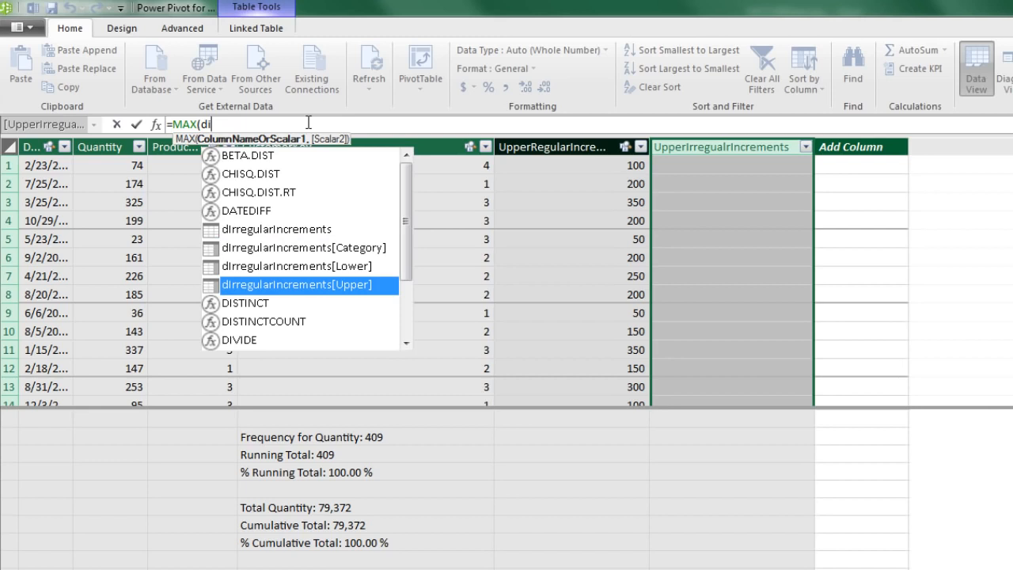
key(Tab)
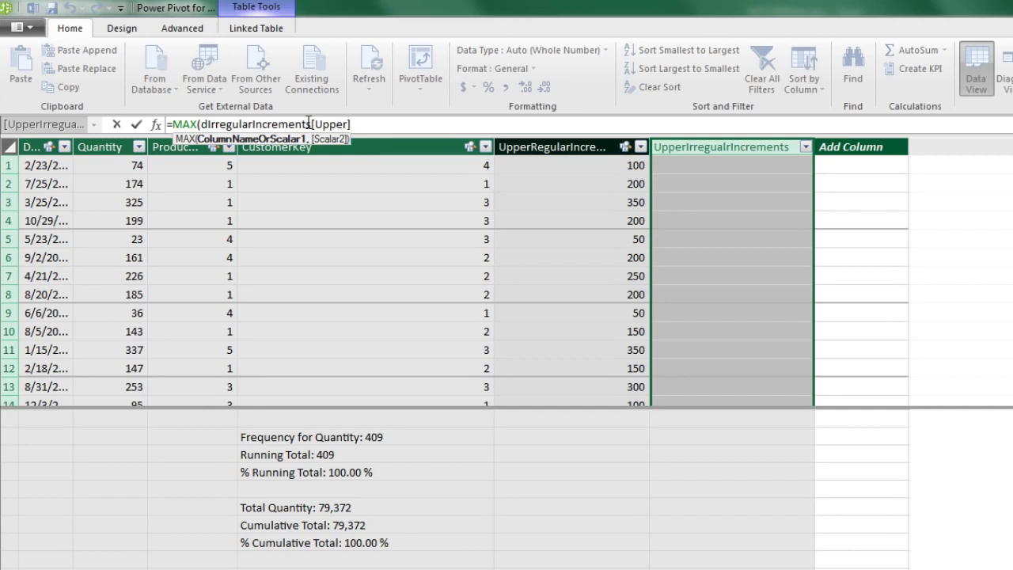
text())
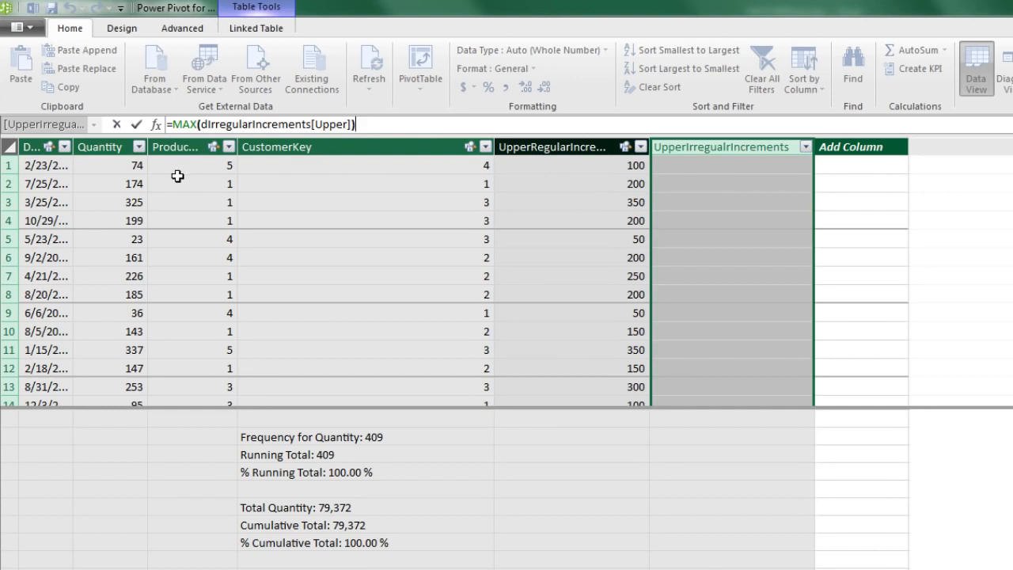
key(Return)
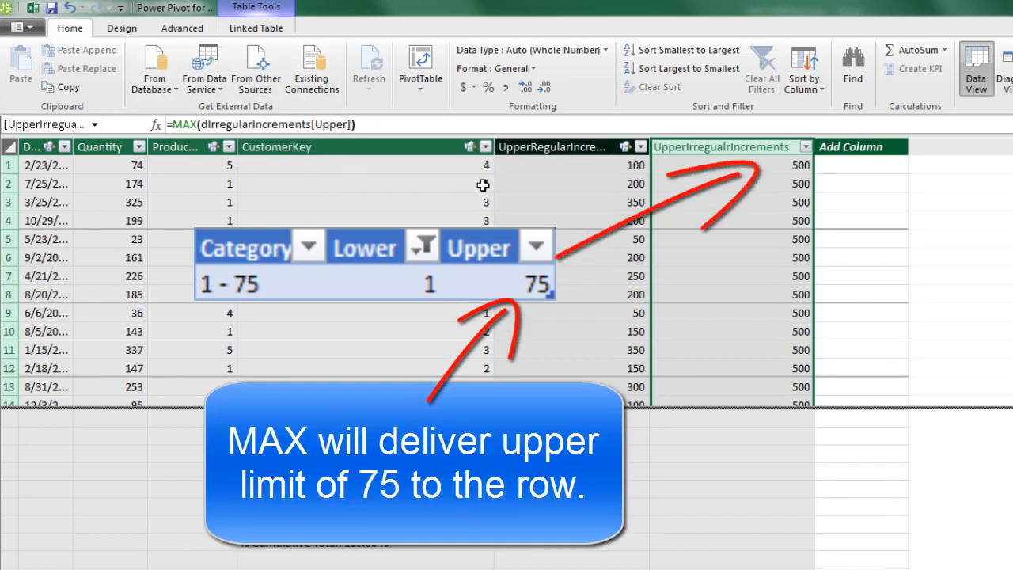
Wrap the MAX expression of the UpperIrregualrIncrements column in a CALCULATE function, ready for a filter argument
click(169, 124)
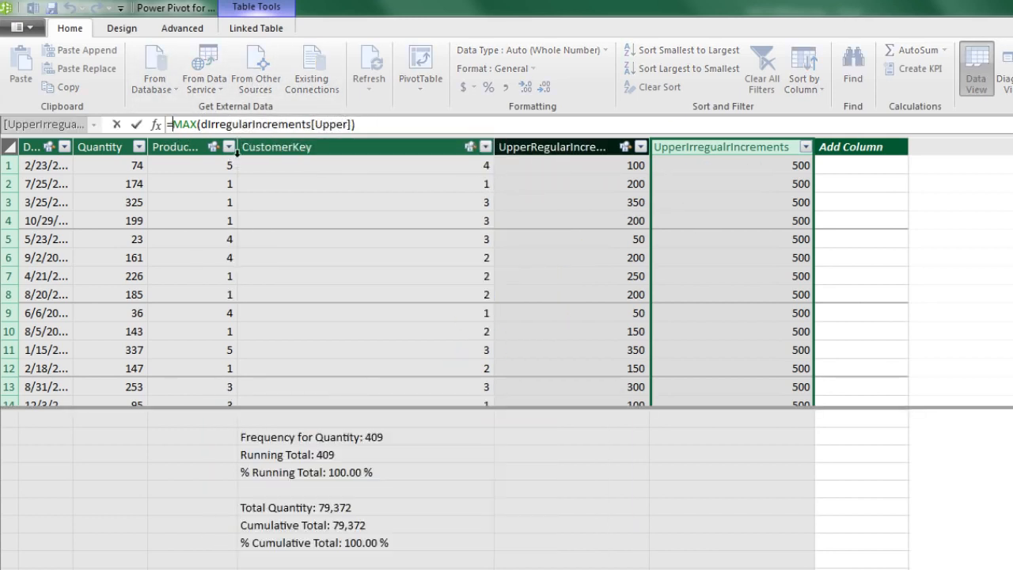
text(c)
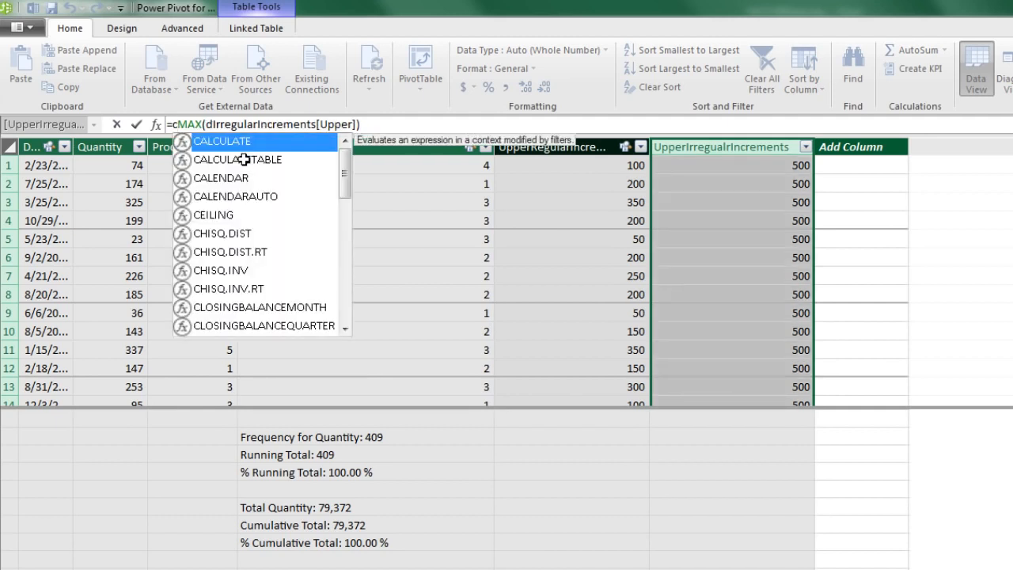
key(Tab)
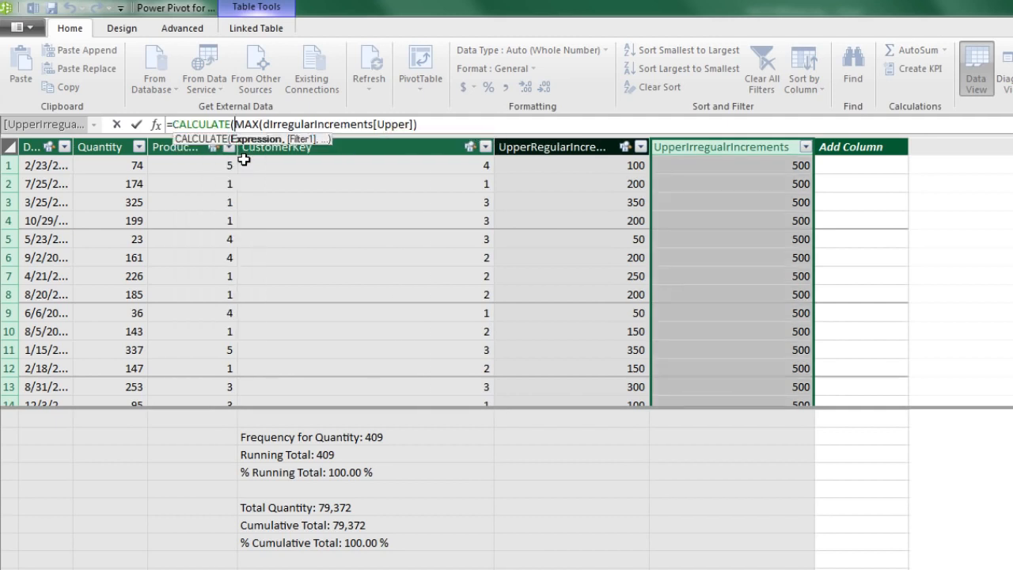
click(432, 125)
text(,)
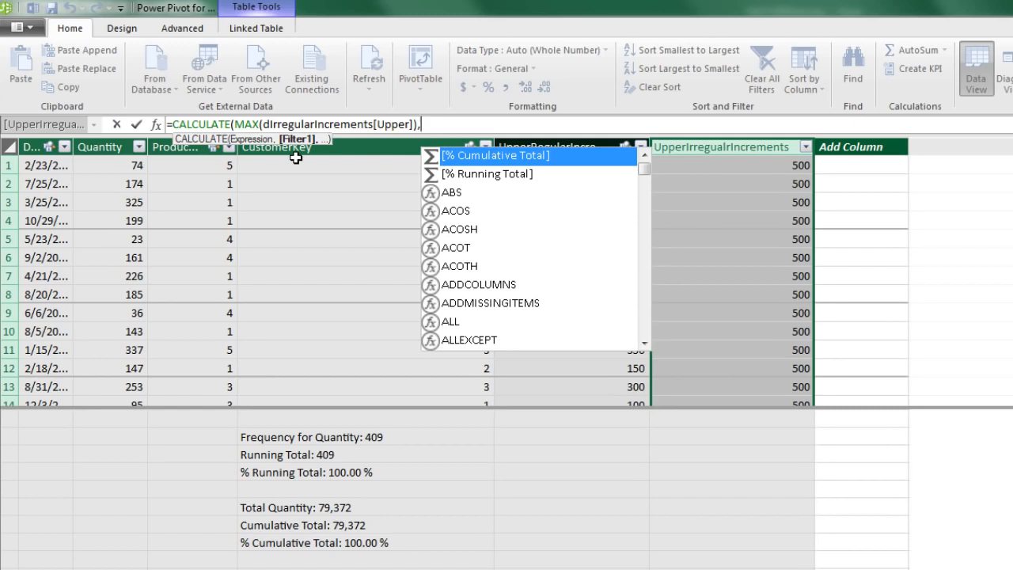
Add a FILTER function over the dIrregularIncrements table as the CALCULATE filter argument
text(fi)
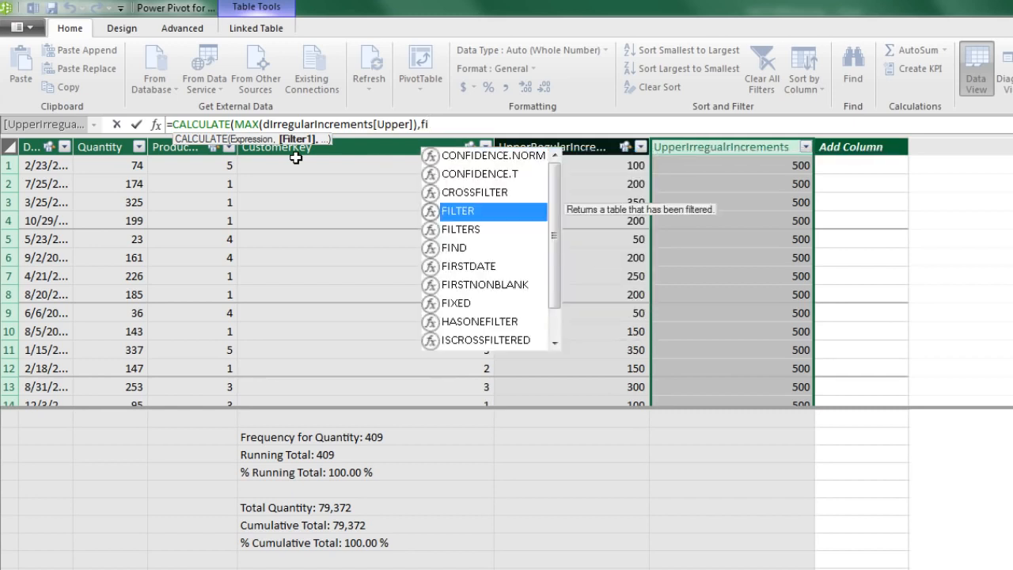
key(Tab)
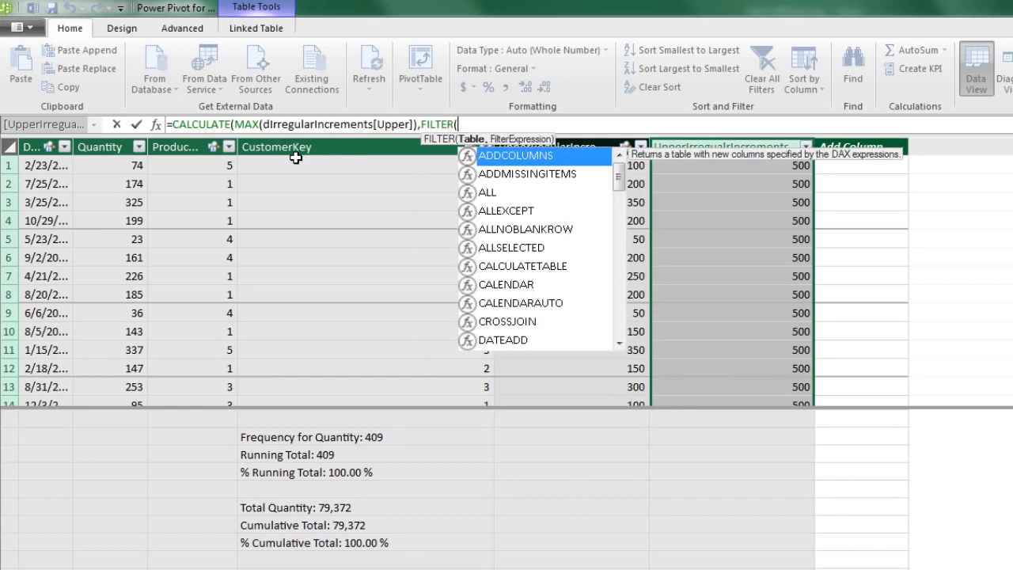
text(di)
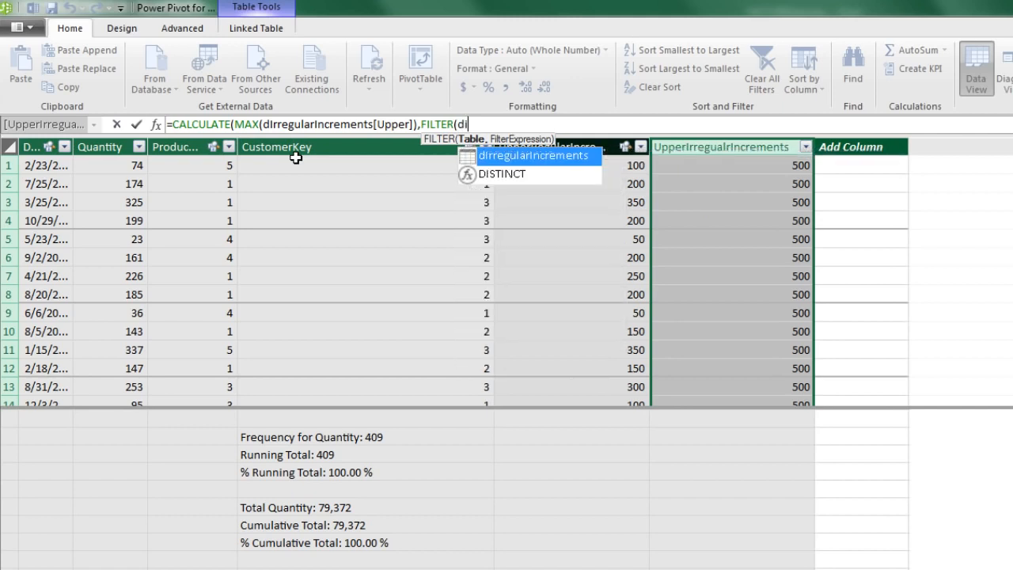
key(Tab)
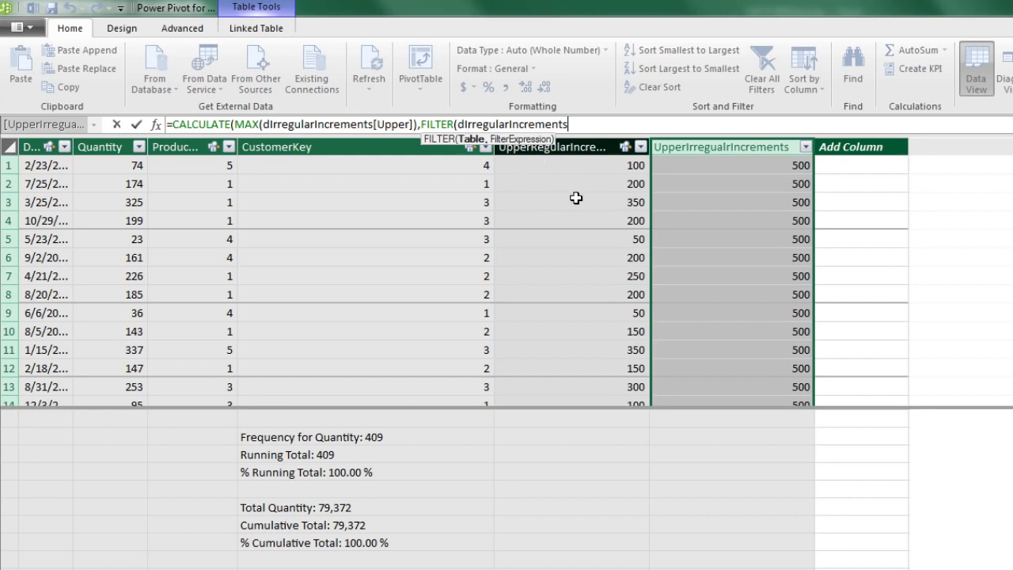
text(,)
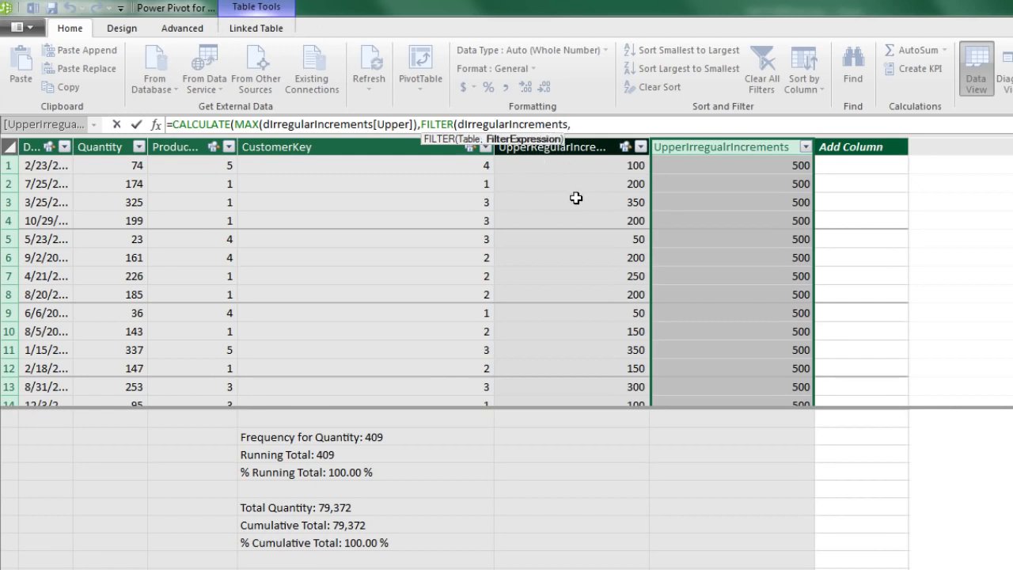
Complete the filter with the condition dIrregularIncrements[Lower]<=fQuantity[Quantity] and commit the column formula
text(dI)
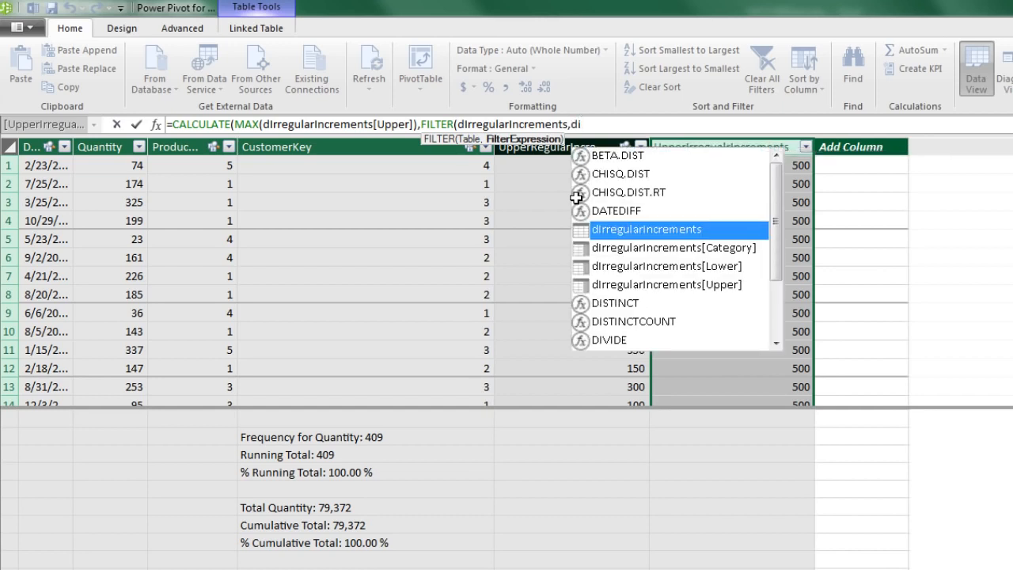
key(Down)
key(Down)
key(Tab)
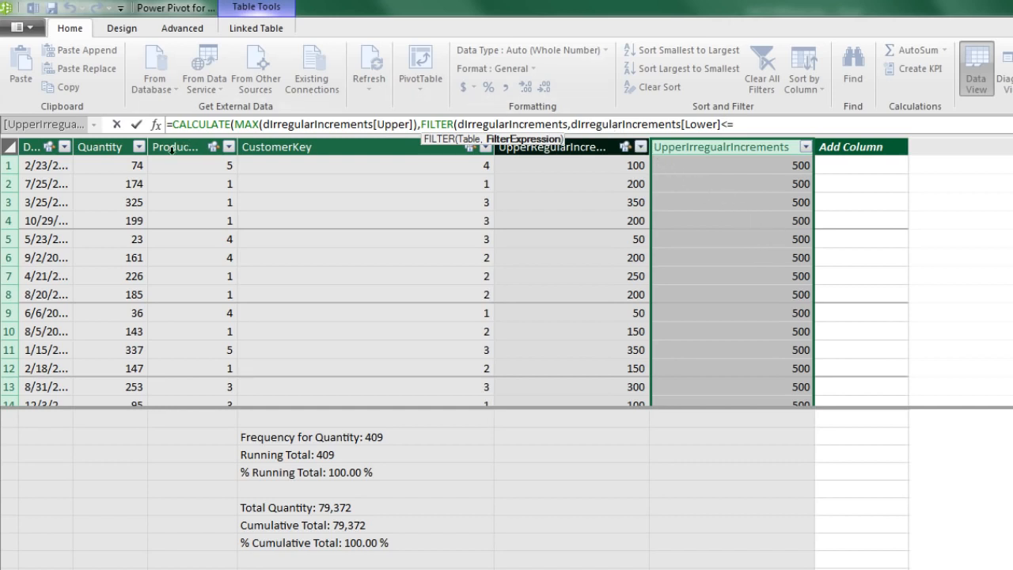
click(119, 163)
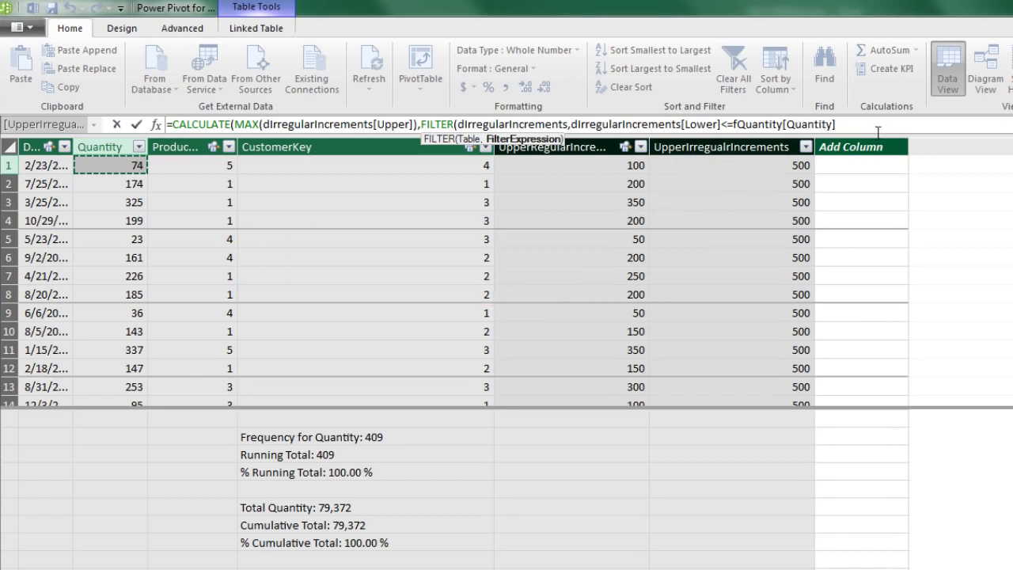
text())
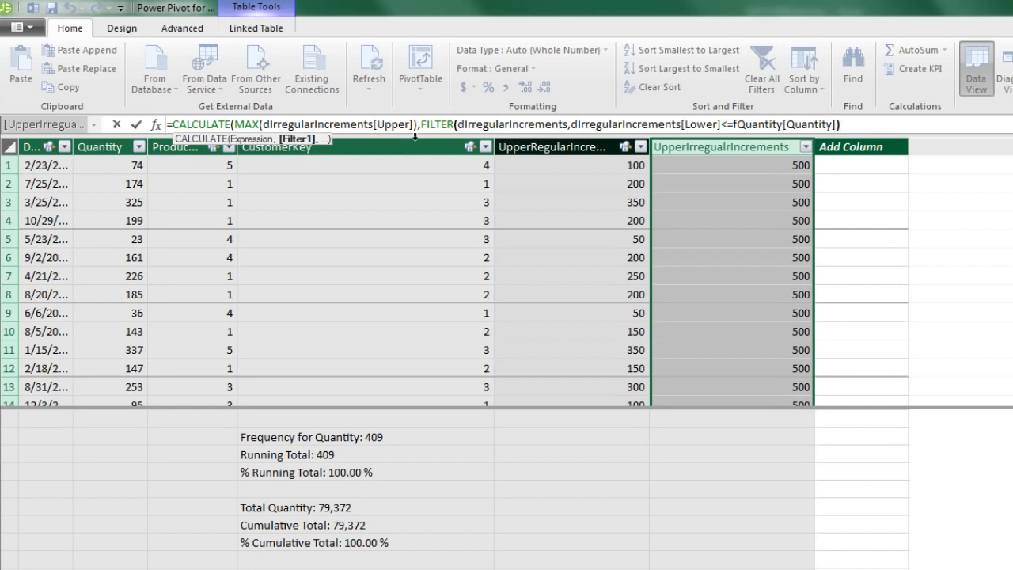
drag(420, 124, 867, 142)
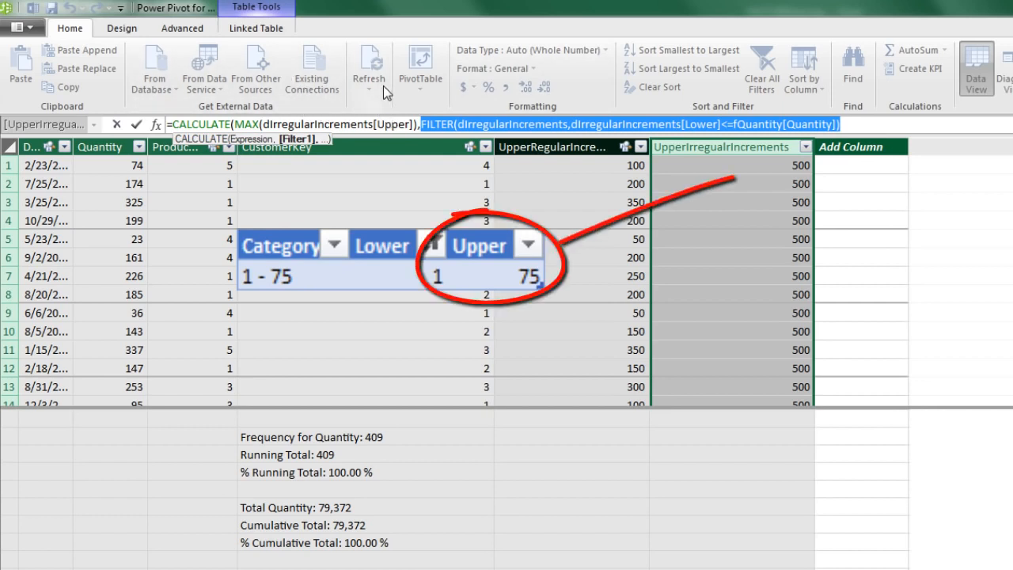
click(857, 124)
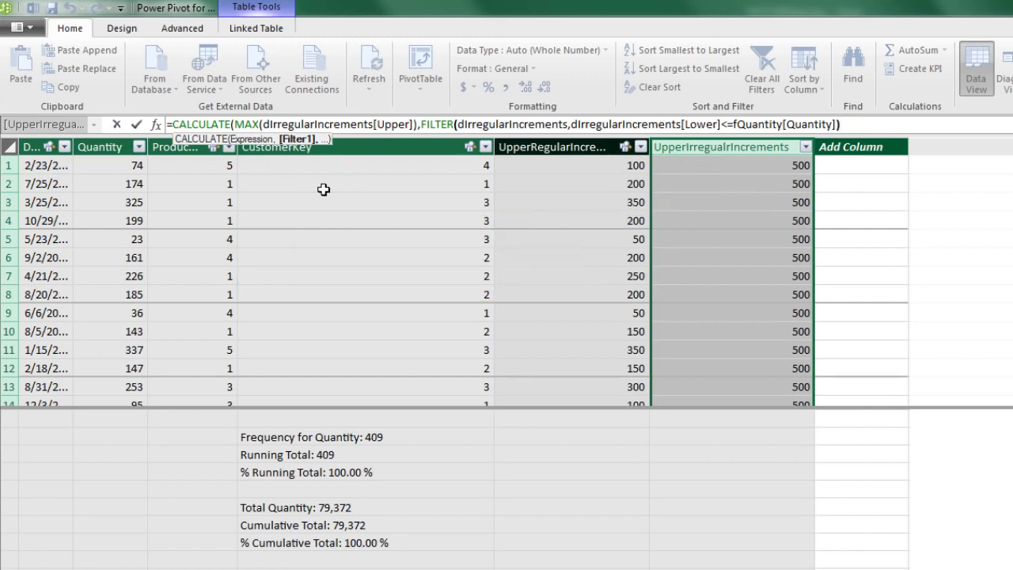
text())
key(Return)
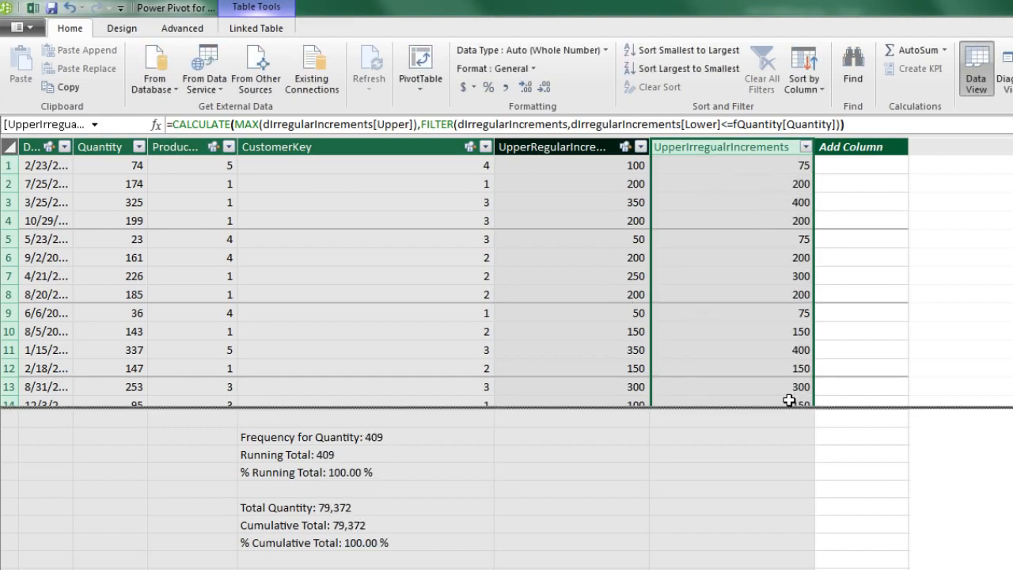
In the model diagram, relate Upper in dIrregularIncrements to UpperIrregualrIncrements in fQuantity
click(1007, 79)
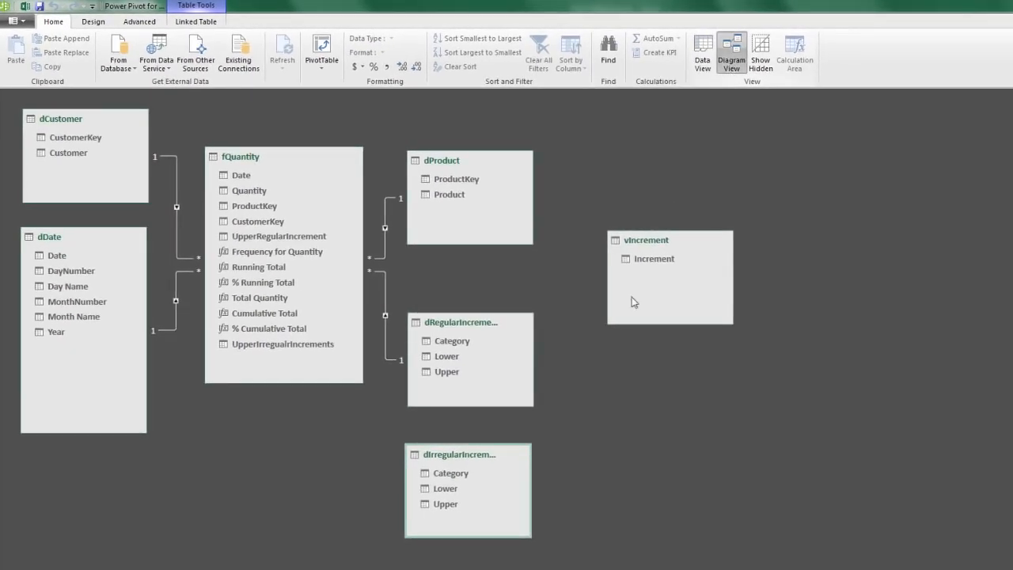
drag(445, 512, 261, 349)
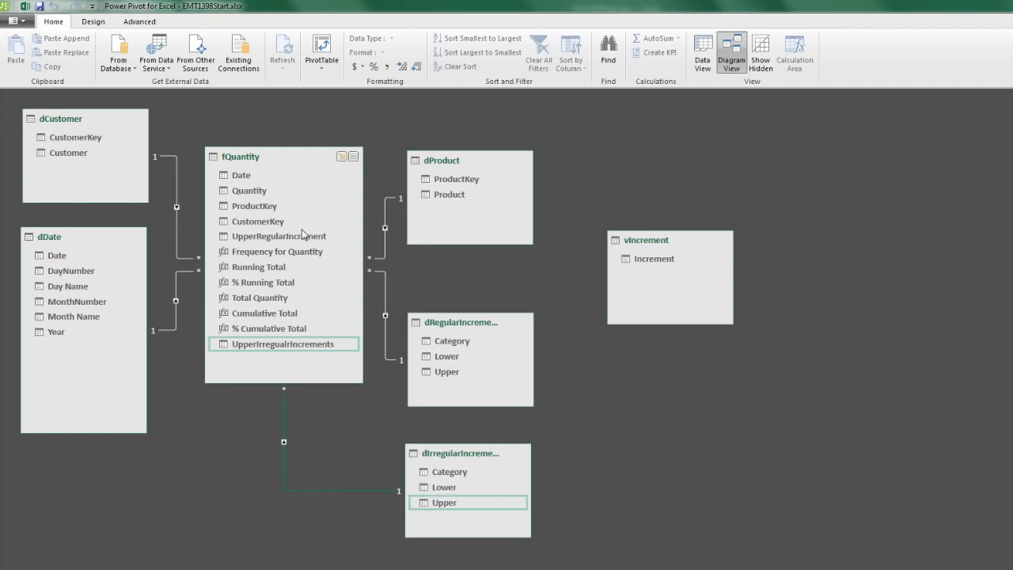
Switch to Excel and insert a data model PivotTable at G8 of the 1398 DAX sheet, with dIrregularIncrements Category as rows
key(alt)
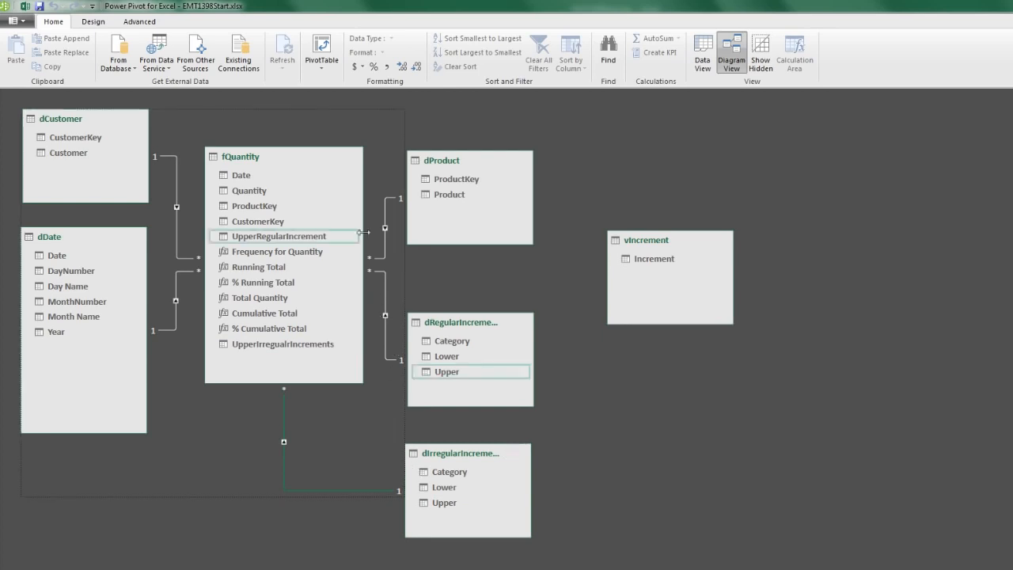
key(alt+Tab)
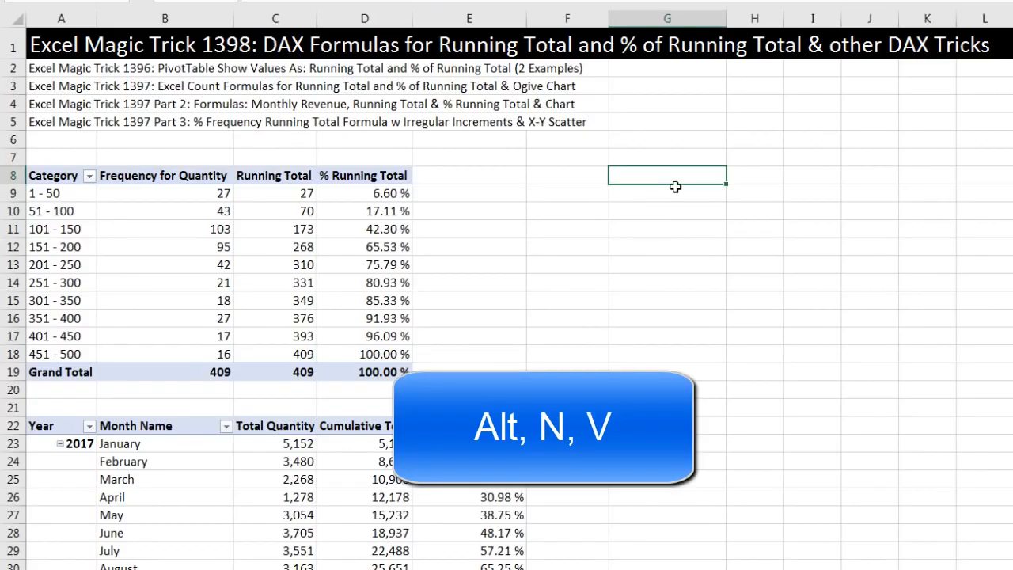
key(alt+n)
key(v)
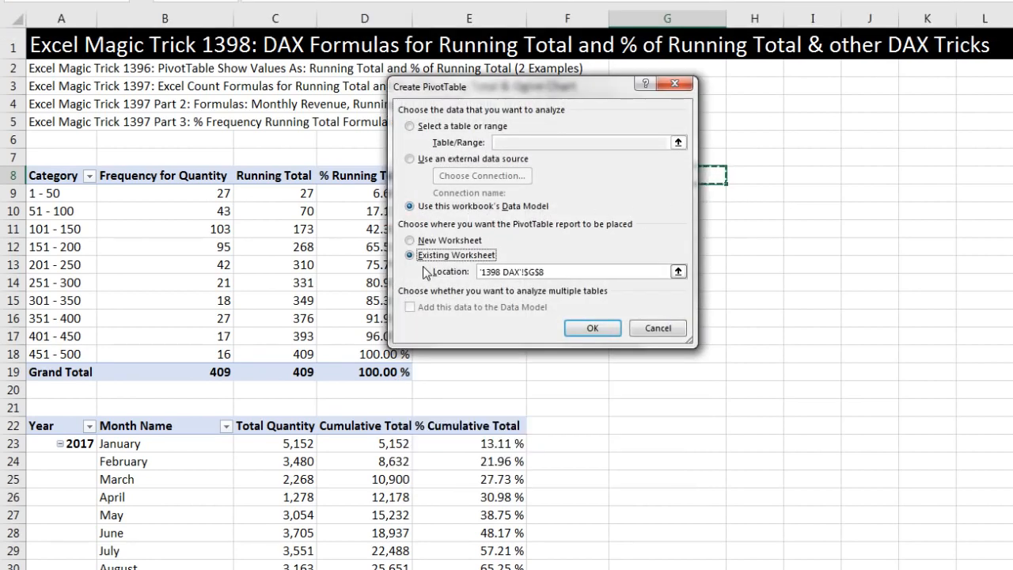
click(592, 327)
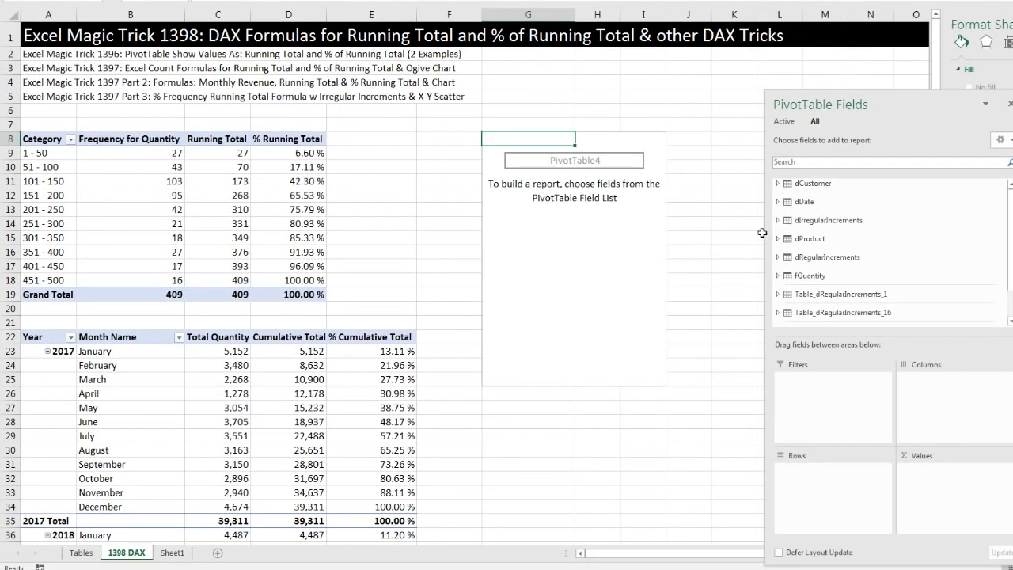
click(778, 221)
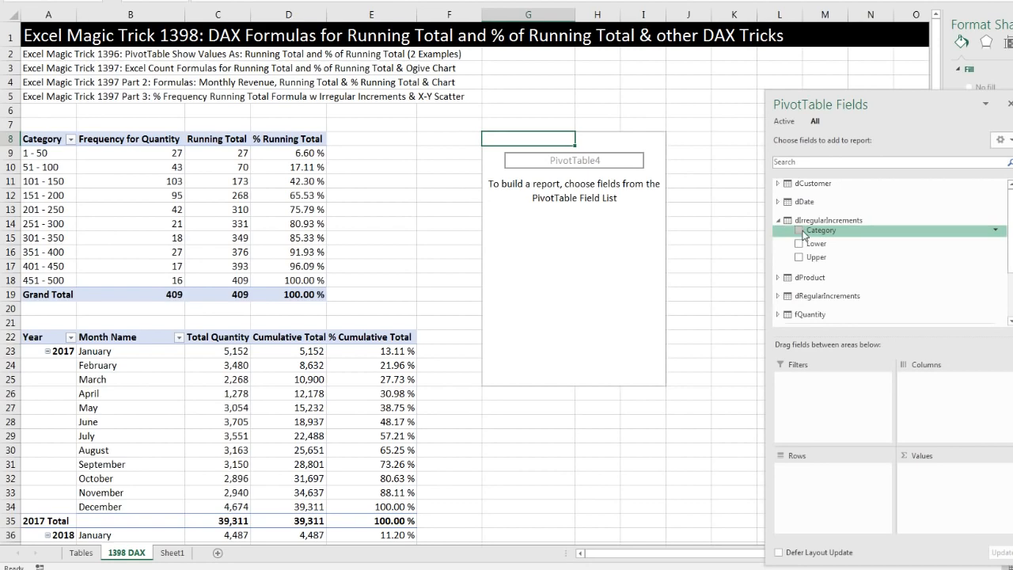
drag(820, 230, 842, 489)
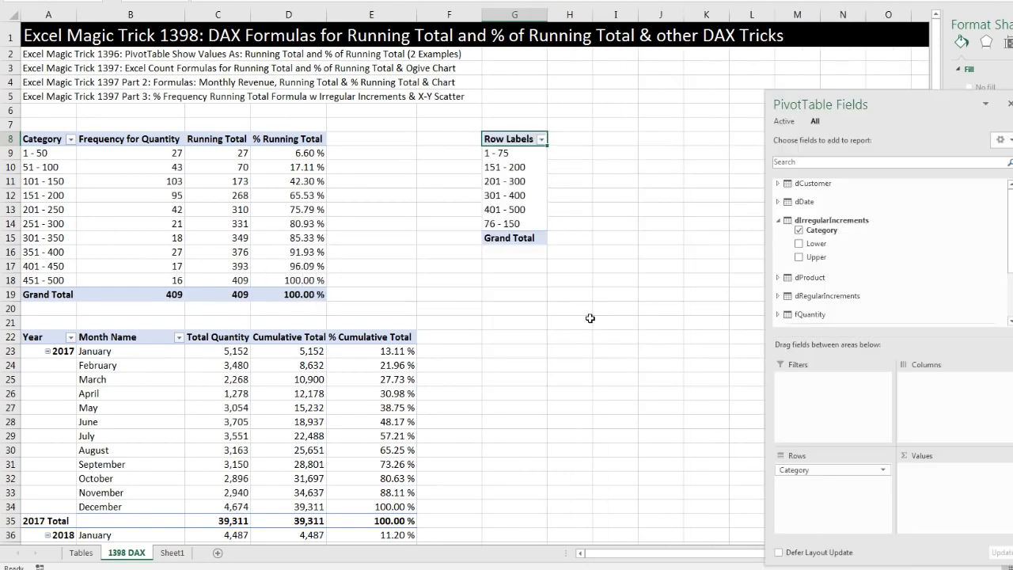
In Power Pivot, sort the Category column of dIrregularIncrements by the Upper column
key(alt+Tab)
click(600, 47)
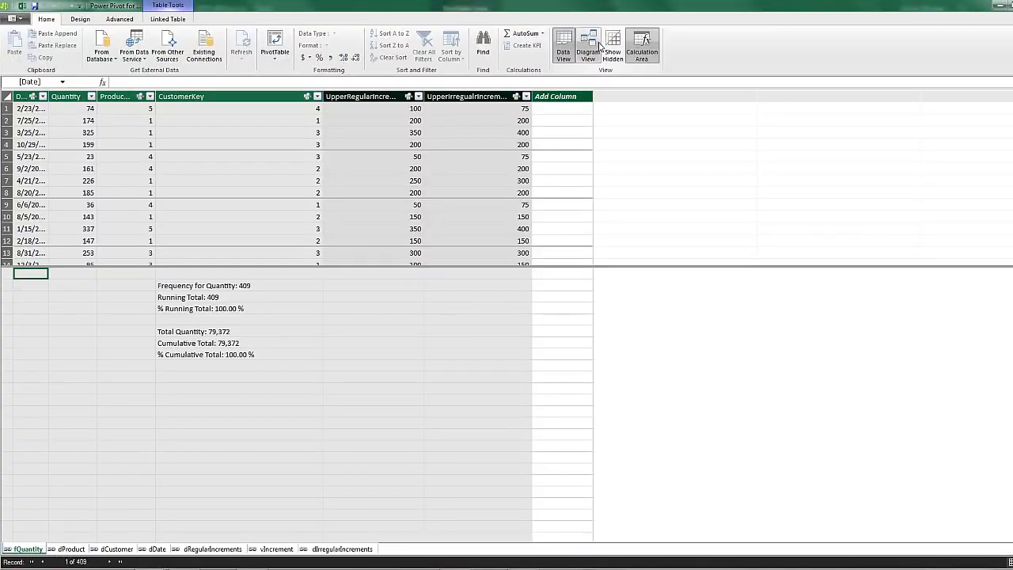
click(340, 548)
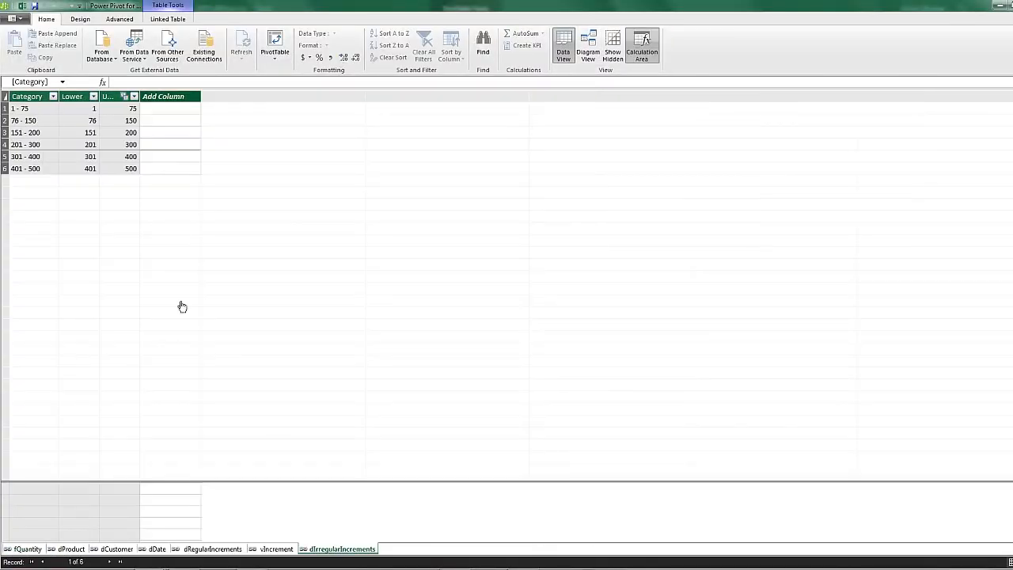
click(36, 123)
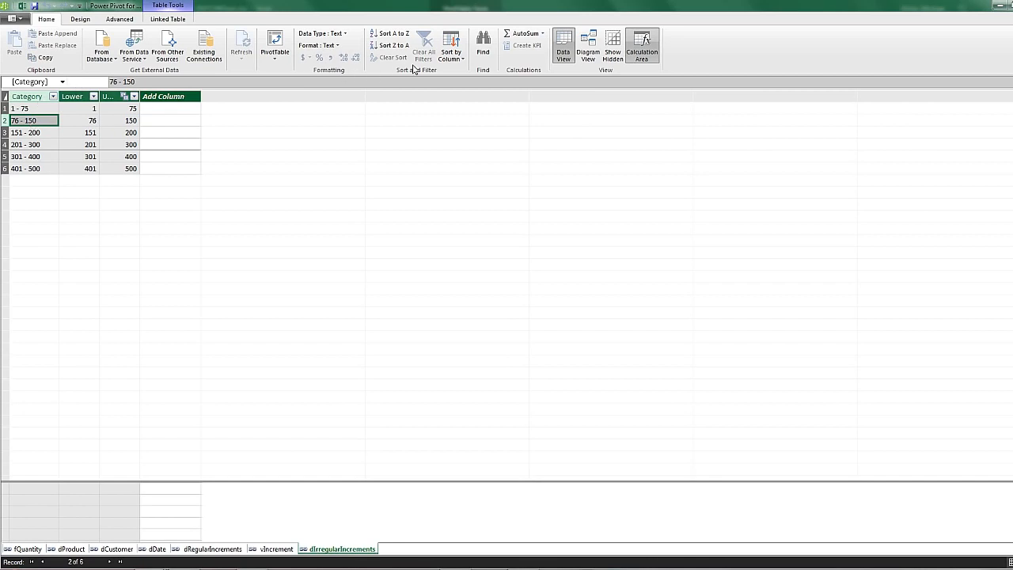
click(452, 55)
click(470, 71)
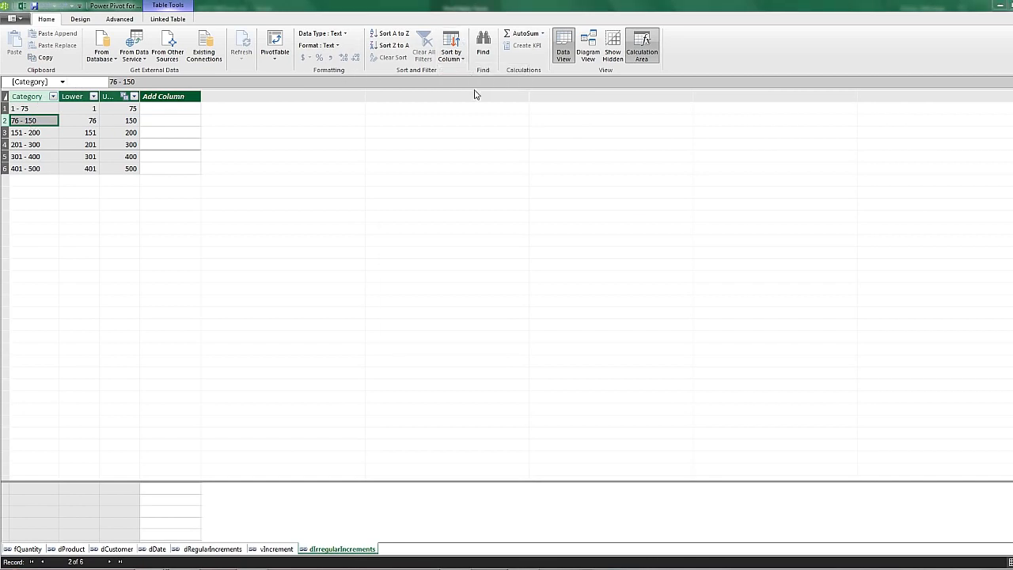
click(504, 188)
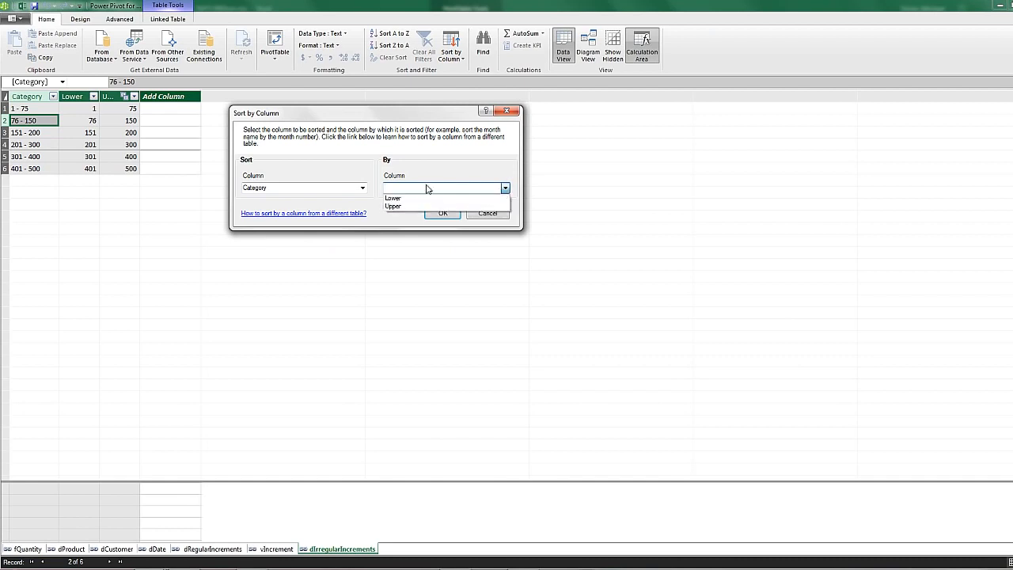
click(394, 206)
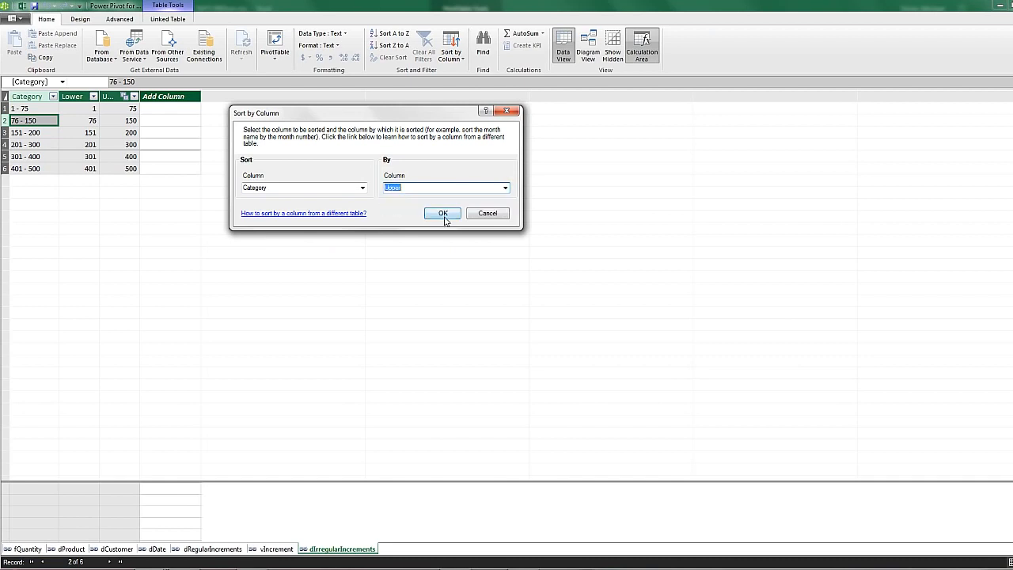
click(442, 214)
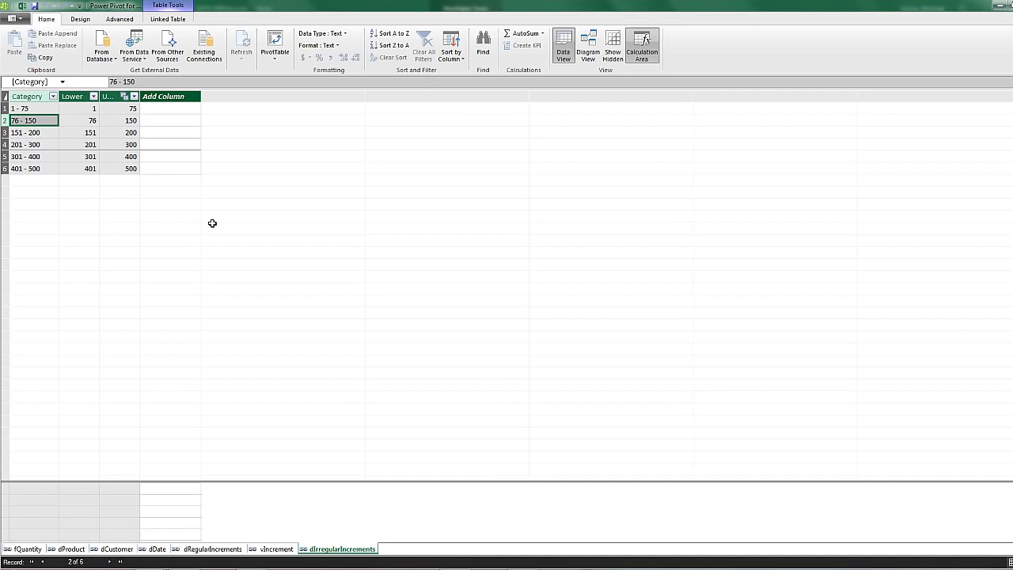
Switch back to Excel and show the new irregular increments PivotTable in tabular form
key(alt+Tab)
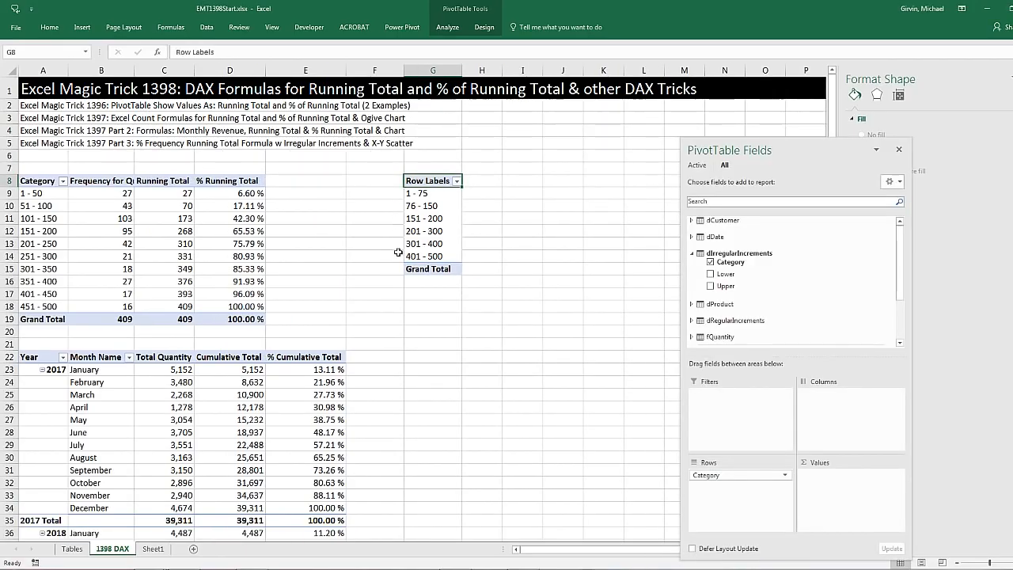
click(484, 27)
click(74, 57)
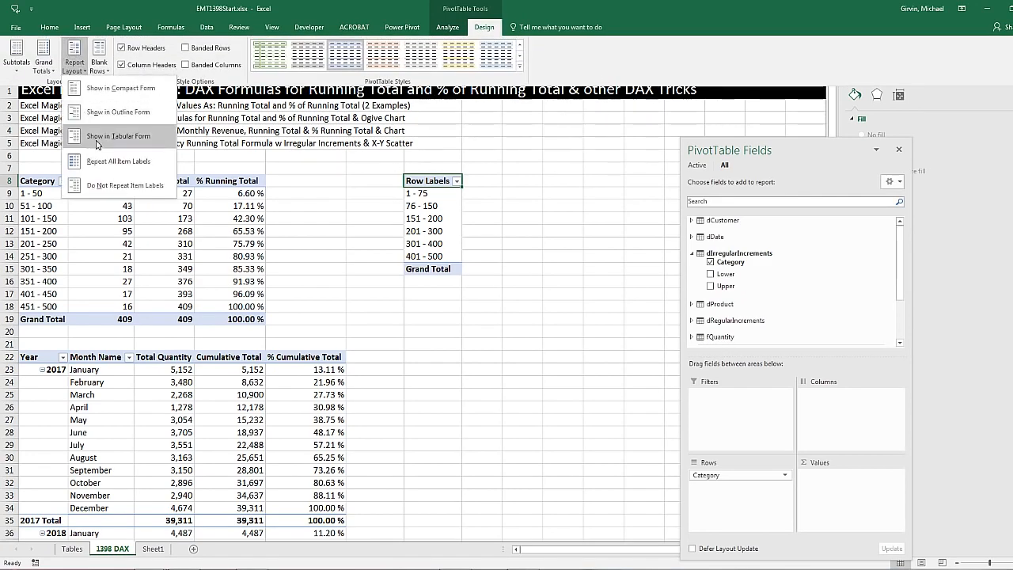
click(97, 138)
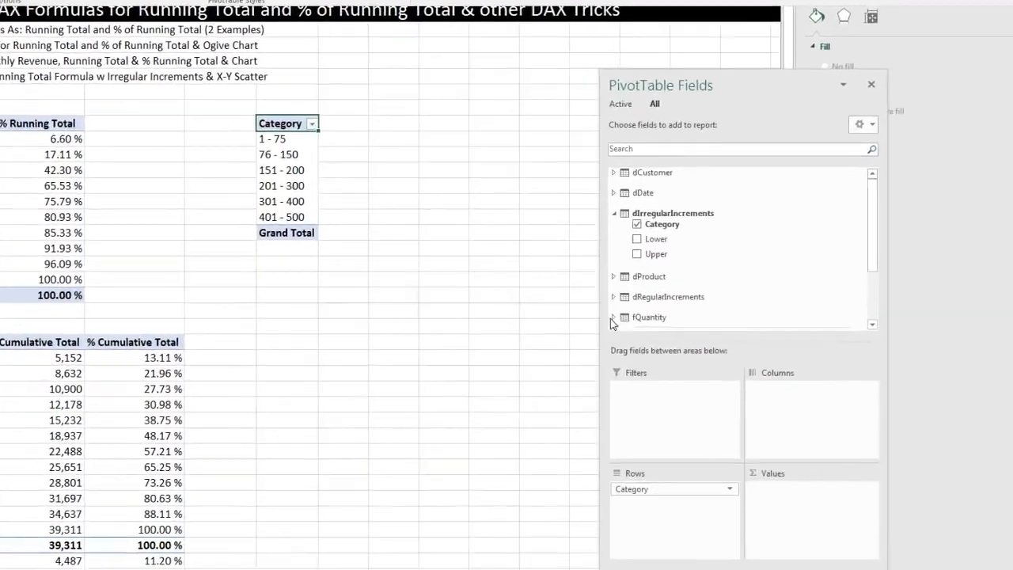
Add the Frequency for Quantity and Total Quantity measures from fQuantity to the PivotTable's values
click(691, 337)
scroll(815, 308, down, 2)
scroll(712, 255, down, 1)
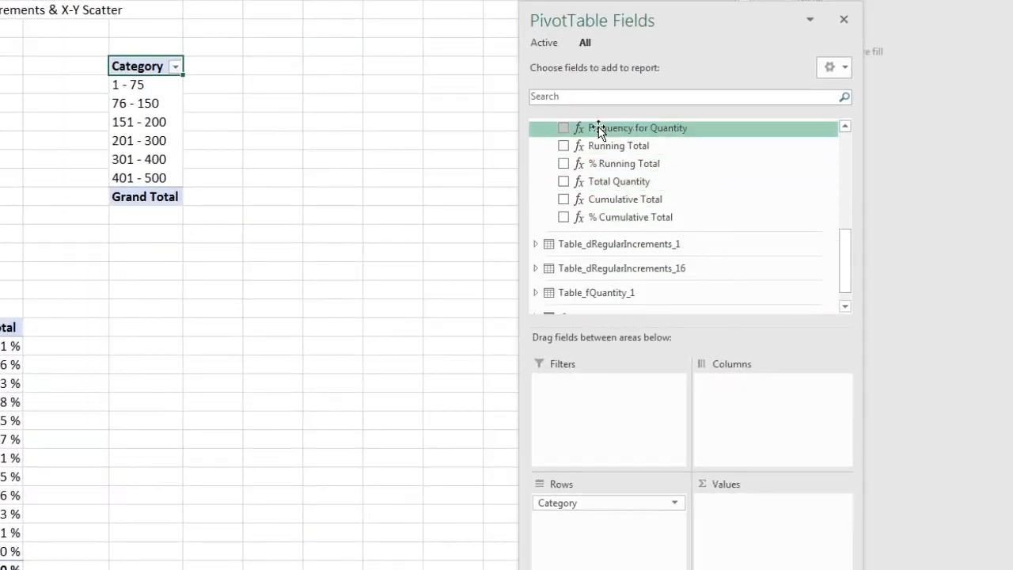
drag(603, 132, 748, 524)
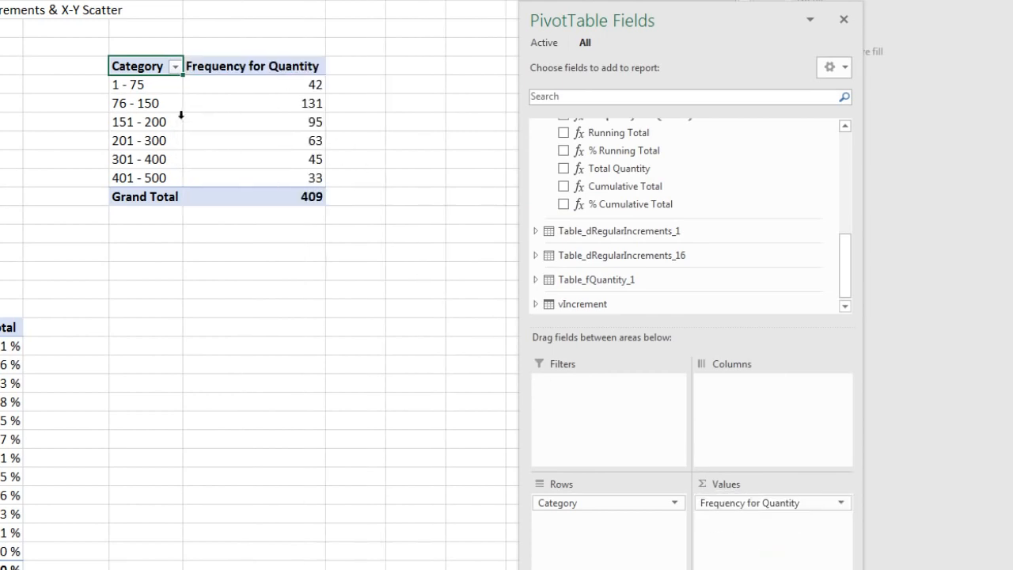
drag(601, 167, 722, 565)
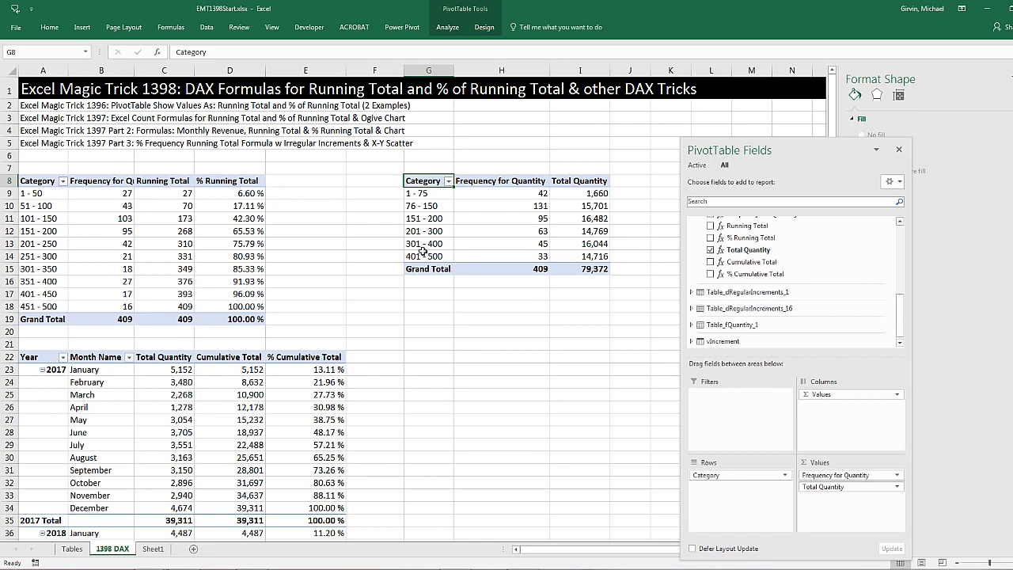
click(463, 420)
scroll(459, 415, down, 5)
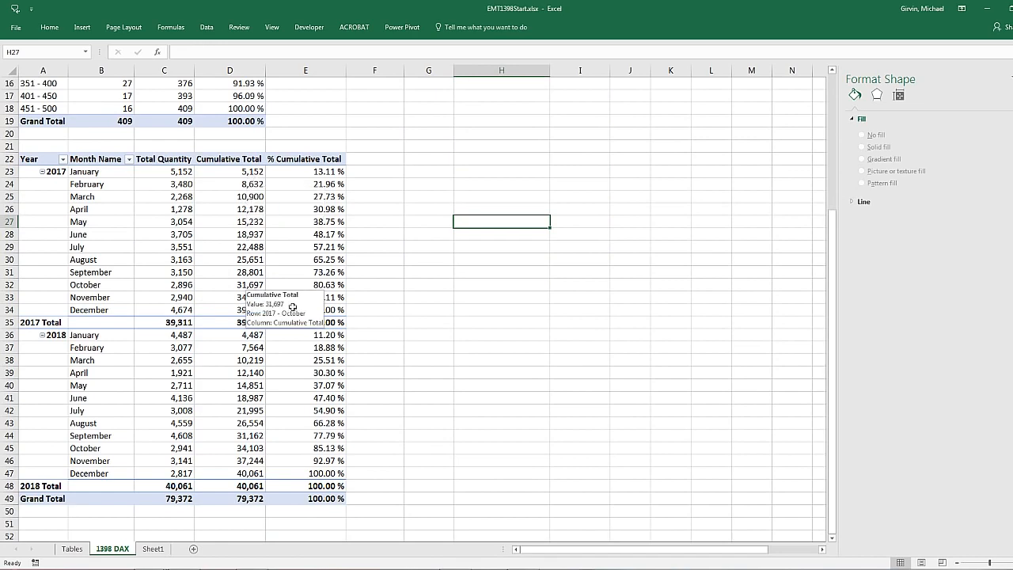
scroll(368, 290, up, 5)
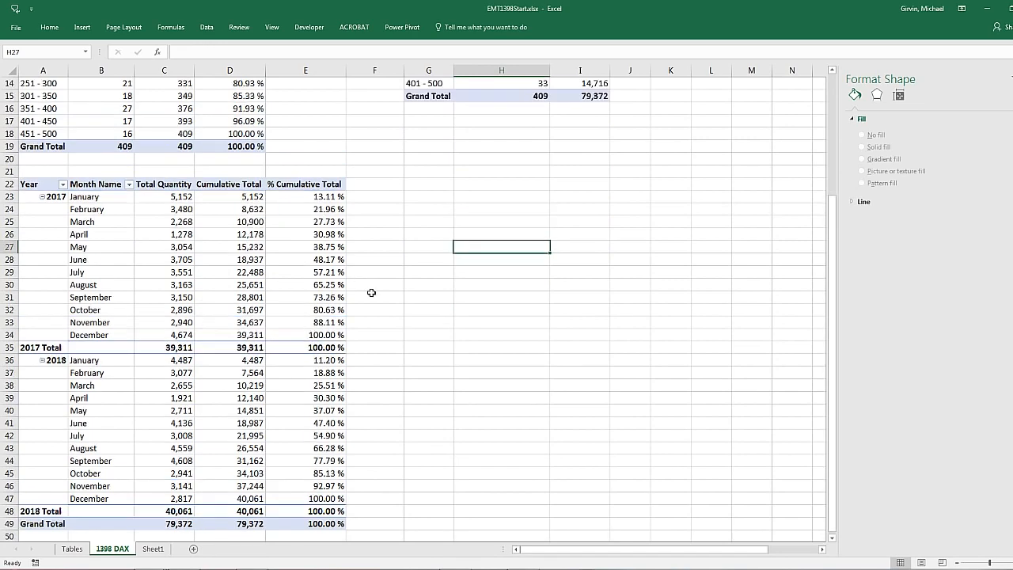